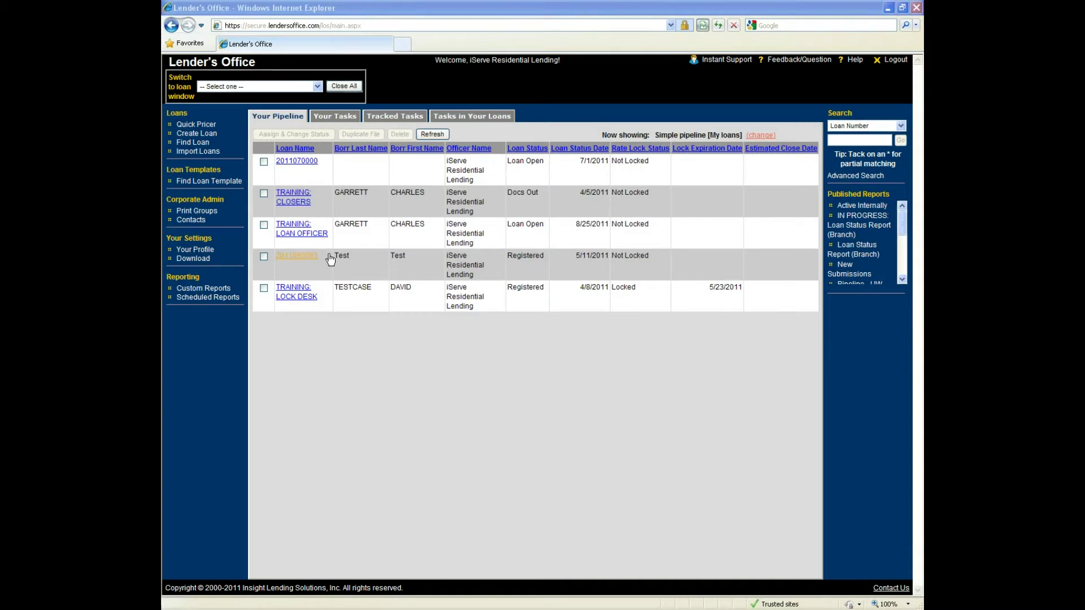
Bring the pipeline window listing the five loans into focus.
{"action": "left_click", "coordinate": [442, 454]}
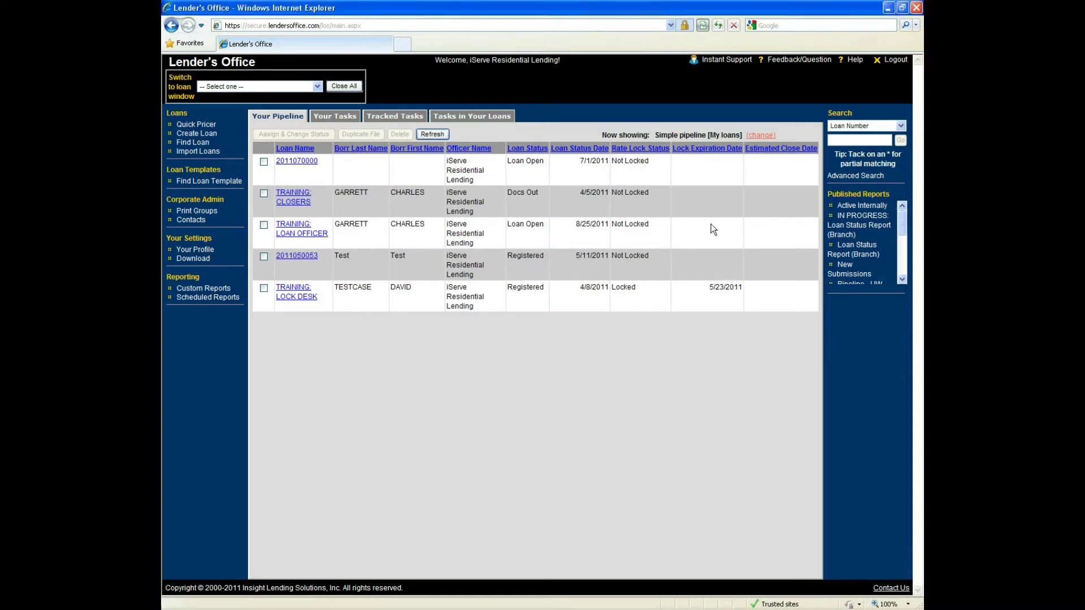
{"action": "left_click", "coordinate": [762, 136]}
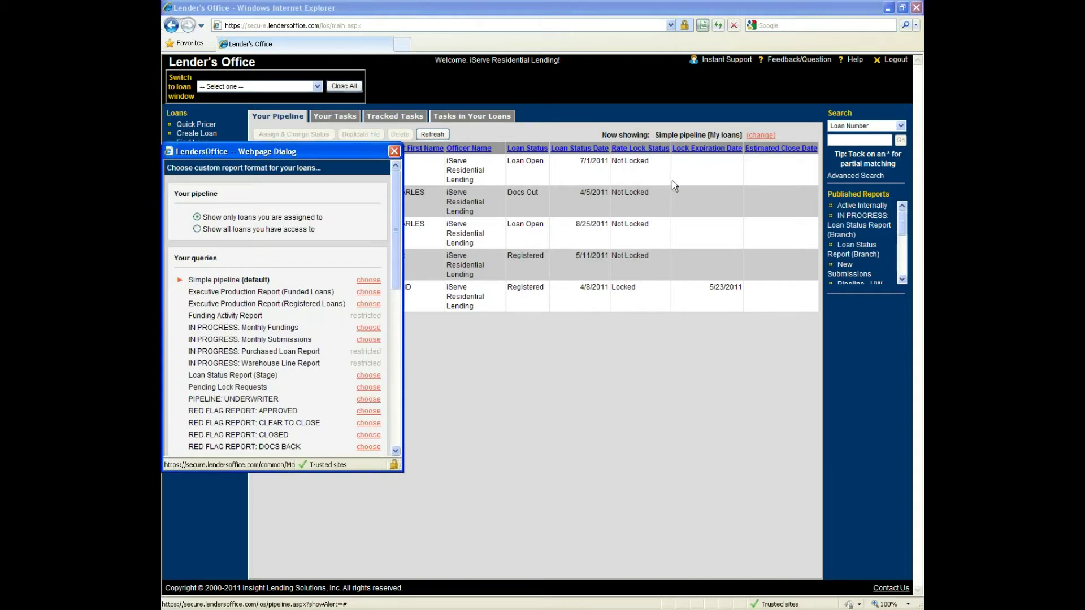
{"action": "left_click_drag", "start_coordinate": [398, 232], "coordinate": [612, 230]}
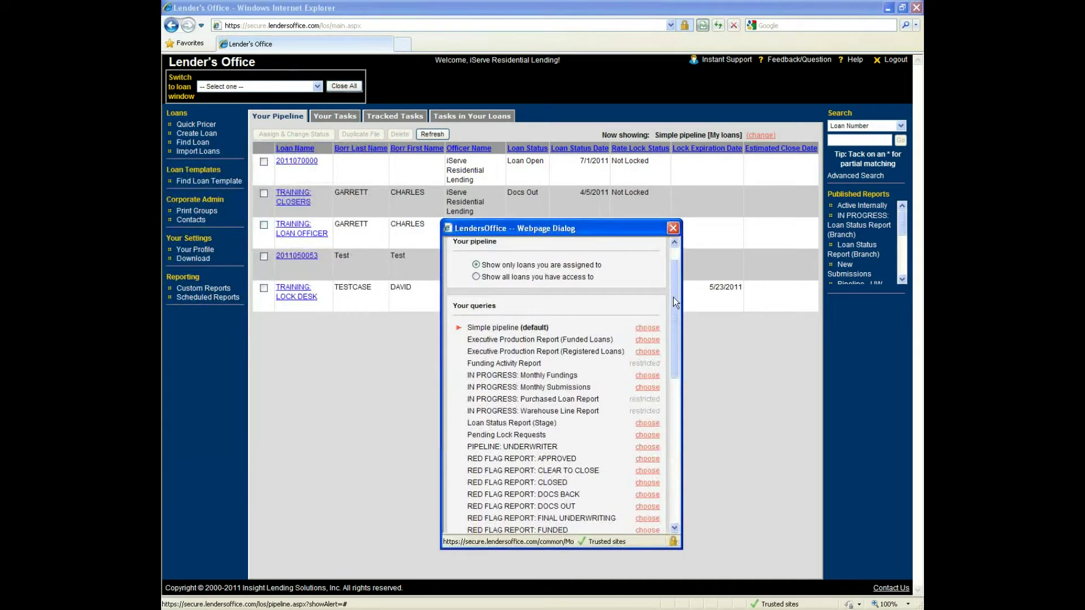
{"action": "left_click_drag", "start_coordinate": [673, 297], "coordinate": [673, 275]}
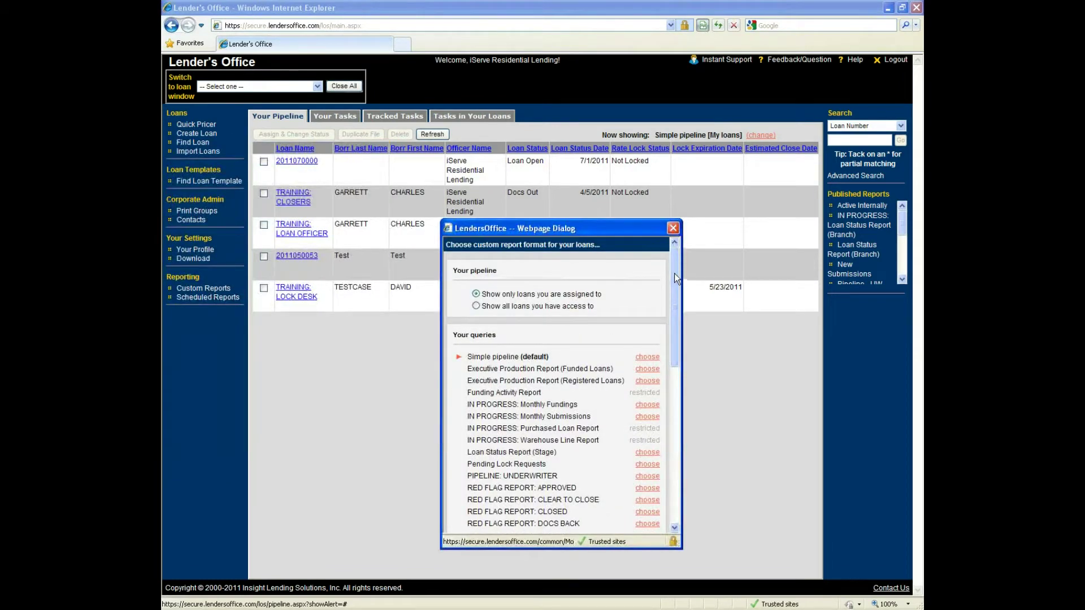
{"action": "left_click", "coordinate": [673, 228]}
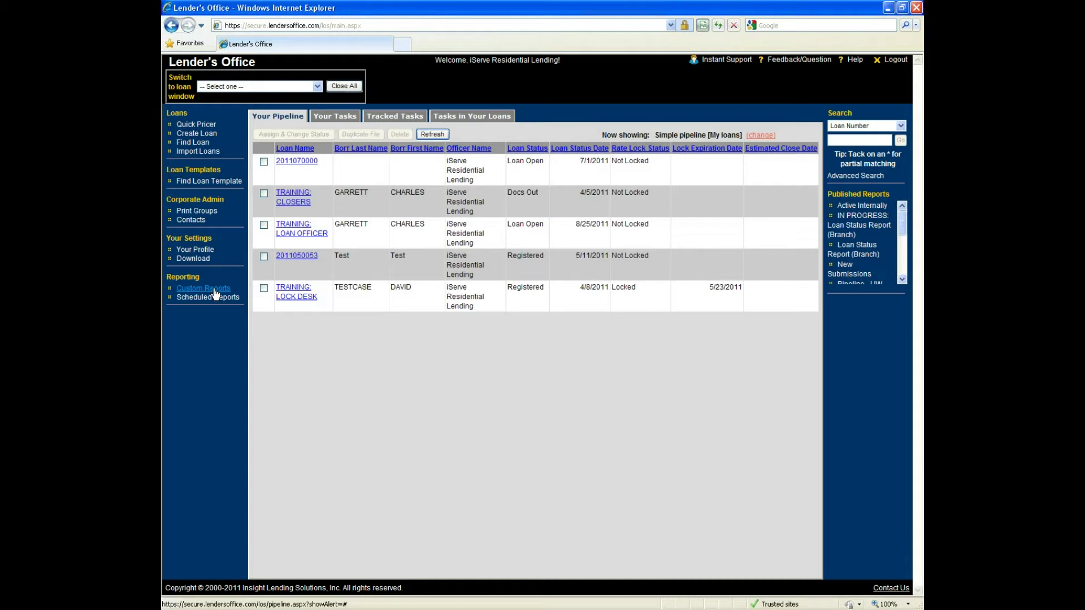
Open the Quick Pricer from the Loans section of the navigation.
{"action": "left_click", "coordinate": [214, 289]}
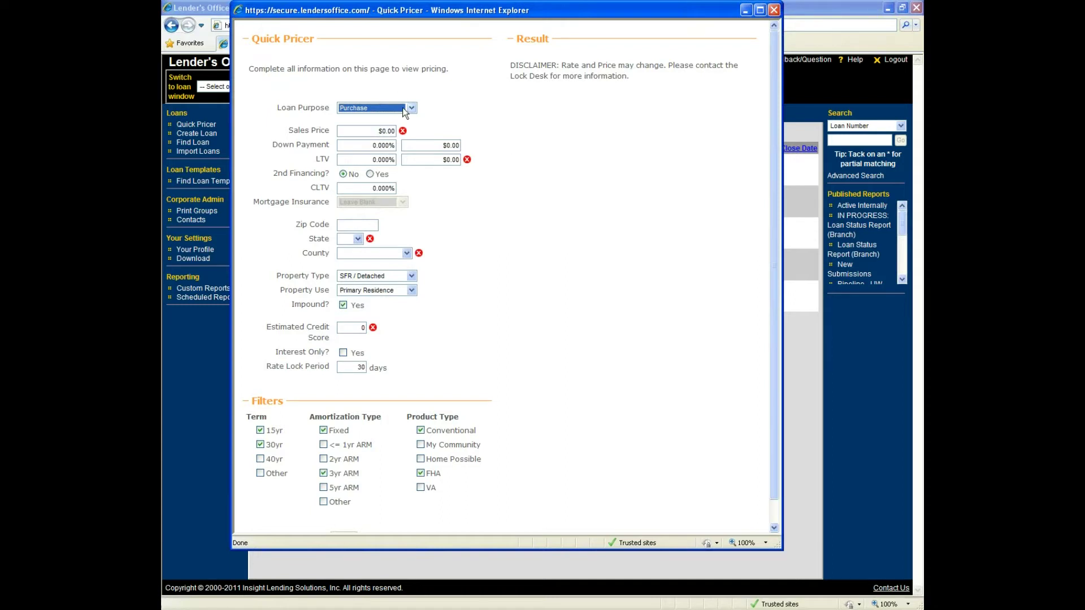
Enter a $250,000 sales price with a 20% down payment.
{"action": "key", "text": "Tab"}
{"action": "type", "text": "250000"}
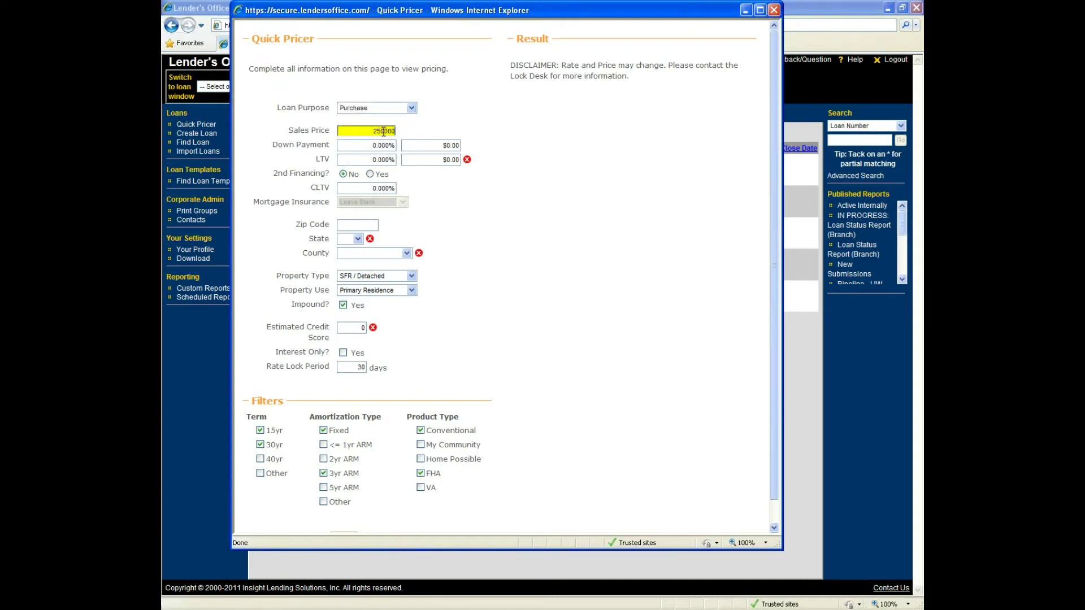
{"action": "key", "text": "Tab"}
{"action": "type", "text": "20"}
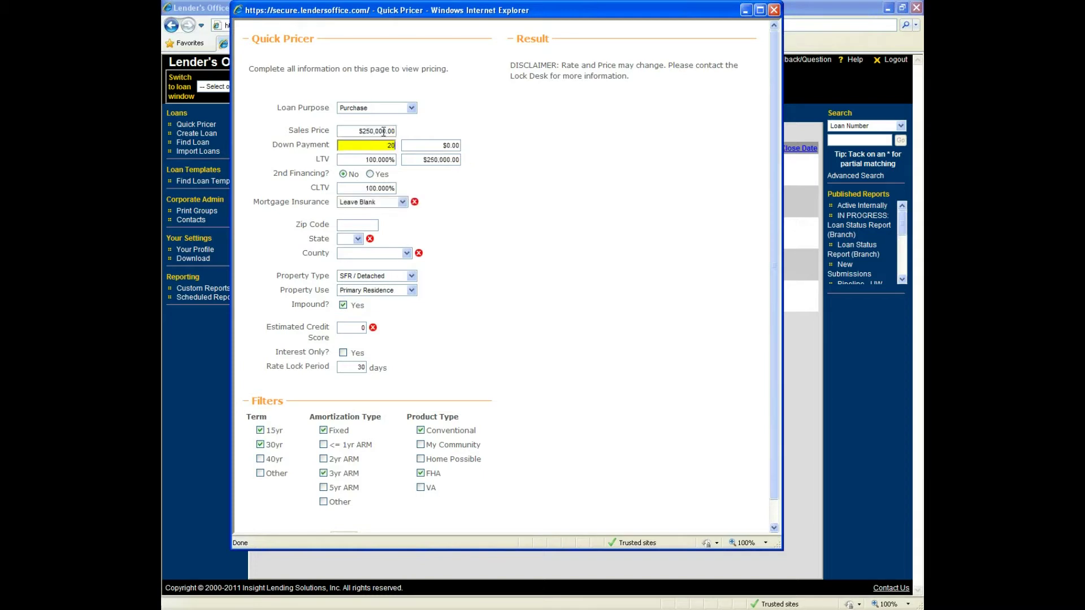
{"action": "key", "text": "Tab"}
{"action": "left_click", "coordinate": [476, 233]}
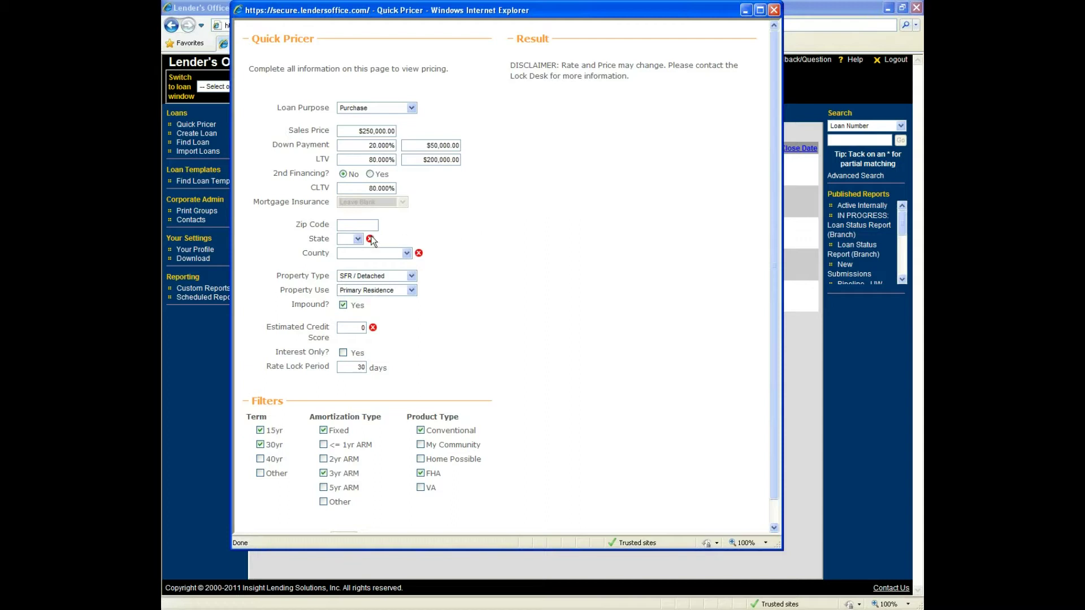
Enter property zip code 92626 and a 700 estimated credit score.
{"action": "left_click", "coordinate": [362, 222]}
{"action": "type", "text": "92626"}
{"action": "key", "text": "Tab"}
{"action": "left_click", "coordinate": [346, 320]}
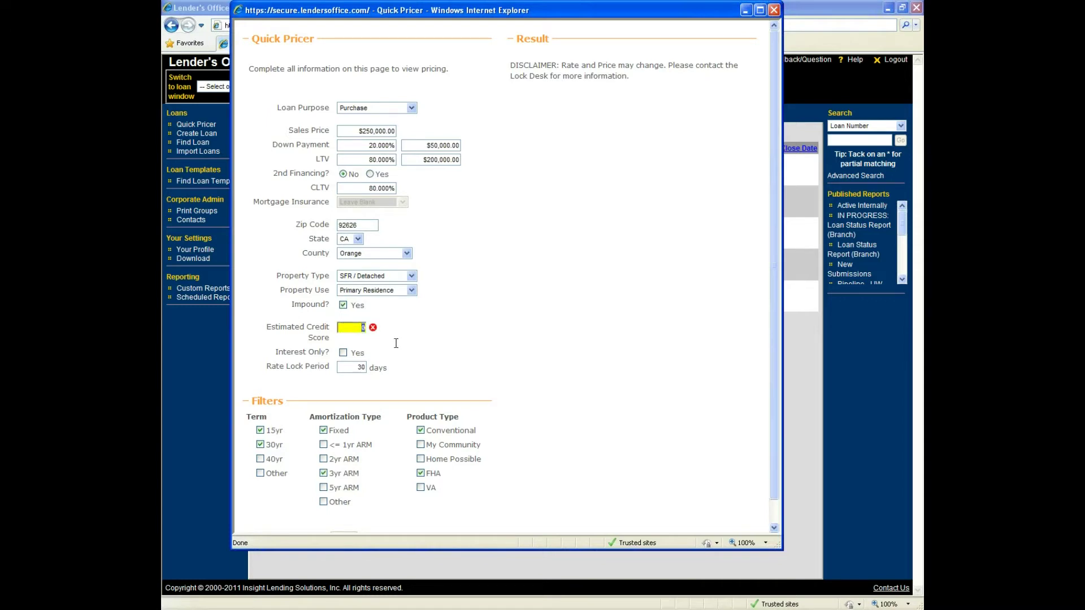
{"action": "type", "text": "700"}
{"action": "key", "text": "Tab"}
Exclude 3yr ARM from the amortization types and price the loan.
{"action": "scroll", "coordinate": [339, 396], "scroll_direction": "down", "scroll_amount": 2}
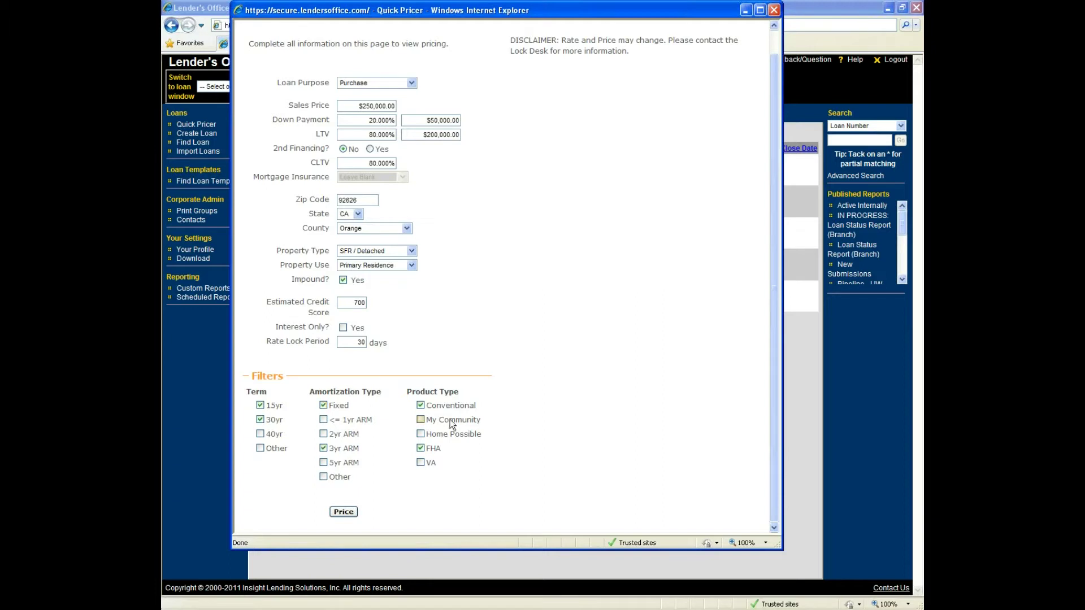
{"action": "left_click", "coordinate": [342, 449]}
{"action": "left_click", "coordinate": [344, 512]}
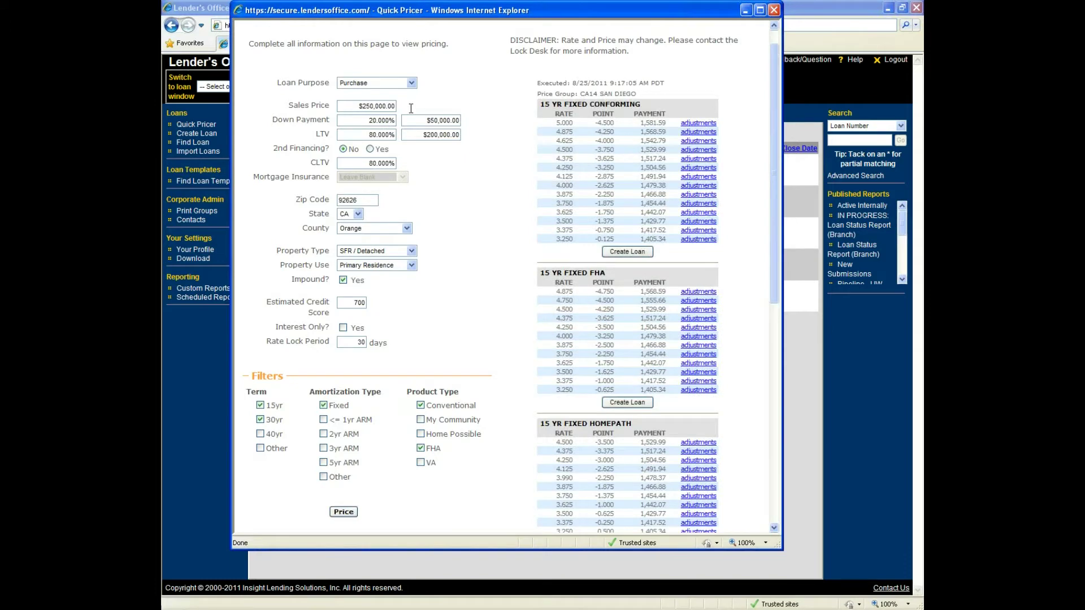
Scroll the pricing results down to the 30 YR FIXED conforming and FHA rate tables.
{"action": "left_click_drag", "start_coordinate": [771, 124], "coordinate": [770, 126]}
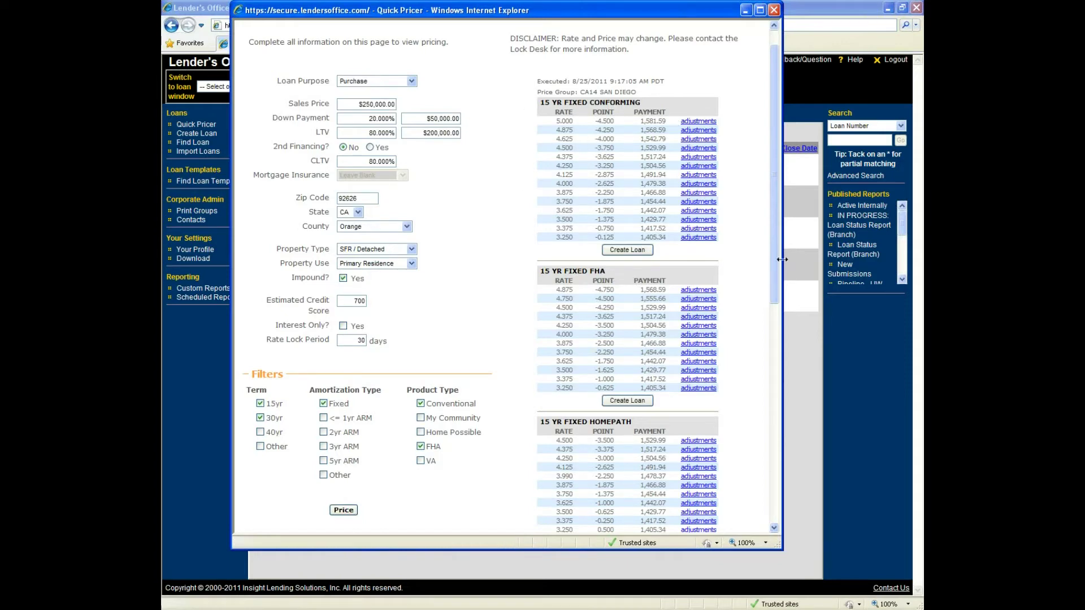
{"action": "scroll", "coordinate": [777, 268], "scroll_direction": "down", "scroll_amount": 1}
{"action": "left_click_drag", "start_coordinate": [777, 269], "coordinate": [774, 407]}
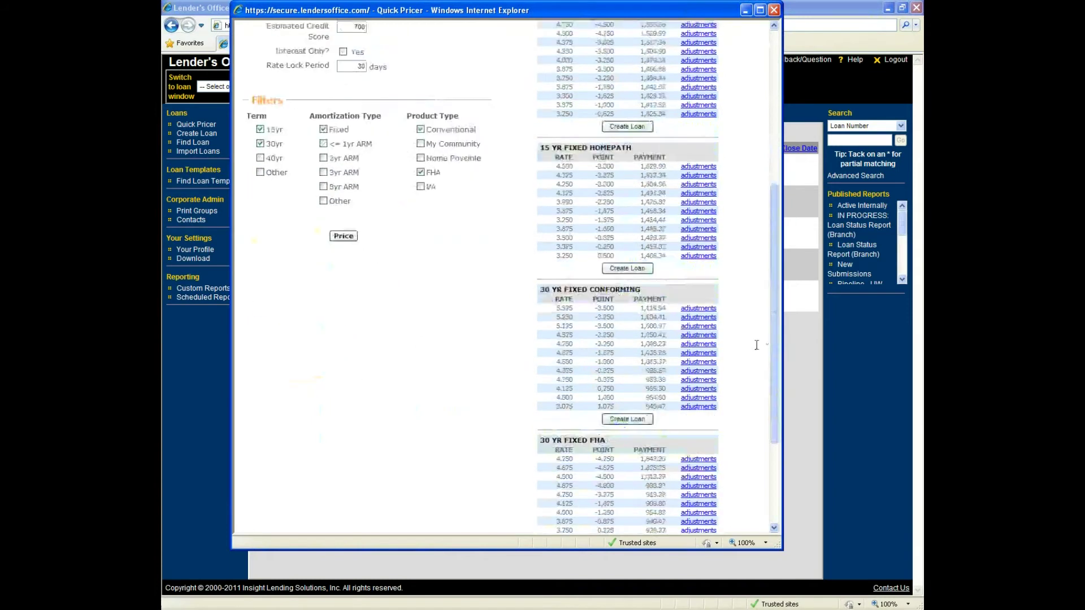
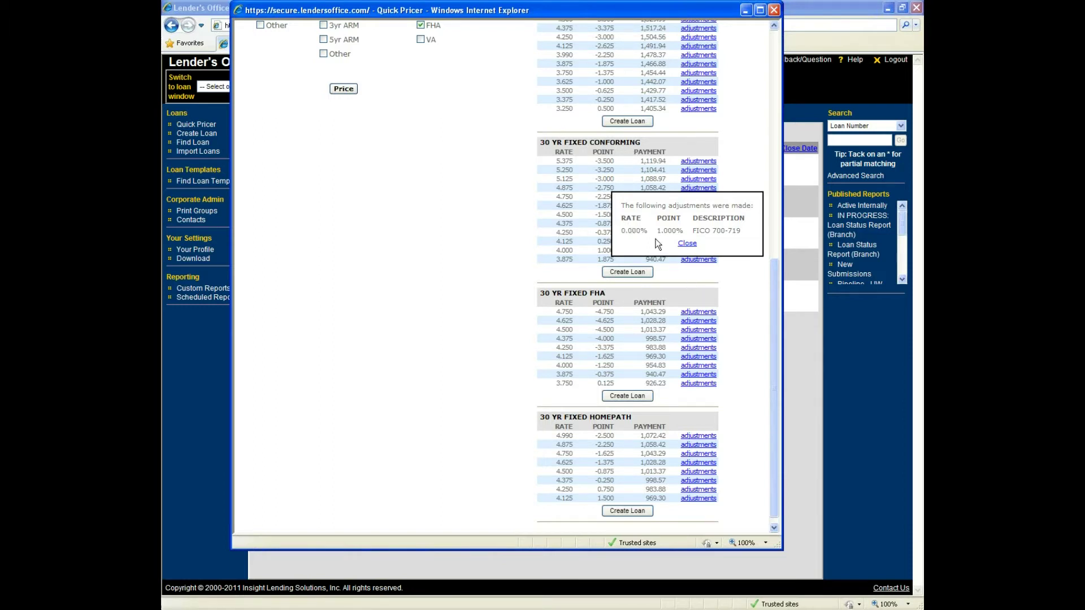
Dismiss the rate adjustments, review the fixed, FHA and HomePath rate results, and close Quick Pricer.
{"action": "left_click", "coordinate": [687, 243]}
{"action": "left_click_drag", "start_coordinate": [772, 280], "coordinate": [650, 254]}
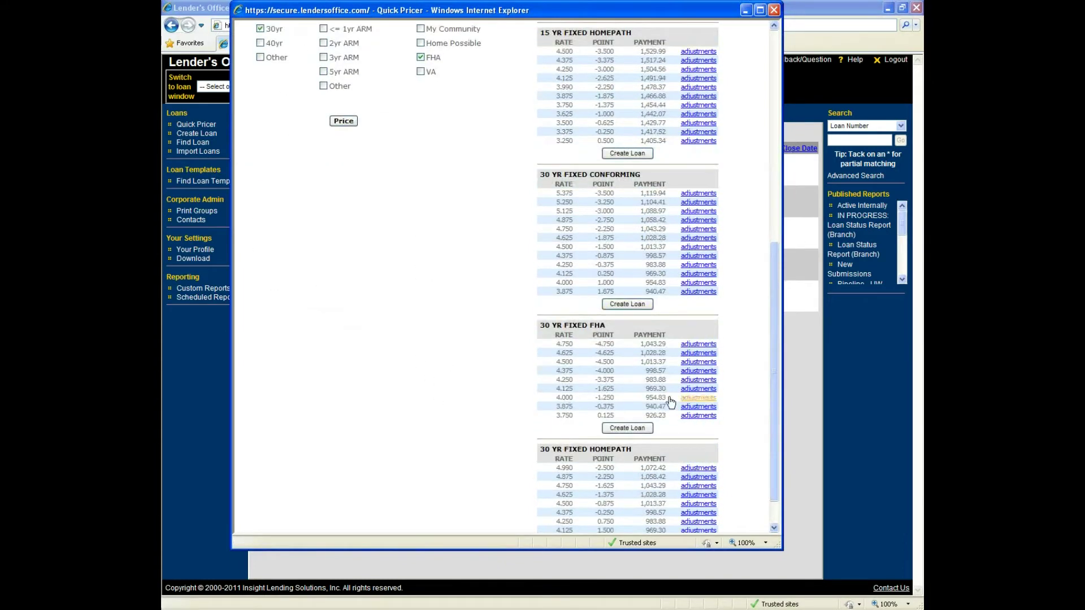
{"action": "left_click_drag", "start_coordinate": [771, 405], "coordinate": [766, 436]}
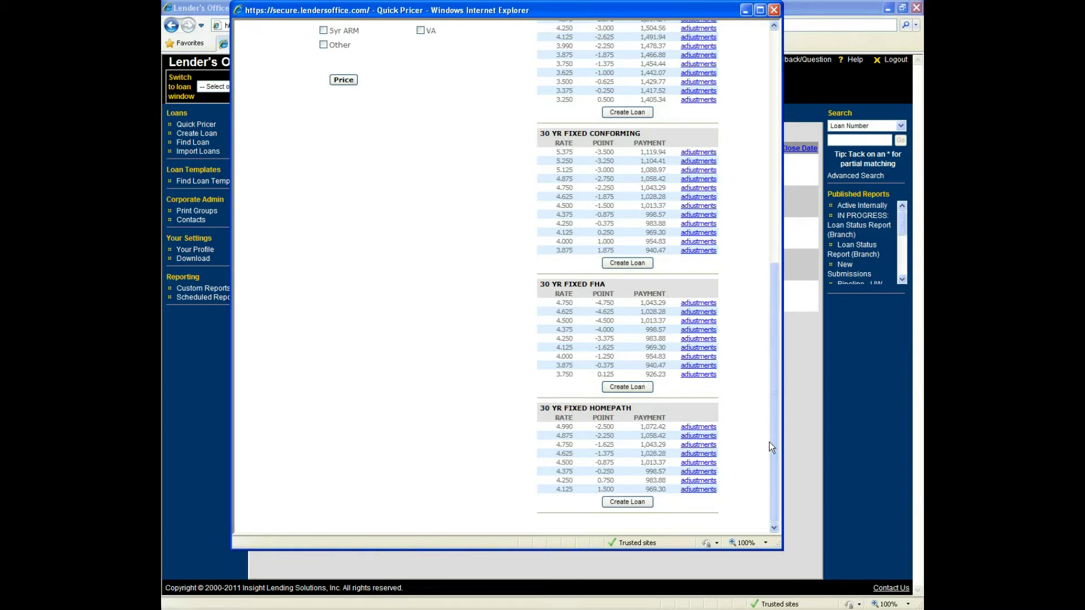
{"action": "left_click_drag", "start_coordinate": [769, 446], "coordinate": [769, 445]}
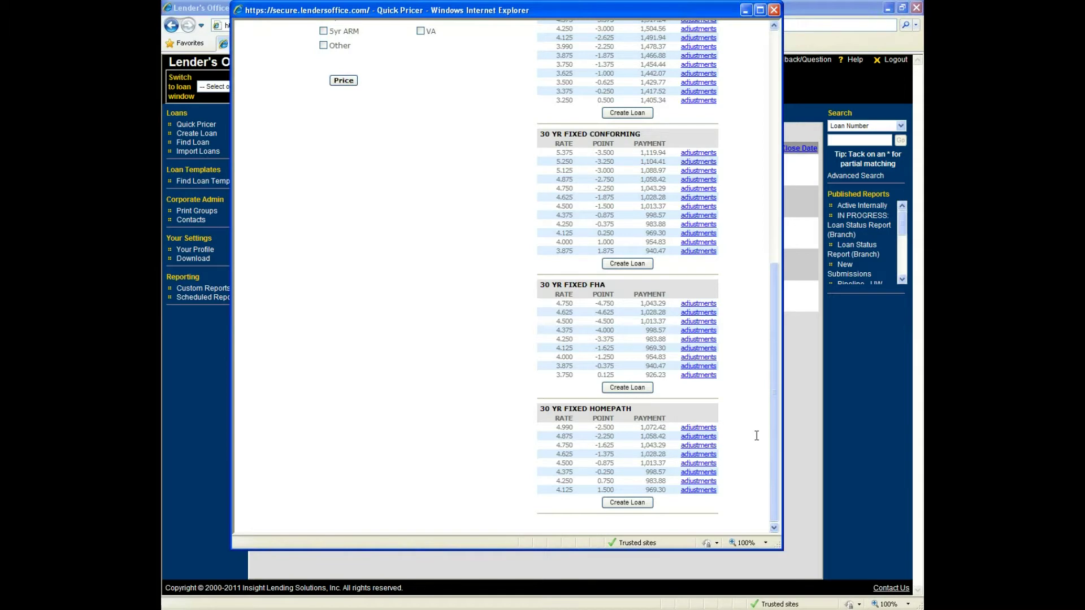
{"action": "left_click_drag", "start_coordinate": [775, 426], "coordinate": [761, 255]}
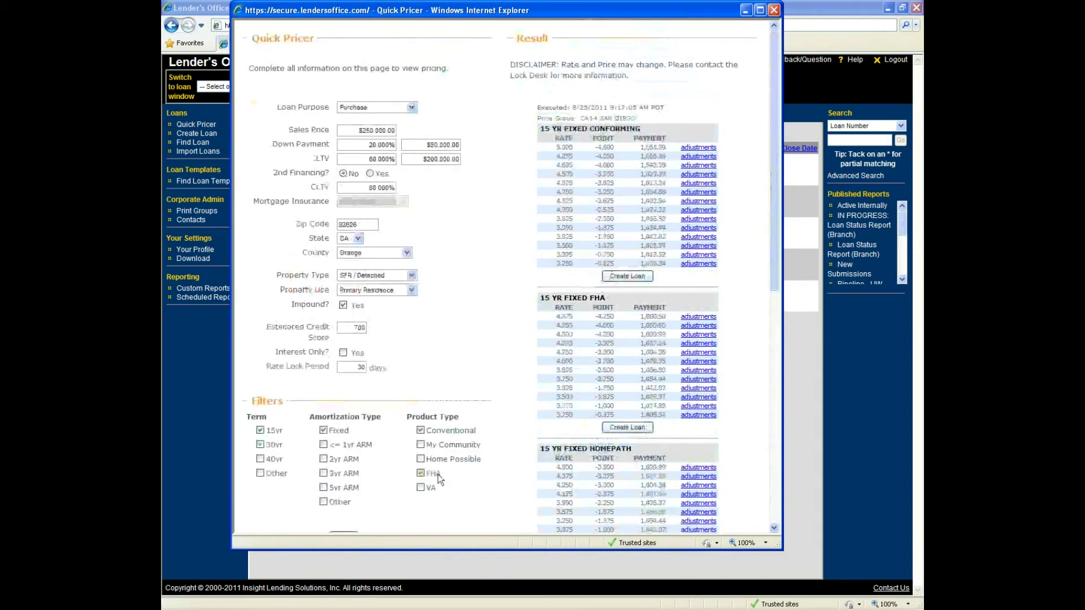
{"action": "scroll", "coordinate": [438, 473], "scroll_direction": "down", "scroll_amount": 4}
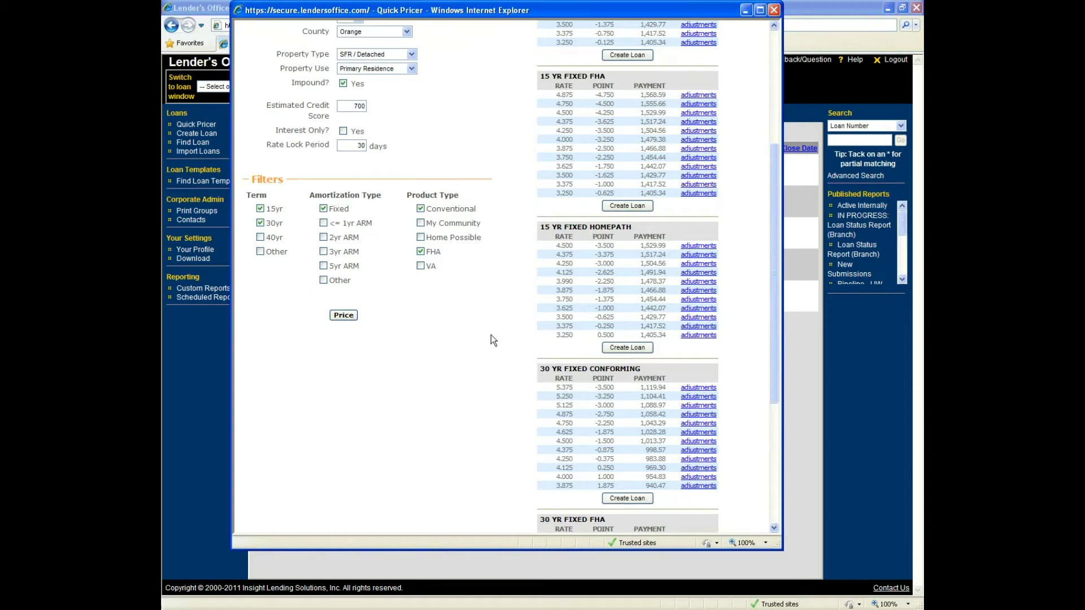
{"action": "left_click", "coordinate": [774, 10]}
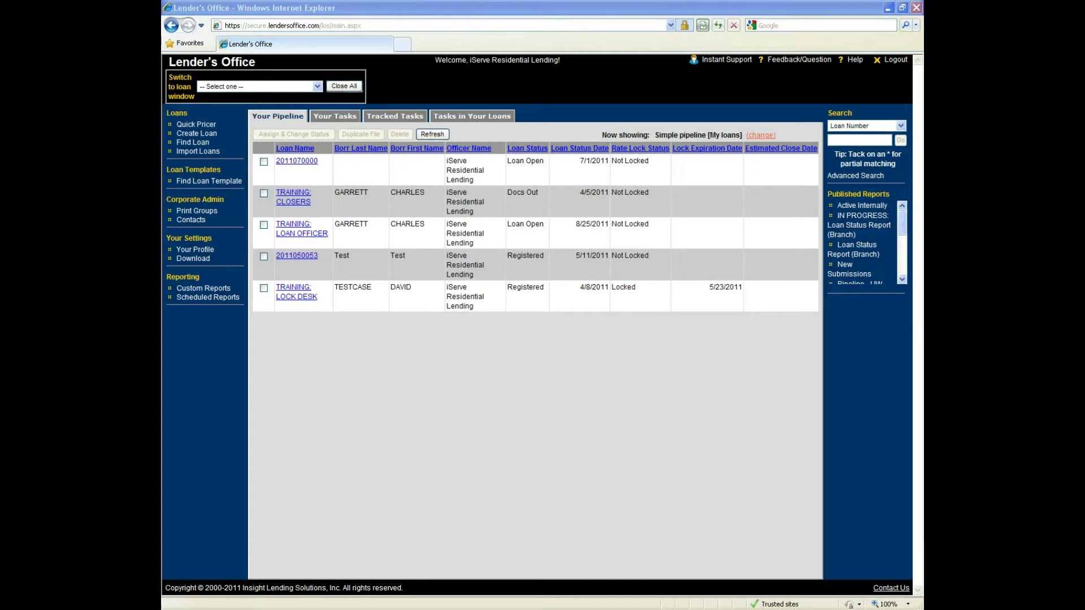
{"action": "left_click", "coordinate": [491, 595]}
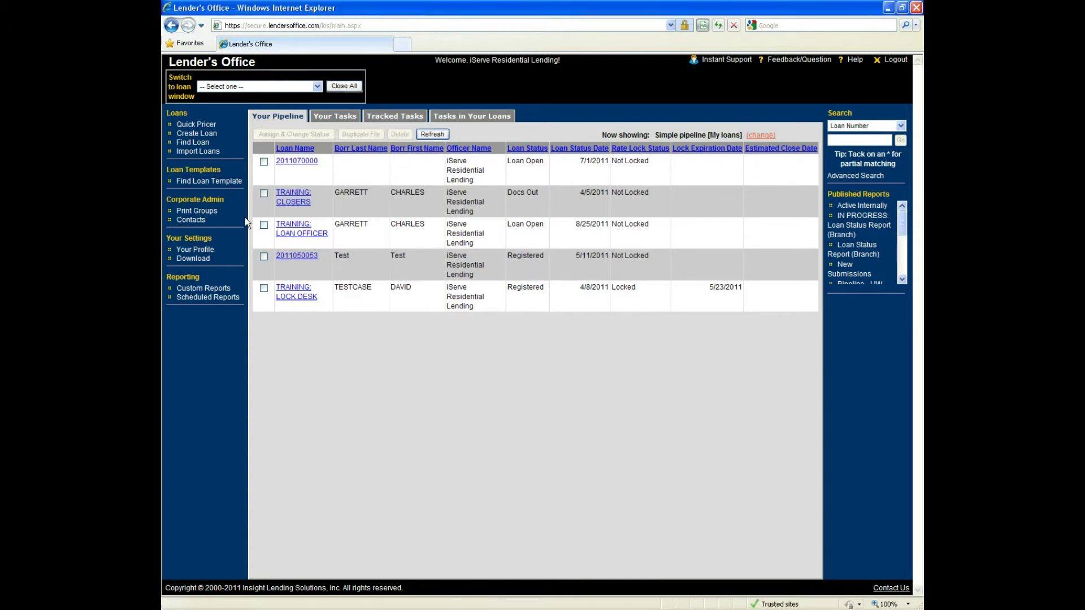
{"action": "left_click", "coordinate": [198, 134]}
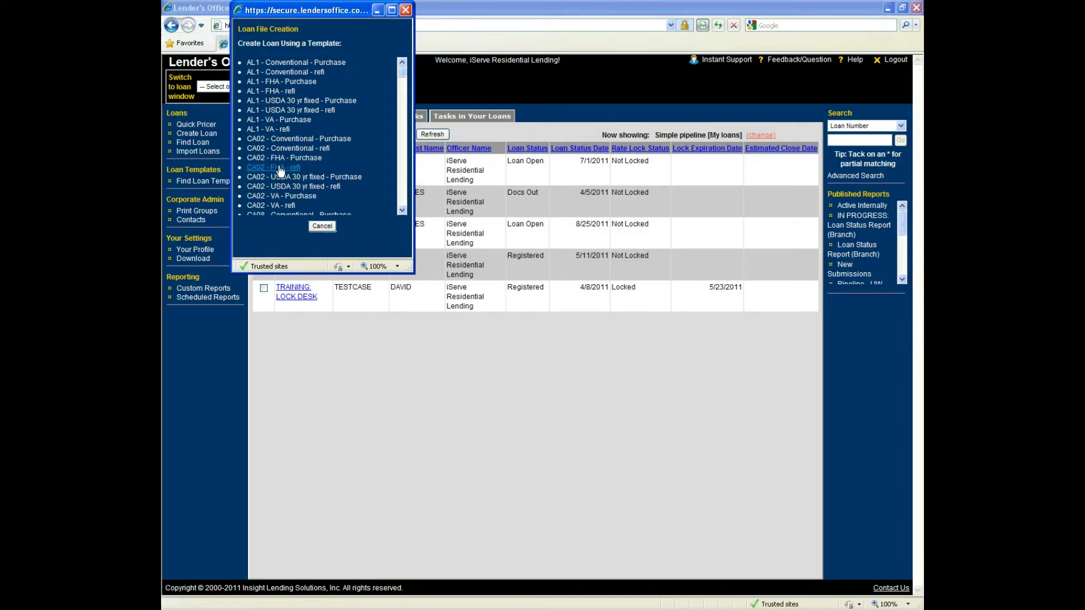
{"action": "left_click", "coordinate": [405, 10]}
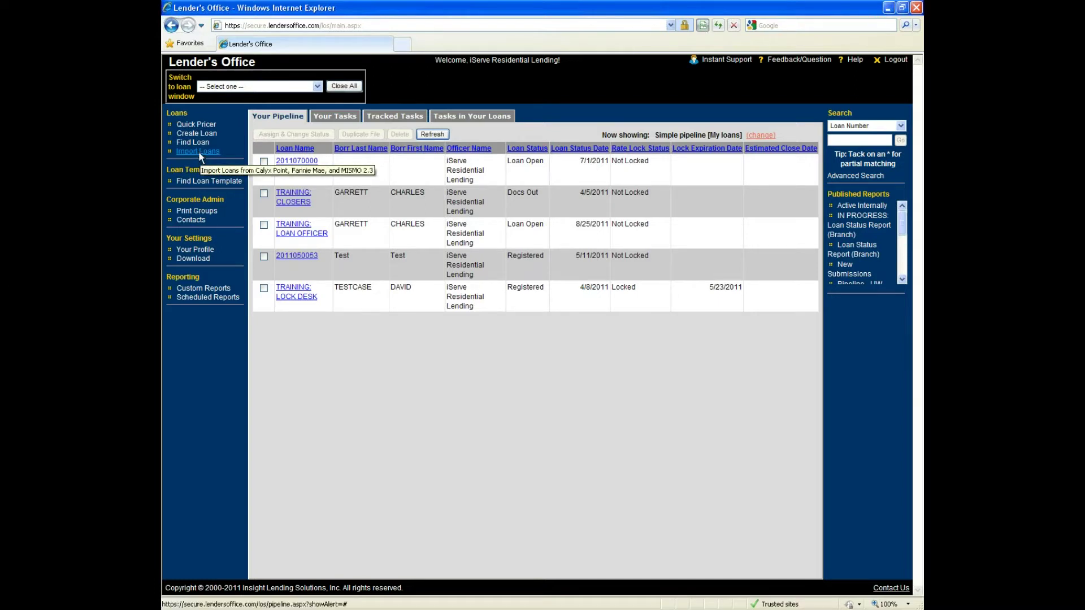
Set Import Loans to Fannie Mae, try Desktop Originator/Underwriter, then return to Files on my computer.
{"action": "left_click", "coordinate": [197, 152]}
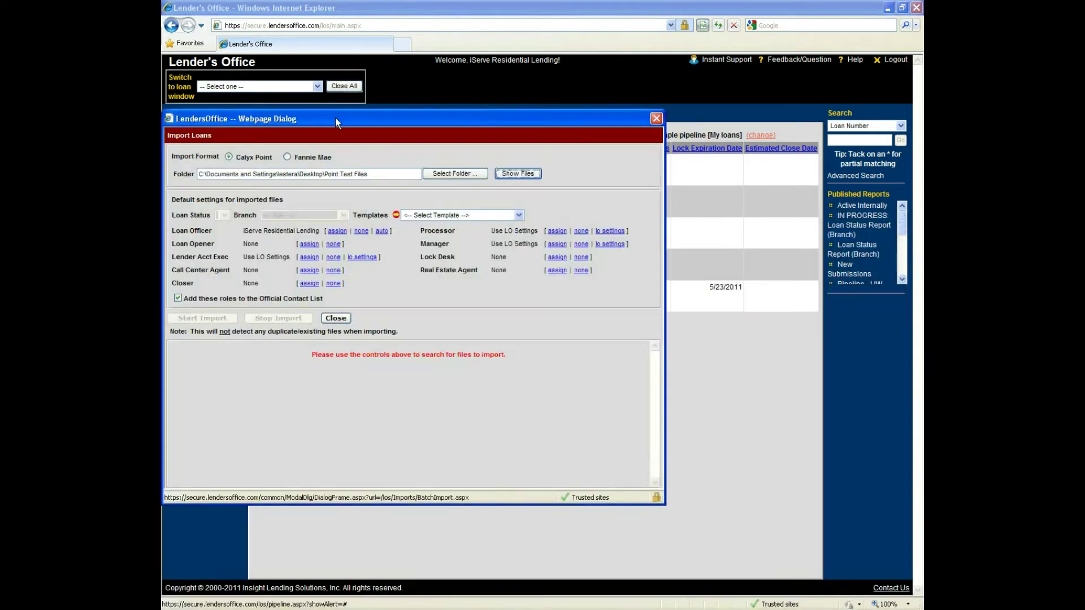
{"action": "left_click_drag", "start_coordinate": [334, 117], "coordinate": [443, 126]}
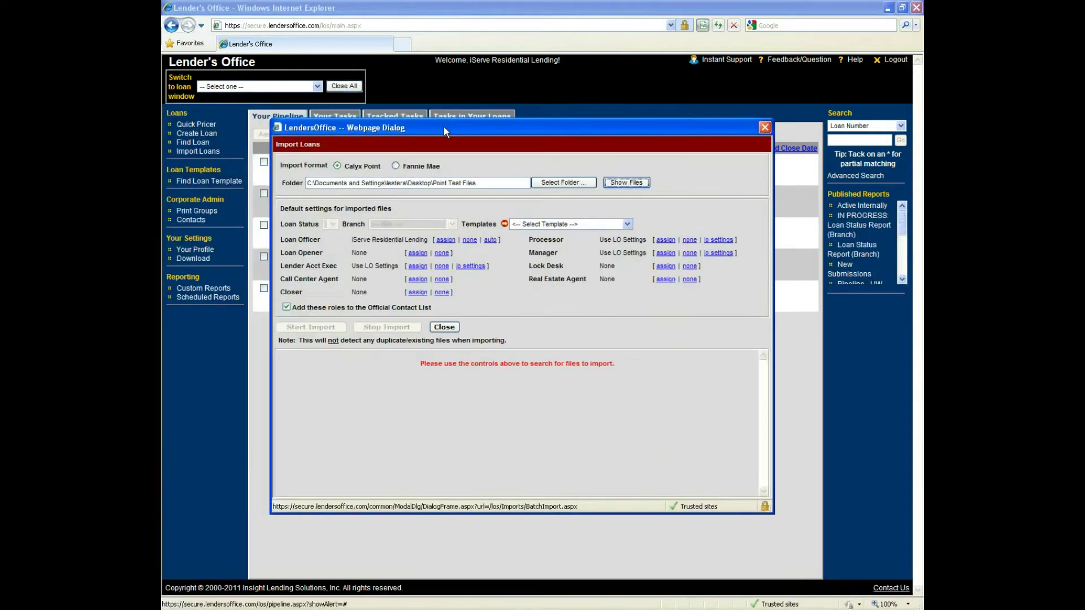
{"action": "left_click", "coordinate": [396, 165]}
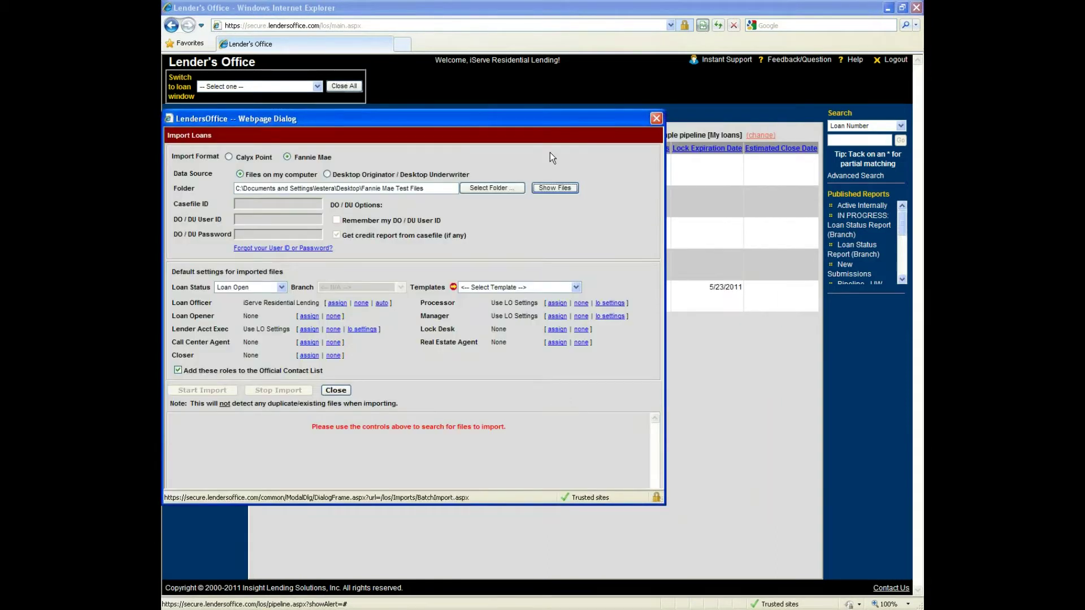
{"action": "left_click", "coordinate": [329, 175]}
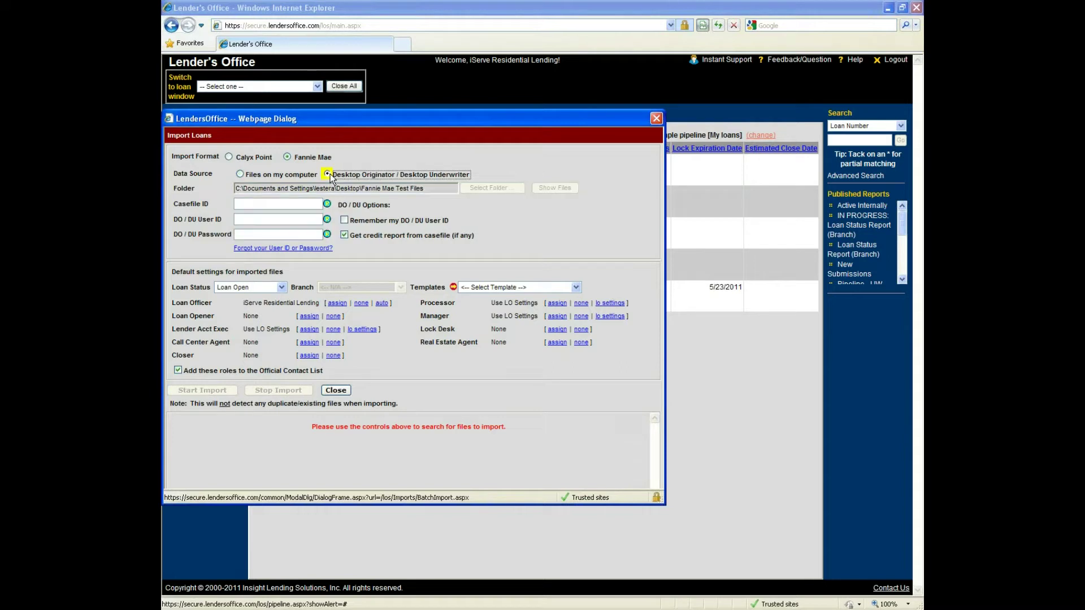
{"action": "left_click", "coordinate": [280, 204]}
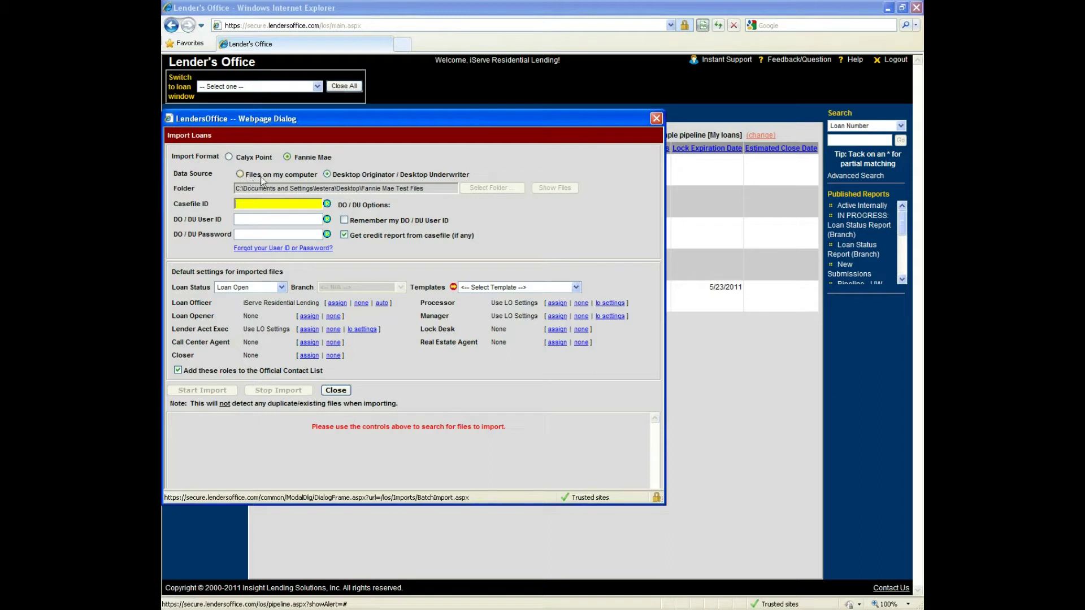
{"action": "left_click", "coordinate": [247, 175]}
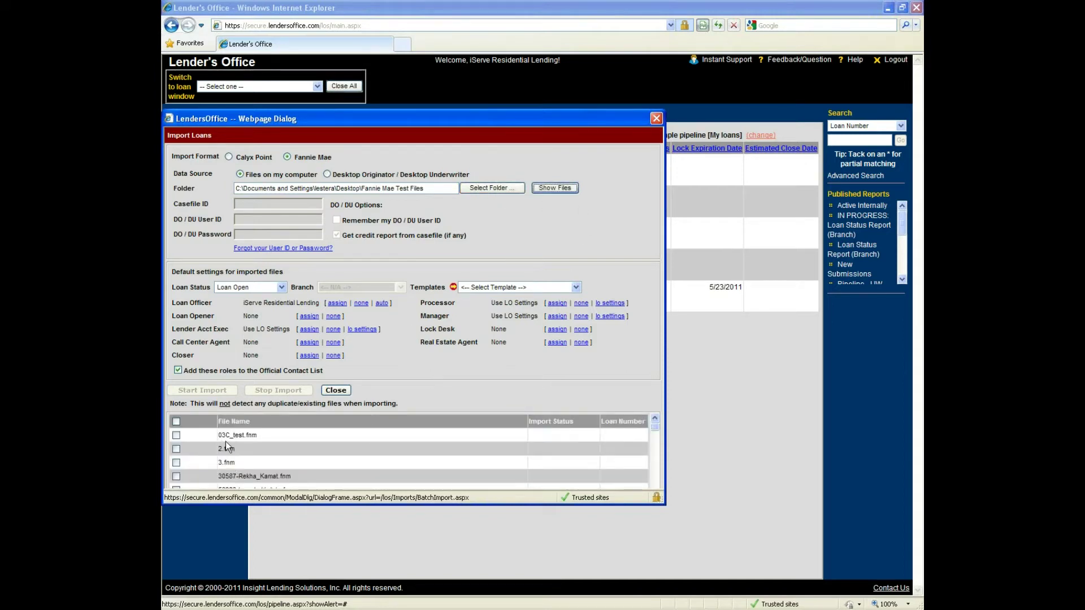
{"action": "scroll", "coordinate": [231, 449], "scroll_direction": "down", "scroll_amount": 5}
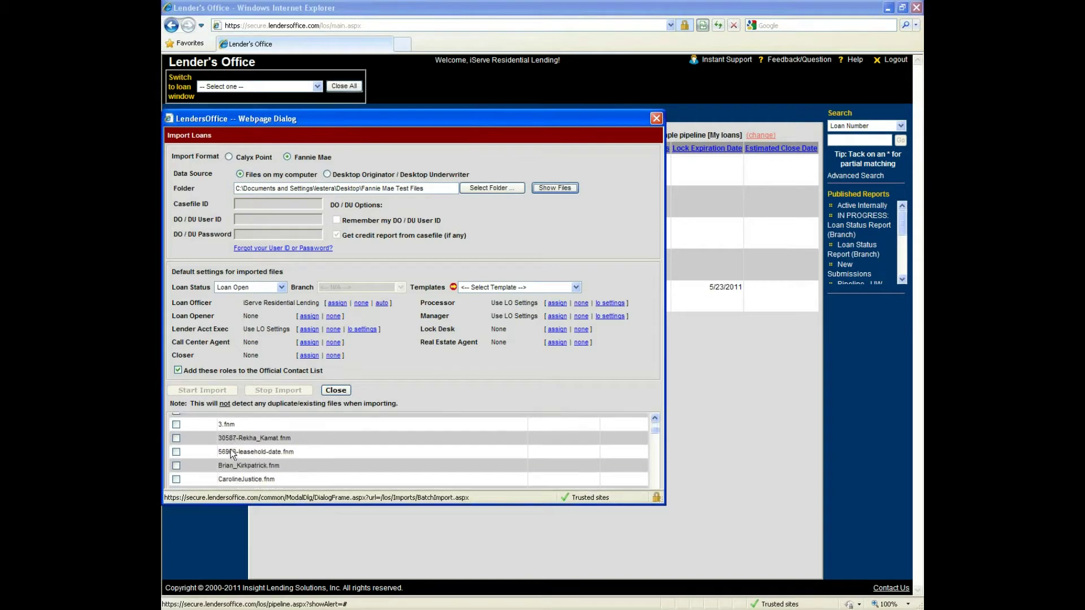
{"action": "scroll", "coordinate": [222, 476], "scroll_direction": "down", "scroll_amount": 1}
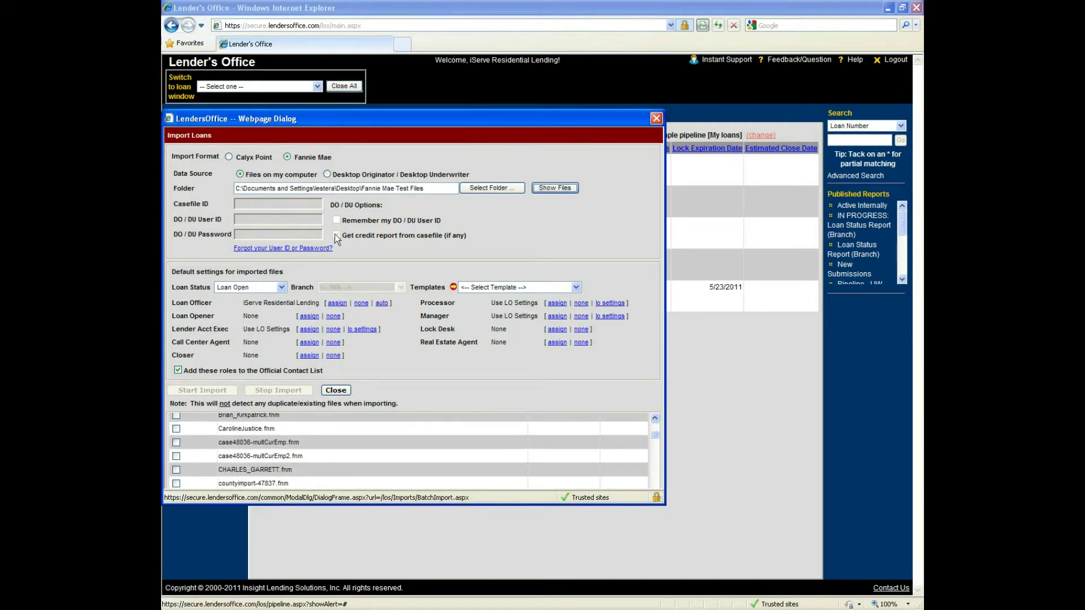
{"action": "scroll", "coordinate": [430, 462], "scroll_direction": "down", "scroll_amount": 1}
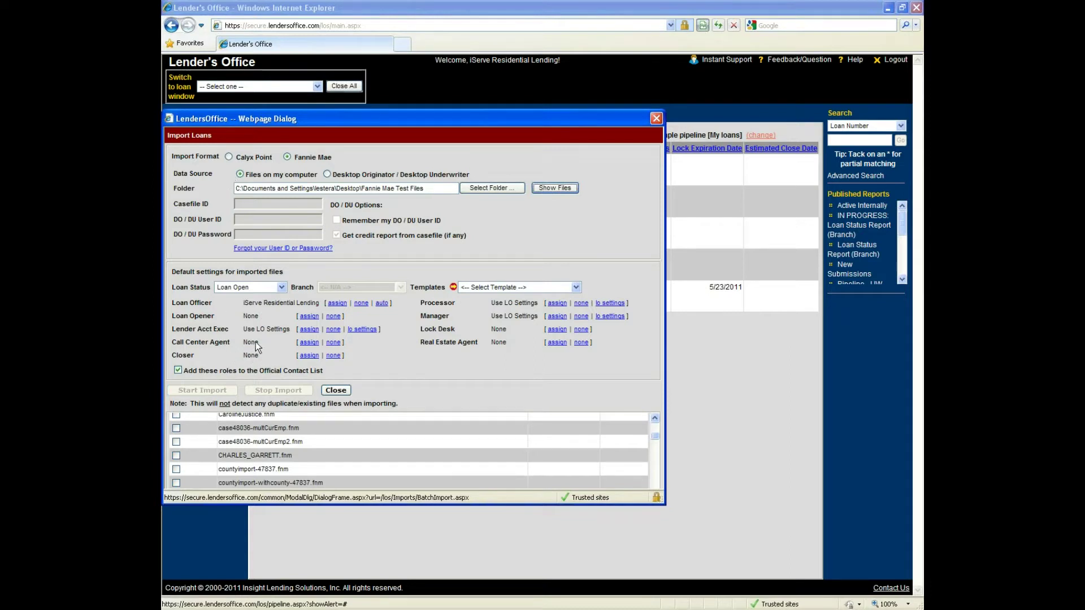
{"action": "left_click", "coordinate": [266, 287]}
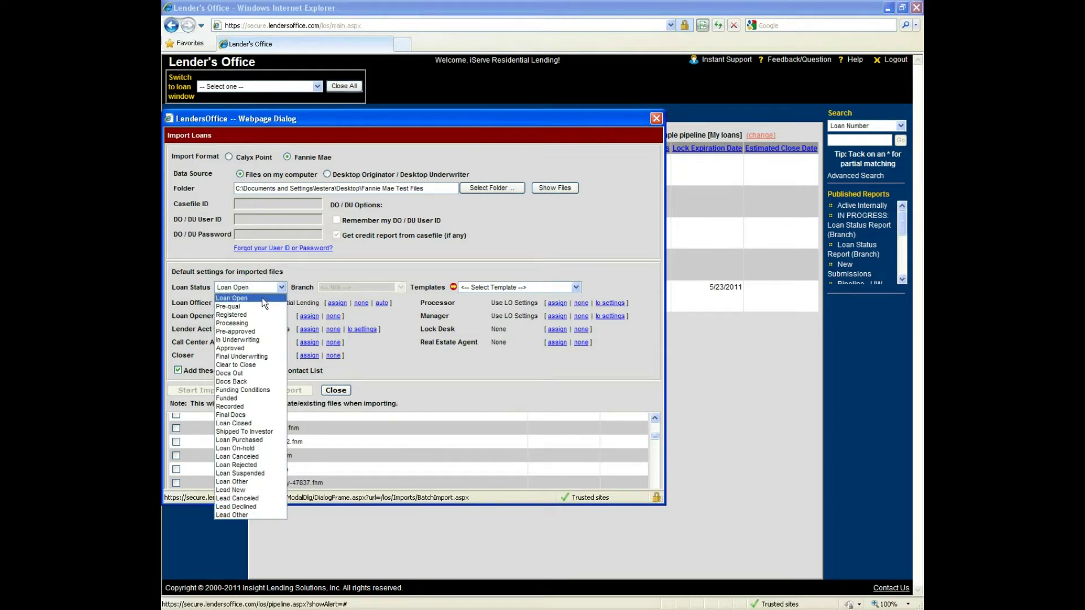
{"action": "left_click", "coordinate": [281, 286]}
{"action": "left_click", "coordinate": [282, 281]}
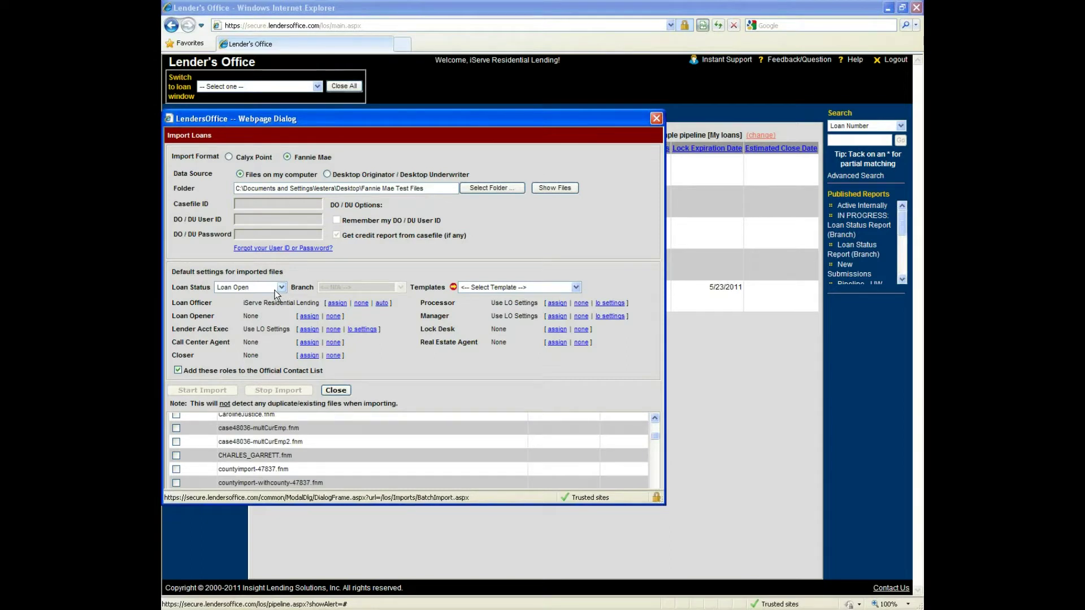
{"action": "left_click", "coordinate": [562, 290]}
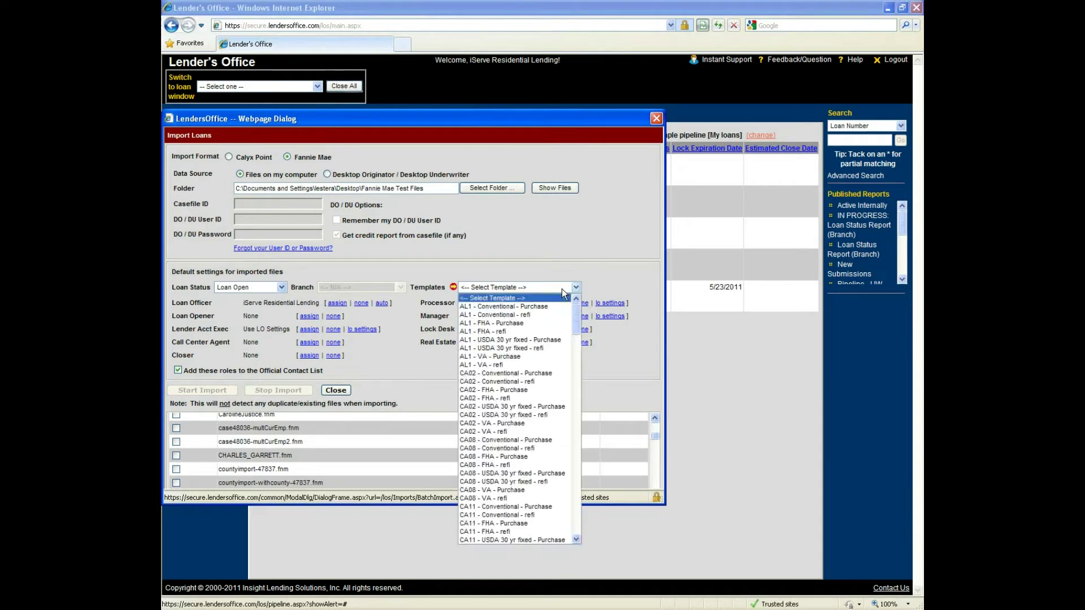
{"action": "left_click", "coordinate": [537, 290]}
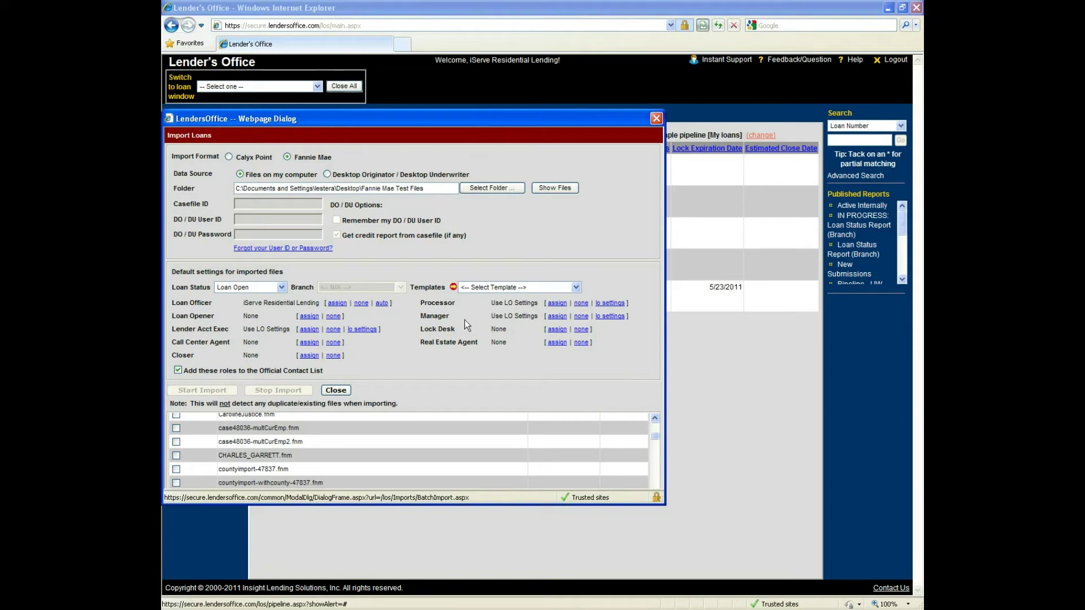
{"action": "left_click_drag", "start_coordinate": [552, 123], "coordinate": [595, 126]}
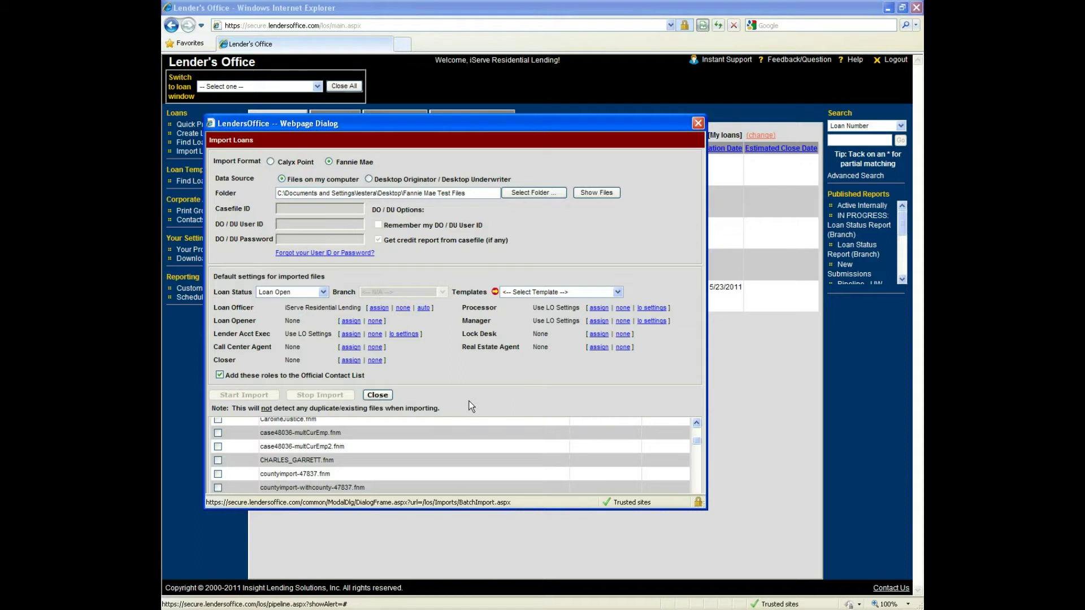
Import the borrower's .fnm file with the AL1 - Conventional - Purchase template and close the dialog.
{"action": "left_click", "coordinate": [218, 460]}
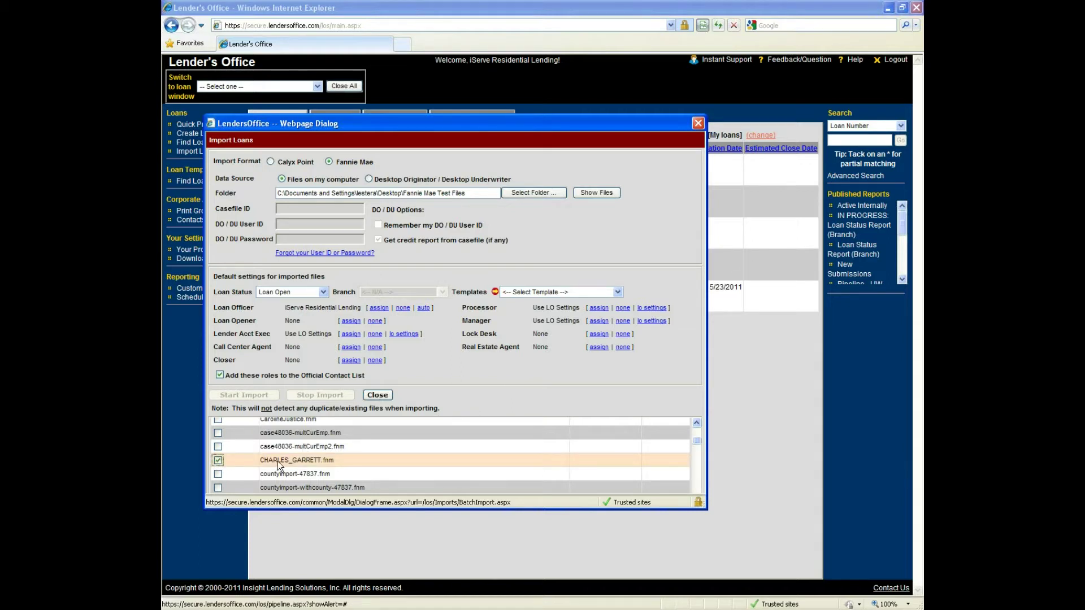
{"action": "left_click", "coordinate": [570, 292]}
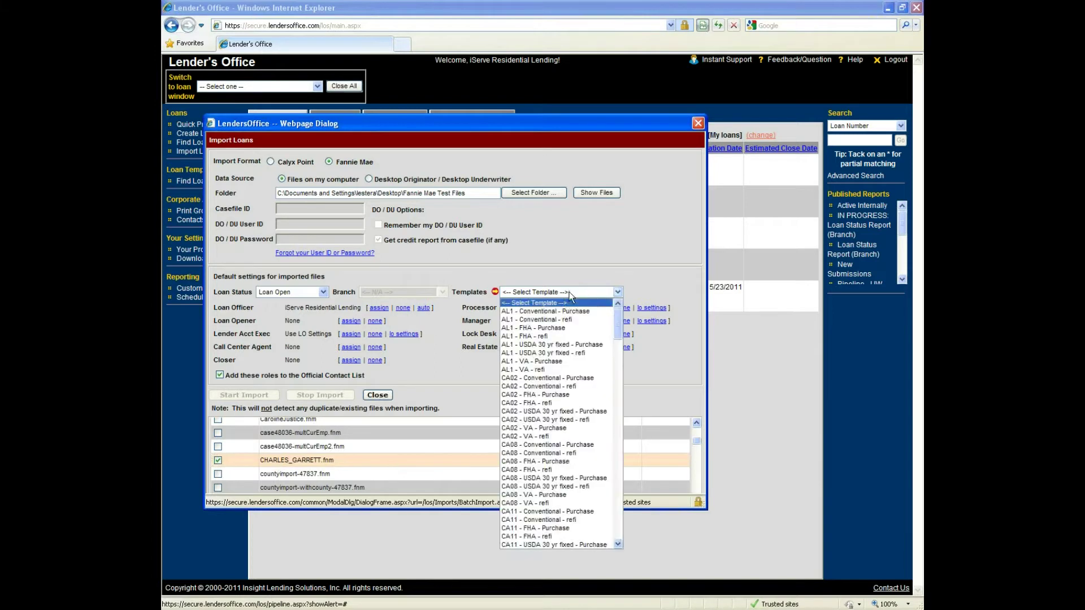
{"action": "left_click", "coordinate": [565, 311]}
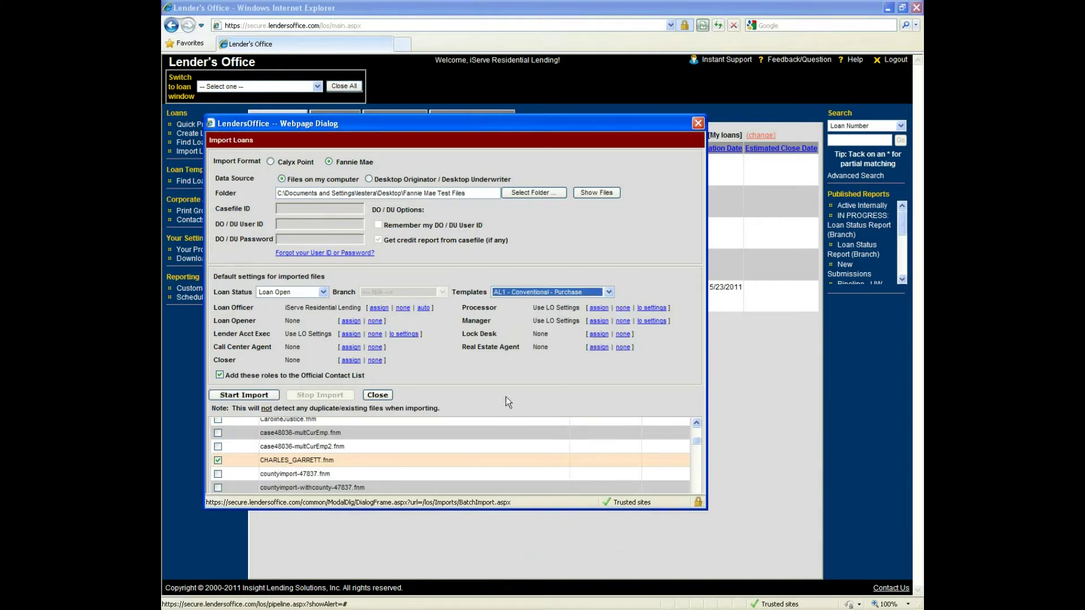
{"action": "left_click", "coordinate": [232, 399]}
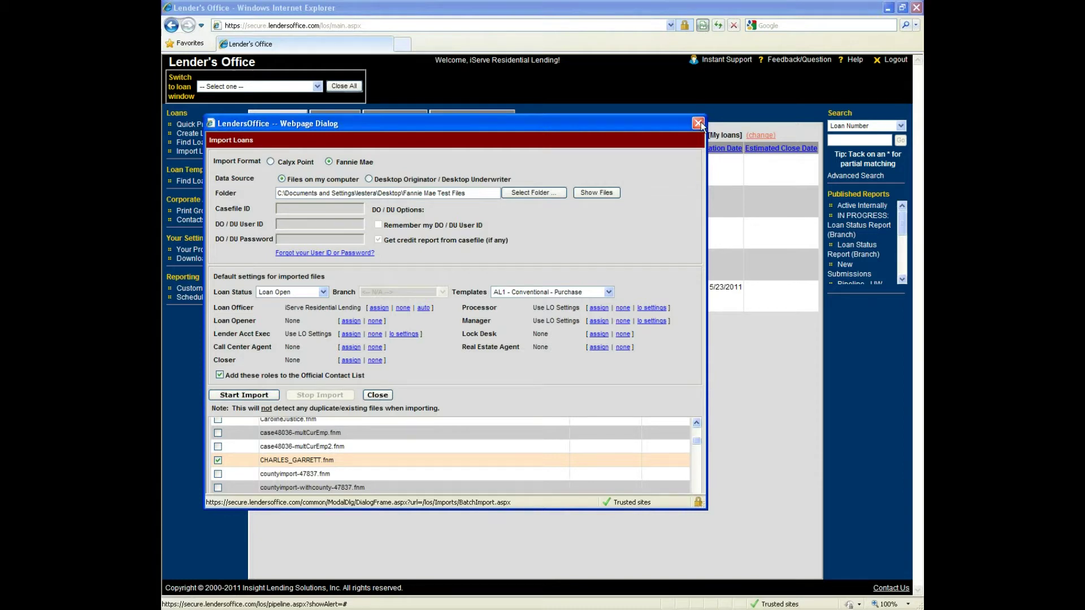
{"action": "left_click", "coordinate": [699, 123]}
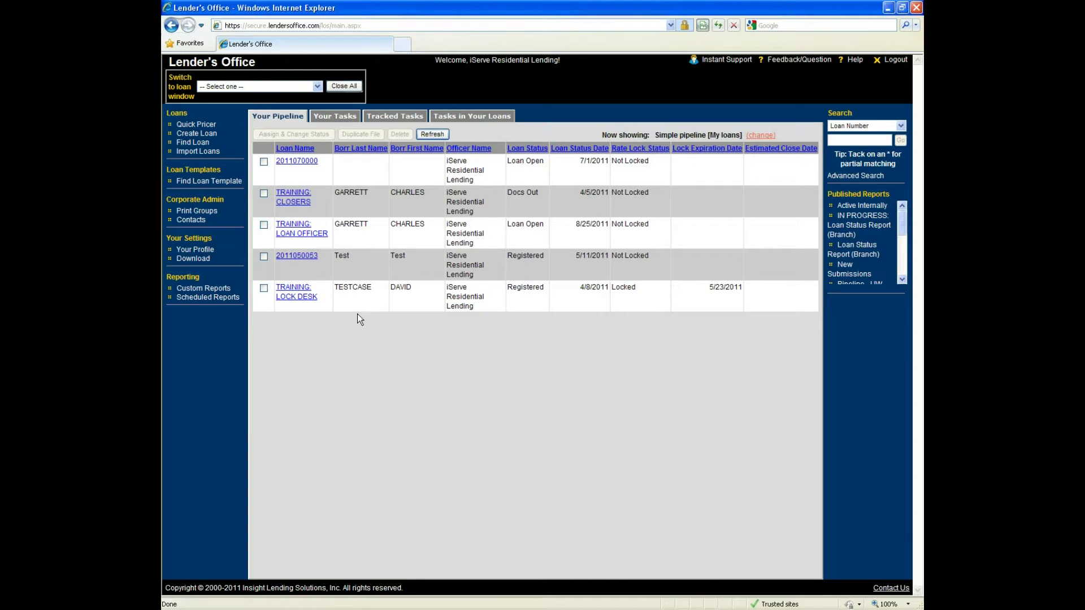
Open the TRAINING: LOAN OFFICER loan for editing, then start a loan-number search in the pipeline.
{"action": "left_click", "coordinate": [285, 230]}
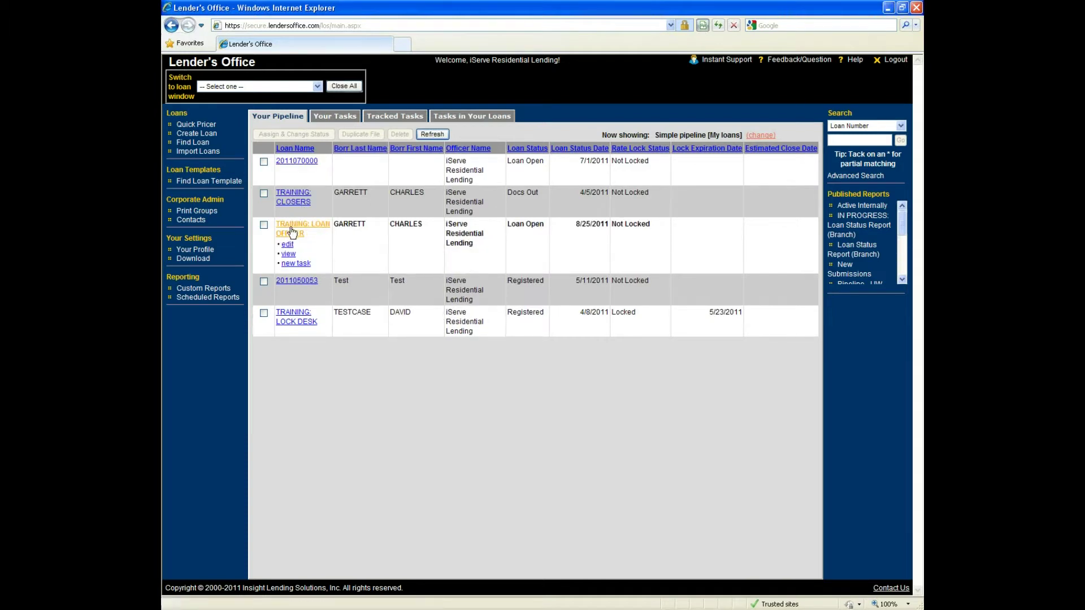
{"action": "left_click", "coordinate": [287, 246]}
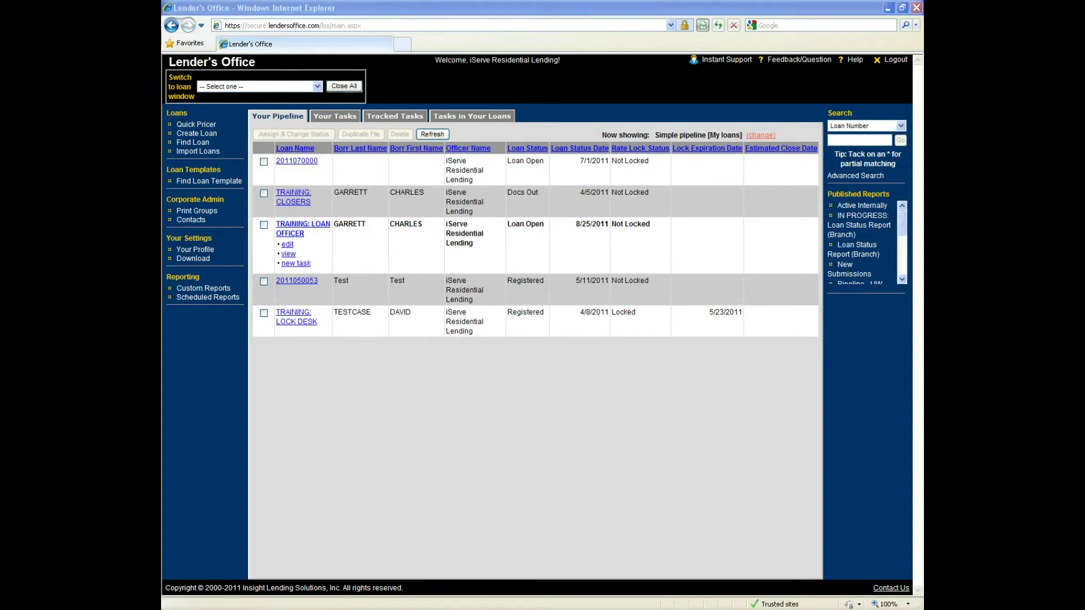
{"action": "left_click", "coordinate": [409, 458]}
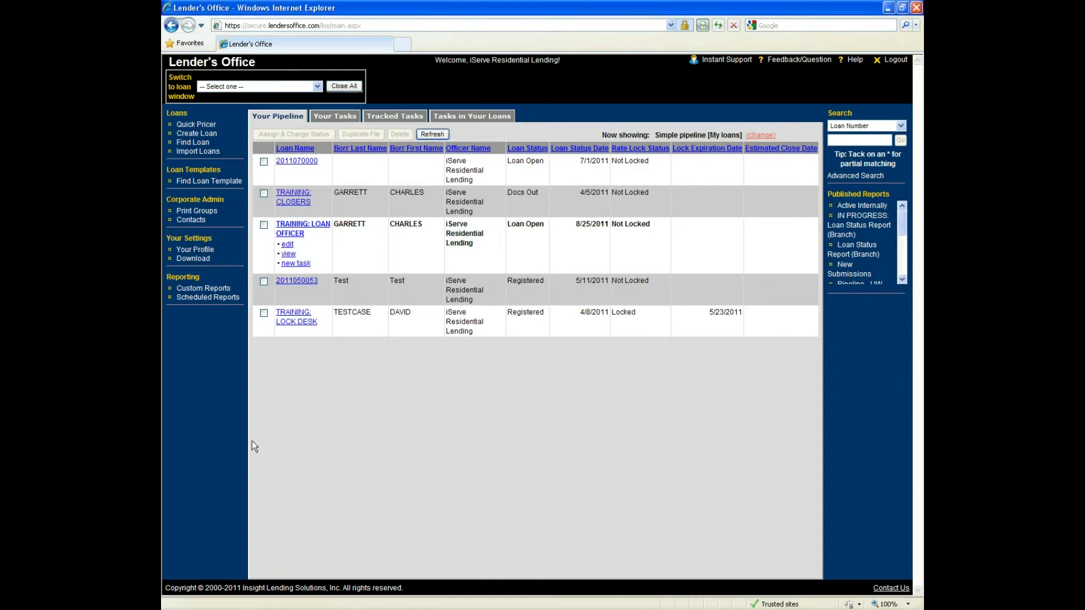
{"action": "left_click", "coordinate": [843, 129]}
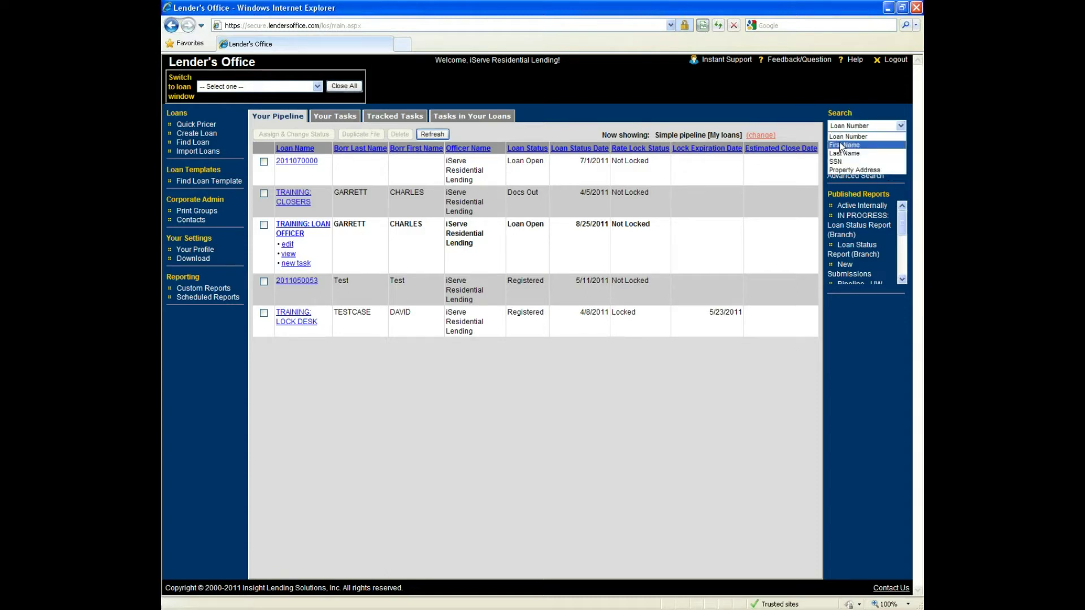
{"action": "left_click", "coordinate": [853, 136]}
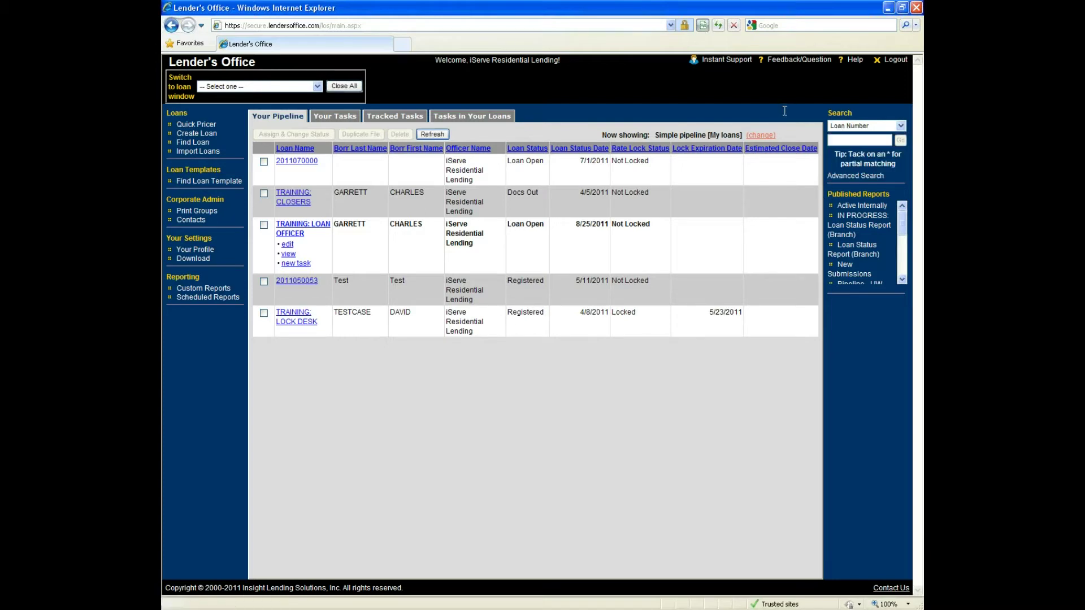
{"action": "left_click", "coordinate": [857, 141]}
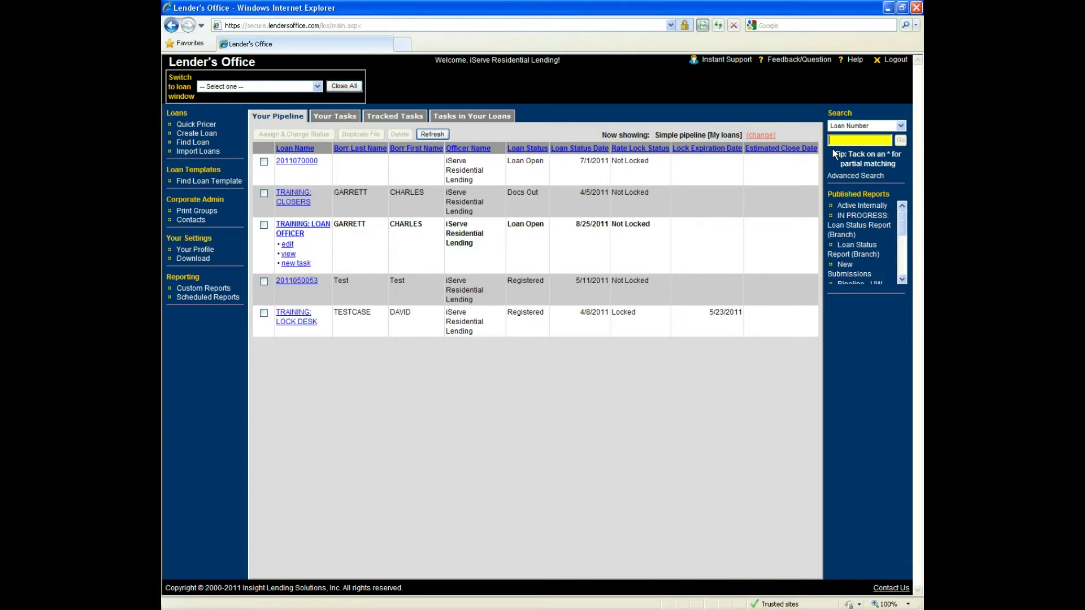
{"action": "type", "text": "garrett"}
Search the pipeline by last name for gar* and open the TRAINING: LOAN OFFICER loan file.
{"action": "left_click", "coordinate": [898, 126]}
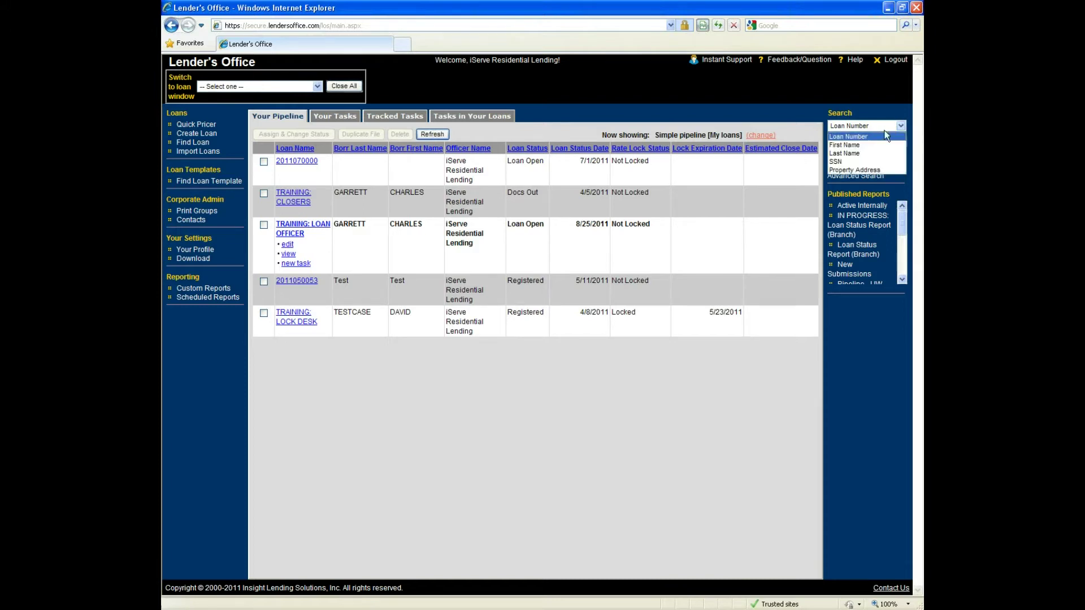
{"action": "left_click", "coordinate": [880, 153]}
{"action": "type", "text": "gar"}
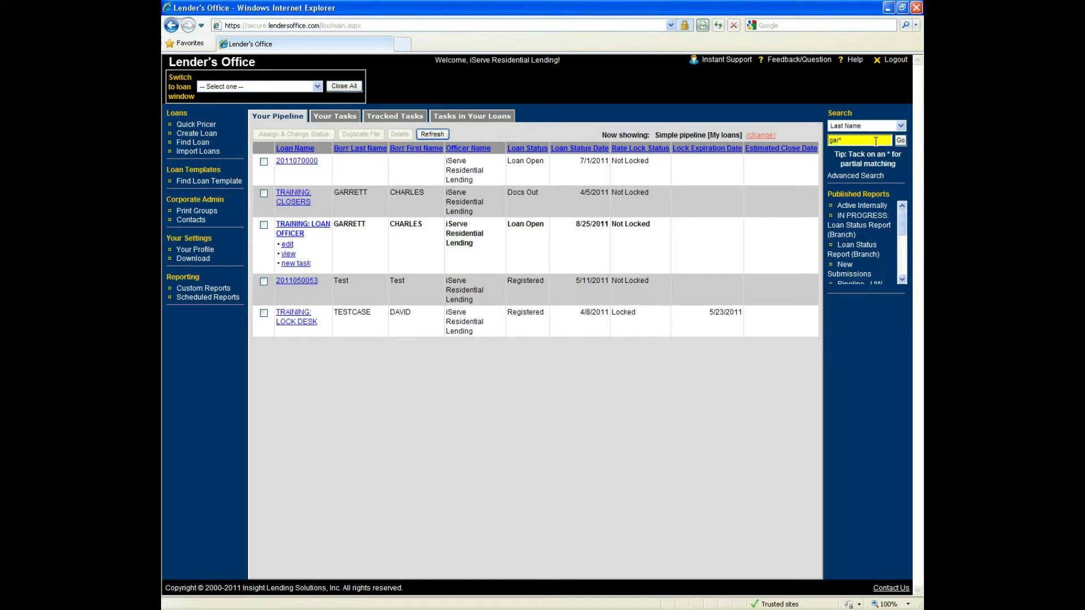
{"action": "type", "text": "*"}
{"action": "left_click", "coordinate": [901, 143]}
{"action": "left_click", "coordinate": [901, 141]}
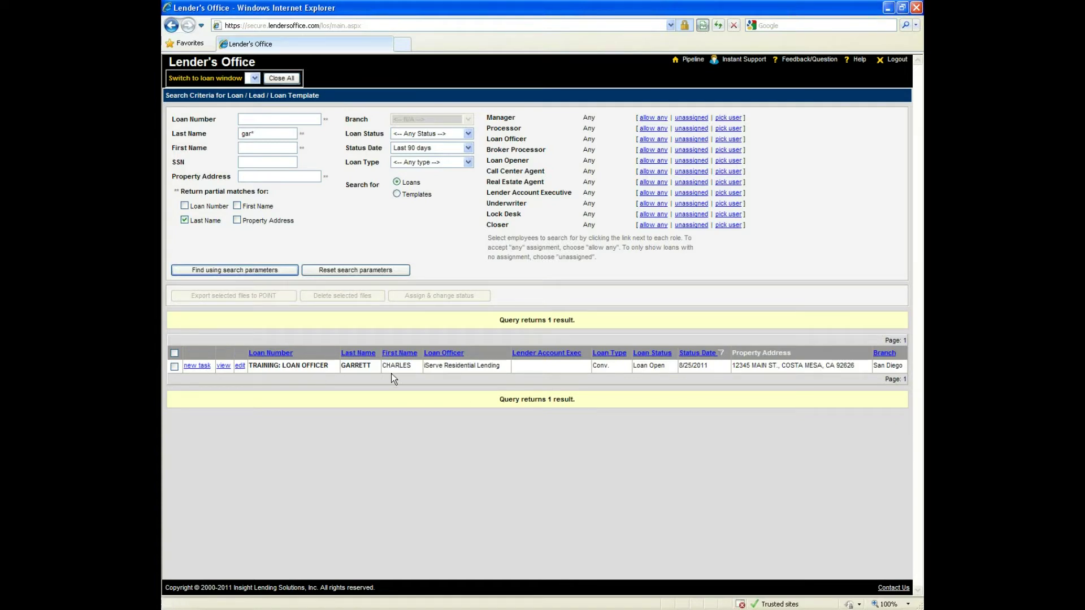
{"action": "left_click", "coordinate": [240, 368]}
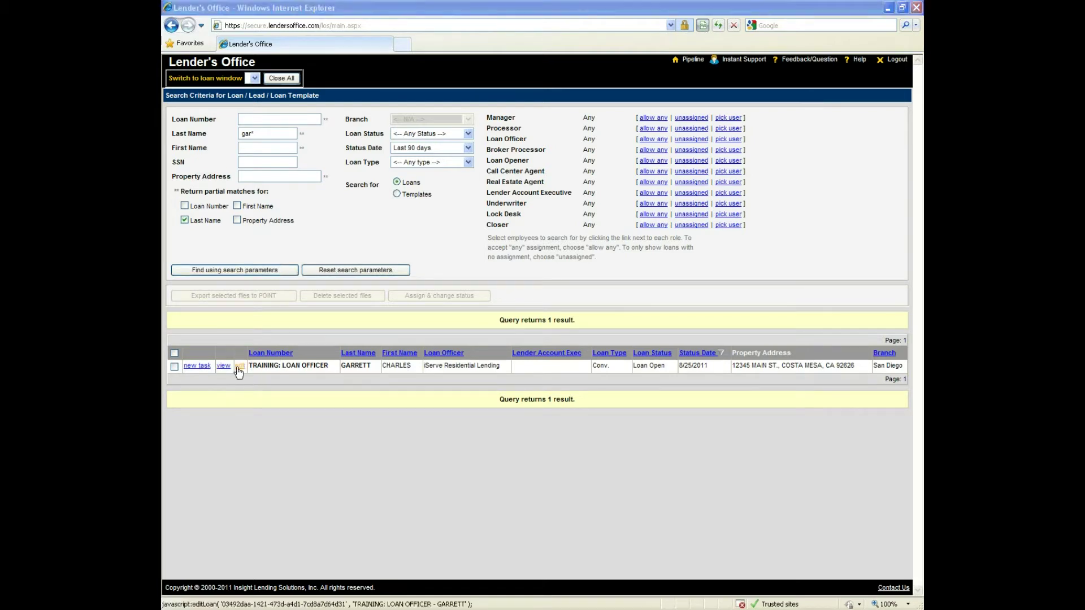
{"action": "left_click", "coordinate": [693, 60]}
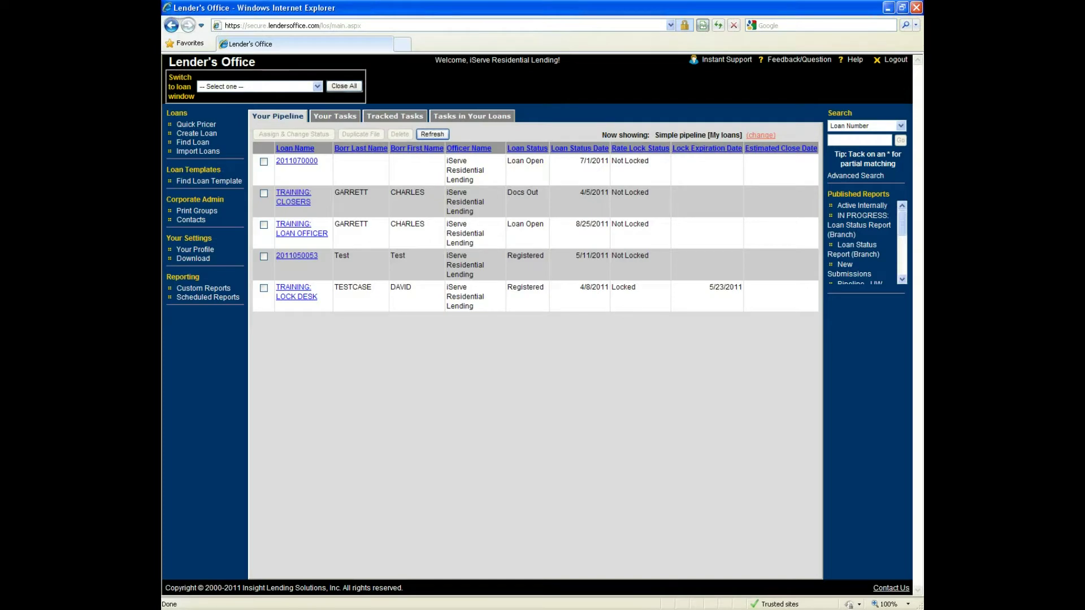
{"action": "left_click", "coordinate": [302, 229]}
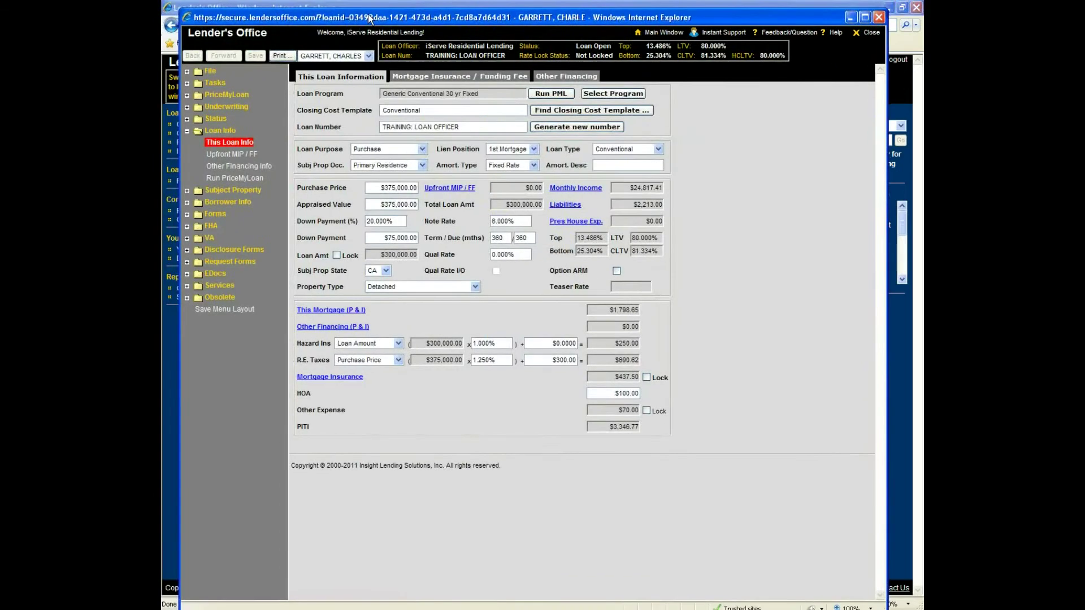
Maximise the loan file window and expand the Subject Property and Borrower Info sections.
{"action": "double_click", "coordinate": [369, 18]}
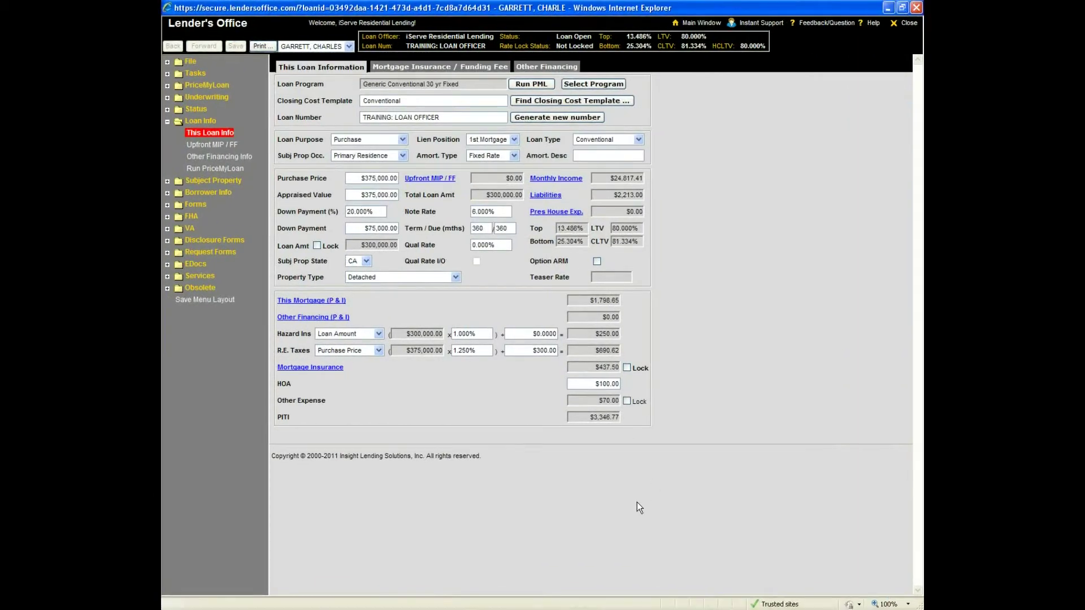
{"action": "scroll", "coordinate": [638, 507], "scroll_direction": "up", "scroll_amount": 1, "text": "ctrl"}
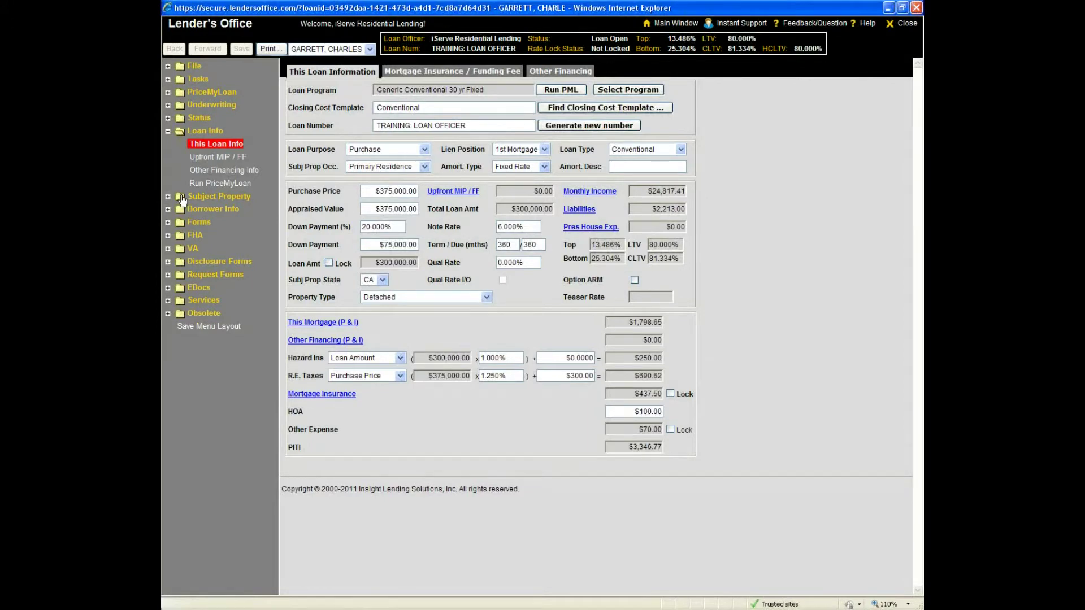
{"action": "left_click", "coordinate": [182, 197]}
{"action": "left_click", "coordinate": [189, 235]}
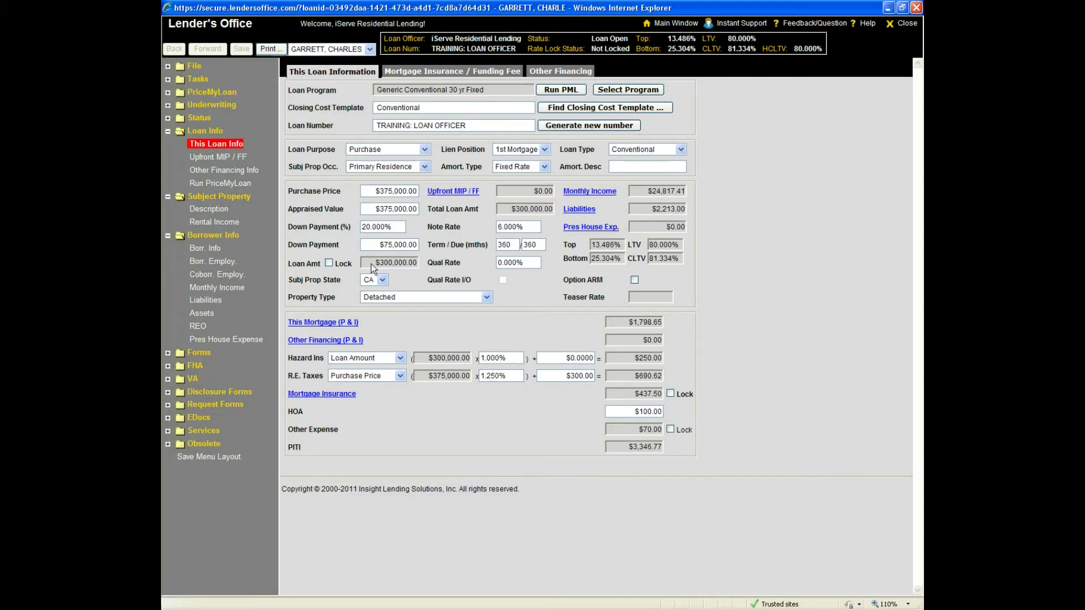
Highlight the $300,000 loan amount value to inspect it.
{"action": "left_click_drag", "start_coordinate": [365, 264], "coordinate": [388, 262]}
{"action": "left_click_drag", "start_coordinate": [376, 261], "coordinate": [459, 278]}
{"action": "left_click", "coordinate": [404, 279]}
{"action": "left_click_drag", "start_coordinate": [378, 262], "coordinate": [424, 270]}
Change the down payment to 25% and check the recalculated loan amount.
{"action": "left_click", "coordinate": [396, 227]}
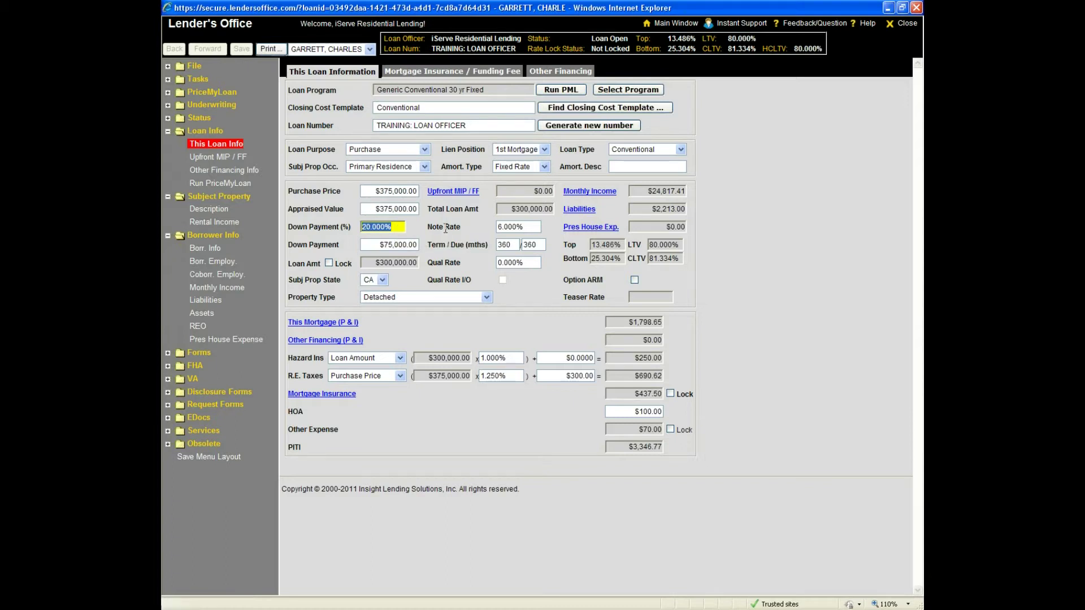
{"action": "type", "text": "25"}
{"action": "left_click", "coordinate": [418, 261]}
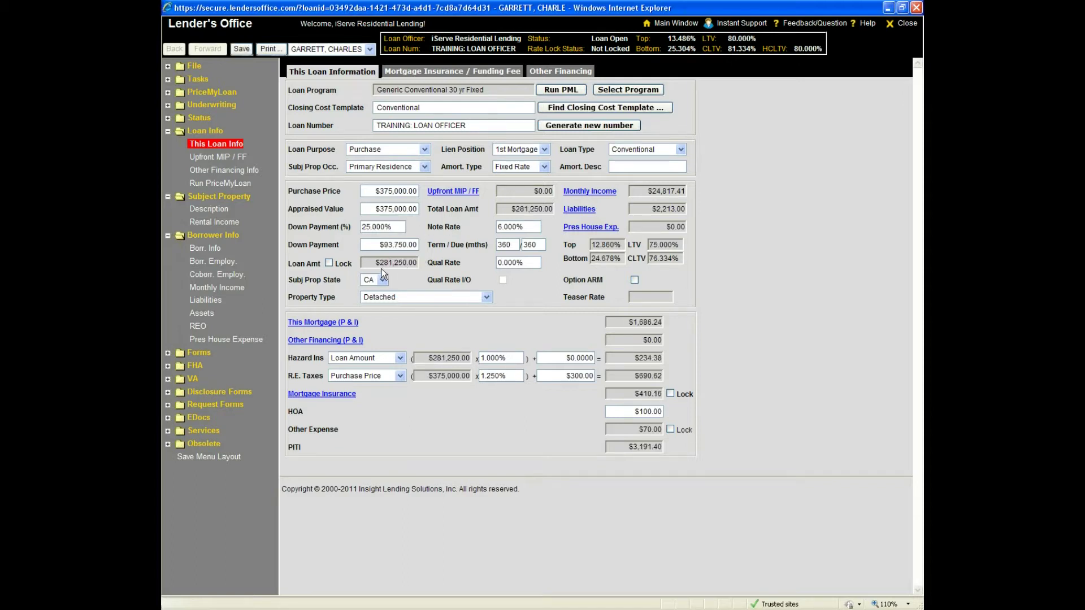
{"action": "left_click_drag", "start_coordinate": [374, 262], "coordinate": [479, 265]}
{"action": "left_click", "coordinate": [455, 266]}
Lock the loan amount, try $301,000.00, then set it to $300,000.00.
{"action": "left_click", "coordinate": [329, 264]}
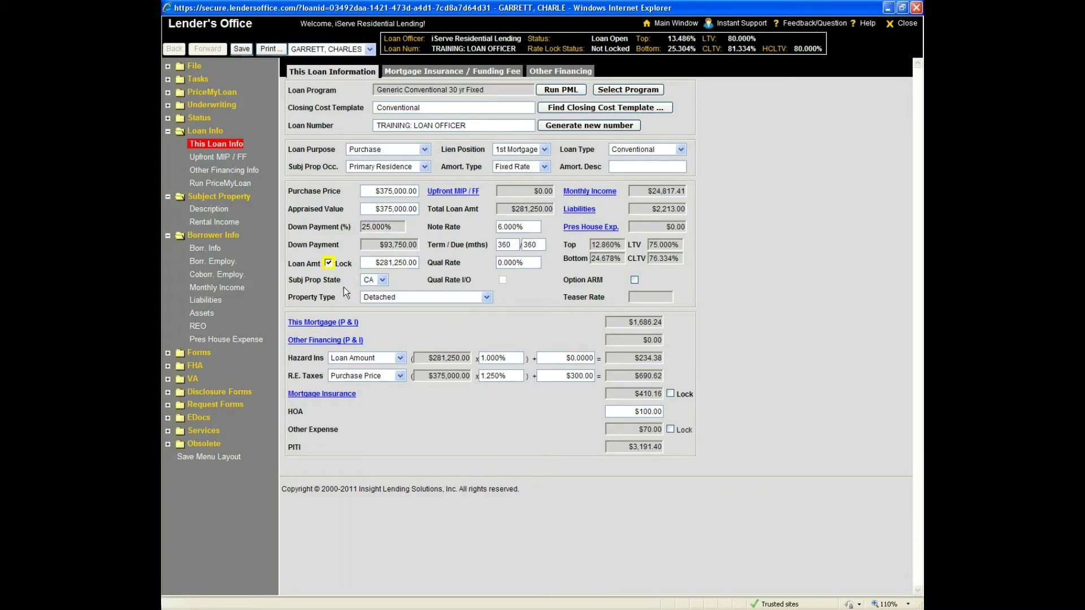
{"action": "left_click", "coordinate": [386, 264]}
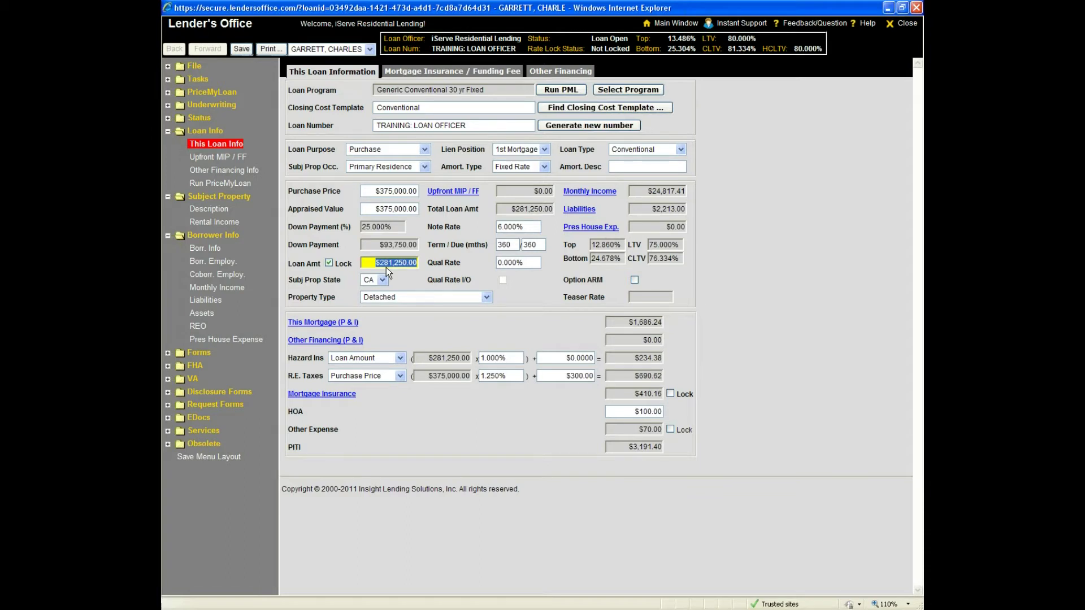
{"action": "type", "text": "301000"}
{"action": "left_click", "coordinate": [443, 271]}
{"action": "left_click", "coordinate": [391, 225]}
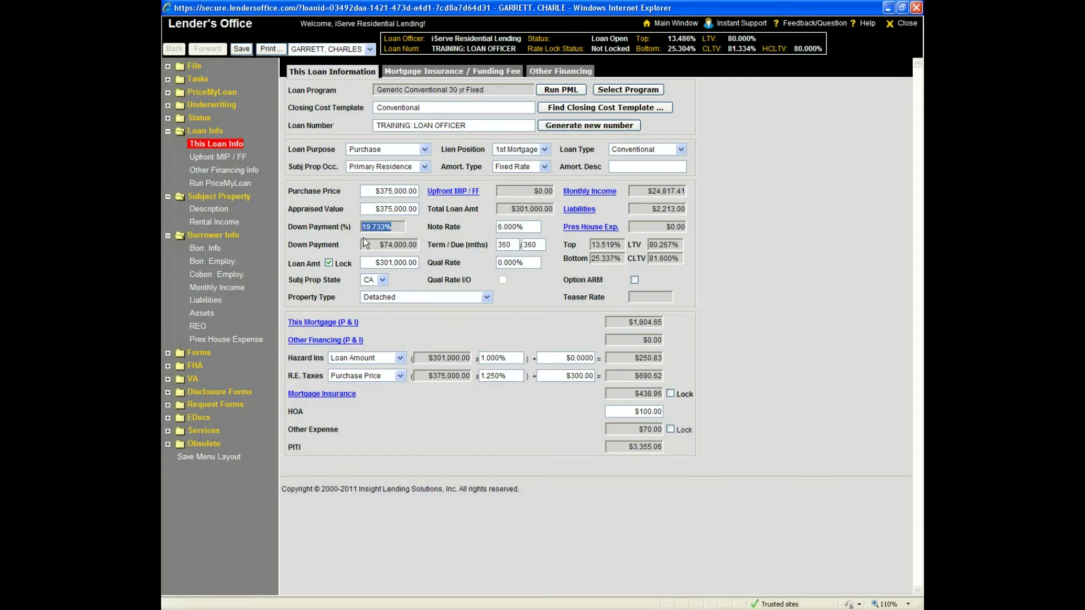
{"action": "left_click", "coordinate": [377, 261]}
{"action": "type", "text": "30"}
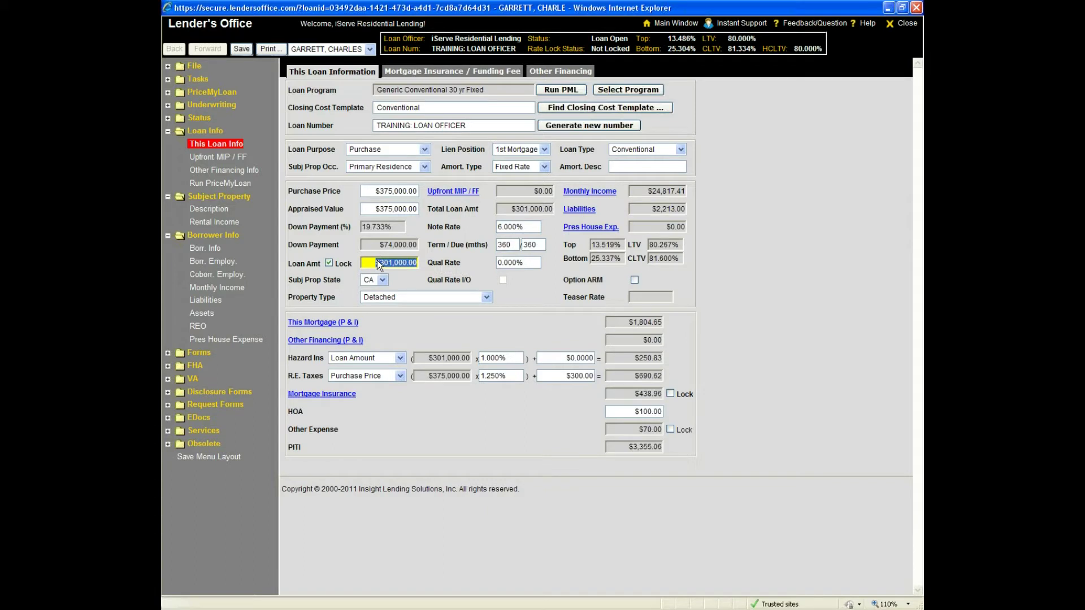
{"action": "type", "text": "0000"}
{"action": "left_click", "coordinate": [455, 263]}
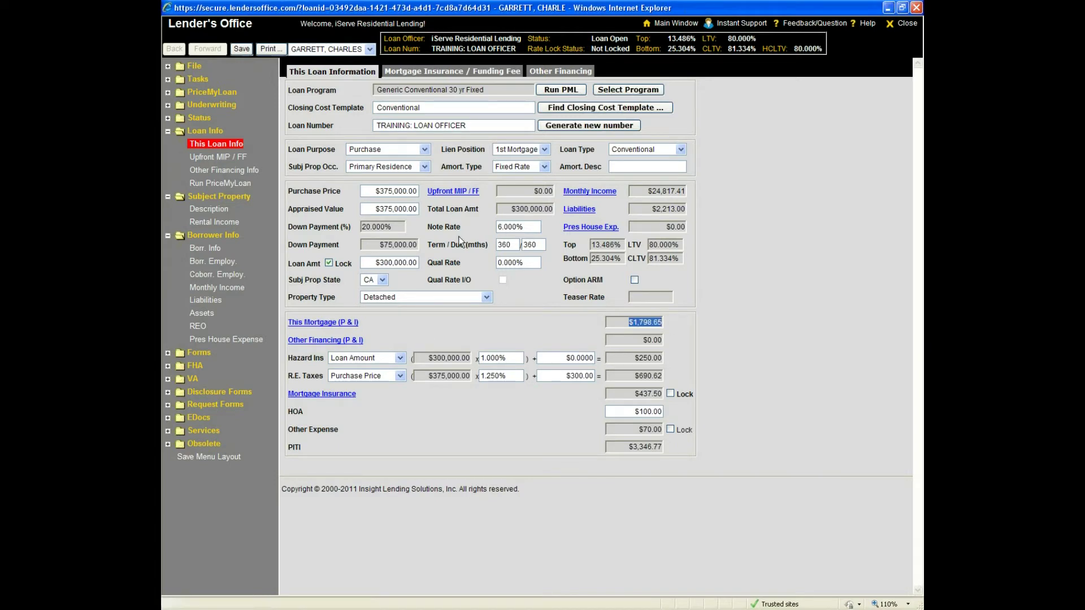
Clear the payment field highlights and go to the Other Financing (P & I) details.
{"action": "left_click", "coordinate": [737, 339]}
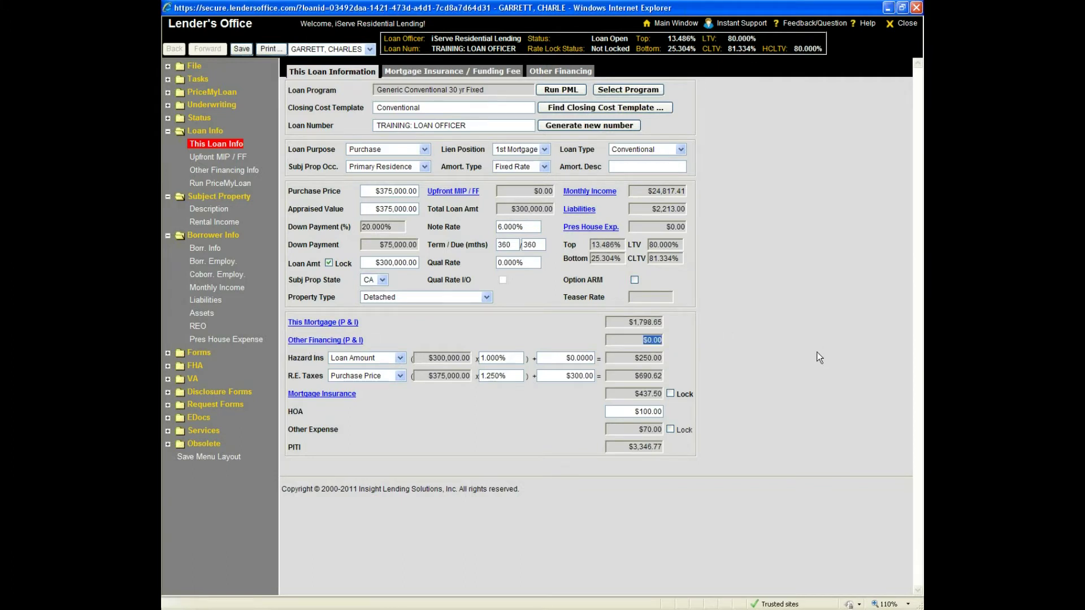
{"action": "left_click", "coordinate": [660, 360]}
{"action": "left_click", "coordinate": [297, 342]}
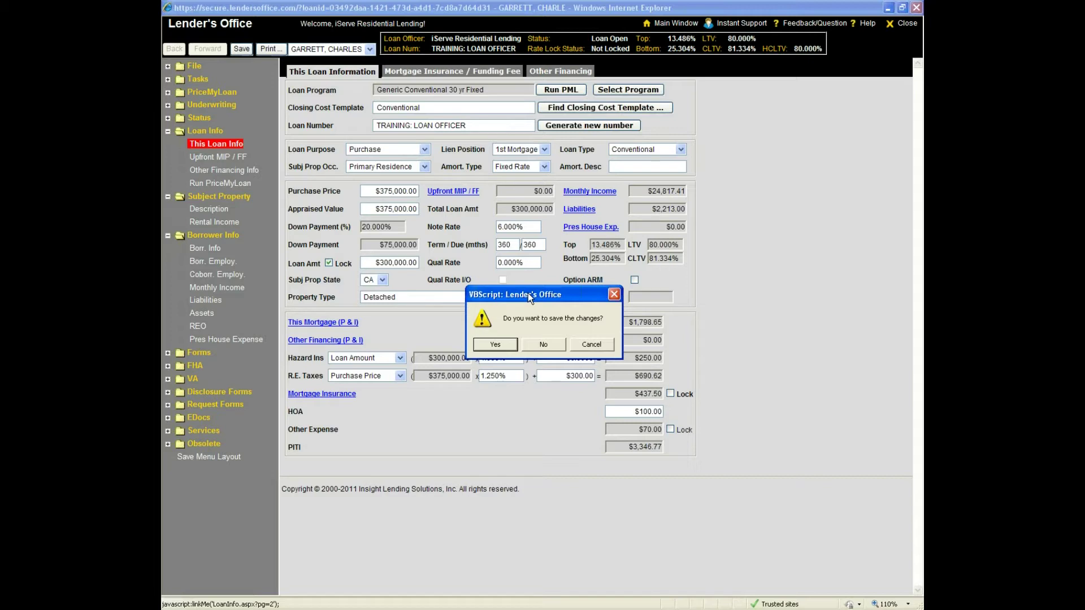
Move the save-changes prompt aside and cancel it to stay on the loan page.
{"action": "left_click_drag", "start_coordinate": [527, 293], "coordinate": [500, 286]}
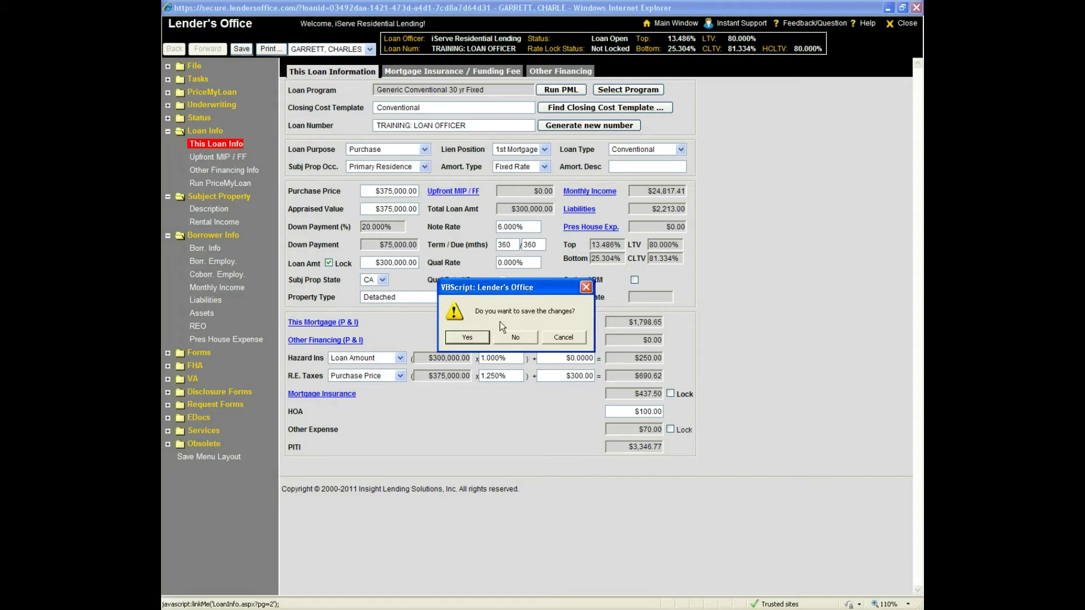
{"action": "left_click", "coordinate": [549, 339]}
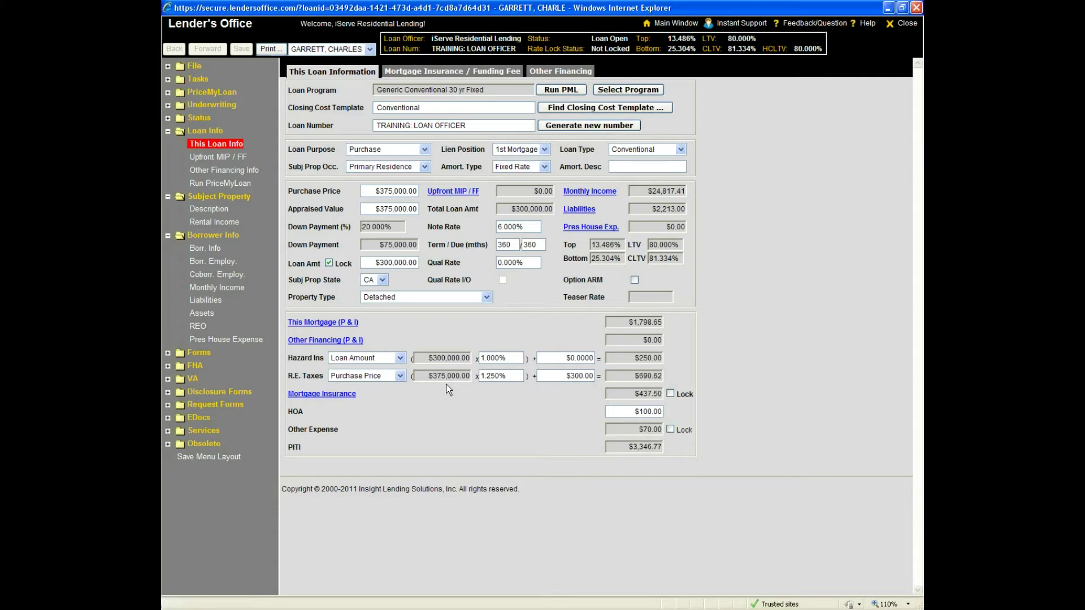
Open Other Financing Info, zero the second lien balance and original credit line, and save.
{"action": "left_click", "coordinate": [346, 341]}
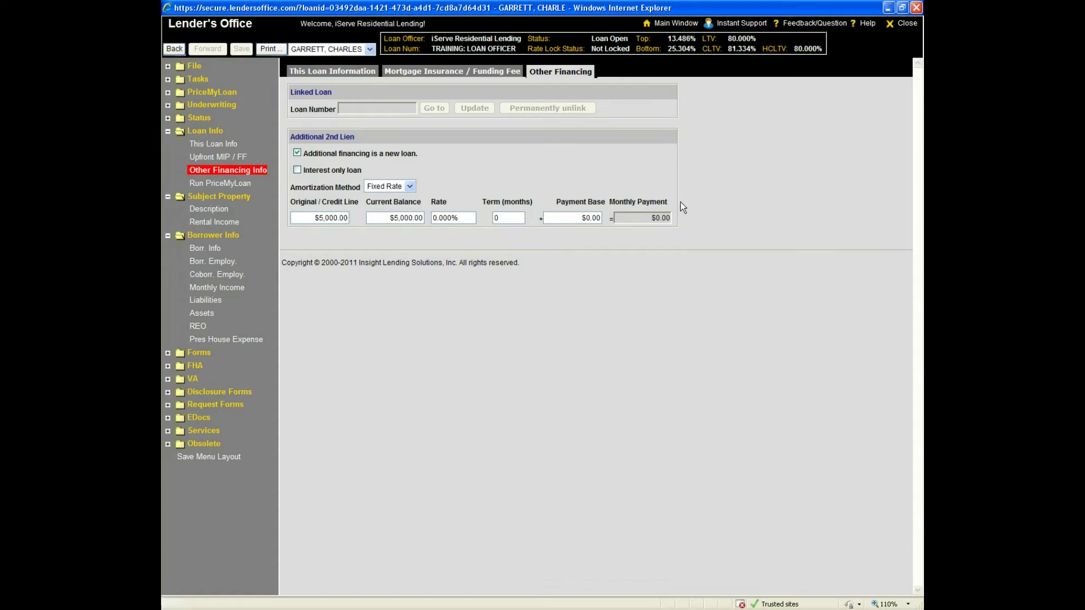
{"action": "left_click_drag", "start_coordinate": [645, 222], "coordinate": [787, 220]}
{"action": "left_click", "coordinate": [396, 218]}
{"action": "key", "text": "BackSpace"}
{"action": "key", "text": "shift+Tab"}
{"action": "key", "text": "BackSpace"}
{"action": "left_click", "coordinate": [439, 286]}
{"action": "left_click", "coordinate": [235, 48]}
Check the updated 80.000% CLTV and clear the additional-financing-is-a-new-loan option.
{"action": "left_click_drag", "start_coordinate": [757, 49], "coordinate": [728, 49]}
{"action": "left_click", "coordinate": [819, 214]}
{"action": "left_click", "coordinate": [297, 153]}
Go back, save the other-financing changes with Yes, and return to This Loan Information.
{"action": "left_click", "coordinate": [176, 49]}
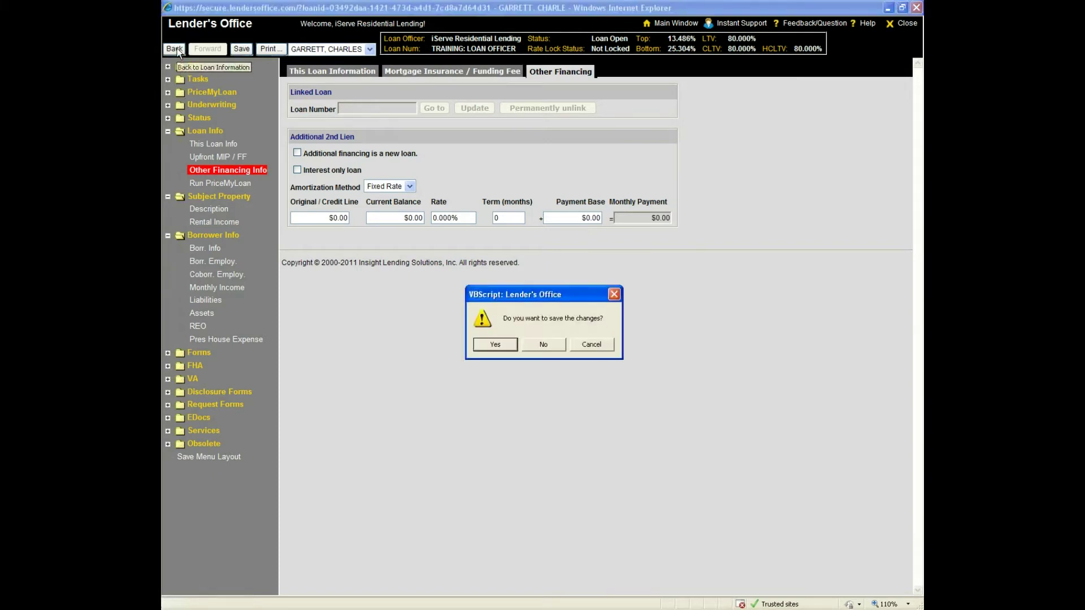
{"action": "left_click", "coordinate": [495, 345]}
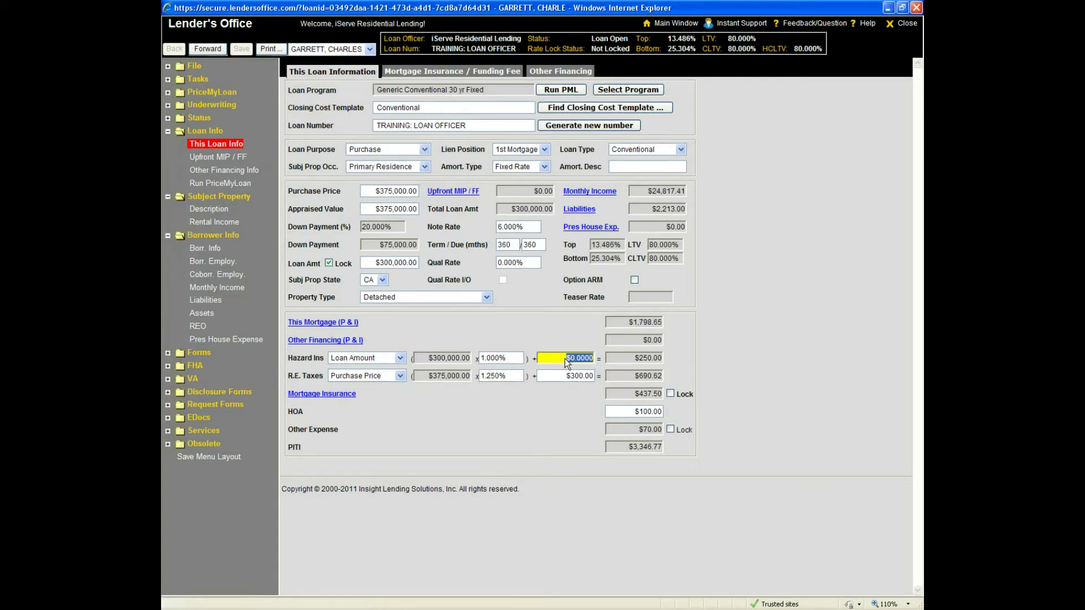
{"action": "left_click", "coordinate": [487, 435]}
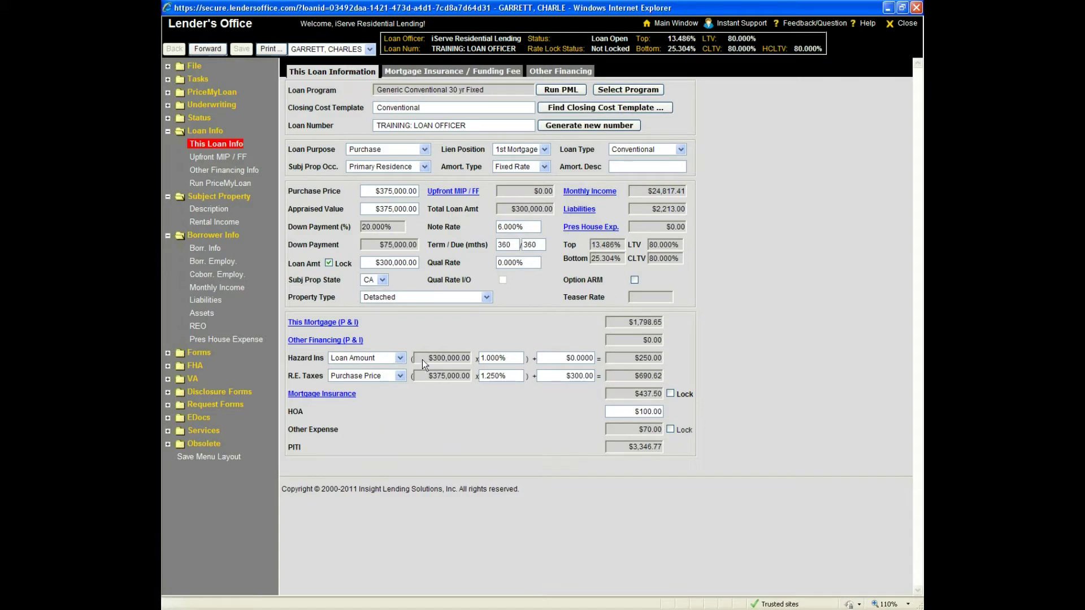
Review hazard insurance: Loan Amount basis, 1.000% rate, $250.00 total.
{"action": "left_click", "coordinate": [402, 358]}
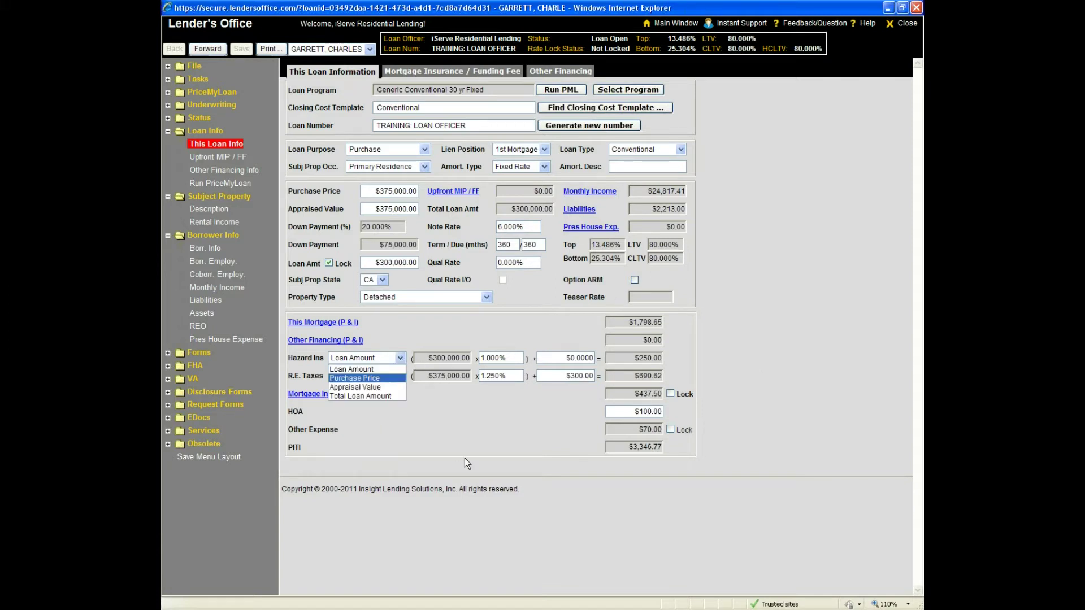
{"action": "left_click", "coordinate": [431, 392]}
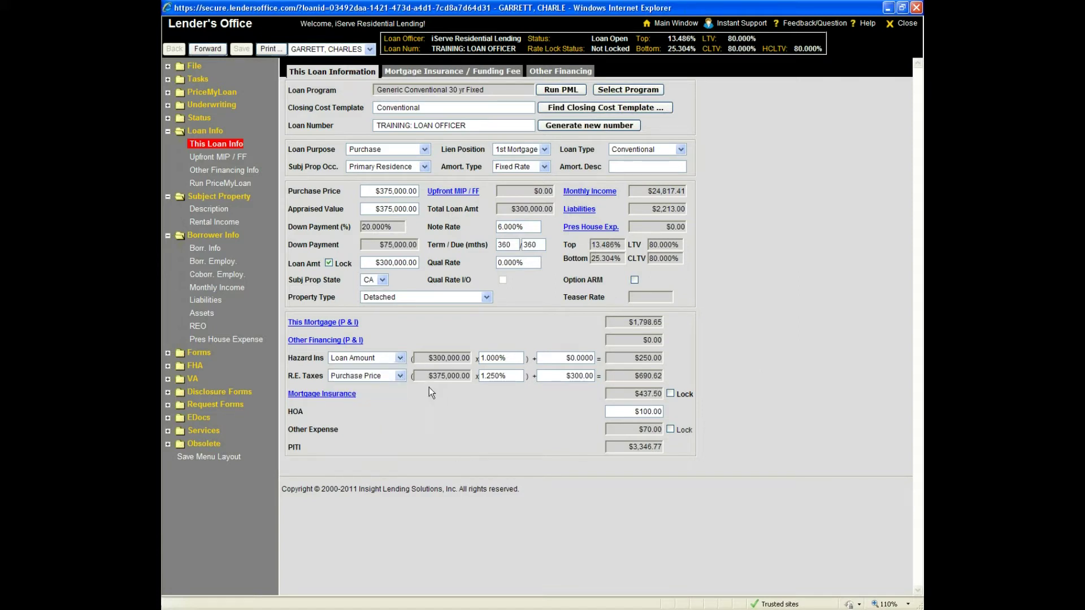
{"action": "left_click", "coordinate": [509, 359]}
{"action": "left_click", "coordinate": [619, 361]}
{"action": "left_click", "coordinate": [714, 361]}
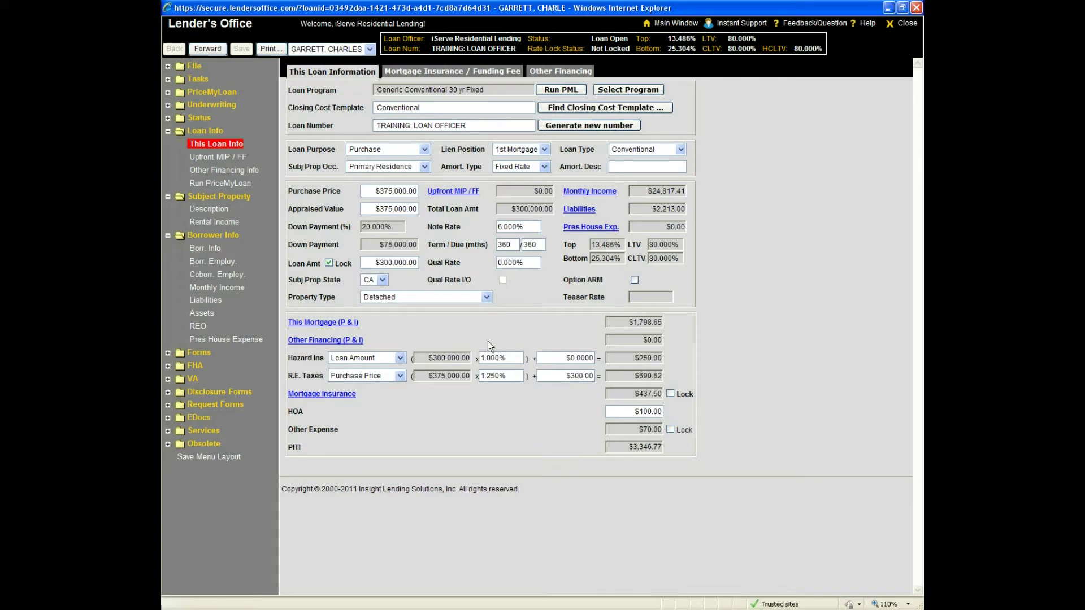
Clear the 1.250% real-estate tax rate and try 1.000%, keeping the $300.00 flat amount.
{"action": "left_click", "coordinate": [493, 379]}
{"action": "key", "text": "Delete"}
{"action": "left_click", "coordinate": [541, 392]}
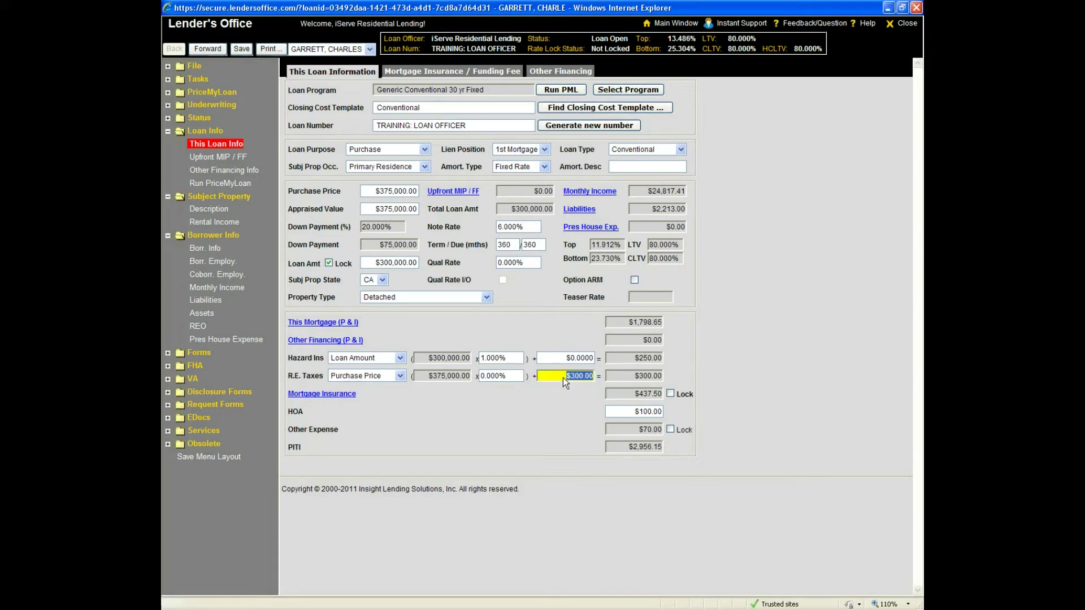
{"action": "left_click", "coordinate": [548, 439]}
{"action": "left_click", "coordinate": [544, 377]}
{"action": "left_click", "coordinate": [635, 376]}
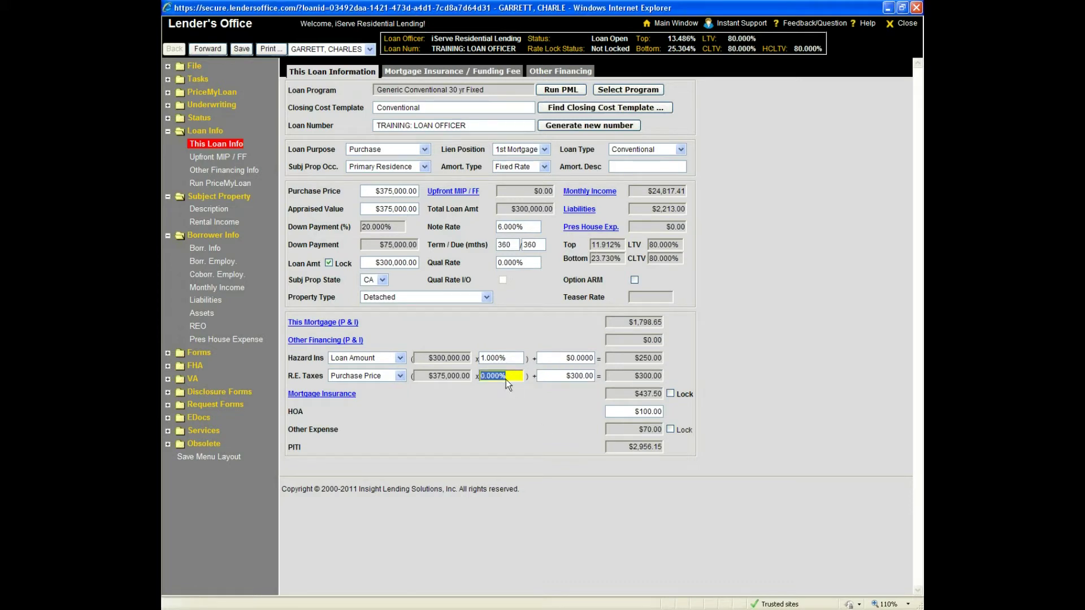
{"action": "type", "text": "1"}
{"action": "left_click", "coordinate": [518, 421]}
Set the real-estate tax rate to 0.000% and recheck the $300.00 taxes and $250.00 hazard total.
{"action": "left_click", "coordinate": [505, 379]}
{"action": "type", "text": "0"}
{"action": "left_click", "coordinate": [524, 398]}
{"action": "left_click", "coordinate": [535, 376]}
{"action": "left_click", "coordinate": [559, 422]}
{"action": "left_click", "coordinate": [515, 359]}
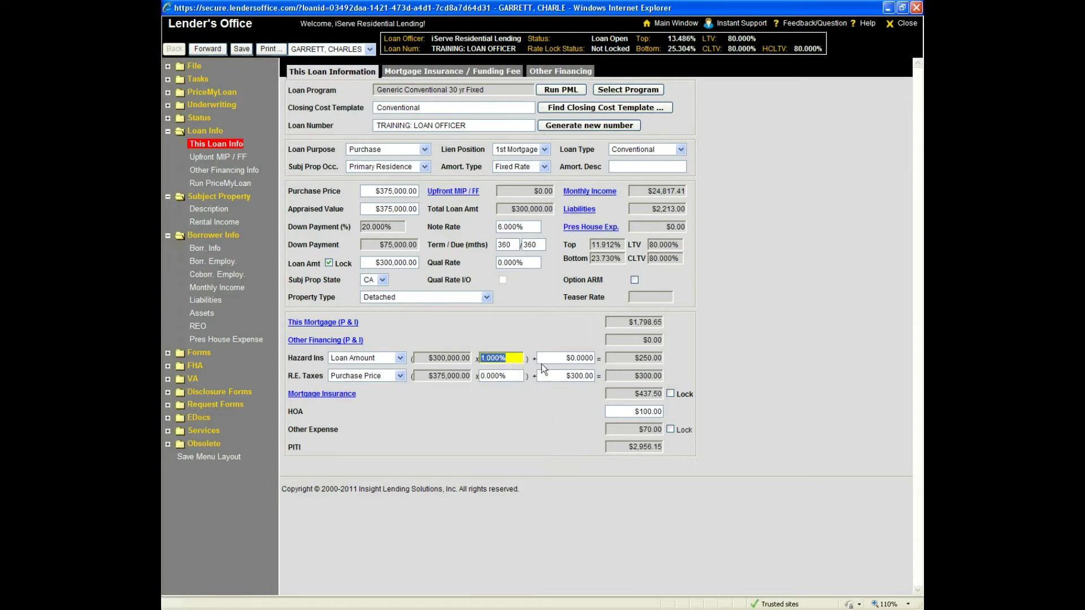
{"action": "left_click", "coordinate": [545, 359]}
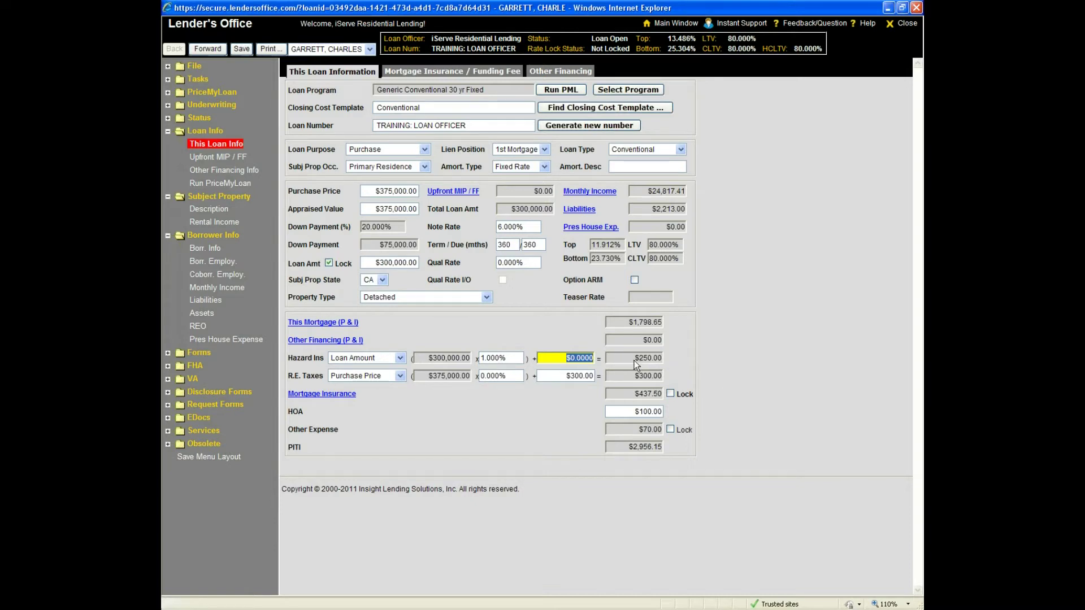
{"action": "left_click_drag", "start_coordinate": [634, 360], "coordinate": [670, 364]}
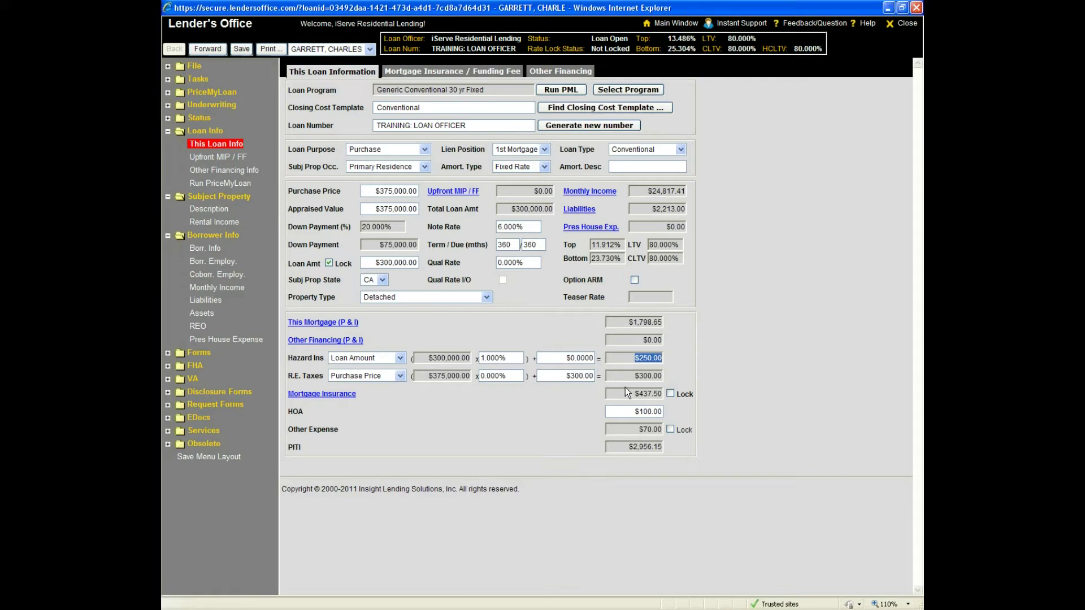
Save the tax change and go to Mortgage Insurance, showing the $437.50 monthly premium.
{"action": "left_click", "coordinate": [660, 393]}
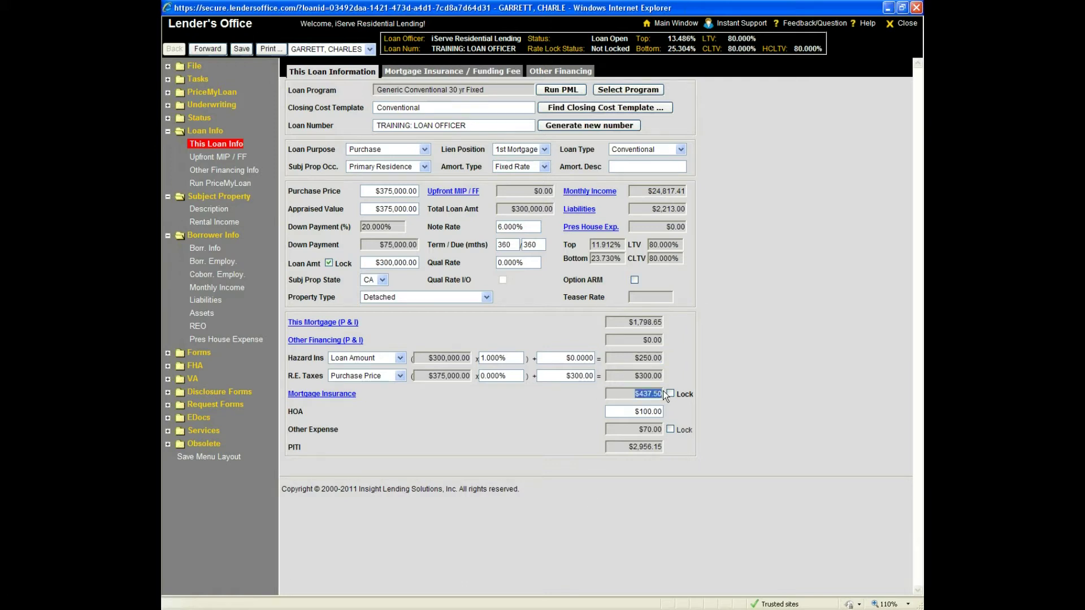
{"action": "left_click", "coordinate": [616, 393]}
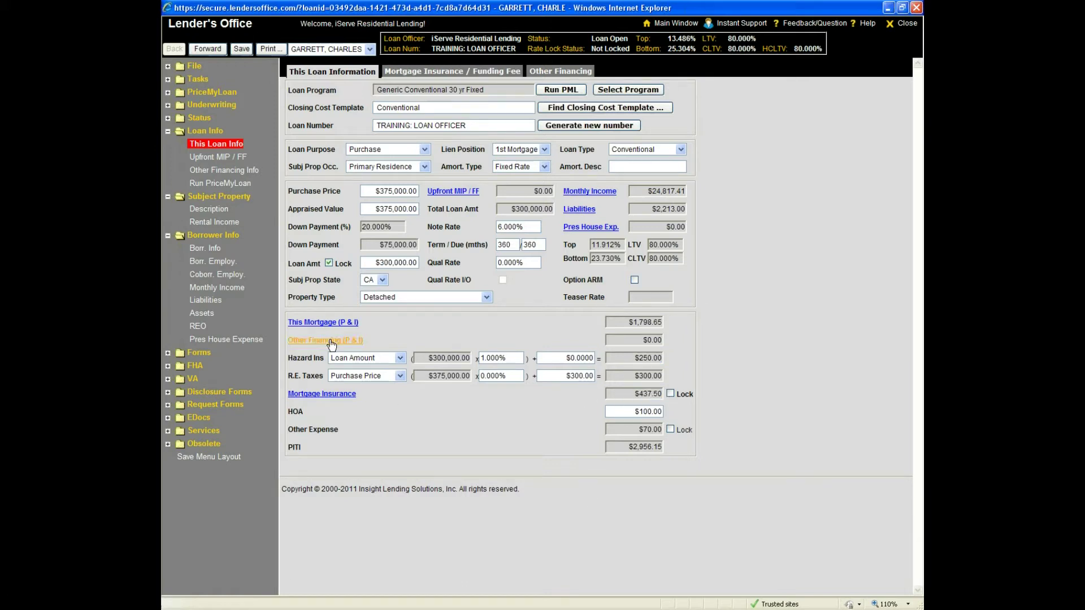
{"action": "left_click", "coordinate": [333, 394]}
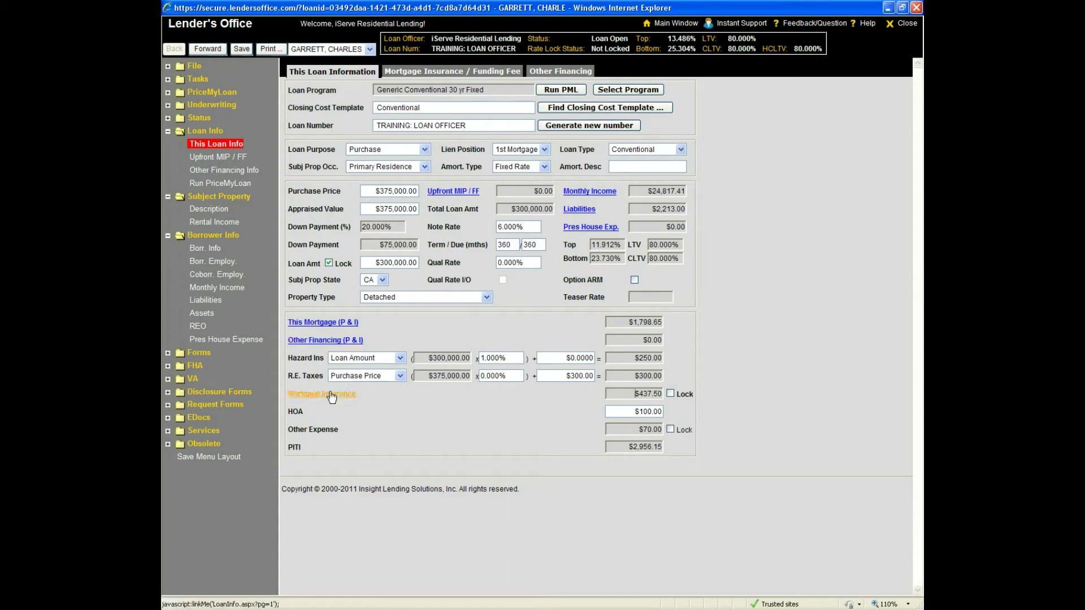
{"action": "left_click", "coordinate": [509, 346]}
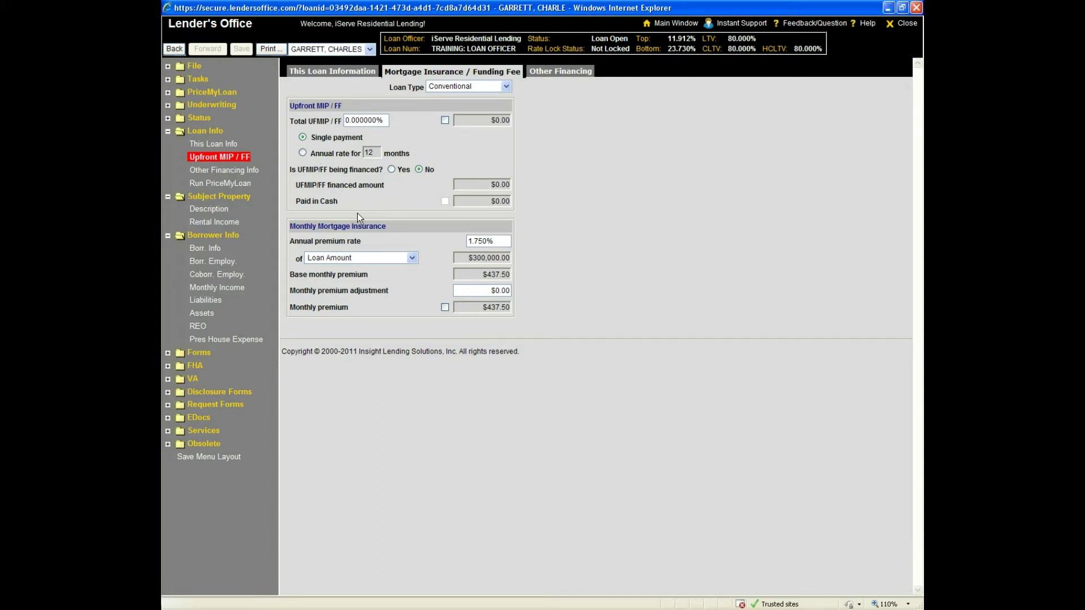
Enter a 1.5% Total UFMIP/FF ($4,500.00) and mark it as financed.
{"action": "left_click", "coordinate": [368, 121]}
{"action": "type", "text": "1.5"}
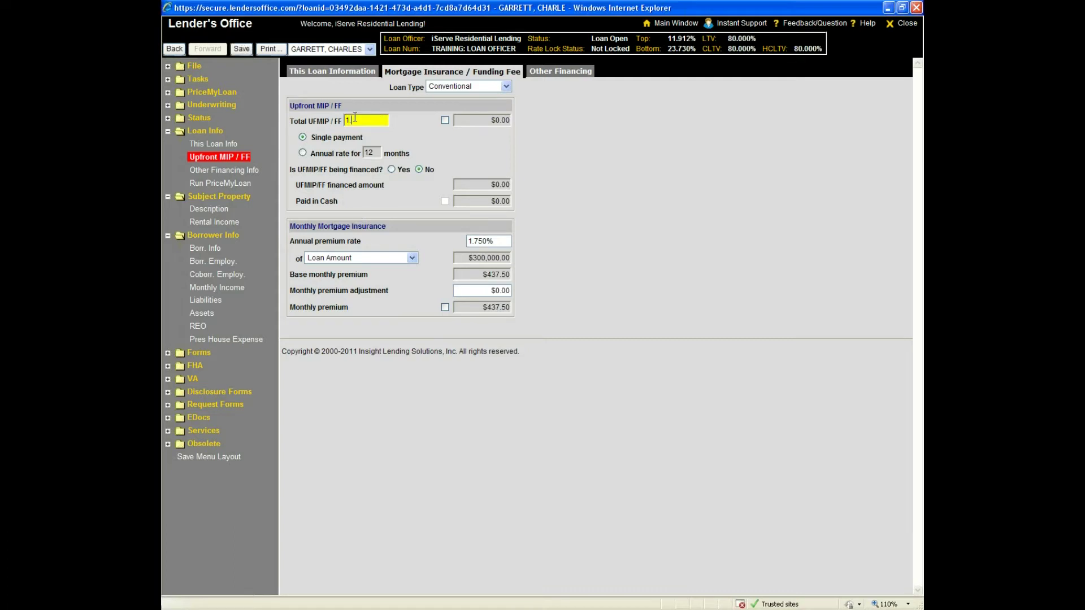
{"action": "left_click", "coordinate": [572, 188]}
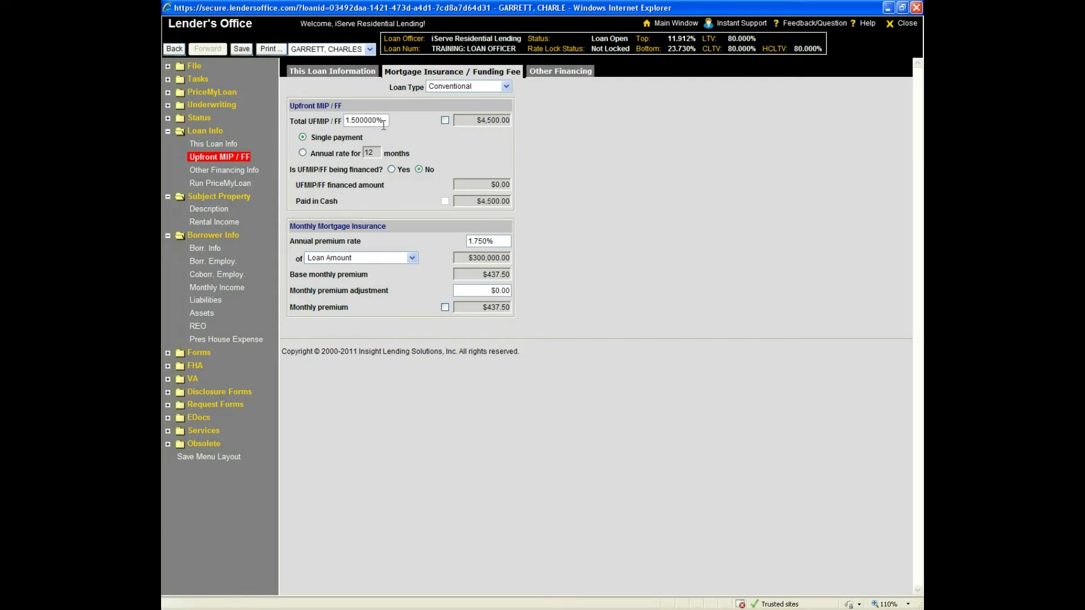
{"action": "double_click", "coordinate": [484, 121]}
{"action": "left_click", "coordinate": [622, 139]}
{"action": "key", "text": "space"}
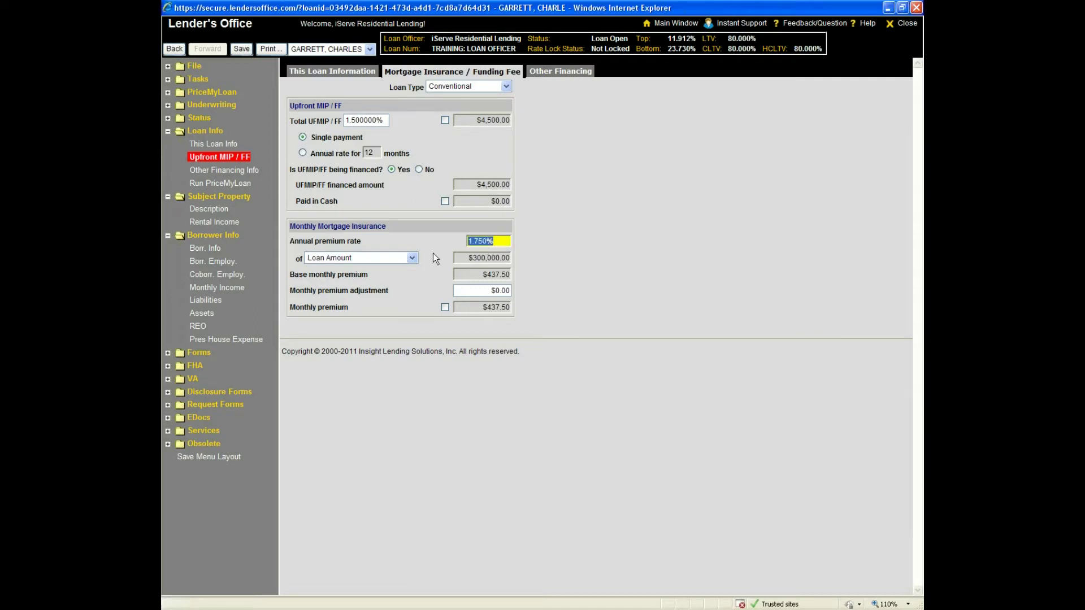
Lock the Loan Amount-based monthly premium, then return to This Loan Info without saving.
{"action": "left_click", "coordinate": [411, 260]}
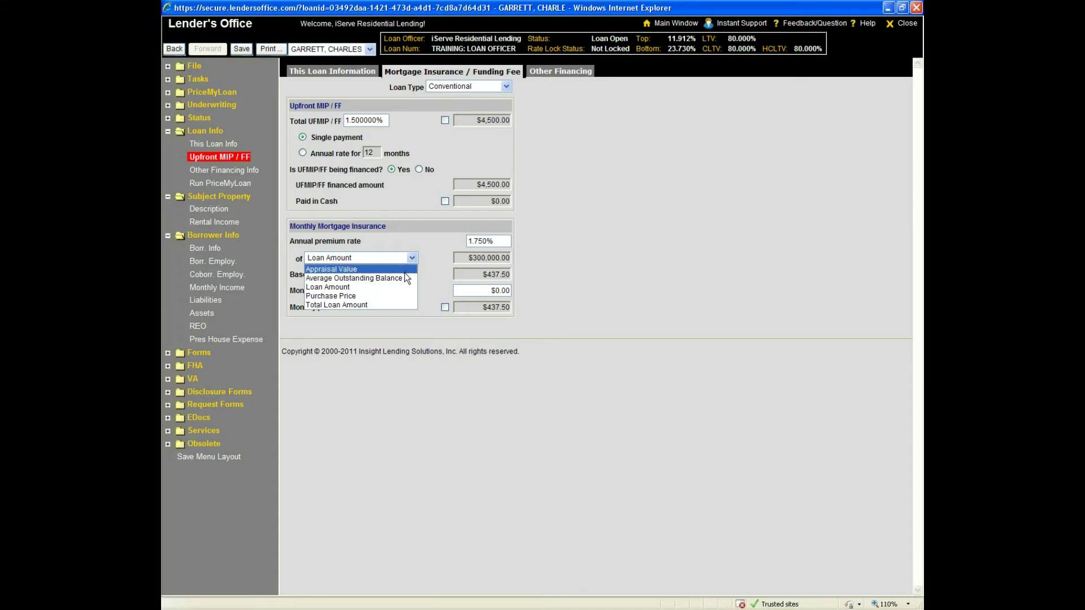
{"action": "left_click", "coordinate": [444, 307]}
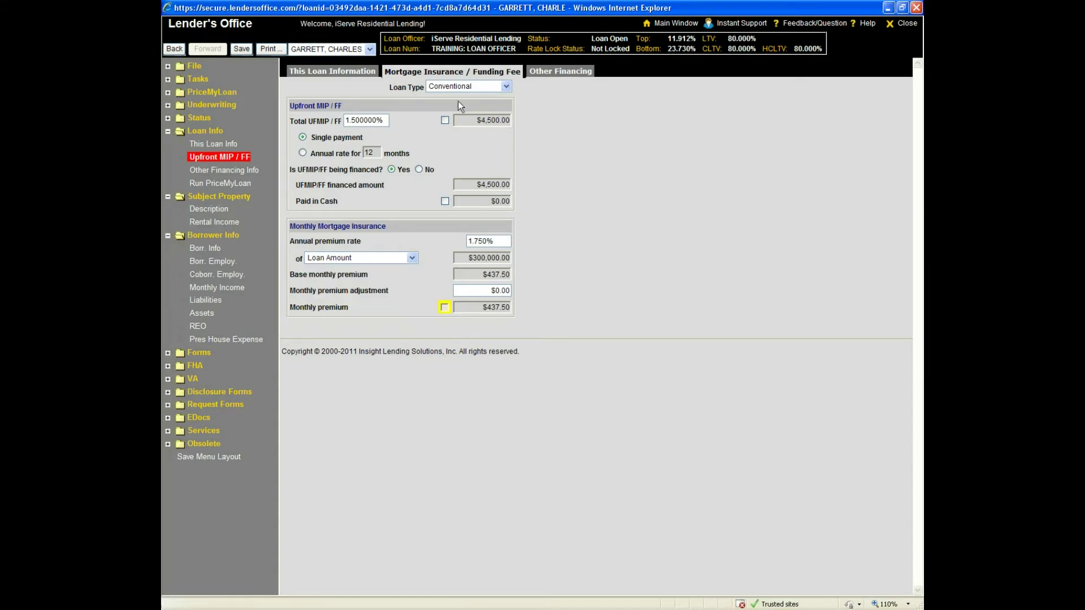
{"action": "left_click", "coordinate": [444, 307]}
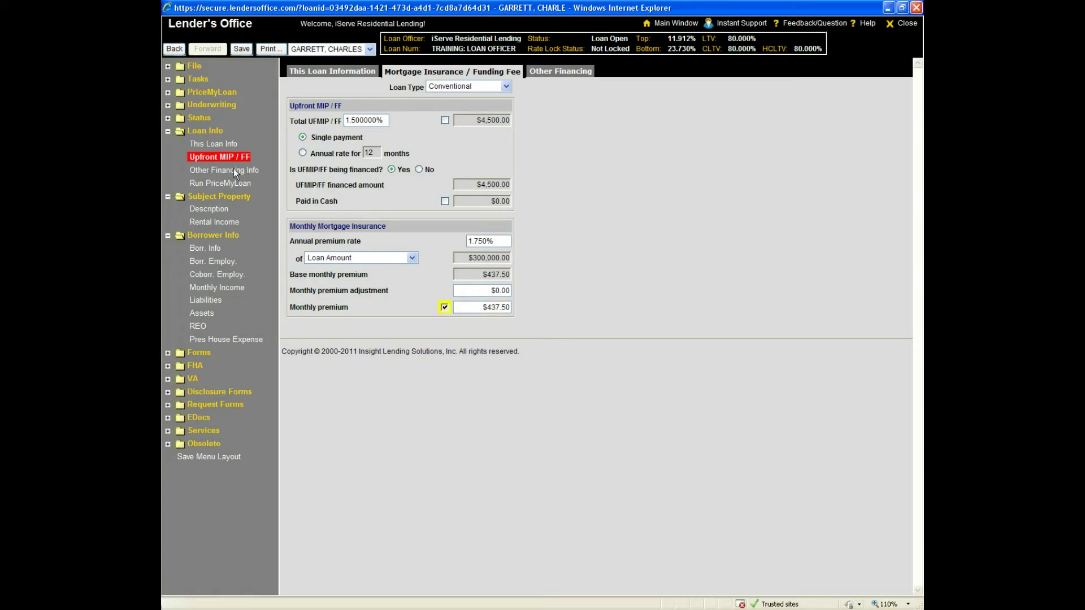
{"action": "left_click", "coordinate": [229, 145]}
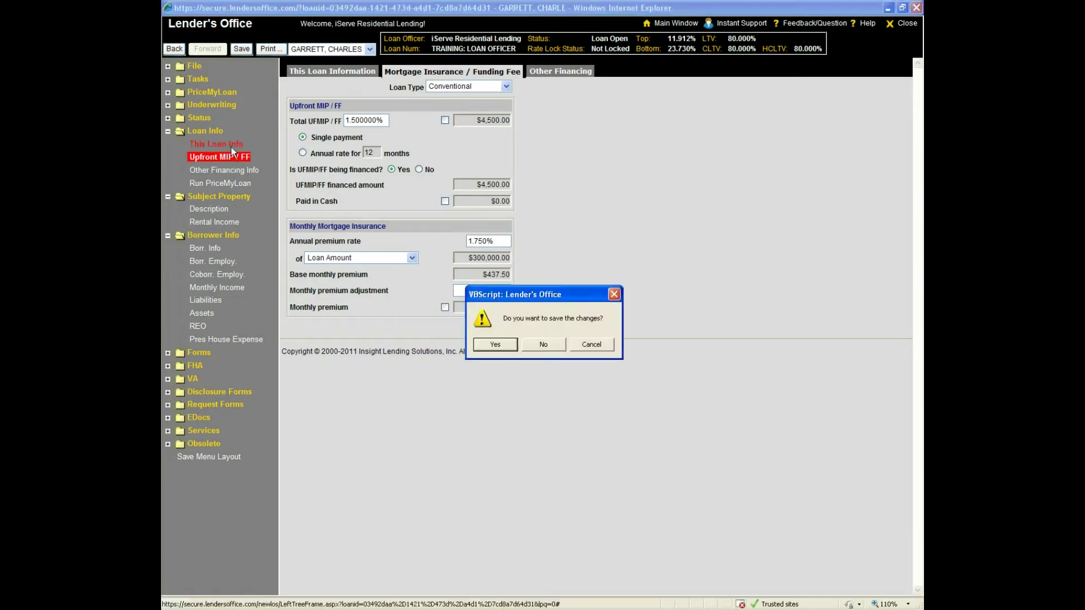
{"action": "left_click", "coordinate": [558, 343]}
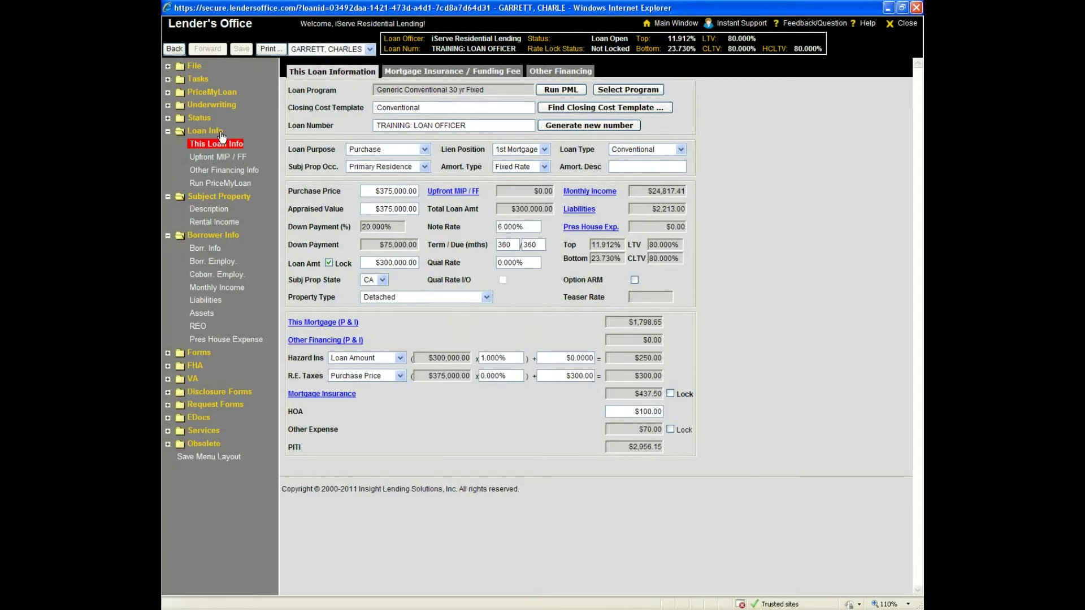
Run PriceMyLoan from Loan Info to reach its Loan Officer Info step.
{"action": "left_click", "coordinate": [236, 186]}
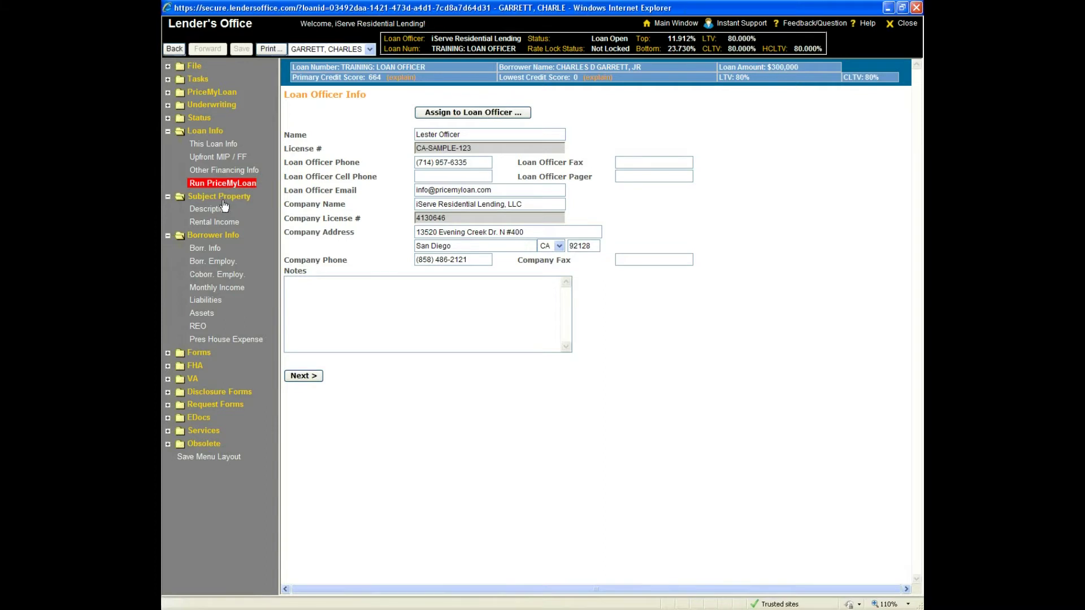
View Subject Property Description, then Rental Income (Primary Residence, 75.000% occupancy rate).
{"action": "left_click", "coordinate": [205, 133]}
{"action": "left_click", "coordinate": [207, 157]}
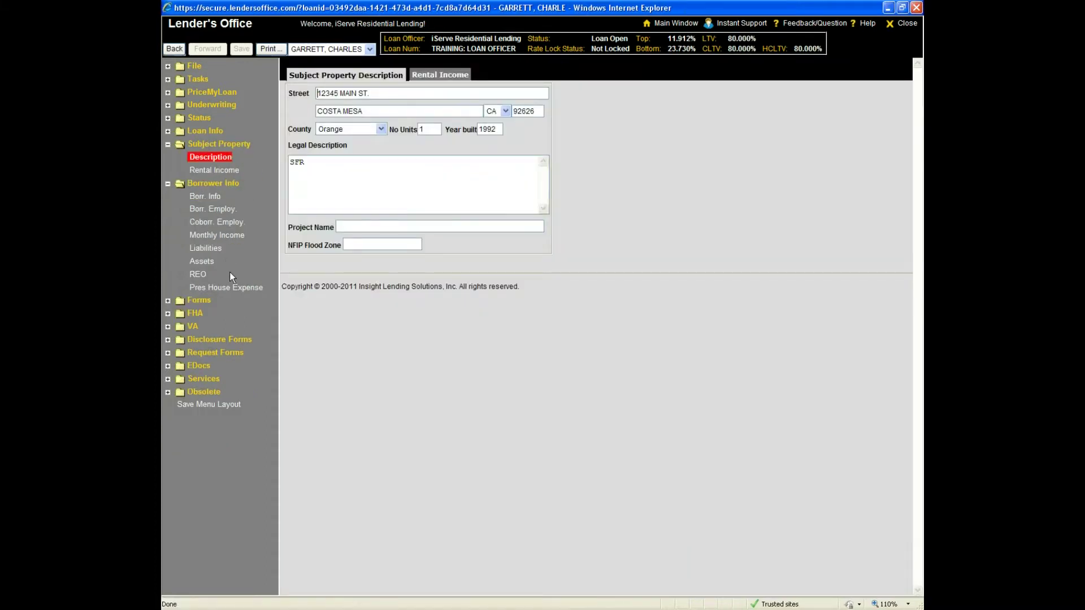
{"action": "left_click", "coordinate": [230, 171]}
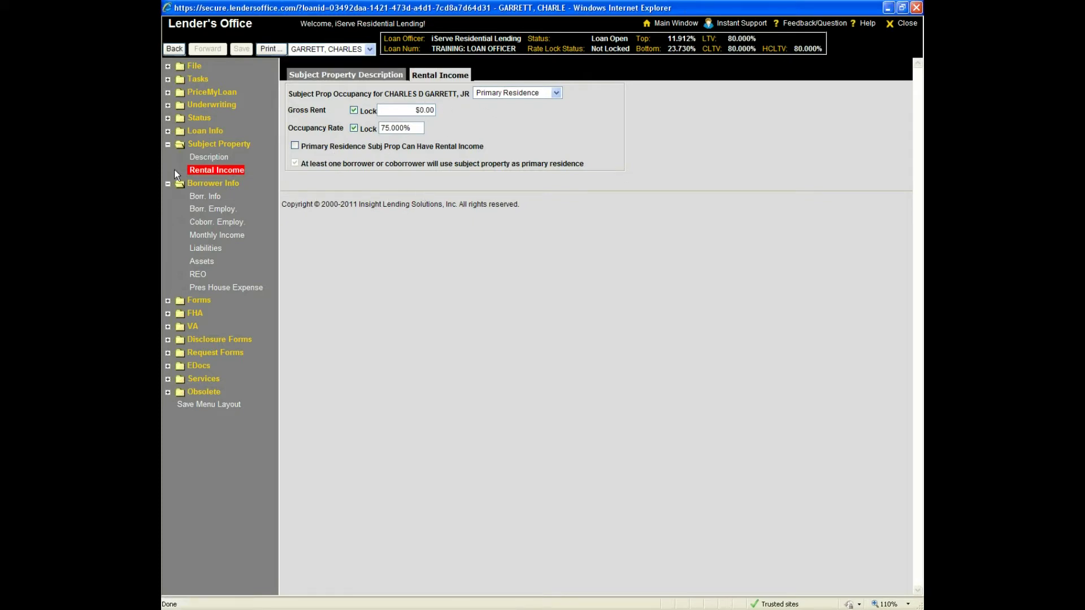
{"action": "left_click", "coordinate": [168, 145]}
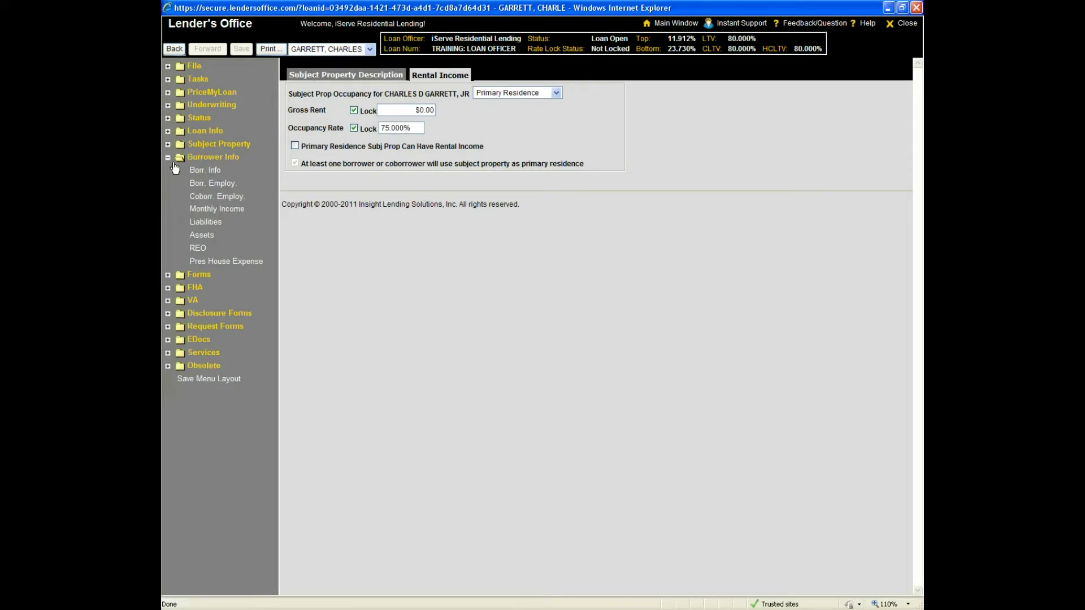
Open Borr. Info, then the 'Add and Swap co-borrower' management page.
{"action": "left_click", "coordinate": [217, 169]}
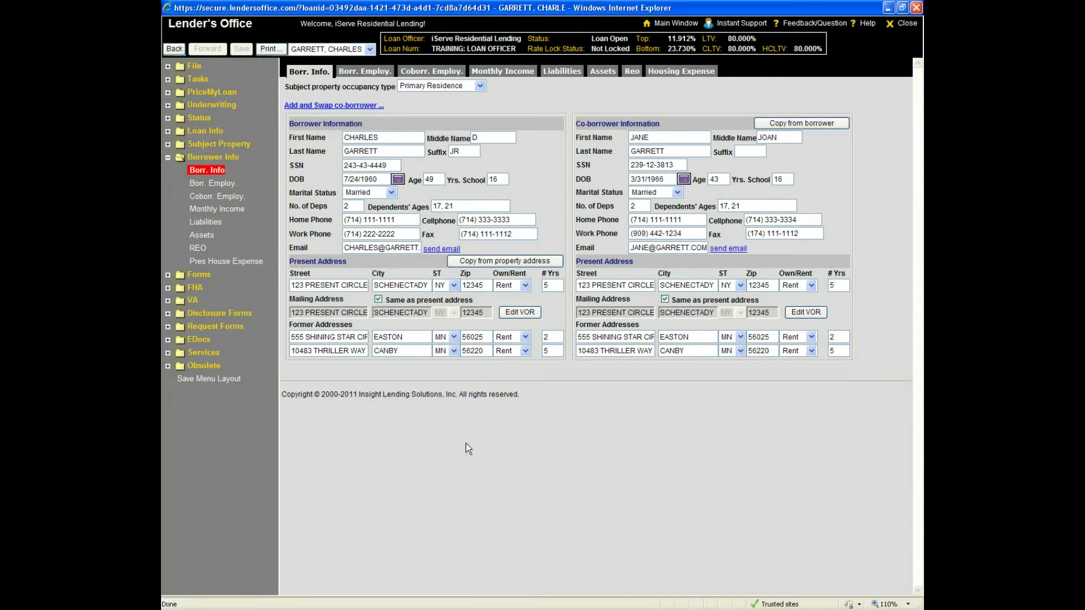
{"action": "left_click", "coordinate": [328, 108]}
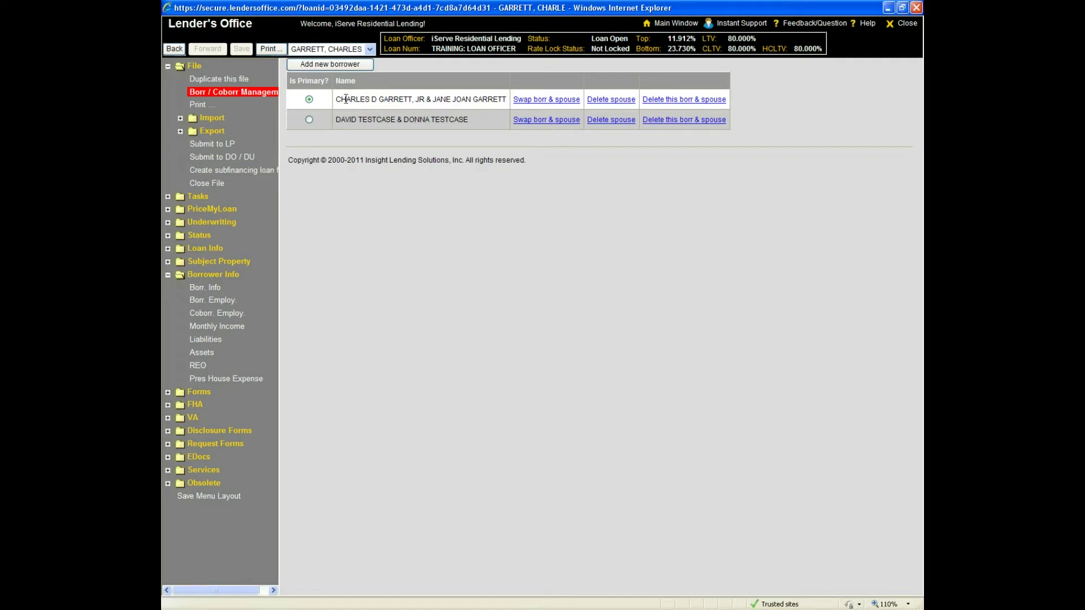
Review the two existing borrower pairs and add a new blank borrower.
{"action": "left_click_drag", "start_coordinate": [336, 99], "coordinate": [419, 100]}
{"action": "left_click_drag", "start_coordinate": [338, 120], "coordinate": [432, 121]}
{"action": "left_click", "coordinate": [476, 266]}
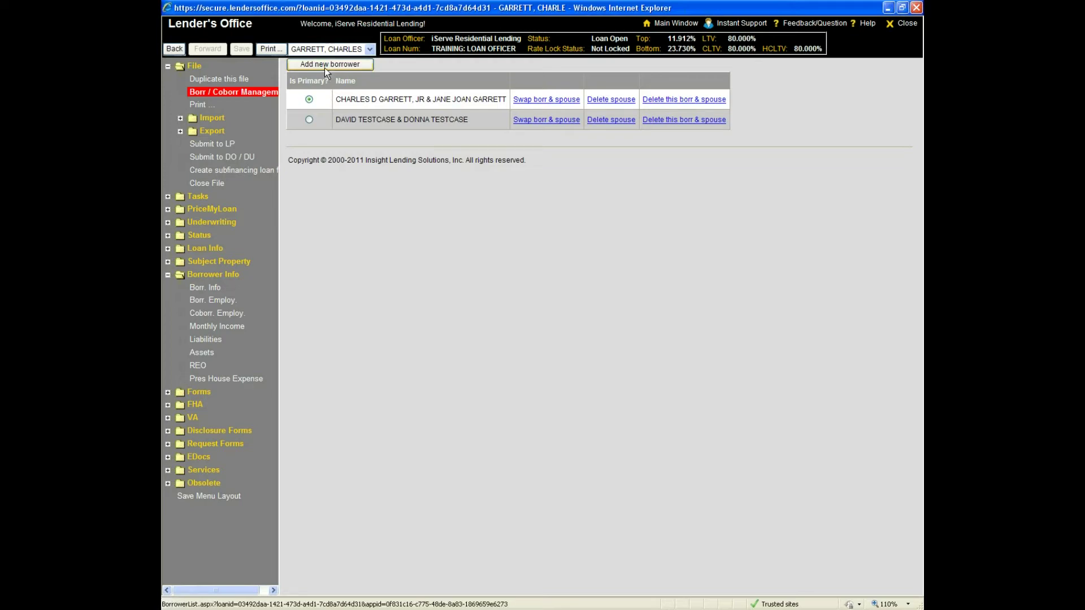
{"action": "left_click", "coordinate": [324, 65]}
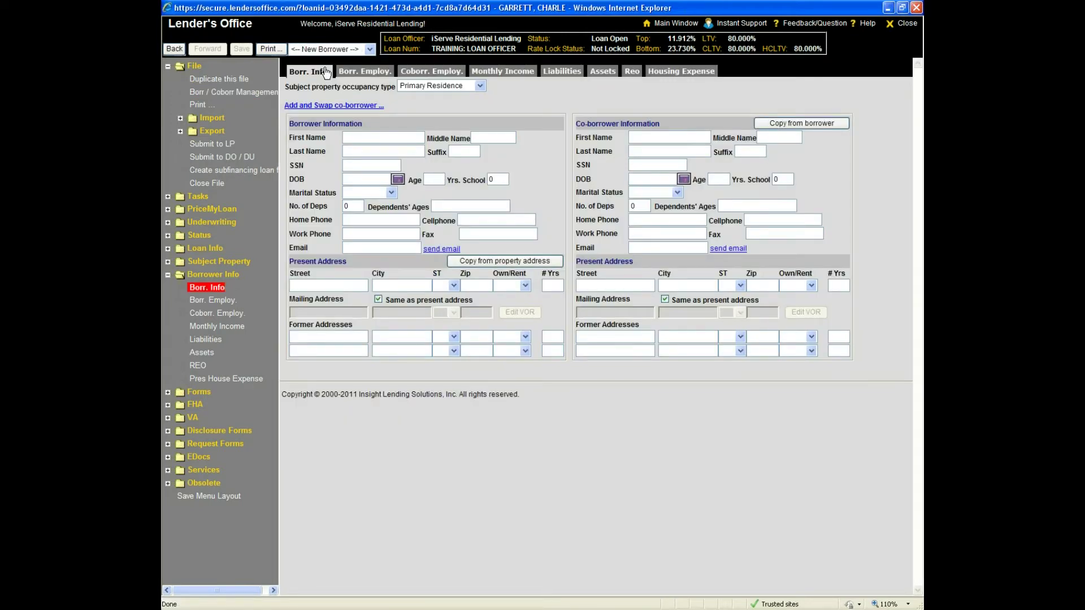
Enter the new borrower's first and last name and save.
{"action": "left_click", "coordinate": [363, 151]}
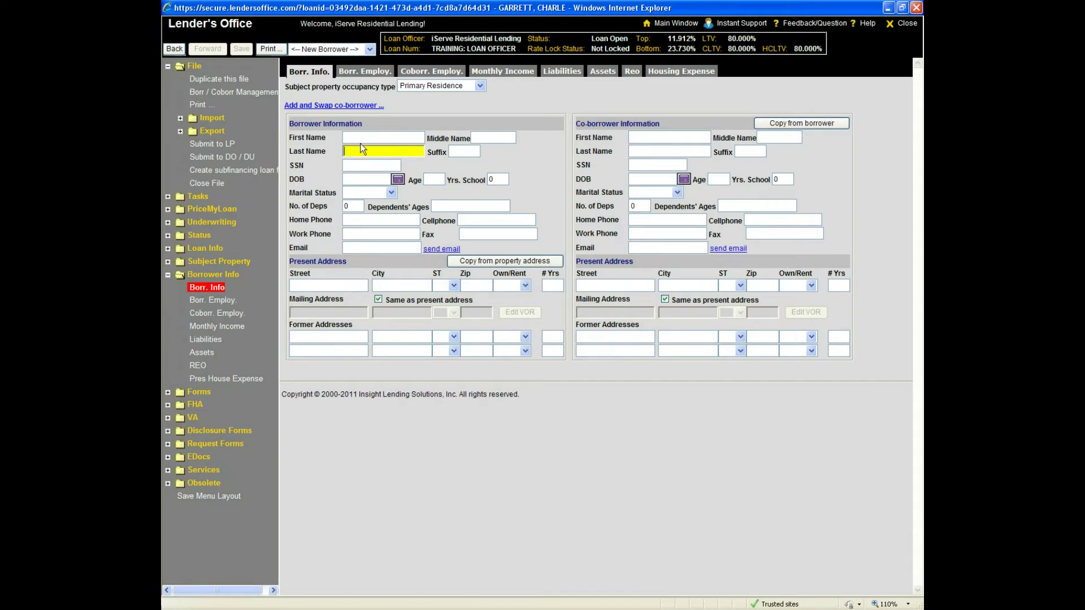
{"action": "left_click", "coordinate": [365, 136]}
{"action": "type", "text": "BOB"}
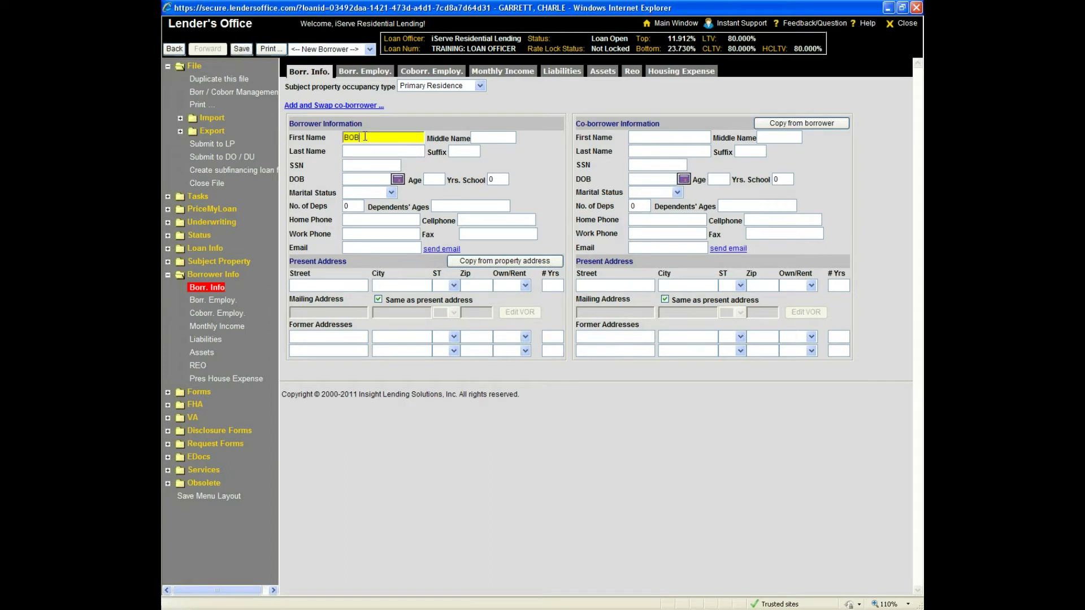
{"action": "key", "text": "Tab"}
{"action": "type", "text": "BORROWER"}
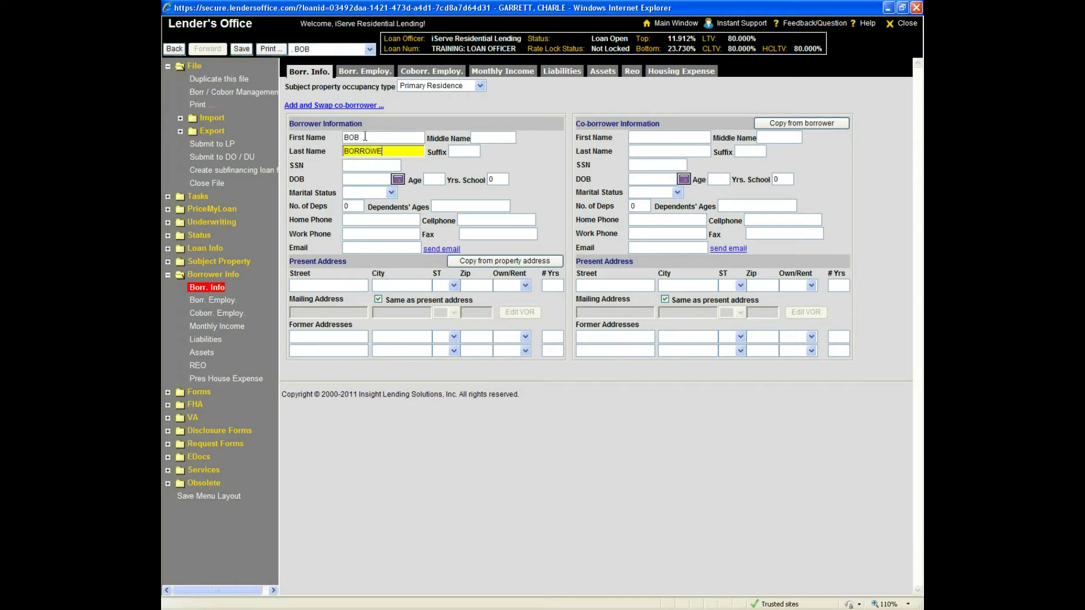
{"action": "left_click", "coordinate": [242, 48]}
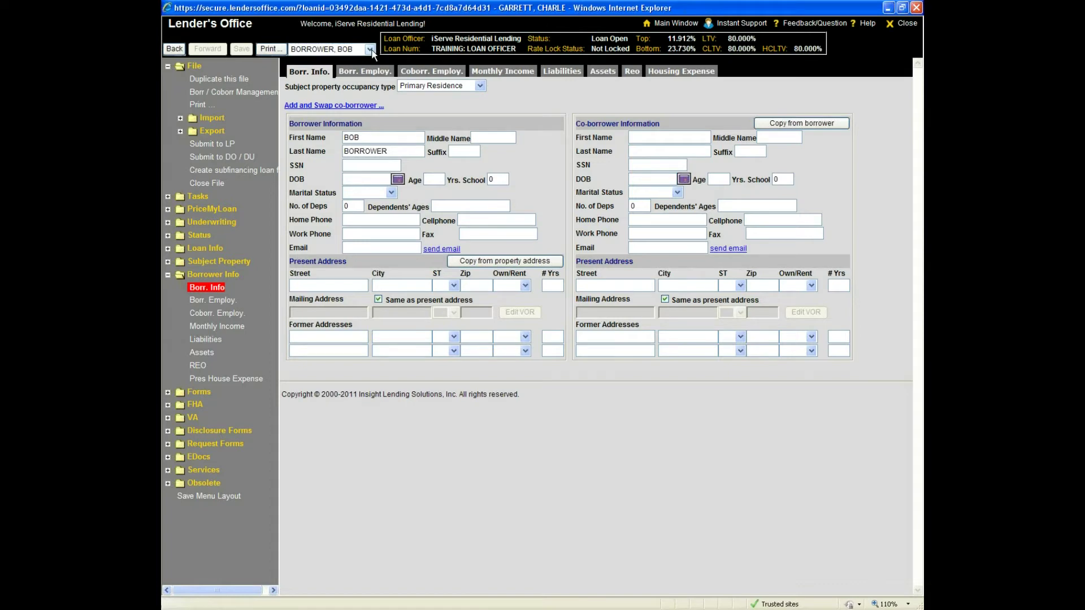
Use the borrower dropdown to view the primary pair, then the second borrower pair.
{"action": "left_click", "coordinate": [370, 51]}
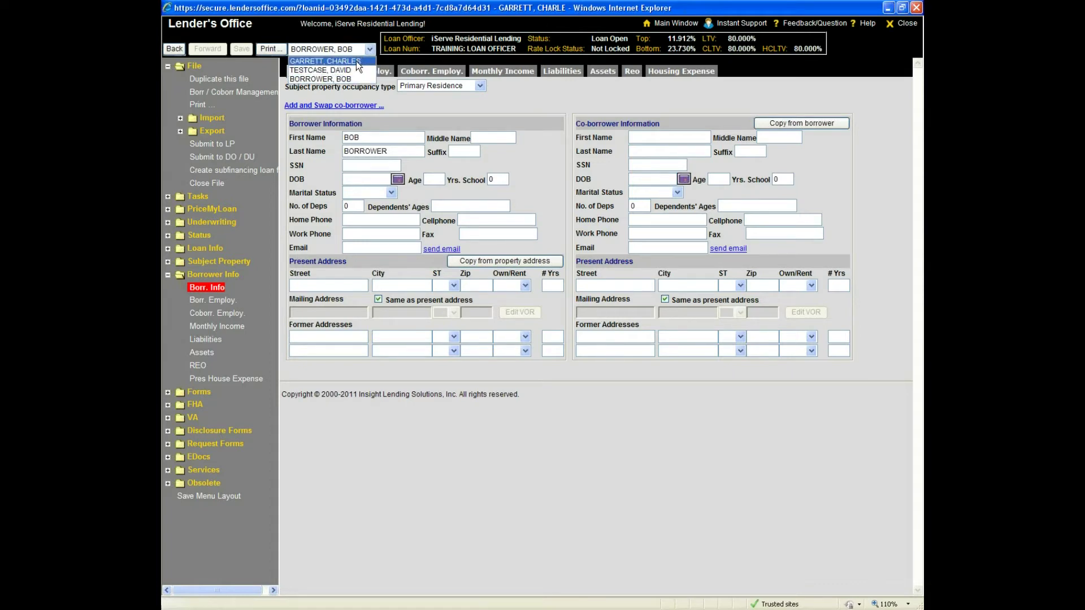
{"action": "left_click", "coordinate": [356, 61]}
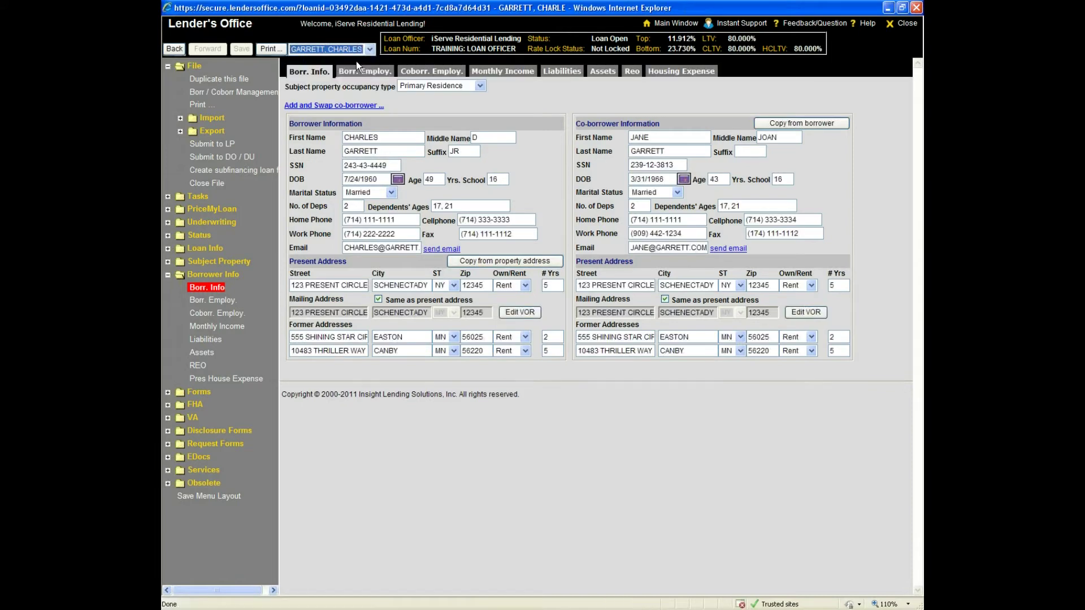
{"action": "left_click", "coordinate": [357, 48]}
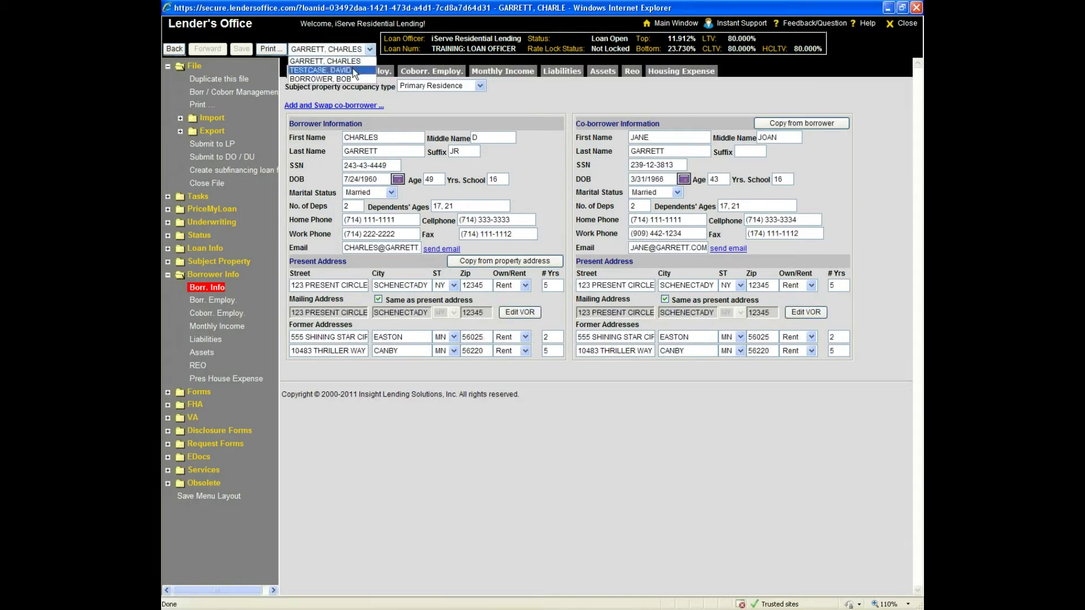
{"action": "left_click", "coordinate": [354, 68]}
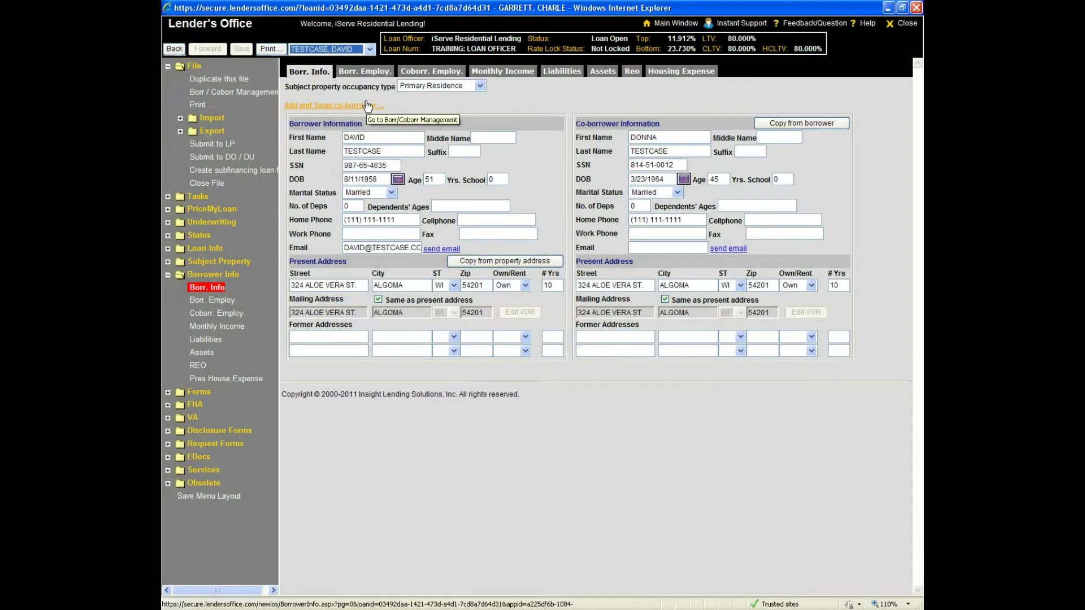
Return to Borr / Coborr Management and delete the third borrower, confirming with OK.
{"action": "left_click", "coordinate": [321, 108]}
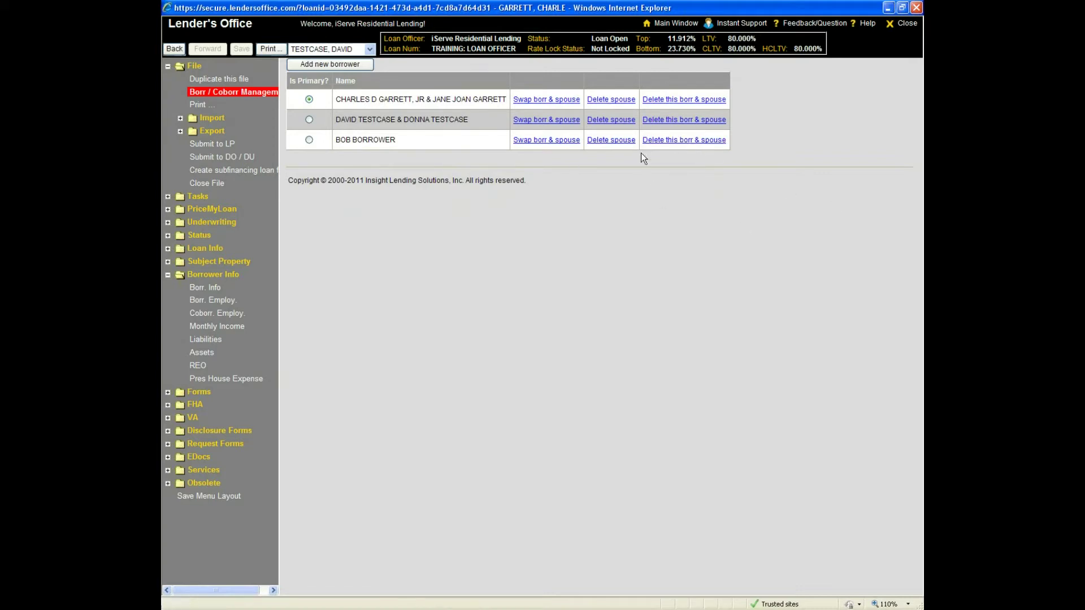
{"action": "left_click", "coordinate": [681, 141]}
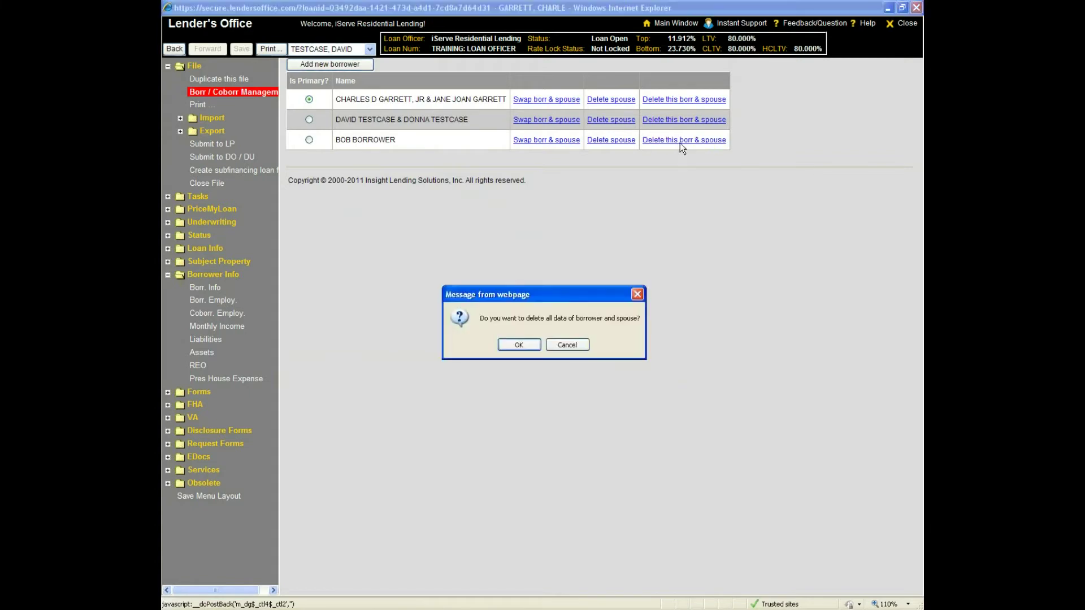
{"action": "left_click", "coordinate": [508, 346]}
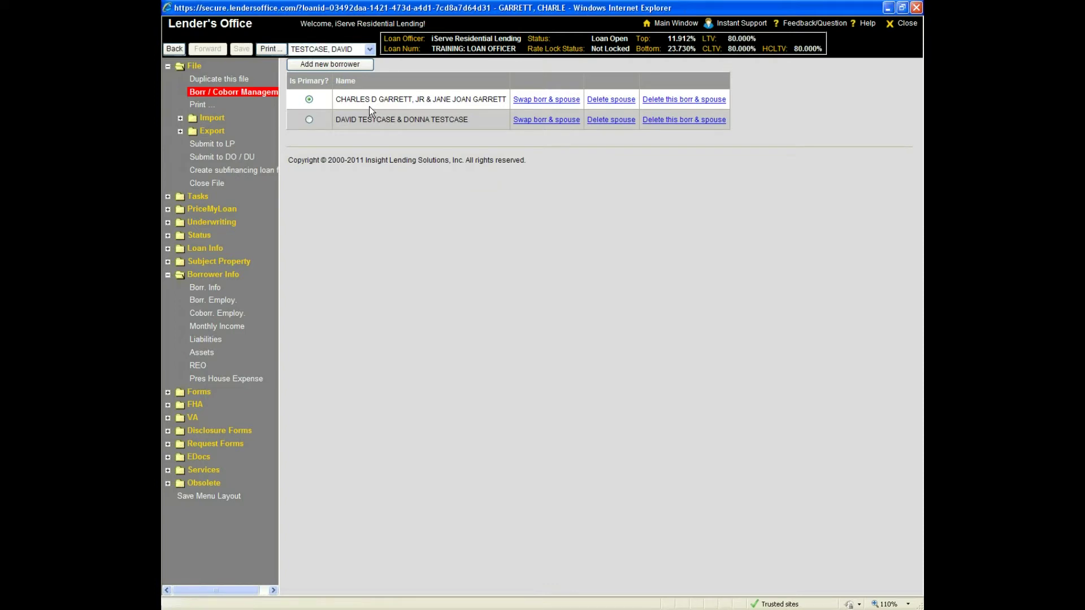
Swap the borrower and spouse in row 2, then swap them back.
{"action": "left_click", "coordinate": [543, 120]}
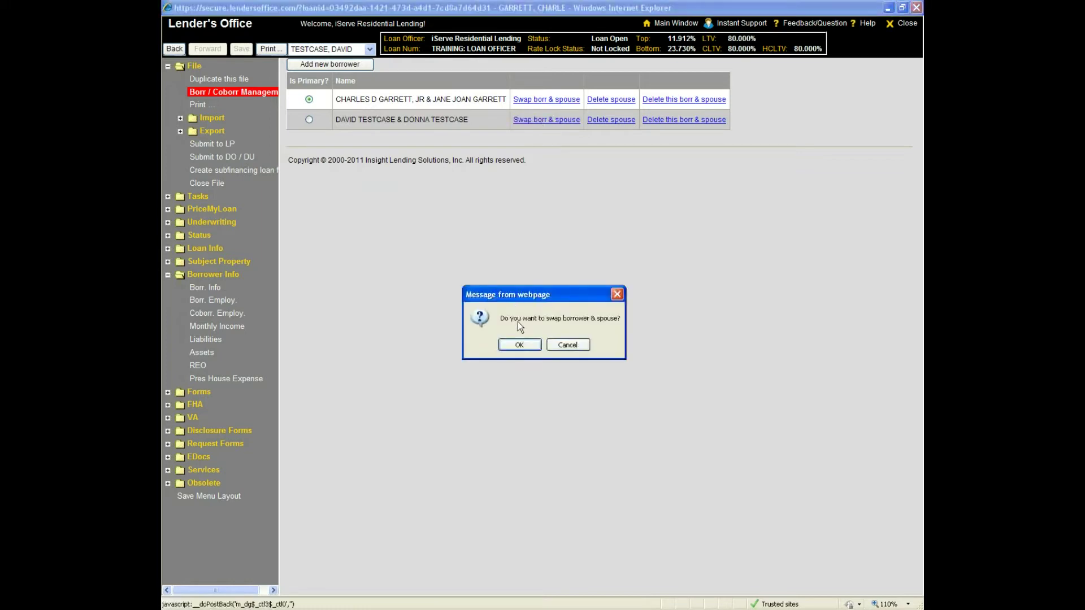
{"action": "left_click", "coordinate": [517, 342]}
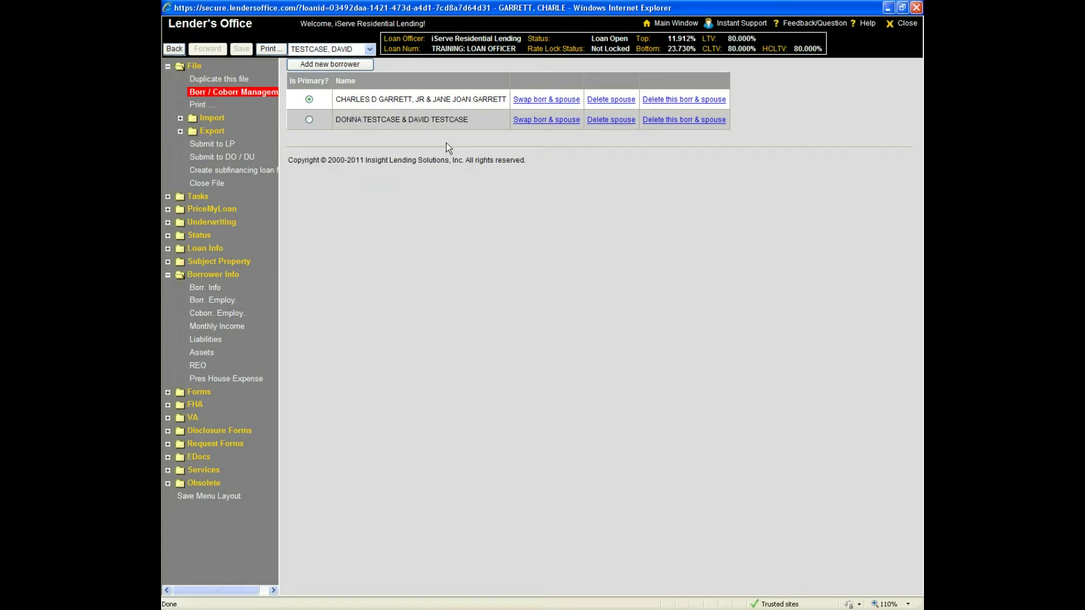
{"action": "left_click", "coordinate": [549, 121]}
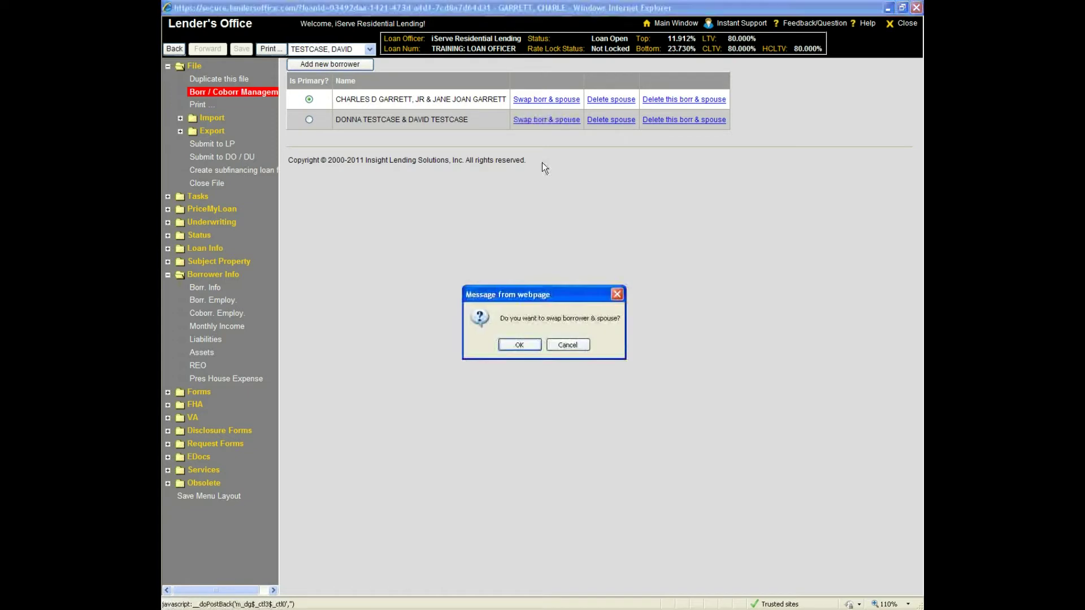
{"action": "left_click", "coordinate": [527, 344]}
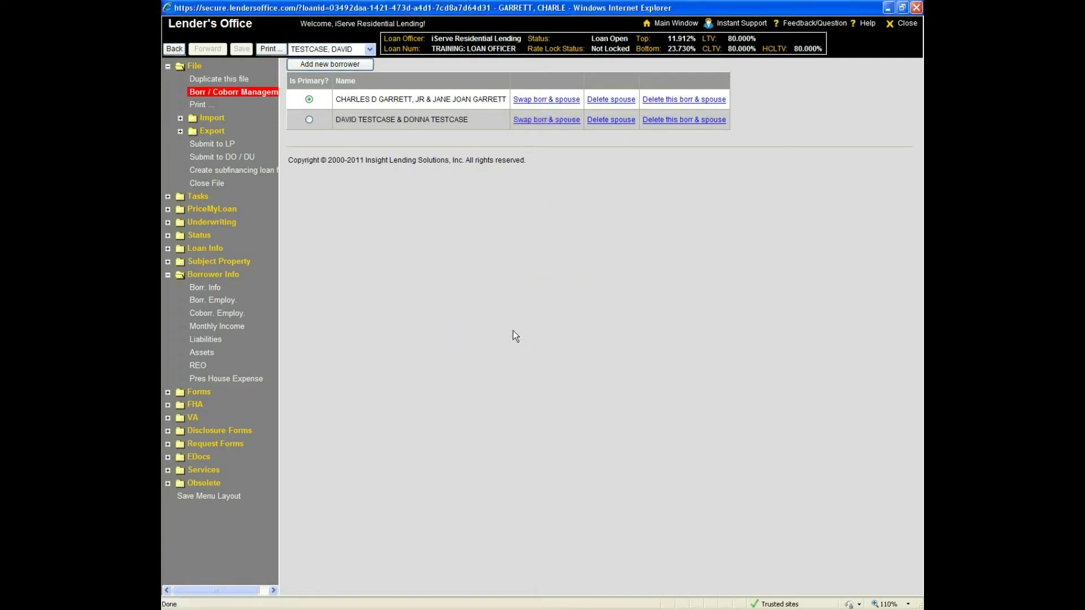
Delete the spouse from the second borrower pair, leaving only its borrower.
{"action": "left_click_drag", "start_coordinate": [396, 121], "coordinate": [433, 125]}
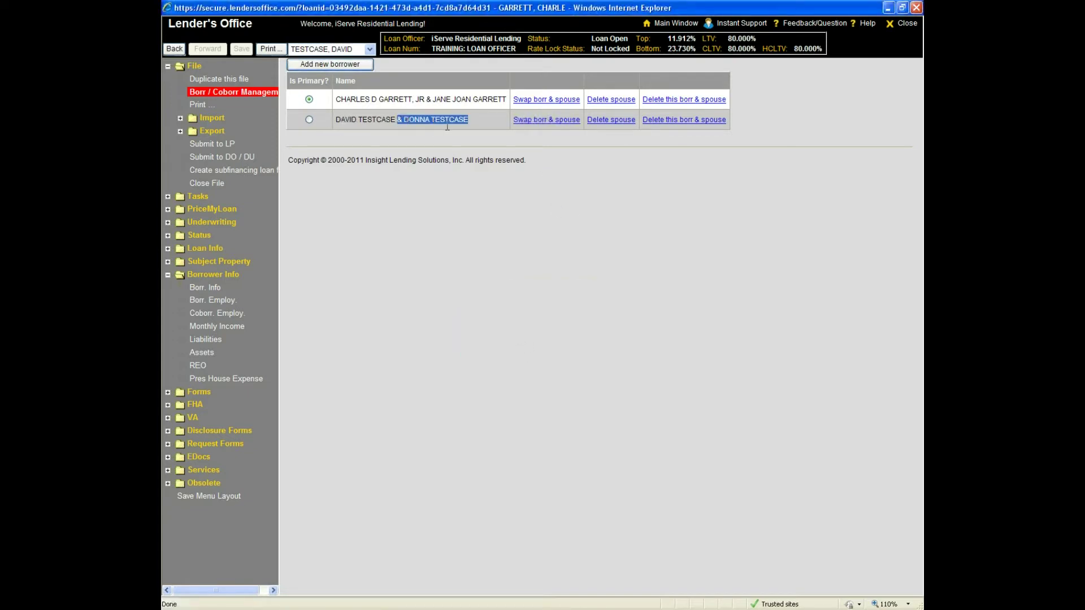
{"action": "left_click", "coordinate": [566, 216]}
{"action": "left_click", "coordinate": [609, 121]}
{"action": "left_click", "coordinate": [515, 344]}
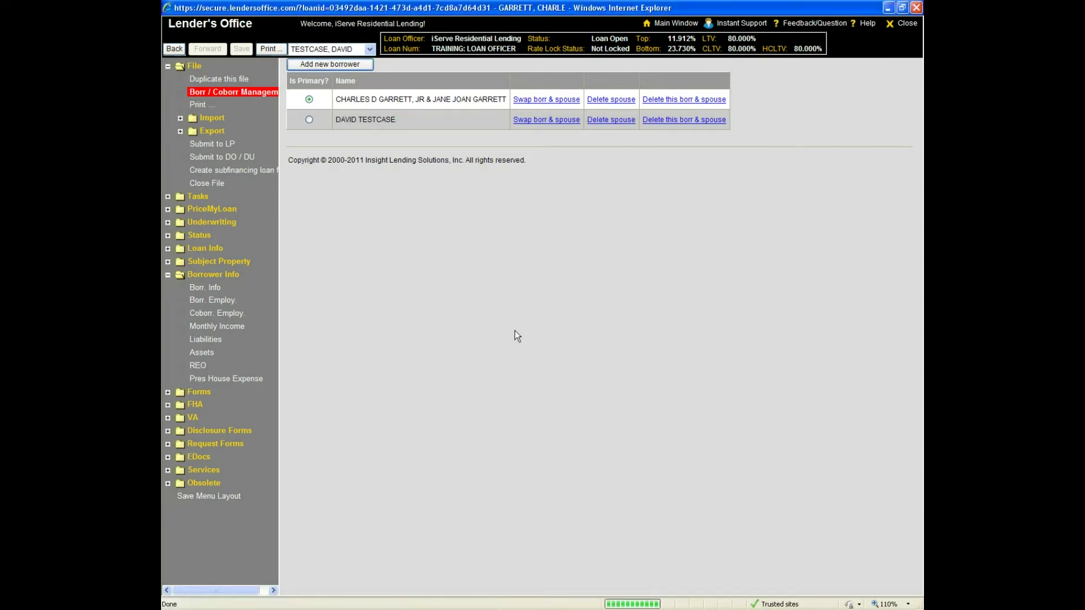
{"action": "left_click_drag", "start_coordinate": [408, 117], "coordinate": [340, 123]}
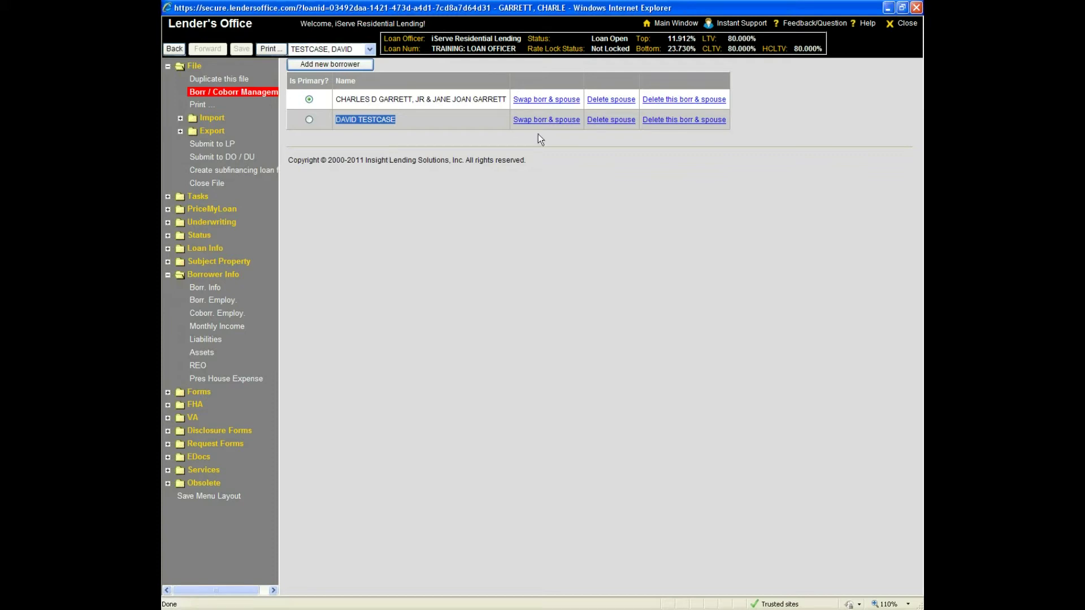
Delete the second borrower pair, cancel deleting the primary spouse, and collapse the File folder.
{"action": "left_click", "coordinate": [665, 120]}
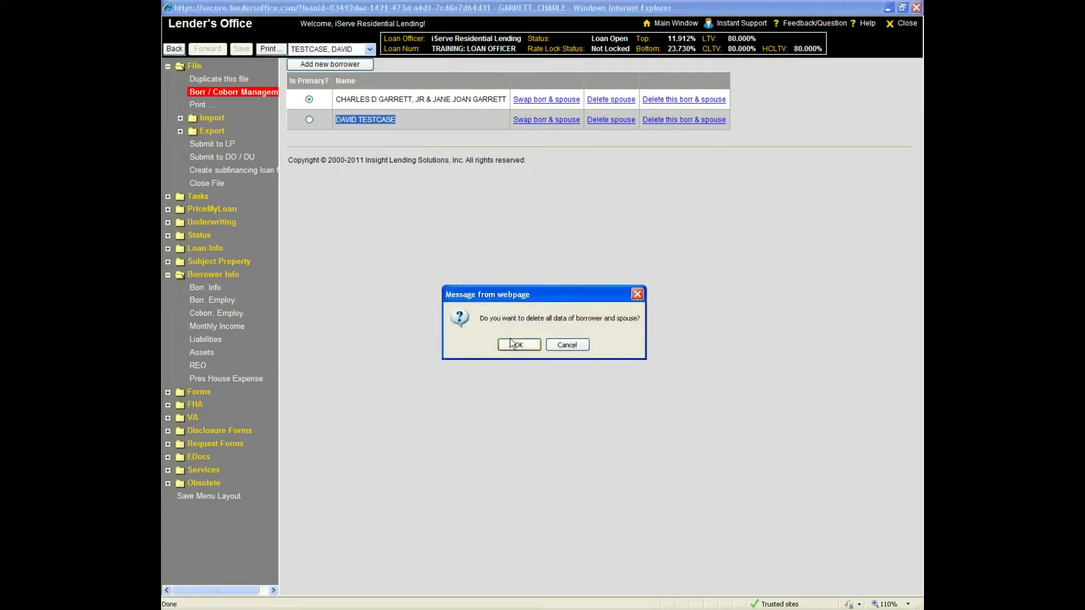
{"action": "left_click", "coordinate": [514, 344]}
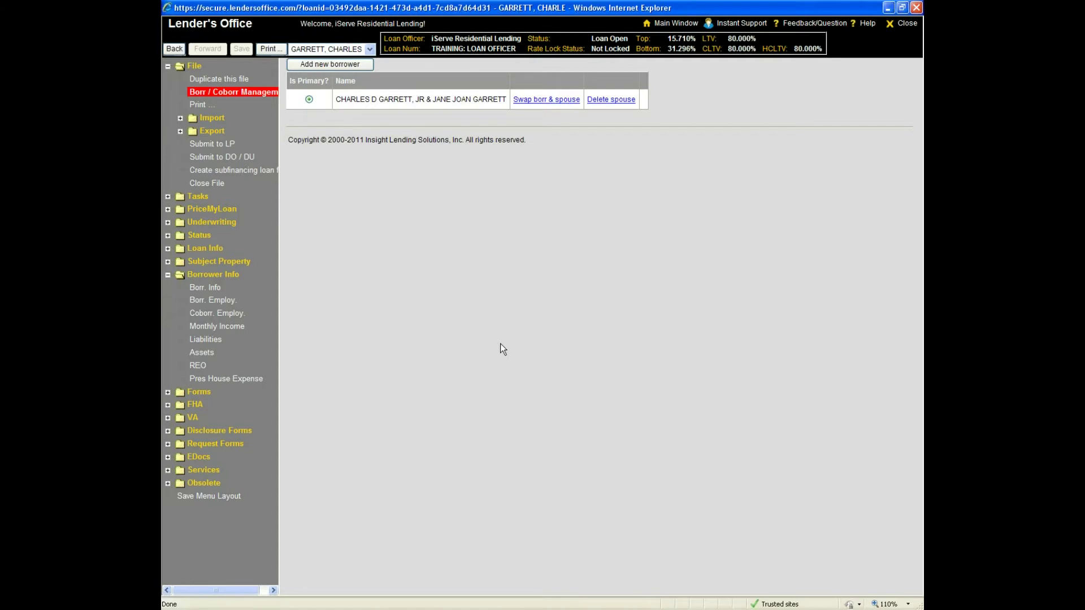
{"action": "left_click", "coordinate": [615, 100]}
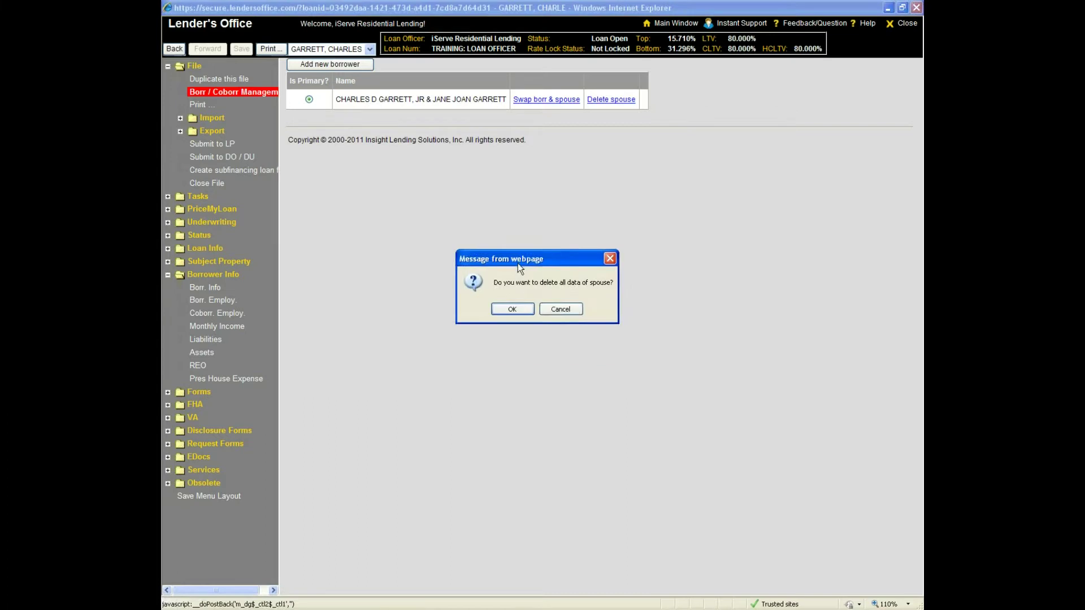
{"action": "left_click", "coordinate": [518, 344]}
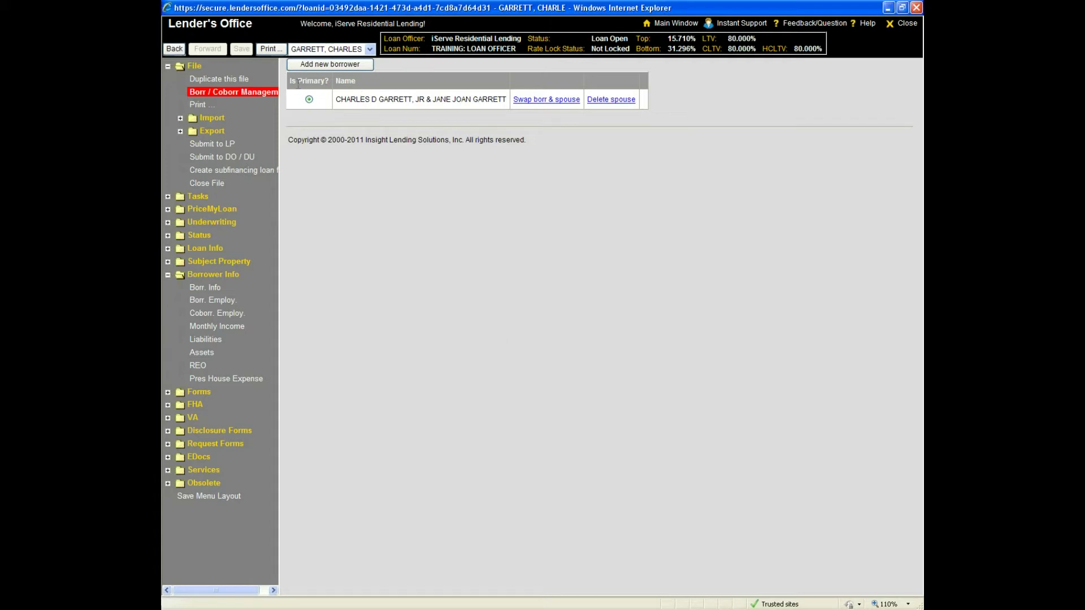
{"action": "left_click", "coordinate": [175, 67]}
Go to the borrower employment page and review the primary employer's fields.
{"action": "left_click", "coordinate": [206, 170]}
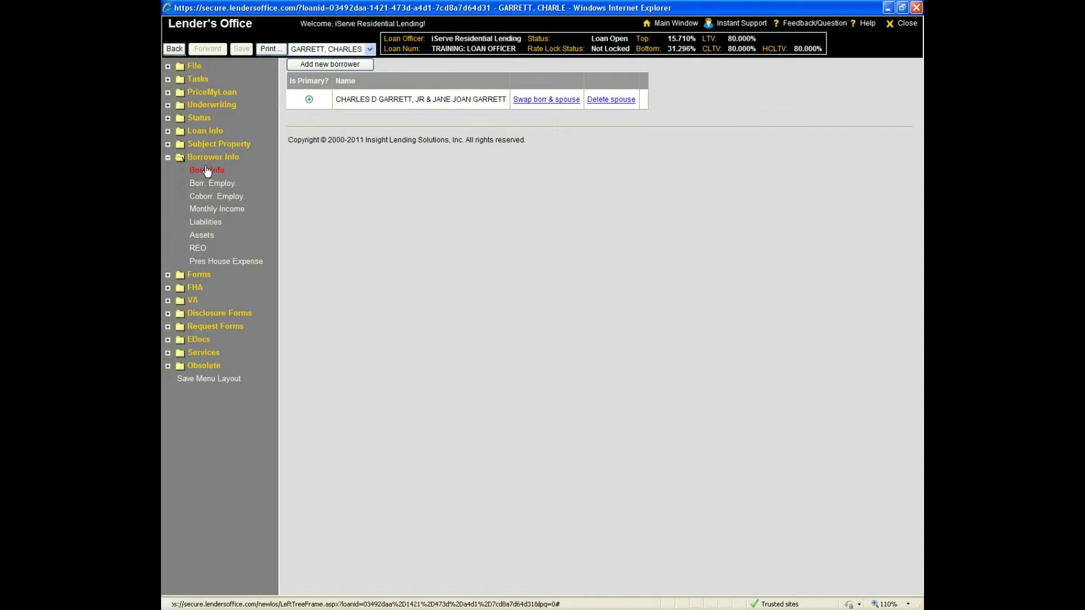
{"action": "left_click", "coordinate": [206, 184]}
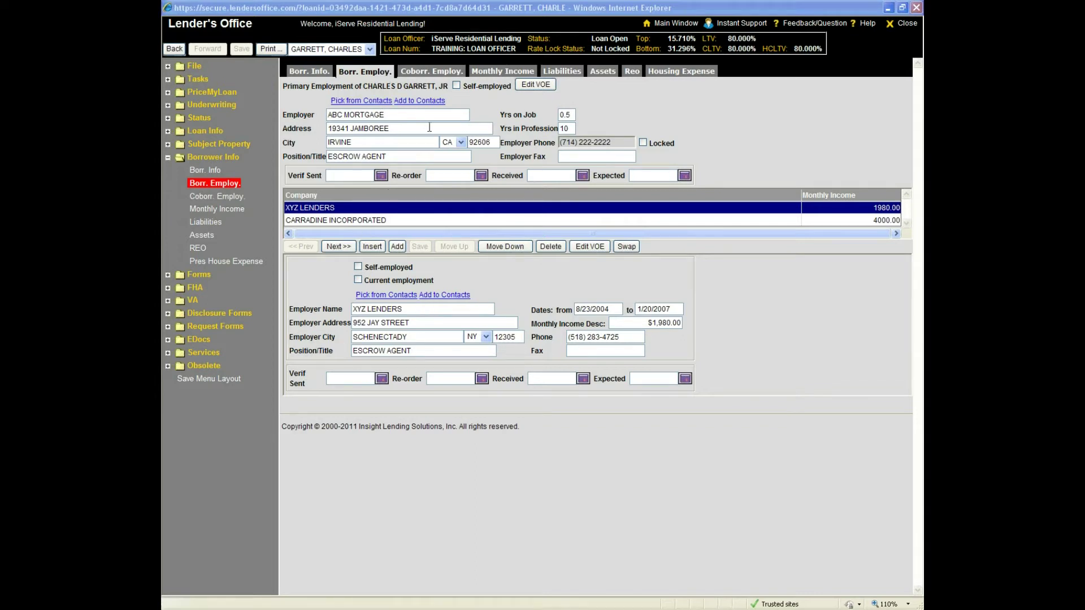
{"action": "left_click", "coordinate": [456, 87]}
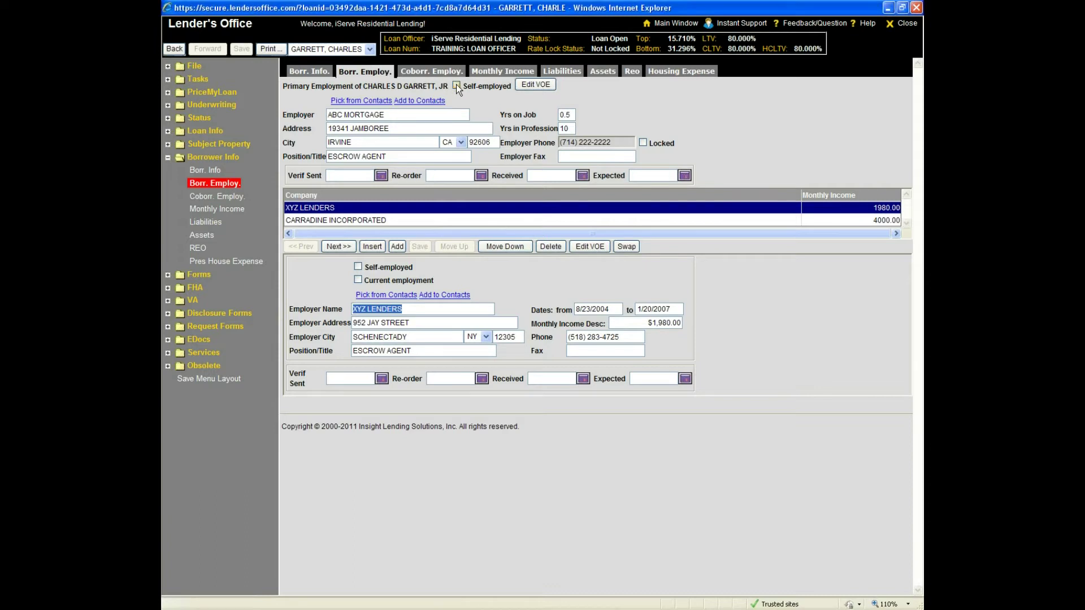
{"action": "left_click", "coordinate": [456, 86]}
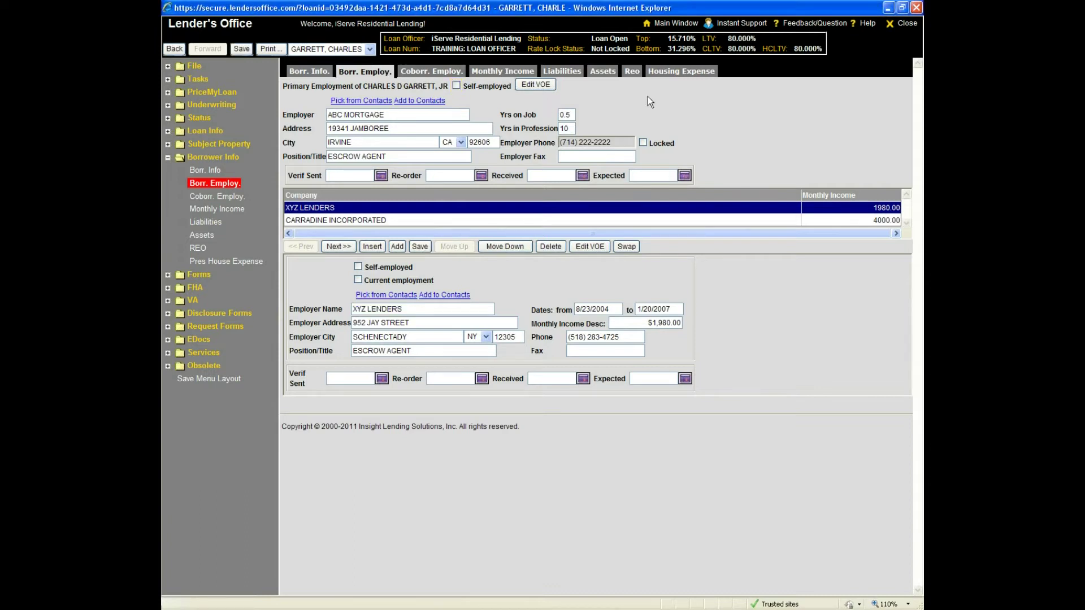
{"action": "left_click", "coordinate": [433, 115]}
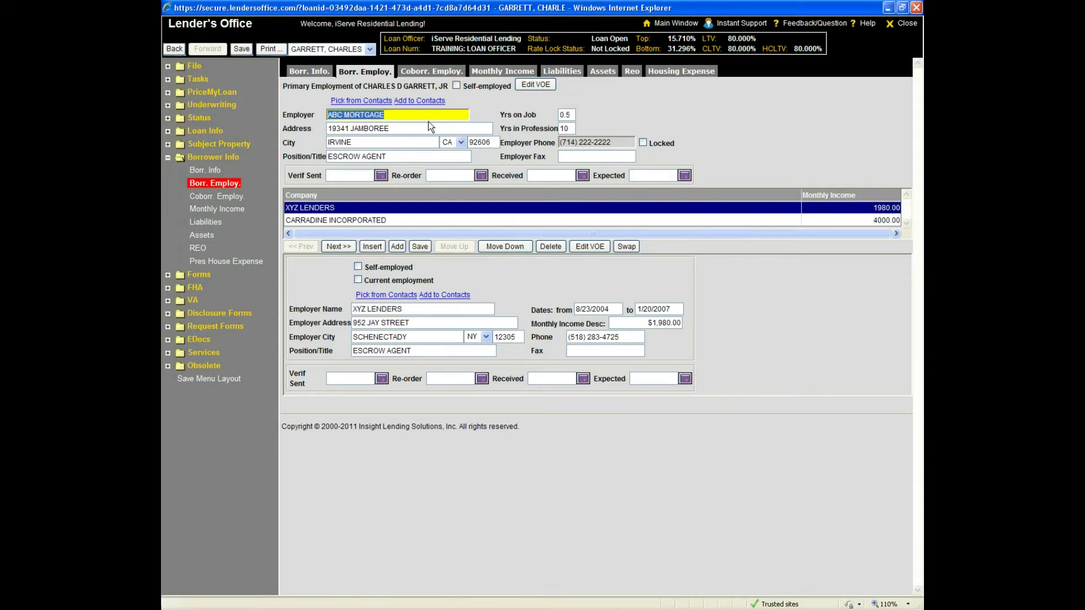
{"action": "left_click", "coordinate": [399, 158]}
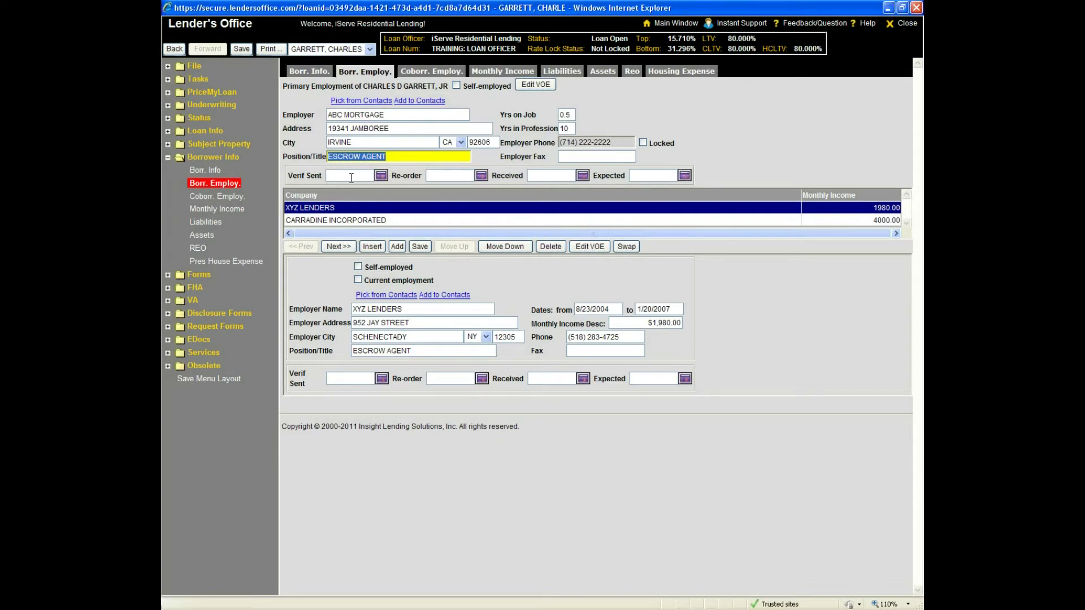
{"action": "left_click", "coordinate": [447, 177]}
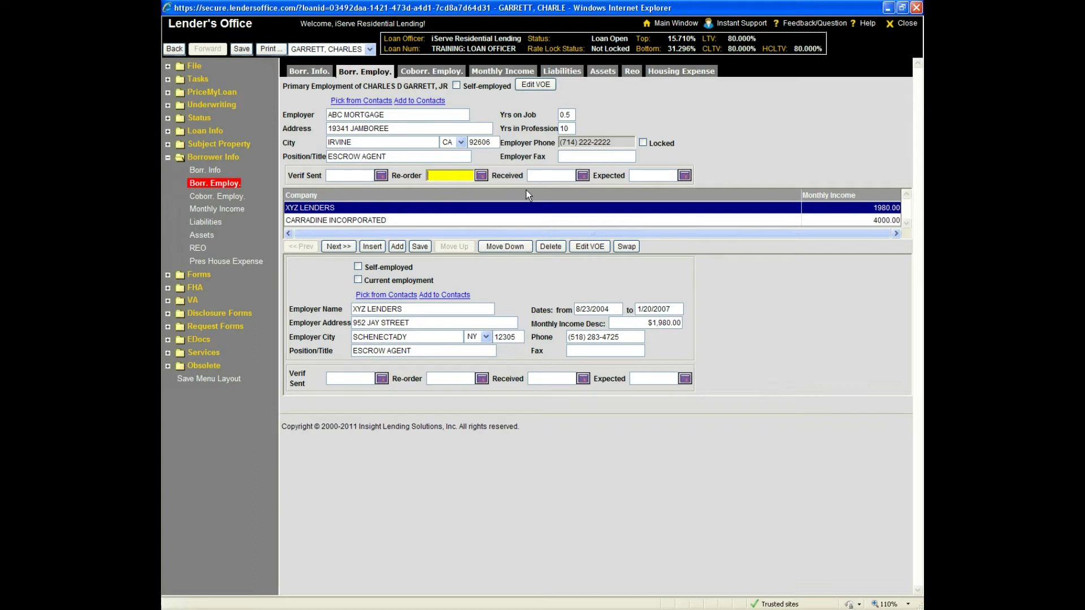
{"action": "left_click", "coordinate": [754, 147]}
Add a new employment record, saving pending changes, named 'another employer'.
{"action": "left_click", "coordinate": [398, 252]}
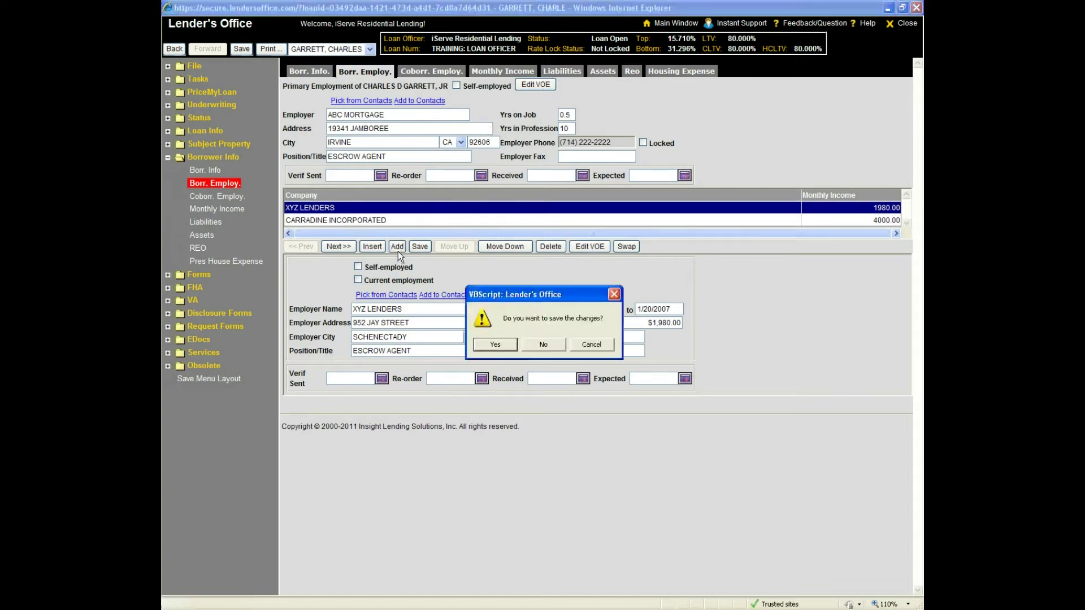
{"action": "left_click", "coordinate": [498, 347]}
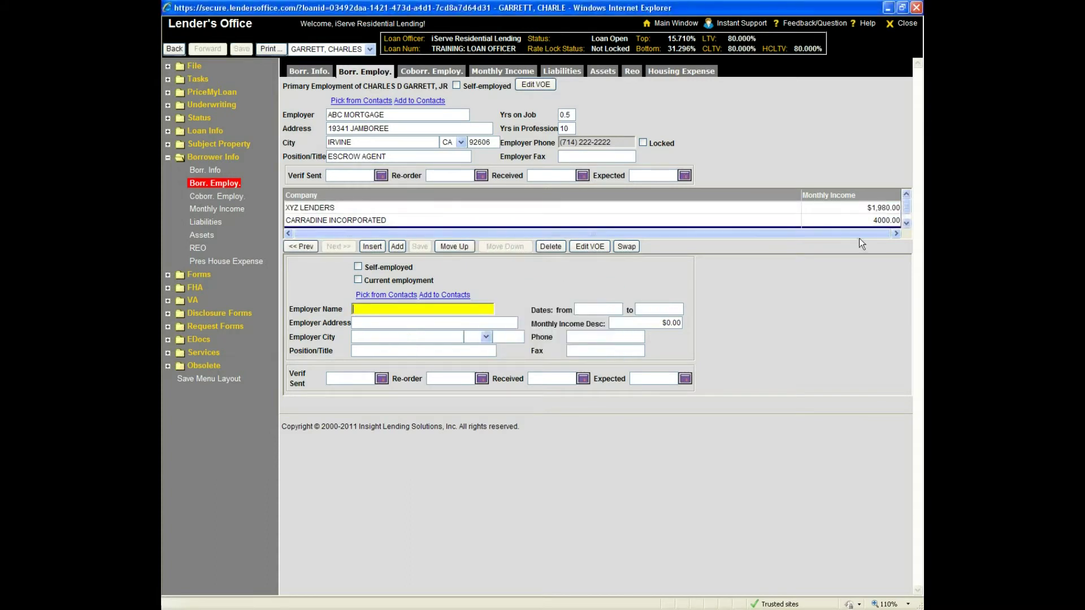
{"action": "left_click", "coordinate": [907, 223]}
{"action": "left_click", "coordinate": [433, 309]}
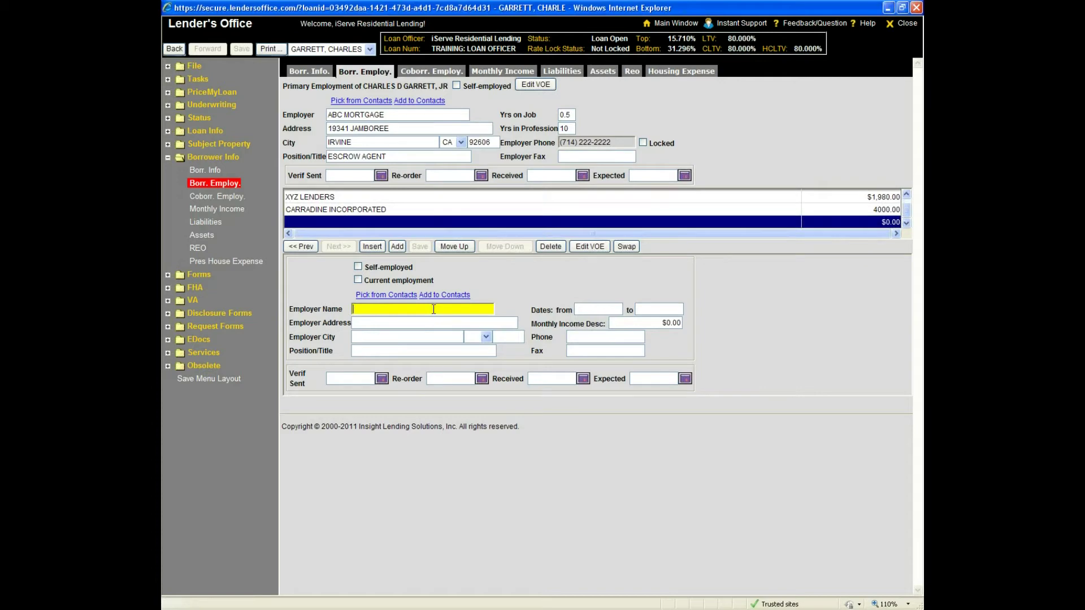
{"action": "type", "text": "another employer"}
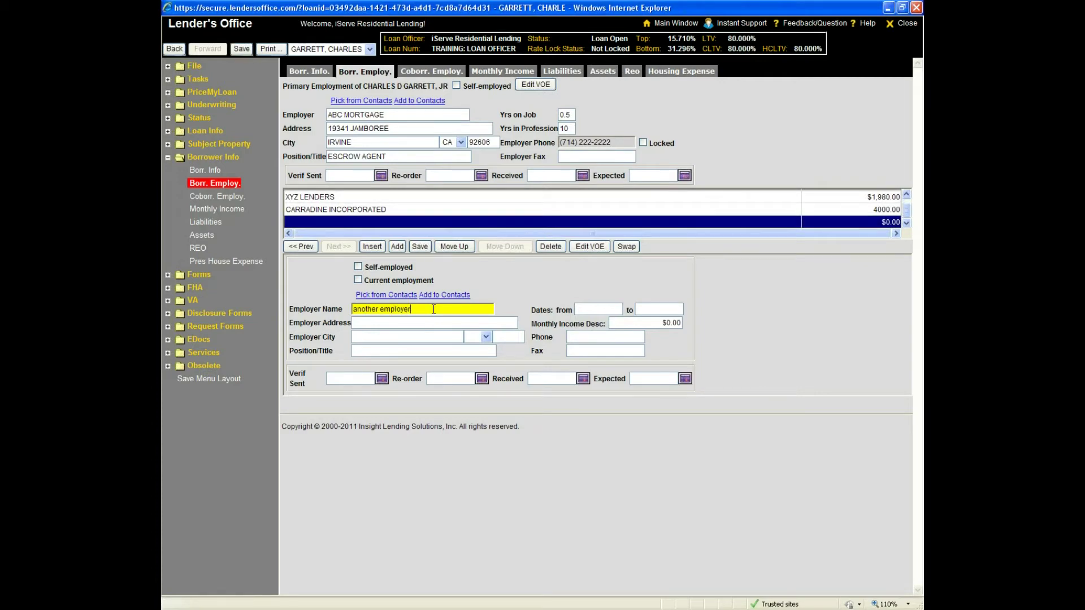
Set the new employer's start date to 8/25/2009 and mark it as current employment.
{"action": "key", "text": "Tab"}
{"action": "key", "text": "shift+Tab"}
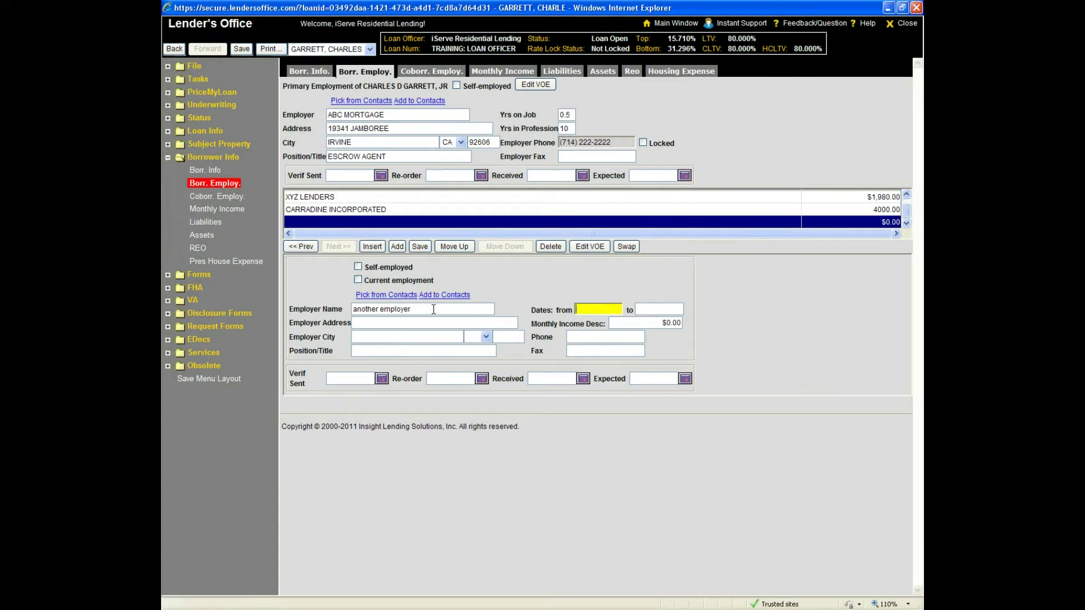
{"action": "key", "text": "t"}
{"action": "key", "text": "BackSpace"}
{"action": "key", "text": "BackSpace"}
{"action": "type", "text": "09"}
{"action": "left_click", "coordinate": [785, 374]}
{"action": "left_click", "coordinate": [358, 280]}
{"action": "double_click", "coordinate": [678, 312]}
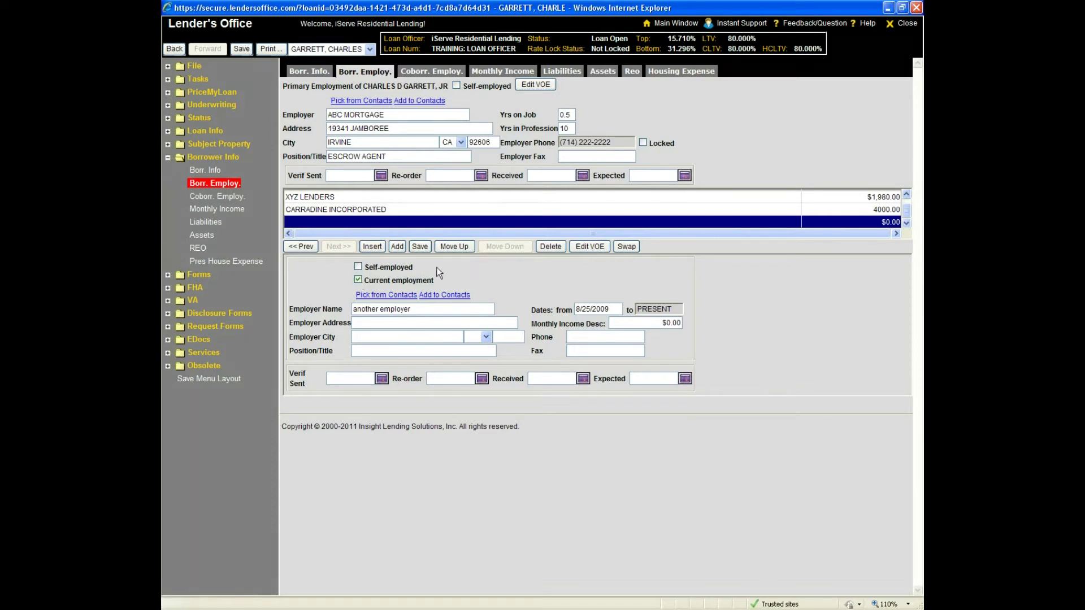
Save the 'another employer' record and browse through the listed employer records.
{"action": "left_click", "coordinate": [375, 210]}
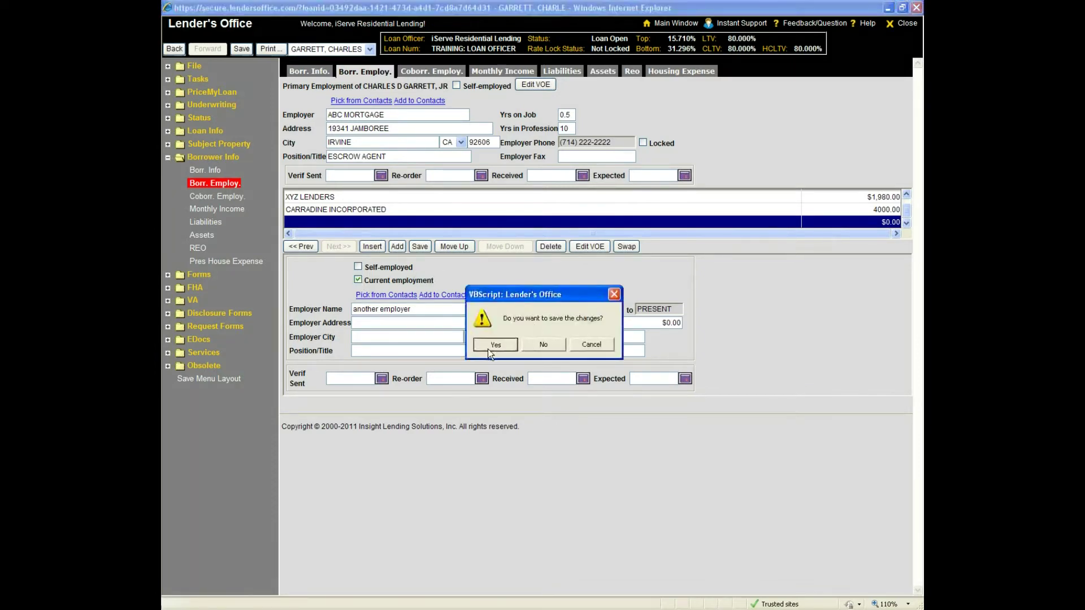
{"action": "left_click", "coordinate": [492, 346]}
{"action": "left_click", "coordinate": [372, 198]}
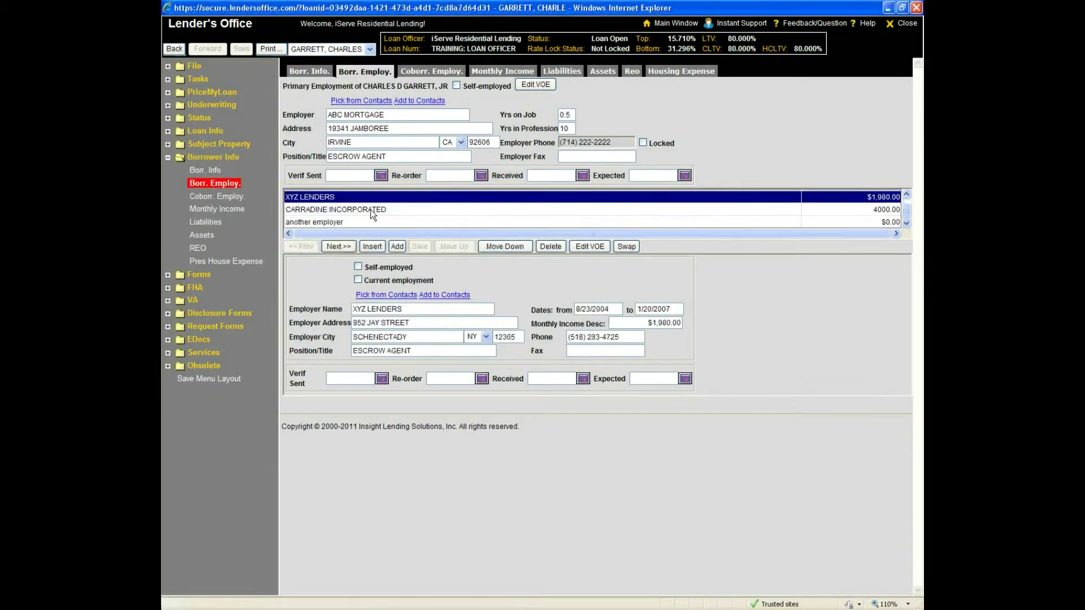
{"action": "left_click", "coordinate": [371, 210]}
{"action": "left_click", "coordinate": [372, 221]}
{"action": "left_click", "coordinate": [373, 210]}
{"action": "left_click", "coordinate": [373, 199]}
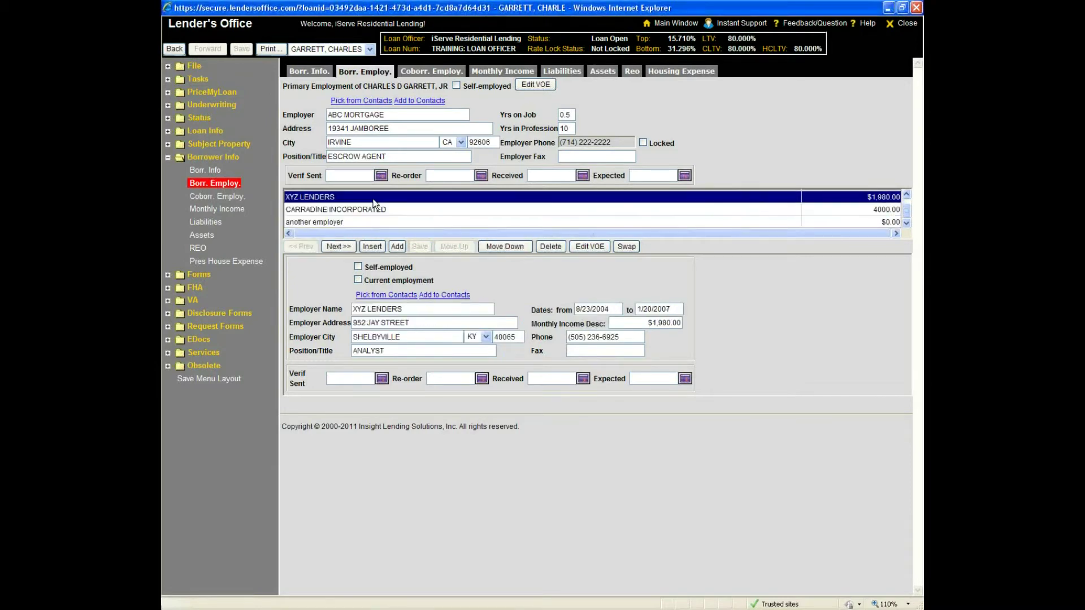
{"action": "left_click", "coordinate": [369, 222]}
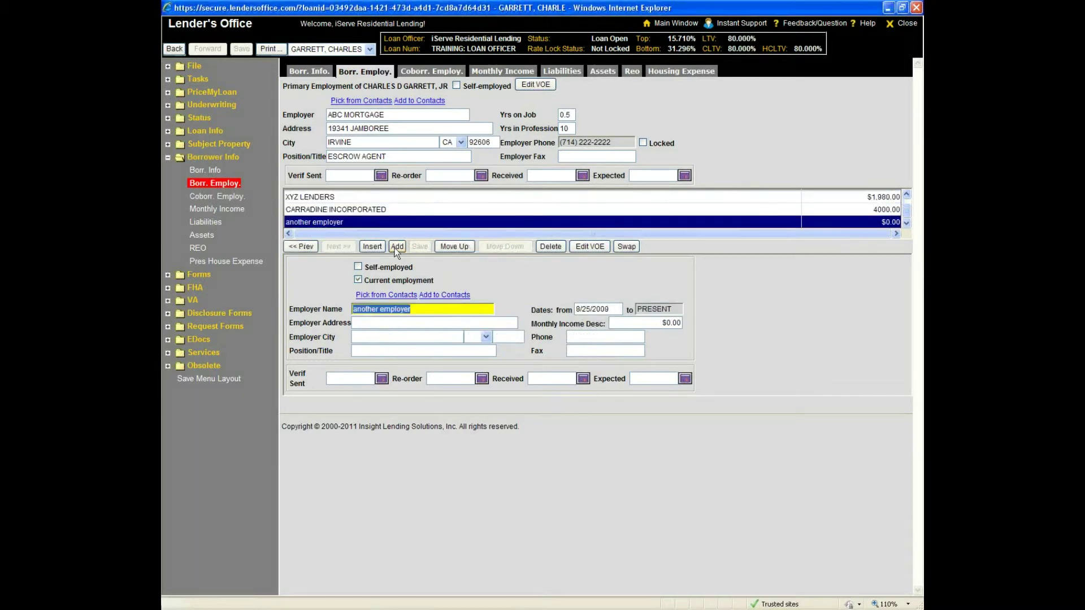
Move 'another employer' up and back down, then delete that record.
{"action": "left_click", "coordinate": [456, 248]}
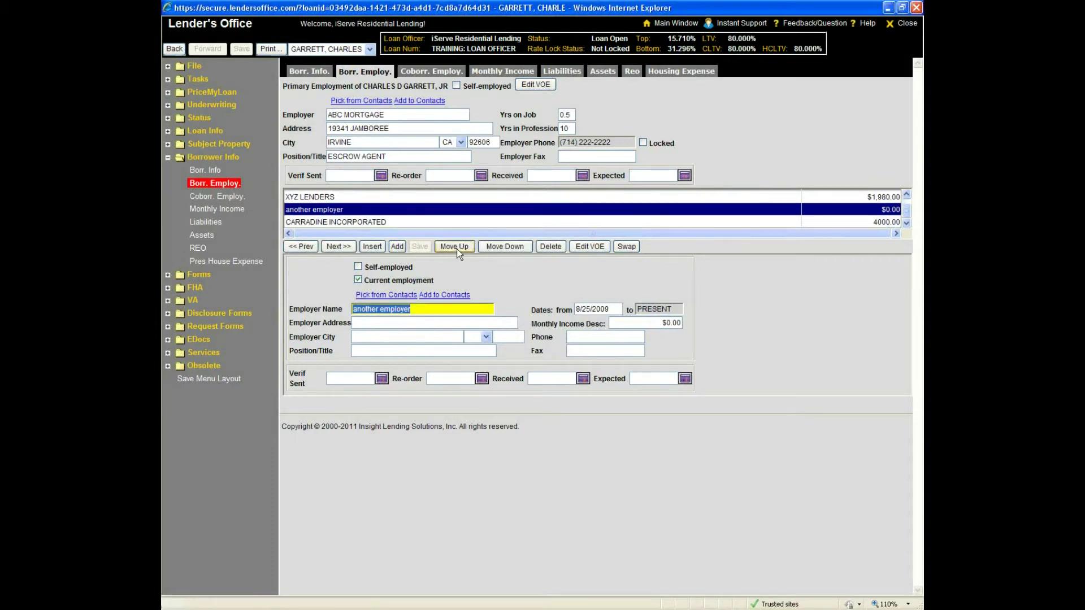
{"action": "left_click", "coordinate": [503, 250]}
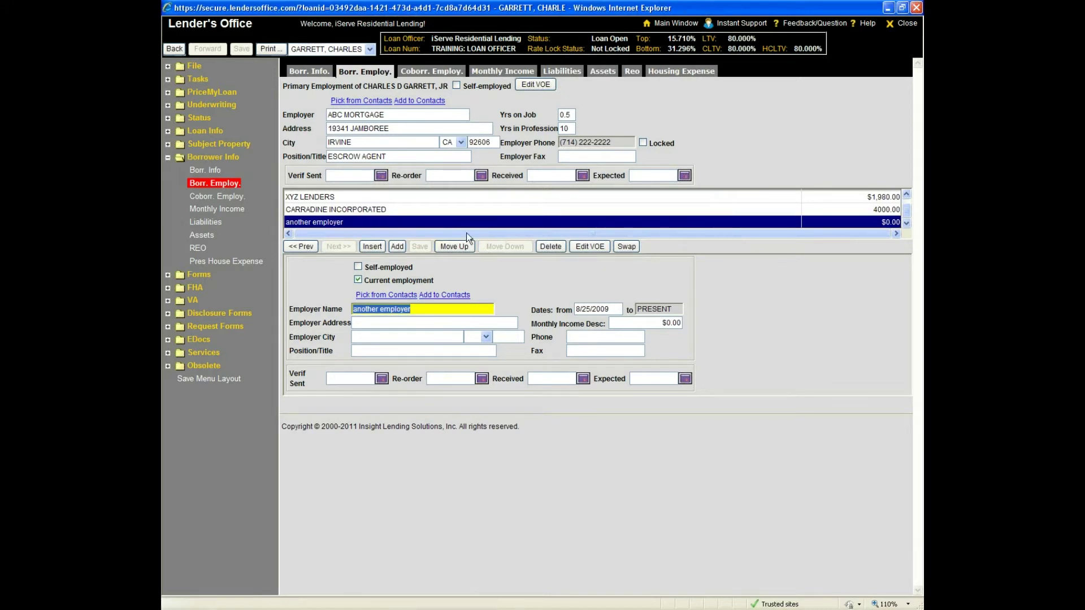
{"action": "left_click", "coordinate": [550, 246]}
{"action": "left_click", "coordinate": [518, 345]}
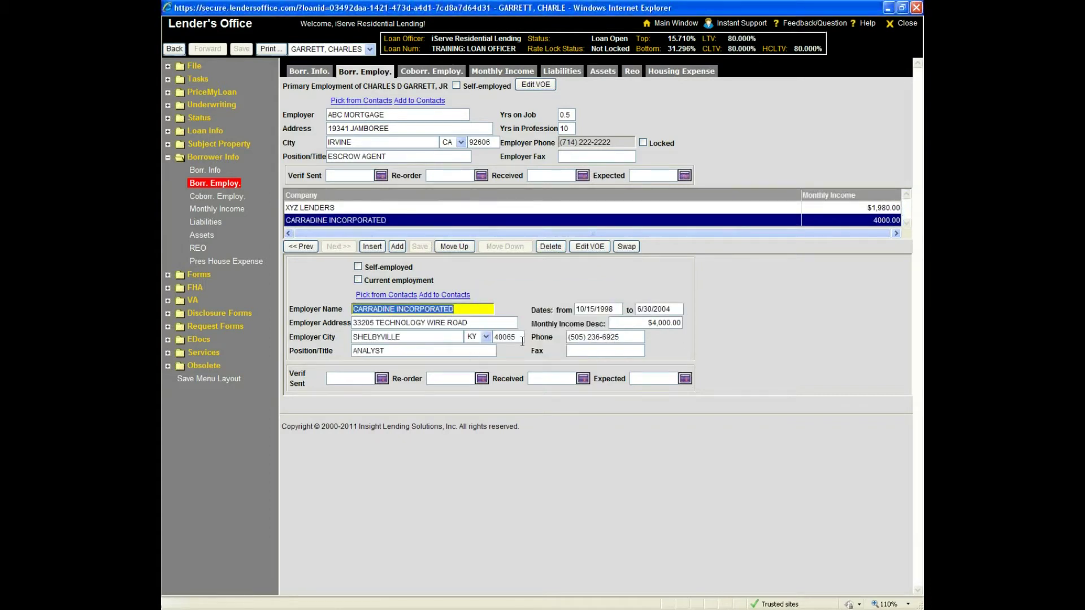
{"action": "left_click", "coordinate": [785, 282]}
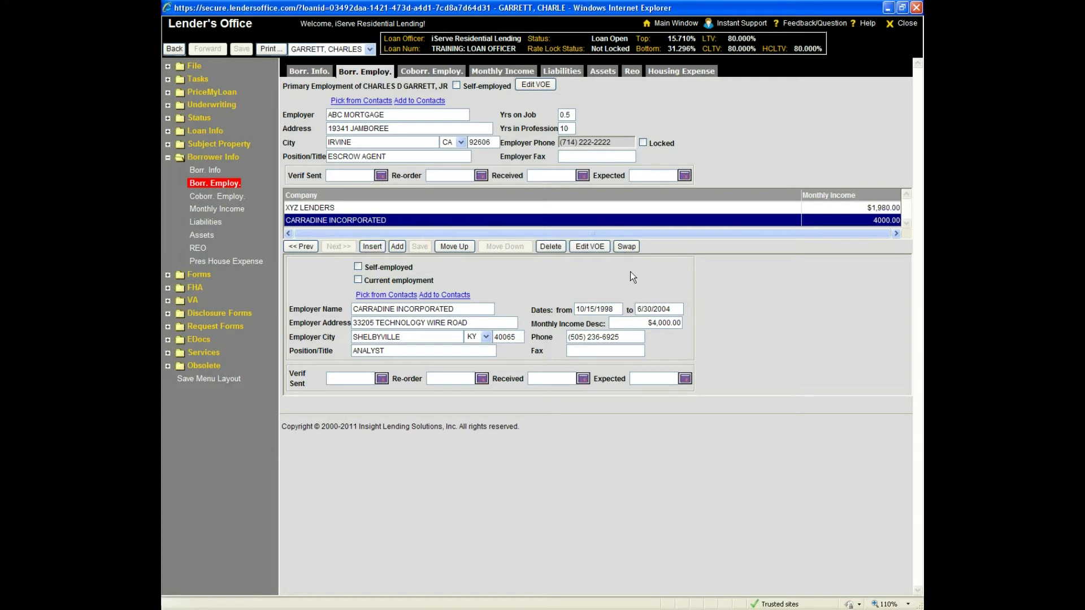
Switch to the Coborr. Employ. tab and check the borrower dropdown list.
{"action": "left_click", "coordinate": [428, 74]}
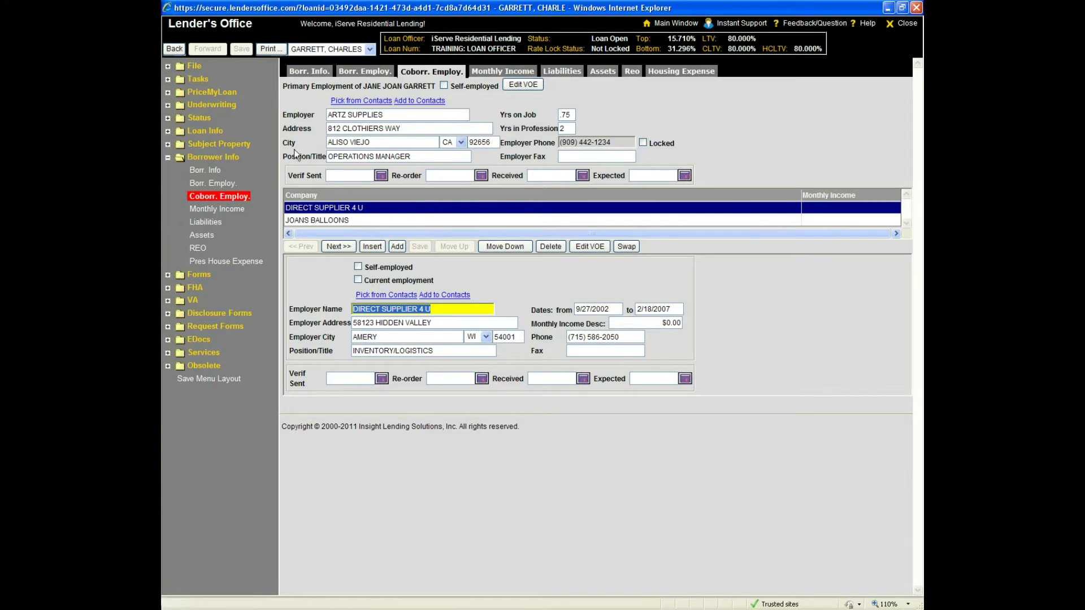
{"action": "left_click", "coordinate": [352, 48]}
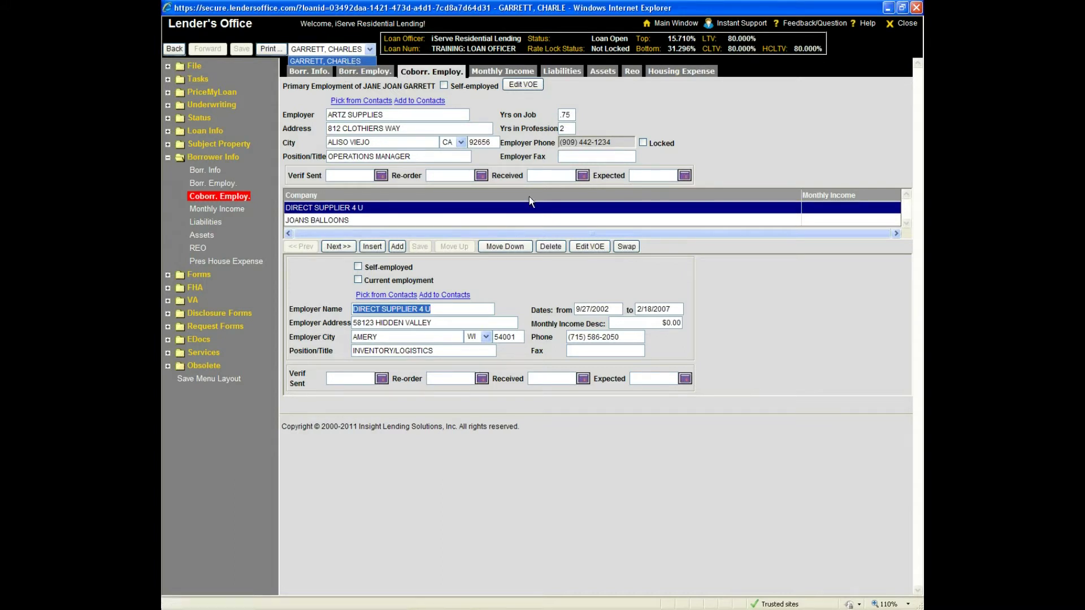
{"action": "left_click", "coordinate": [791, 396]}
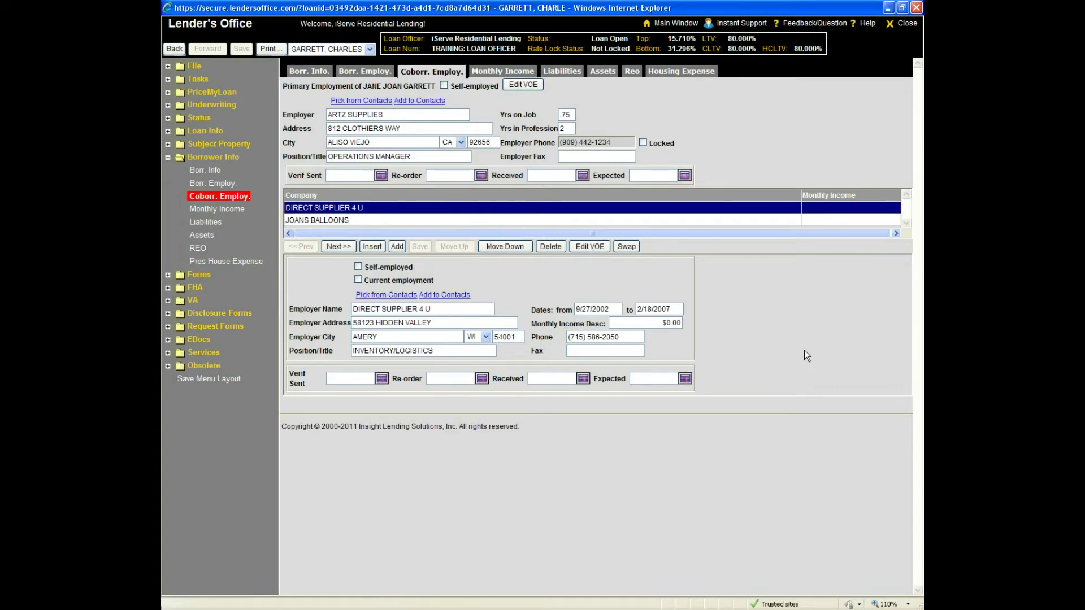
On Monthly Income, open the Base Income calculator showing $12,000.00 and $4,960.41.
{"action": "left_click", "coordinate": [510, 74]}
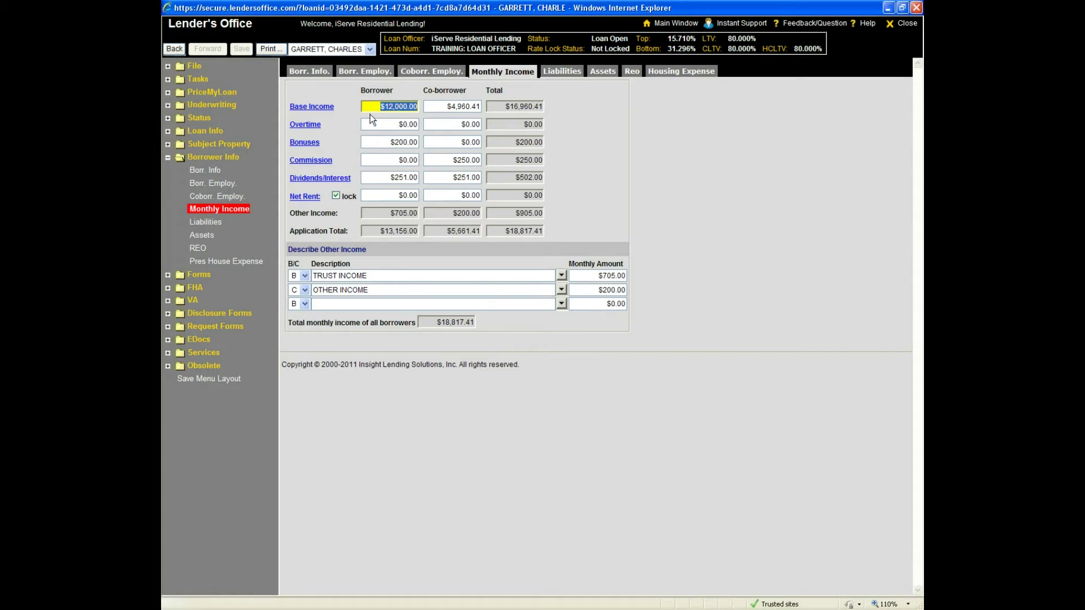
{"action": "left_click", "coordinate": [437, 107]}
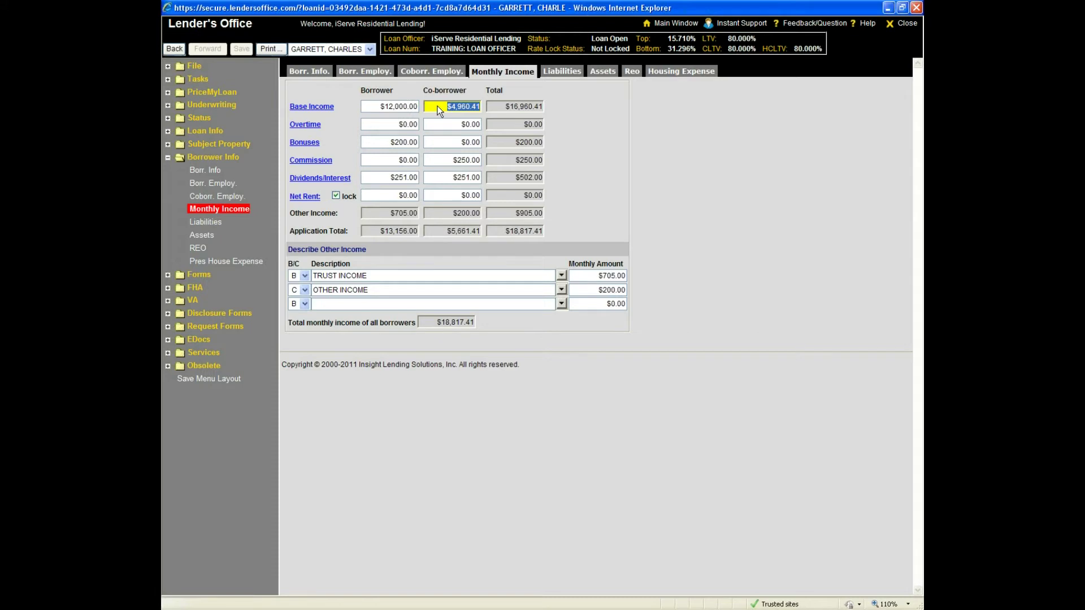
{"action": "left_click", "coordinate": [319, 107]}
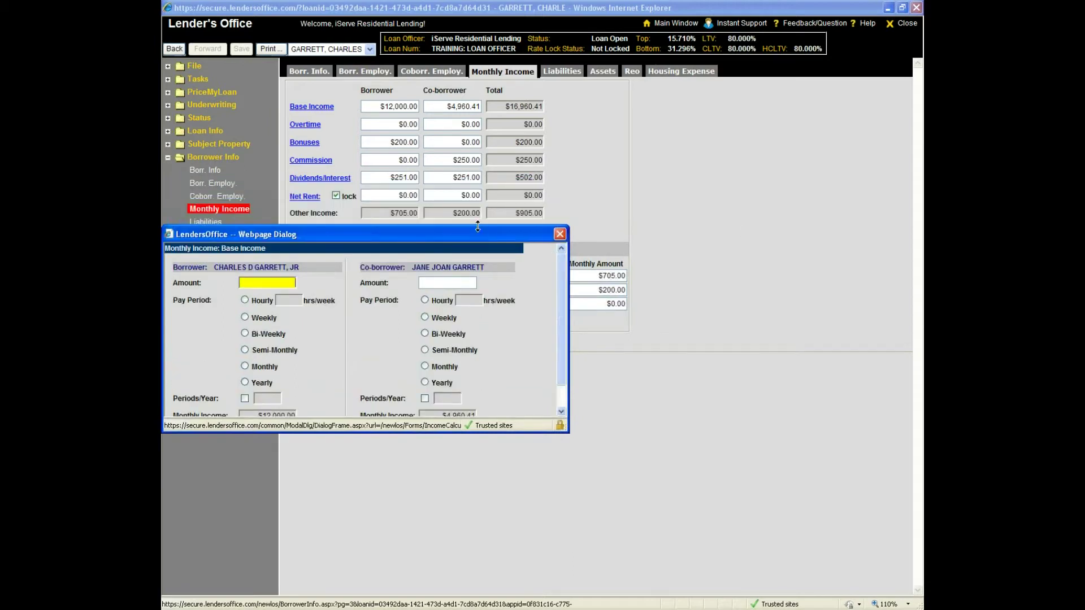
{"action": "left_click_drag", "start_coordinate": [498, 164], "coordinate": [700, 196]}
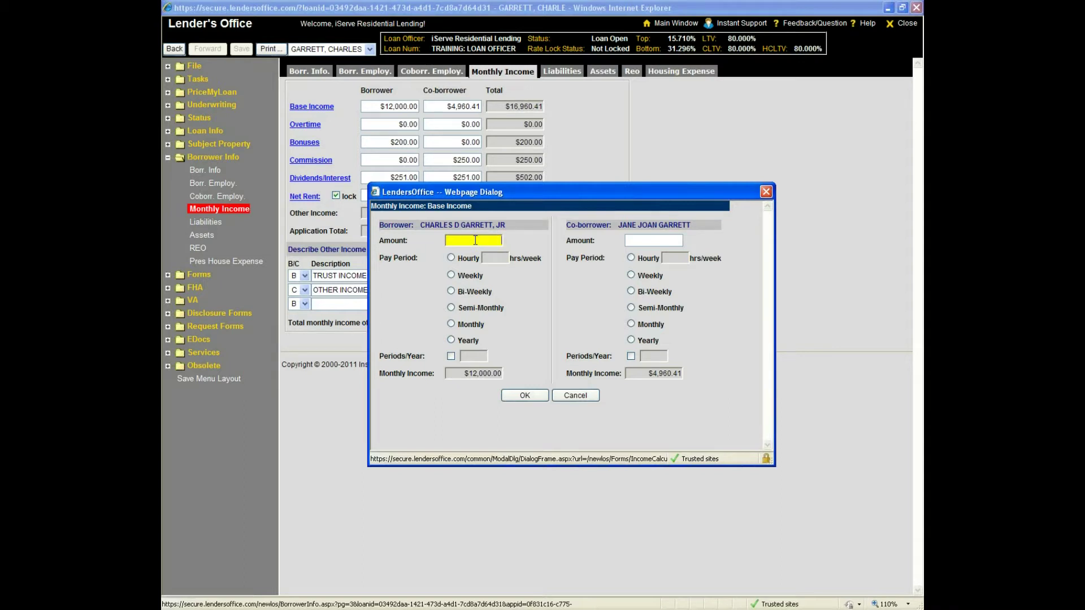
{"action": "type", "text": "25"}
{"action": "left_click", "coordinate": [452, 257]}
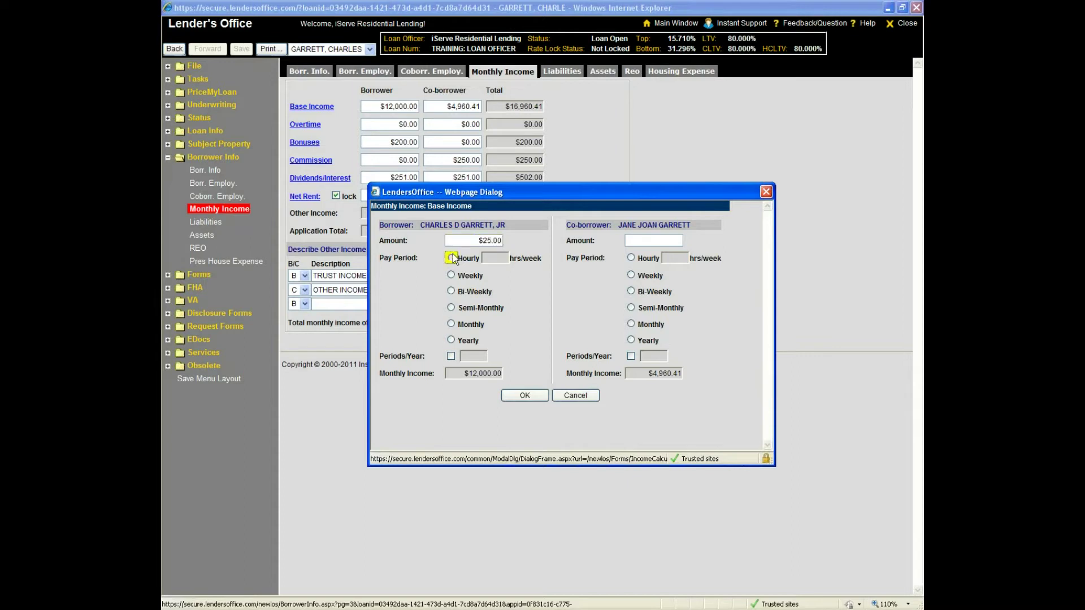
{"action": "left_click", "coordinate": [487, 260]}
{"action": "type", "text": "40"}
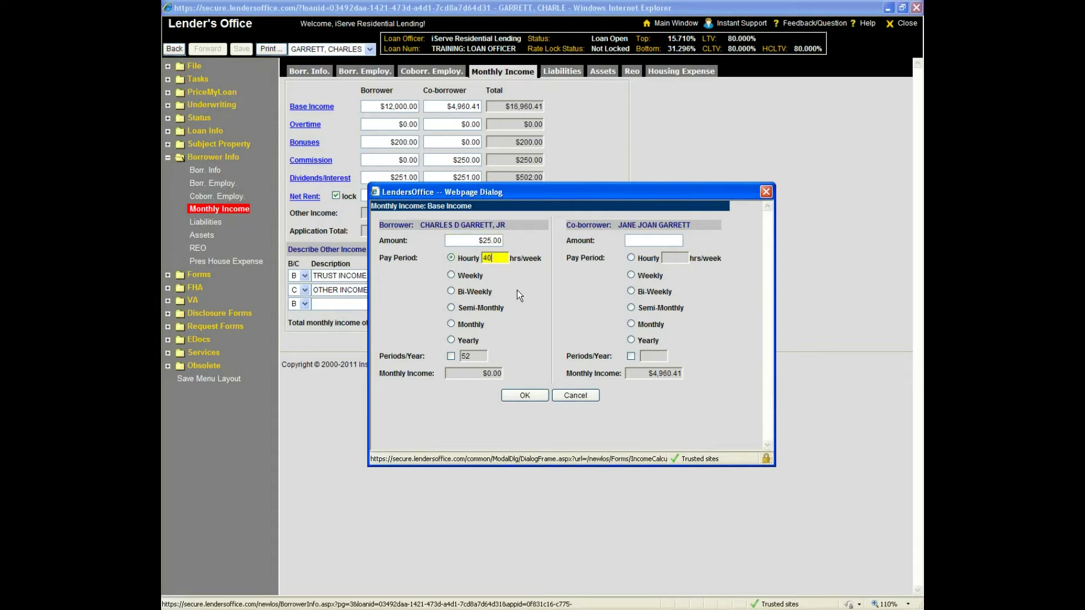
{"action": "key", "text": "Tab"}
{"action": "left_click_drag", "start_coordinate": [468, 373], "coordinate": [568, 383]}
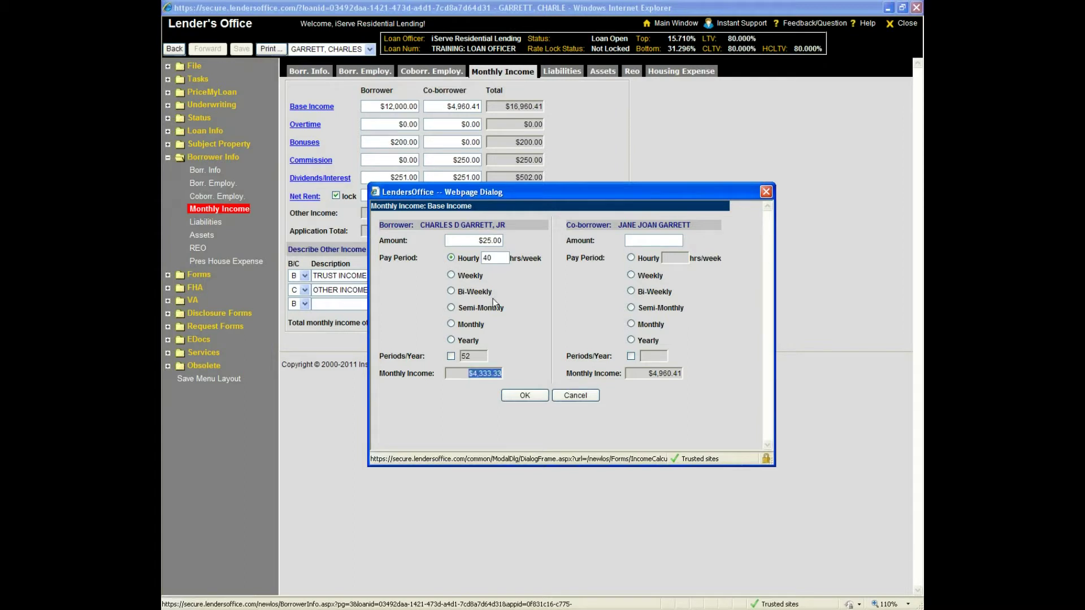
{"action": "left_click", "coordinate": [476, 242]}
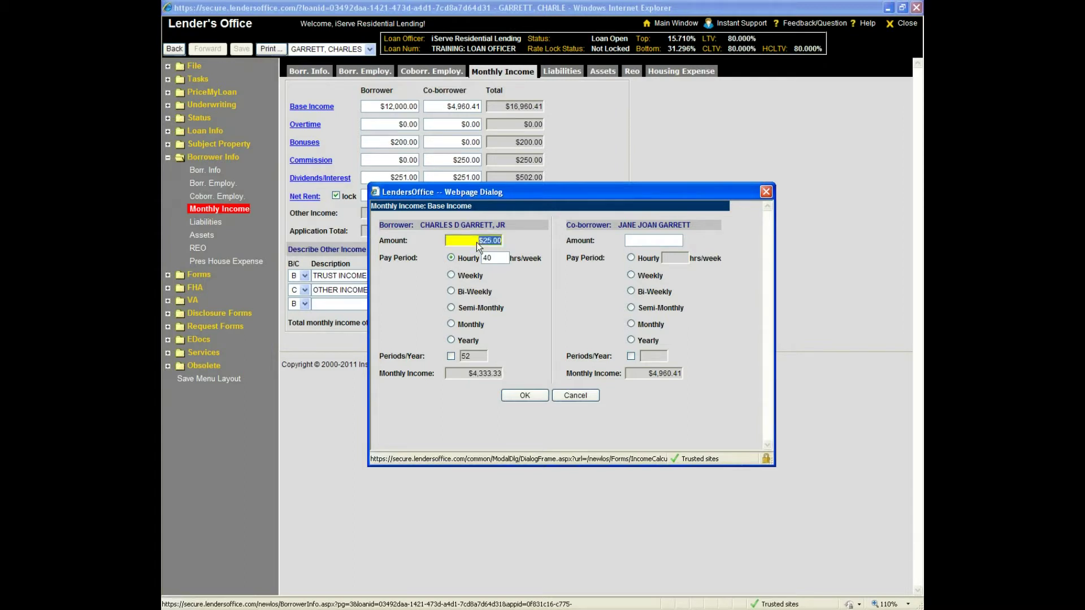
{"action": "type", "text": "50000"}
{"action": "left_click", "coordinate": [451, 340]}
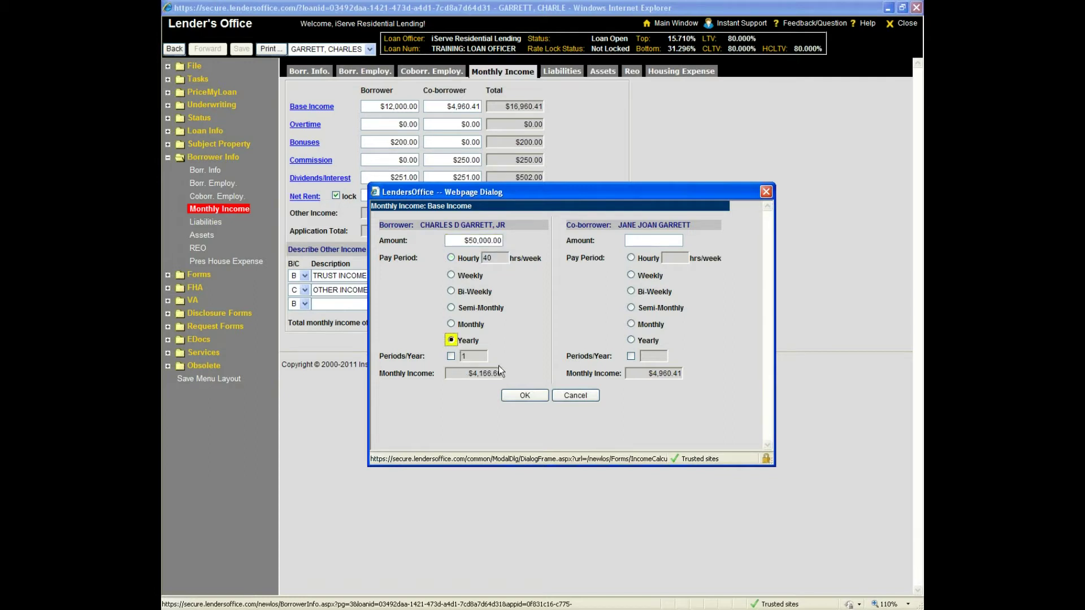
{"action": "left_click_drag", "start_coordinate": [469, 374], "coordinate": [521, 372]}
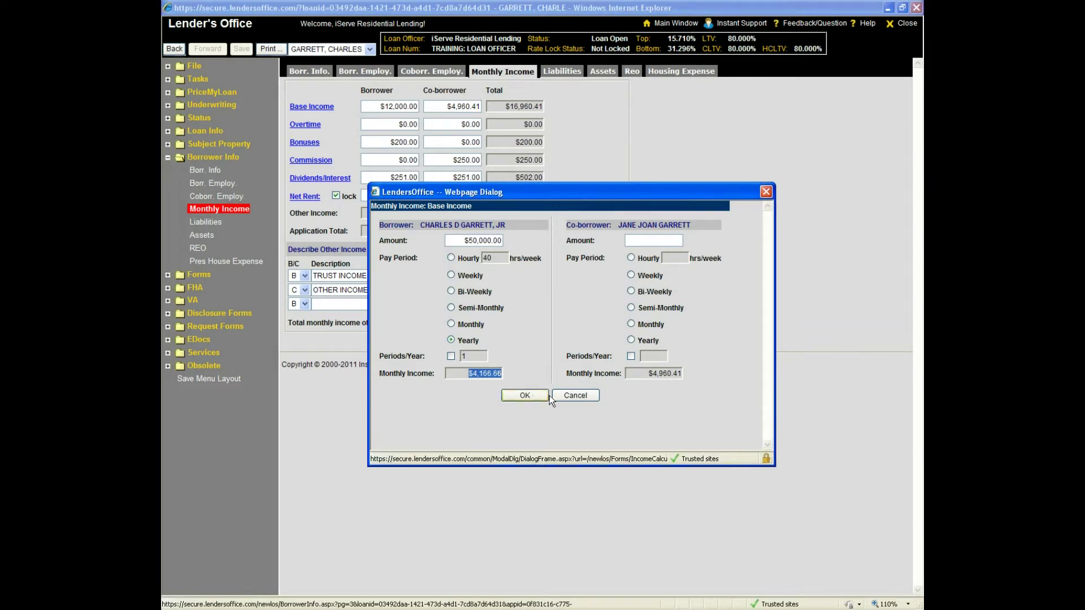
{"action": "left_click", "coordinate": [582, 398]}
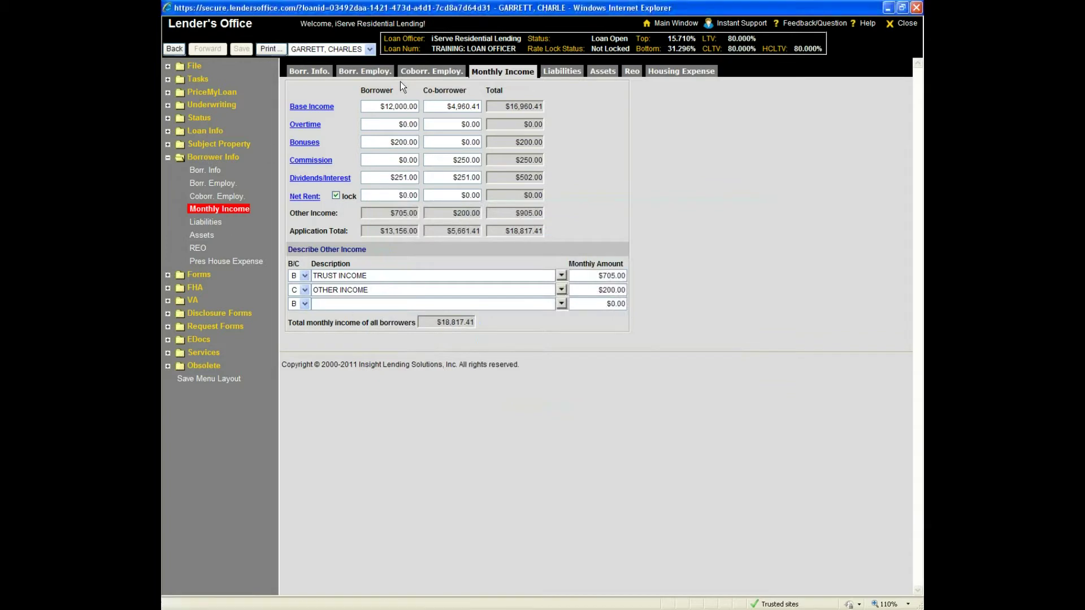
Unlock Net Rent so it calculates as $580.00, cancelling the Net Rent link's save prompt.
{"action": "left_click", "coordinate": [335, 196]}
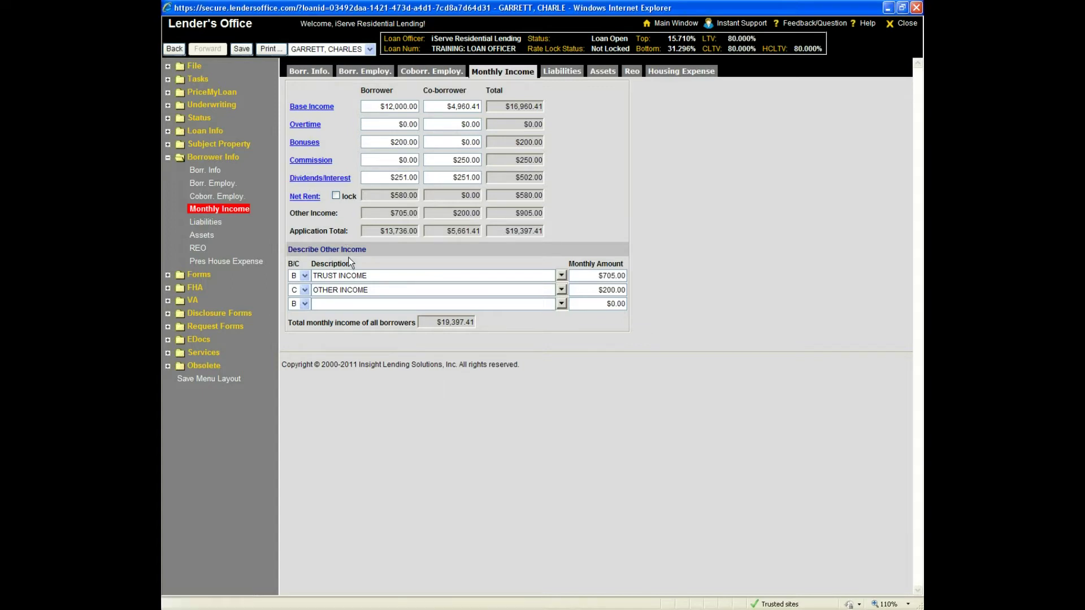
{"action": "left_click_drag", "start_coordinate": [392, 195], "coordinate": [416, 201]}
{"action": "left_click_drag", "start_coordinate": [379, 194], "coordinate": [489, 206]}
{"action": "left_click", "coordinate": [336, 195]}
{"action": "key", "text": "space"}
{"action": "key", "text": "Tab"}
{"action": "left_click", "coordinate": [381, 197]}
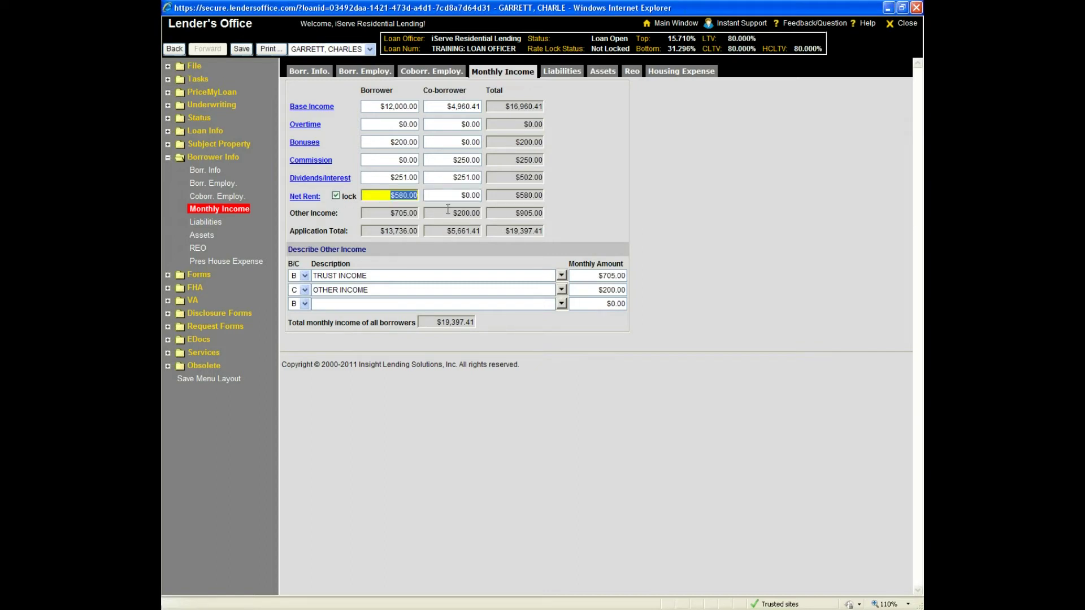
{"action": "left_click", "coordinate": [333, 196]}
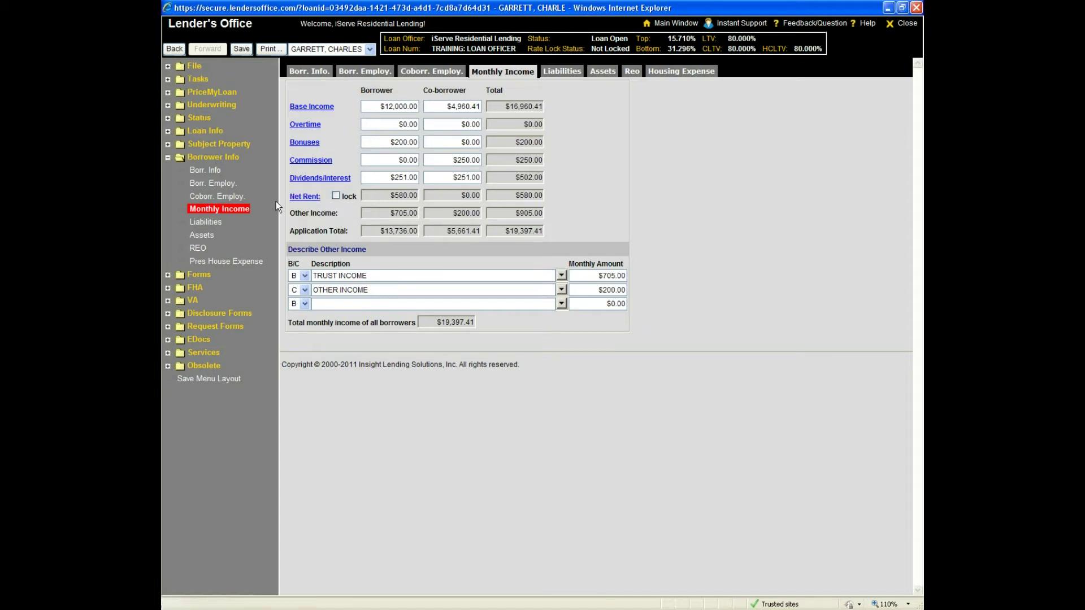
{"action": "left_click", "coordinate": [305, 196]}
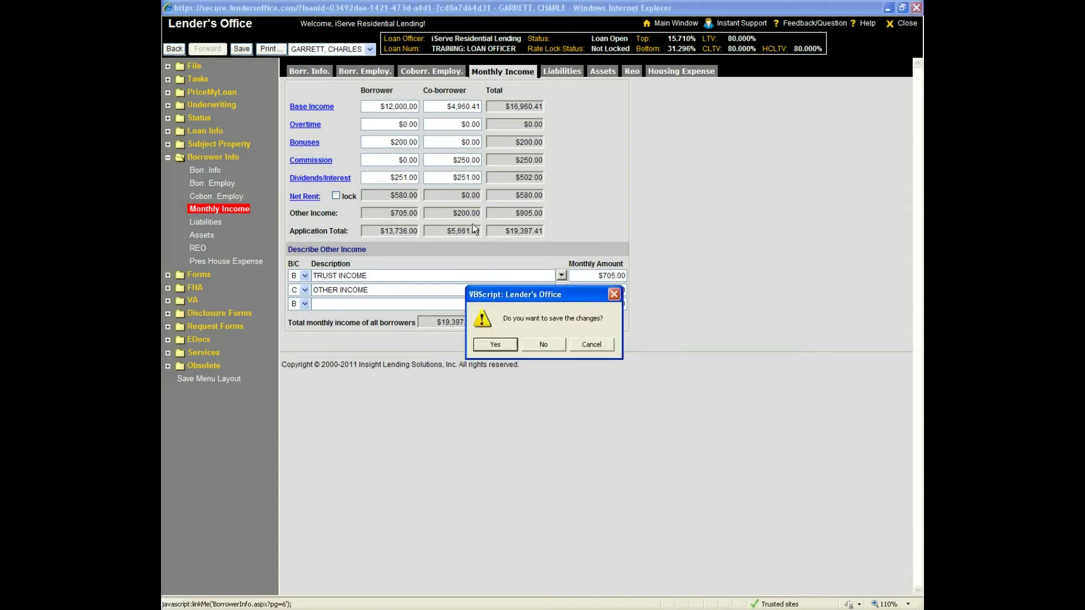
{"action": "left_click", "coordinate": [591, 345]}
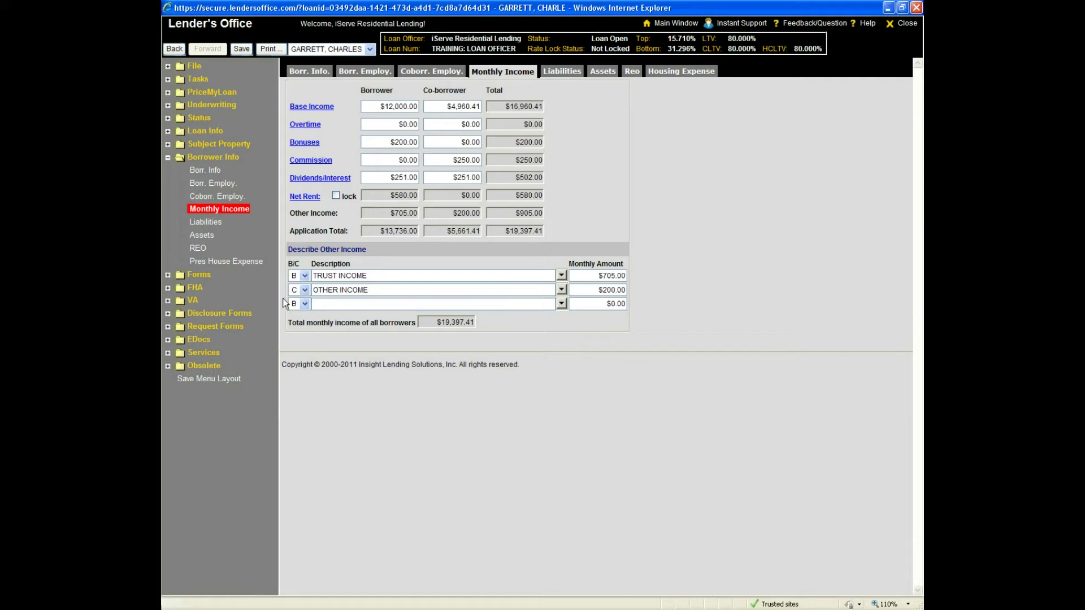
{"action": "left_click", "coordinate": [328, 275]}
{"action": "left_click", "coordinate": [359, 289]}
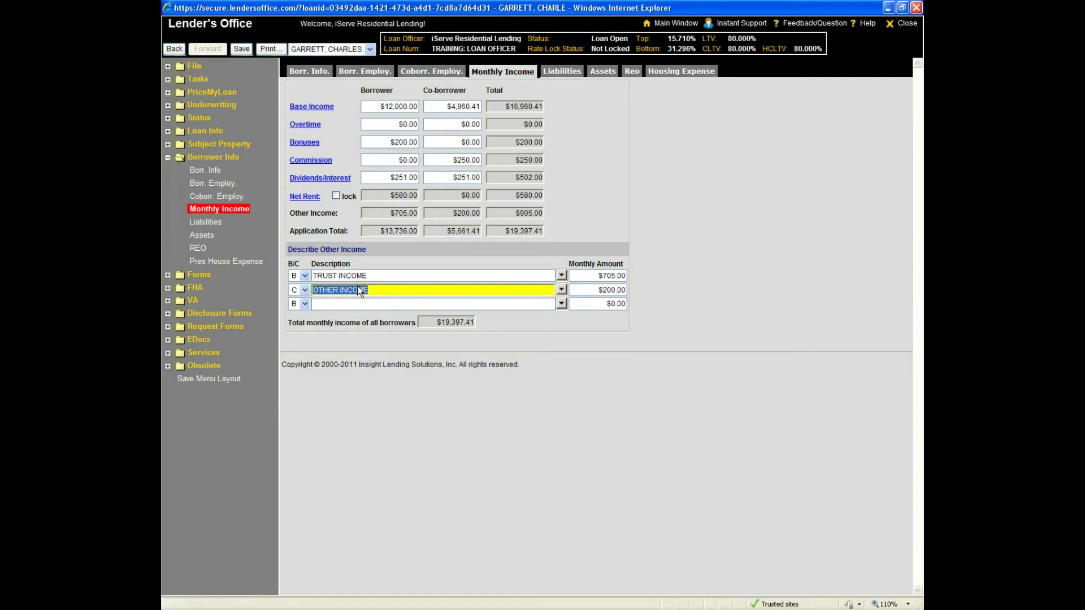
{"action": "left_click", "coordinate": [561, 275]}
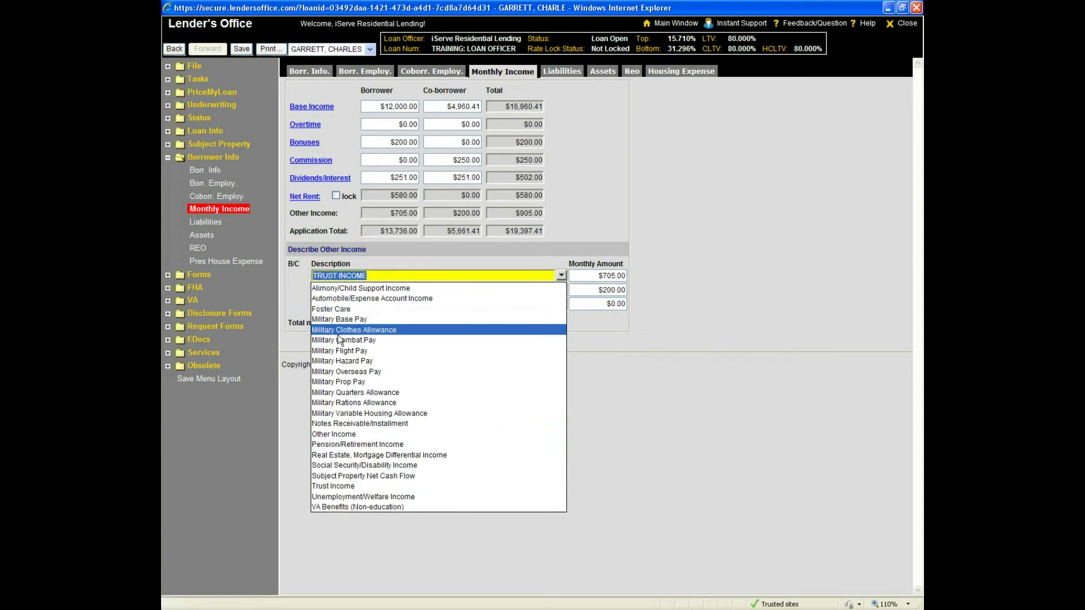
{"action": "left_click", "coordinate": [379, 279]}
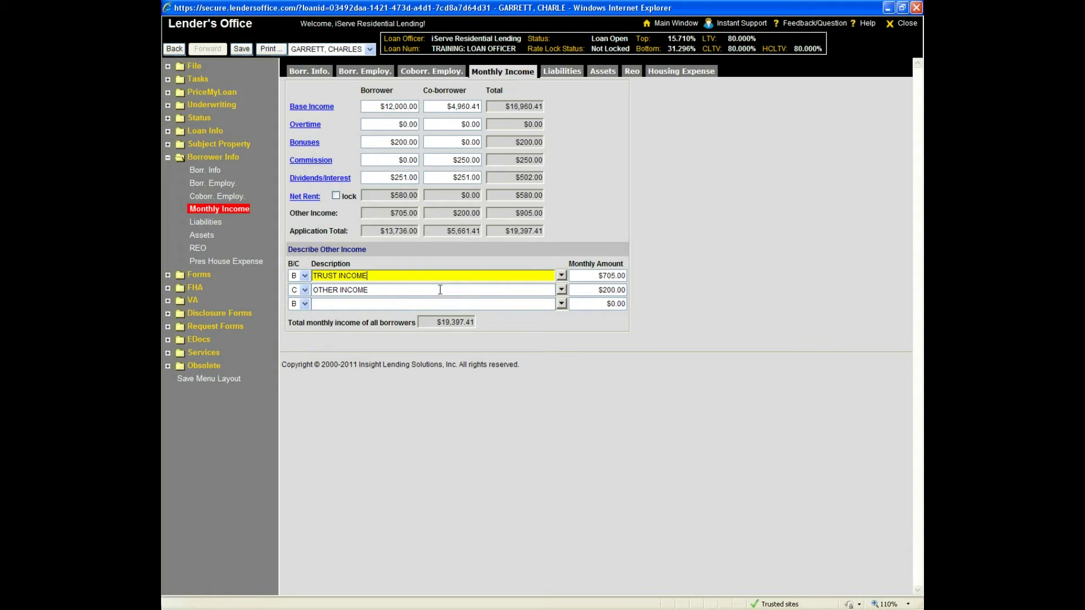
{"action": "left_click", "coordinate": [305, 276]}
{"action": "left_click", "coordinate": [304, 275]}
{"action": "left_click", "coordinate": [305, 290]}
{"action": "left_click", "coordinate": [303, 318]}
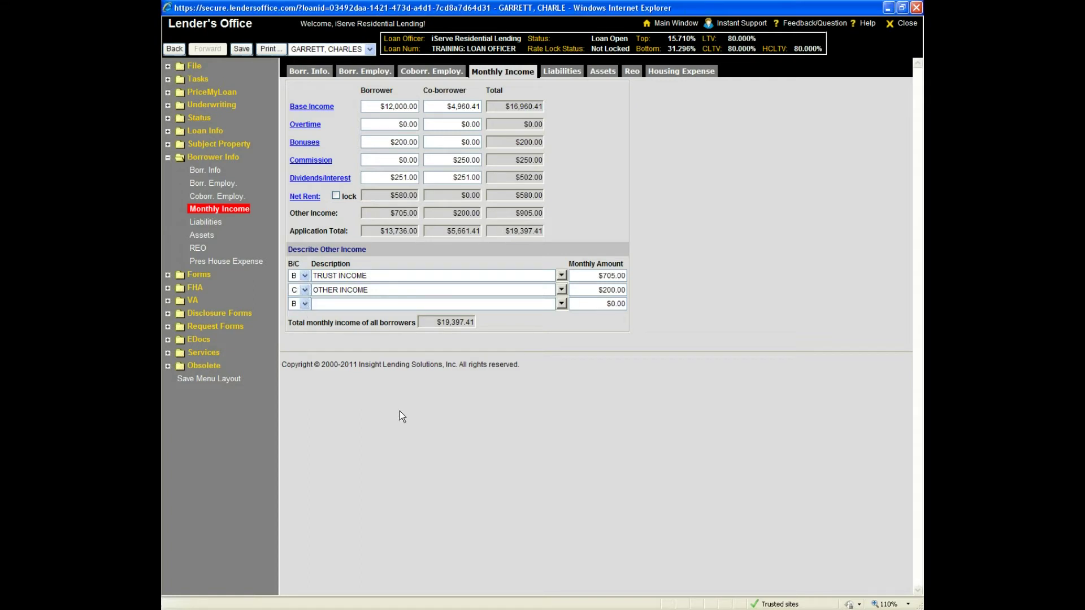
{"action": "left_click", "coordinate": [610, 277]}
{"action": "left_click", "coordinate": [603, 291]}
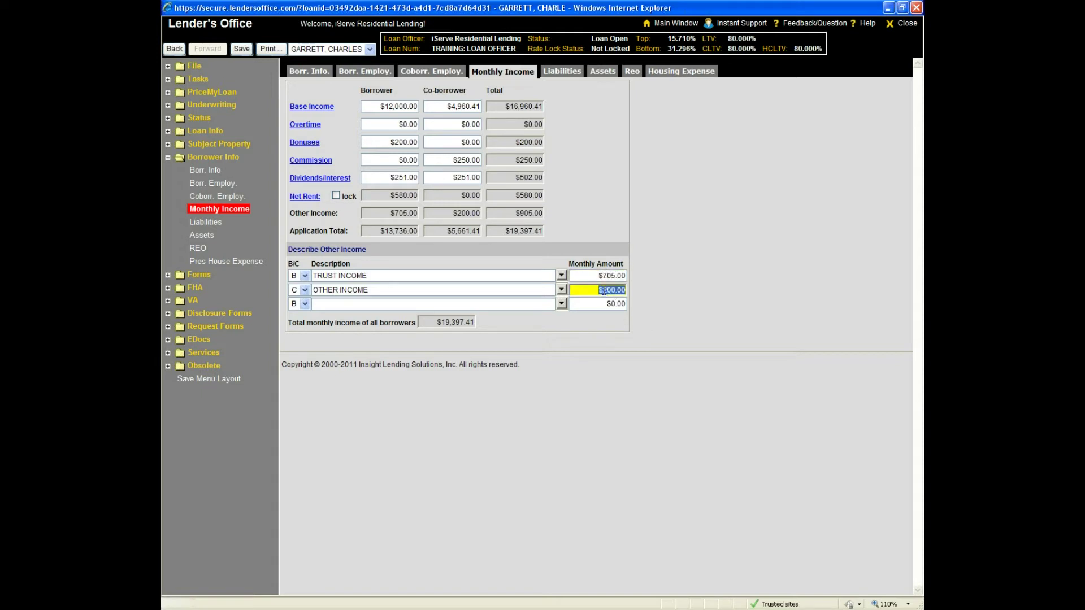
{"action": "left_click", "coordinate": [679, 375]}
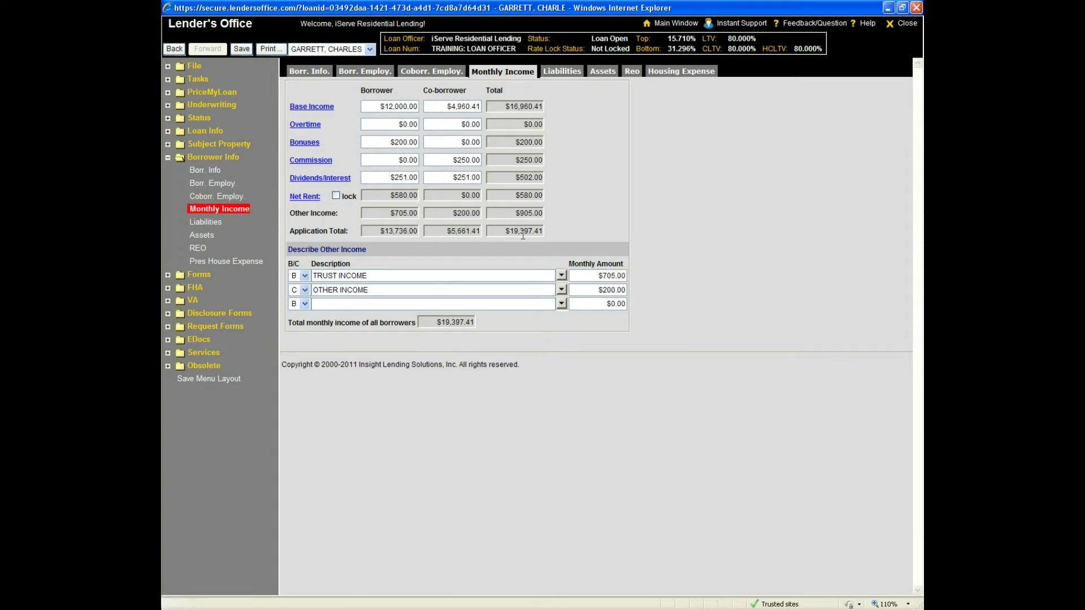
{"action": "left_click_drag", "start_coordinate": [504, 235], "coordinate": [575, 242]}
{"action": "left_click", "coordinate": [554, 229]}
{"action": "left_click_drag", "start_coordinate": [306, 325], "coordinate": [402, 328]}
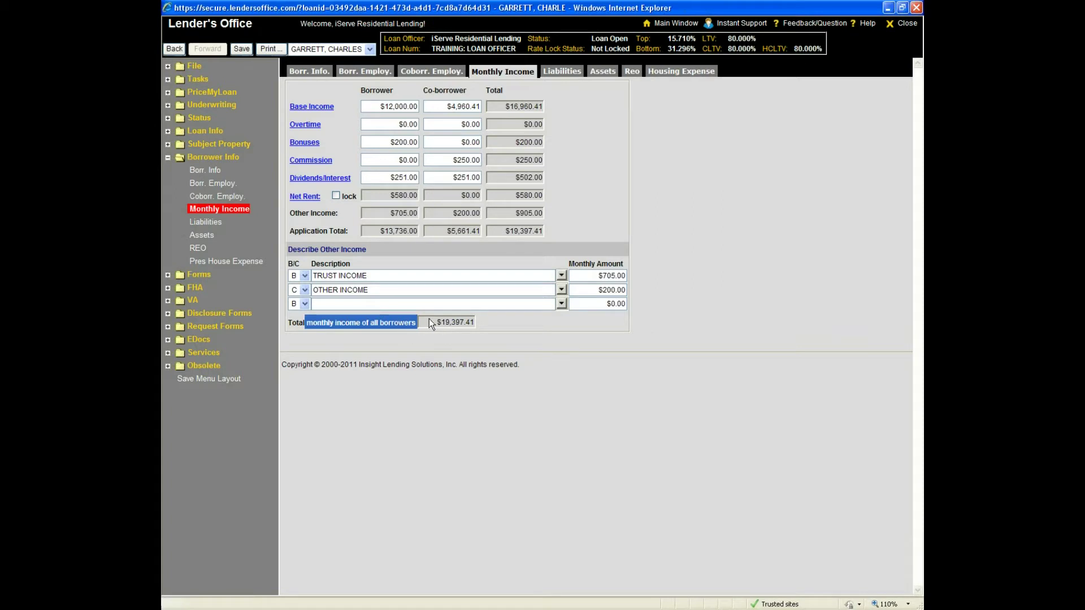
{"action": "left_click_drag", "start_coordinate": [429, 323], "coordinate": [643, 344]}
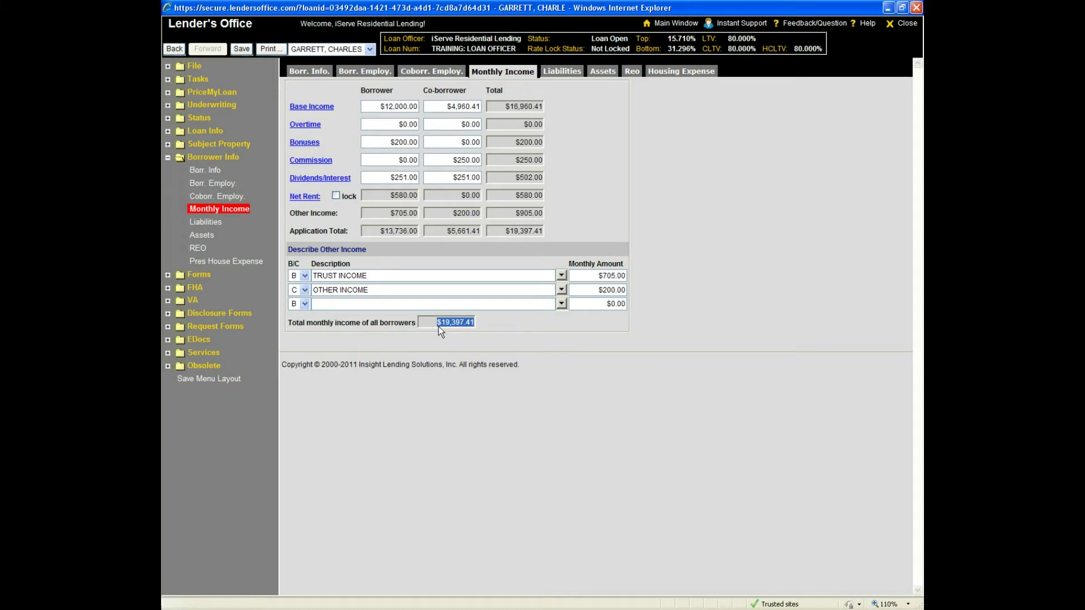
{"action": "left_click_drag", "start_coordinate": [438, 327], "coordinate": [548, 334]}
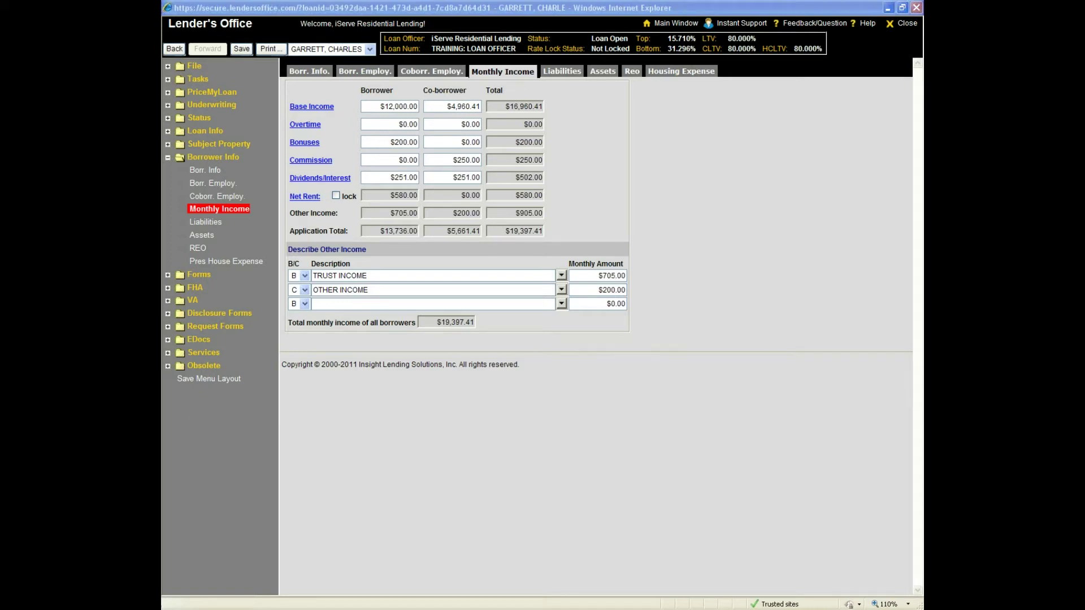
Go to the Liabilities page, dismissing the save prompt.
{"action": "left_click", "coordinate": [558, 80]}
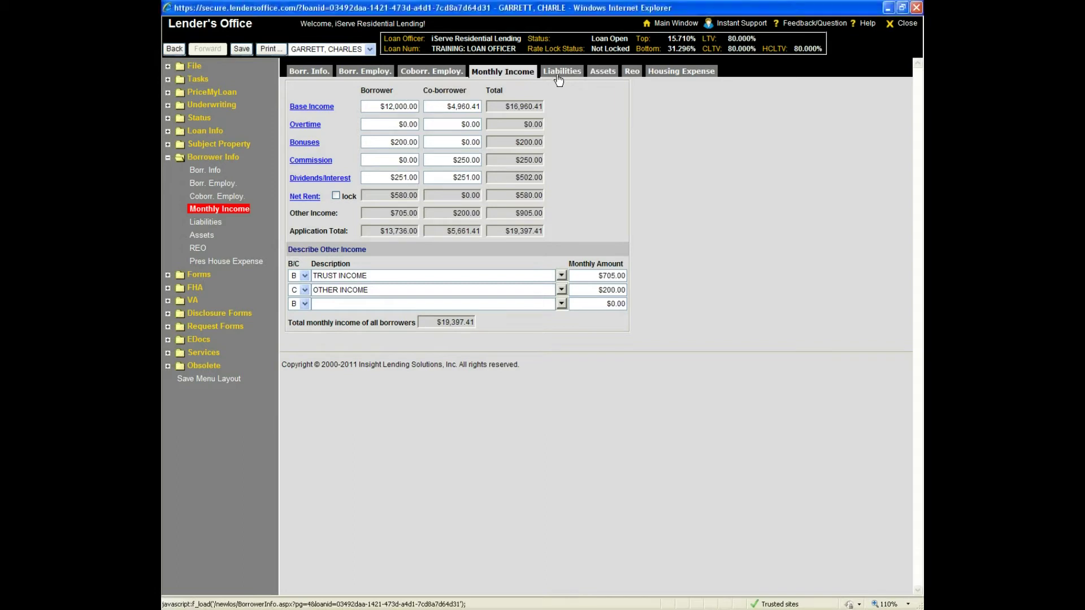
{"action": "left_click", "coordinate": [540, 344]}
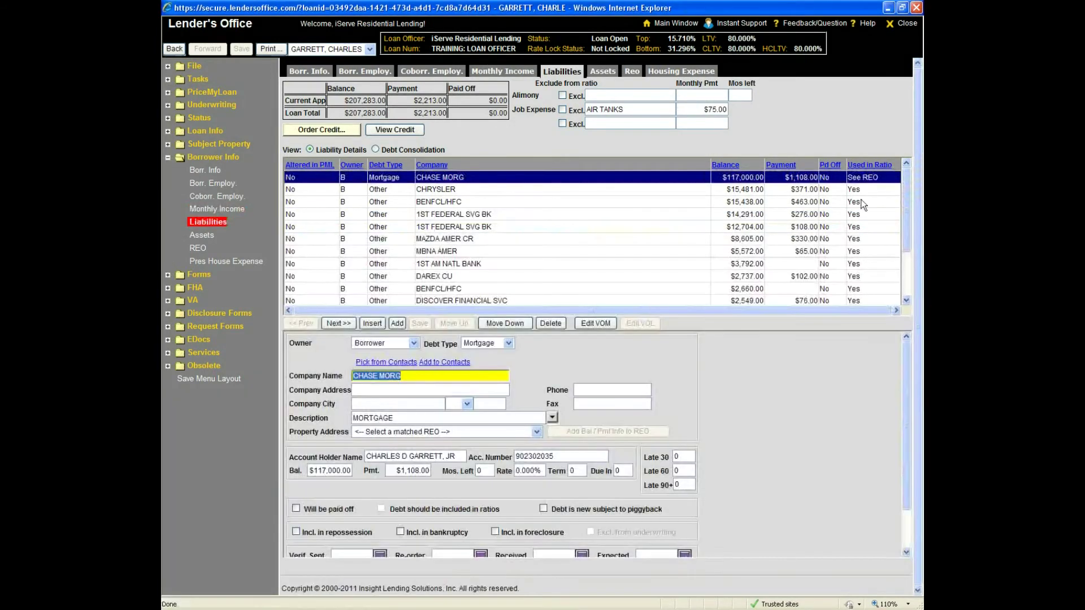
{"action": "scroll", "coordinate": [910, 186], "scroll_direction": "down", "scroll_amount": 3}
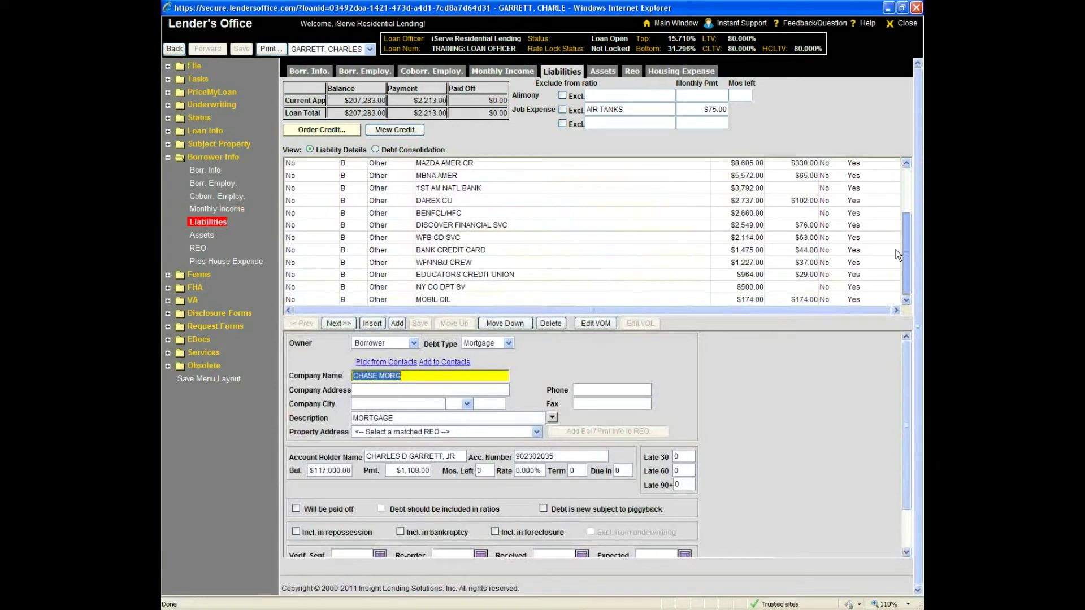
{"action": "scroll", "coordinate": [897, 249], "scroll_direction": "up", "scroll_amount": 3}
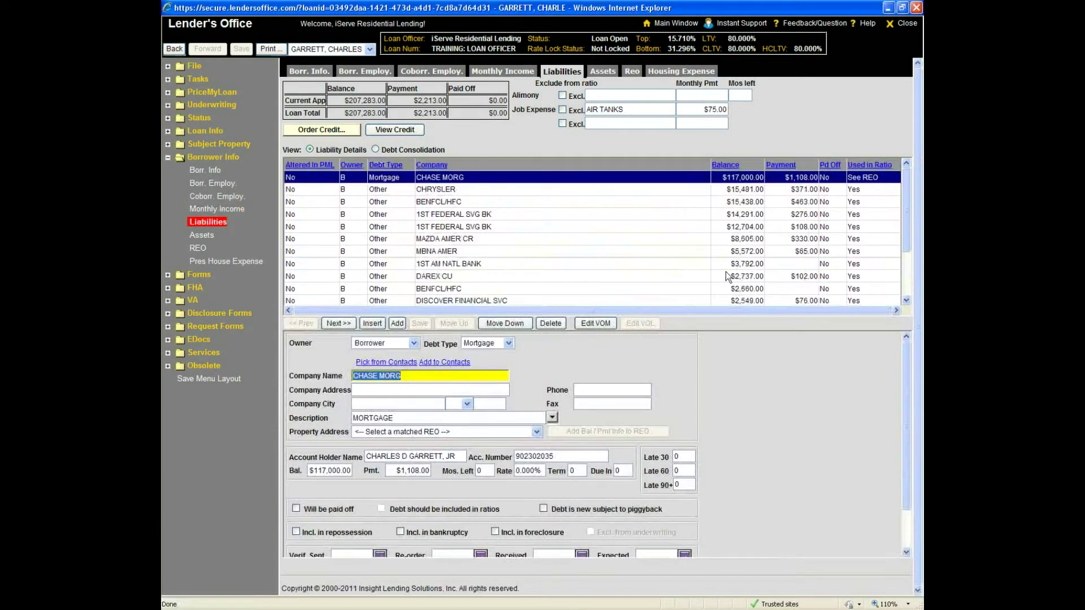
Add a VISA liability with $12,000.00 balance and $100.00 payment, then open Order Credit.
{"action": "left_click", "coordinate": [398, 322]}
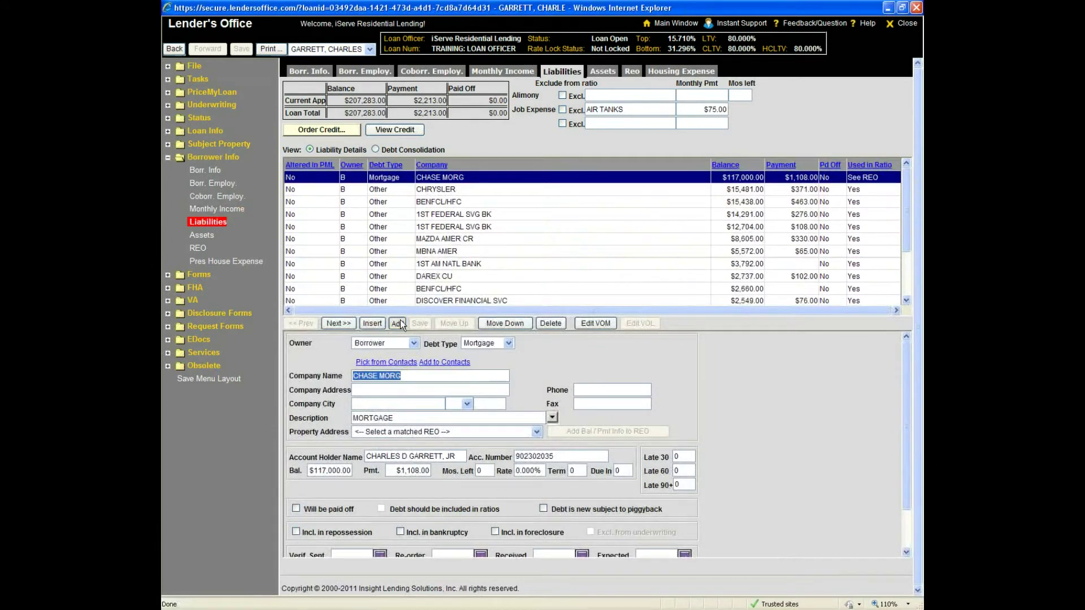
{"action": "type", "text": "VISA"}
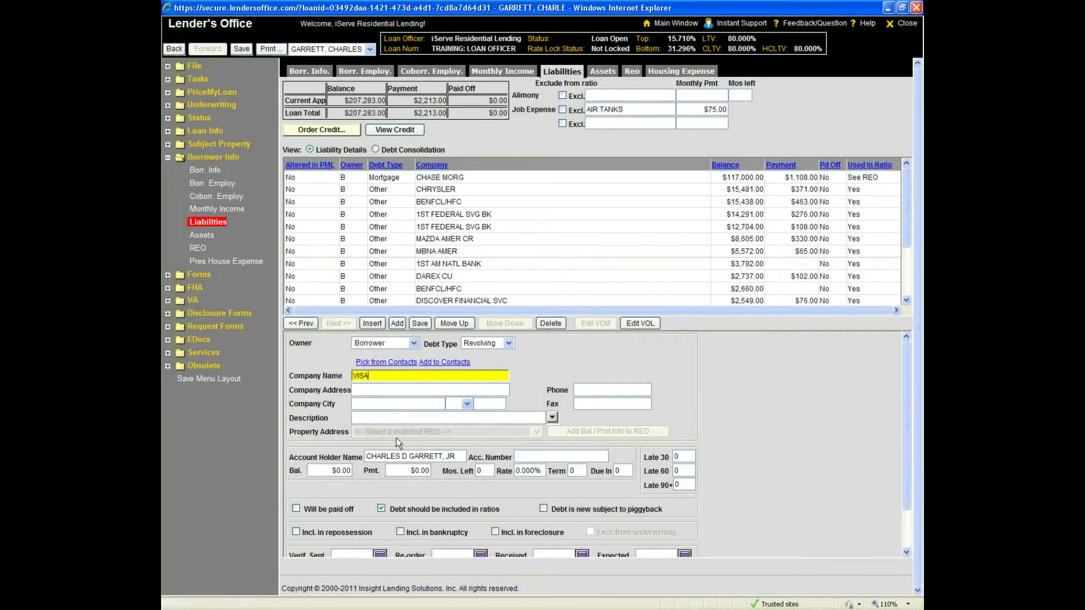
{"action": "left_click", "coordinate": [336, 472]}
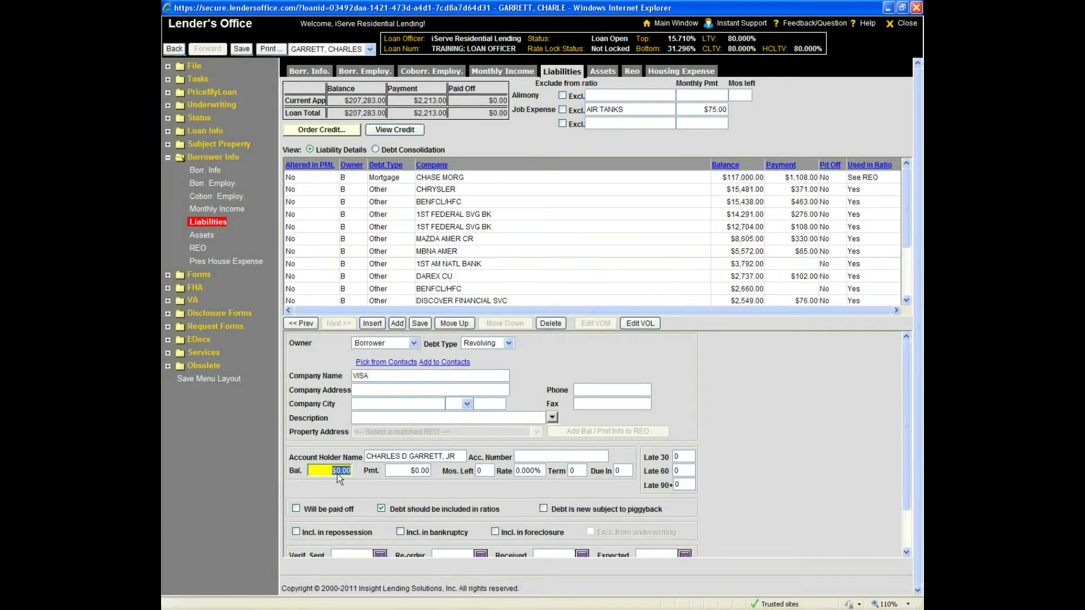
{"action": "type", "text": "12000"}
{"action": "left_click", "coordinate": [398, 473]}
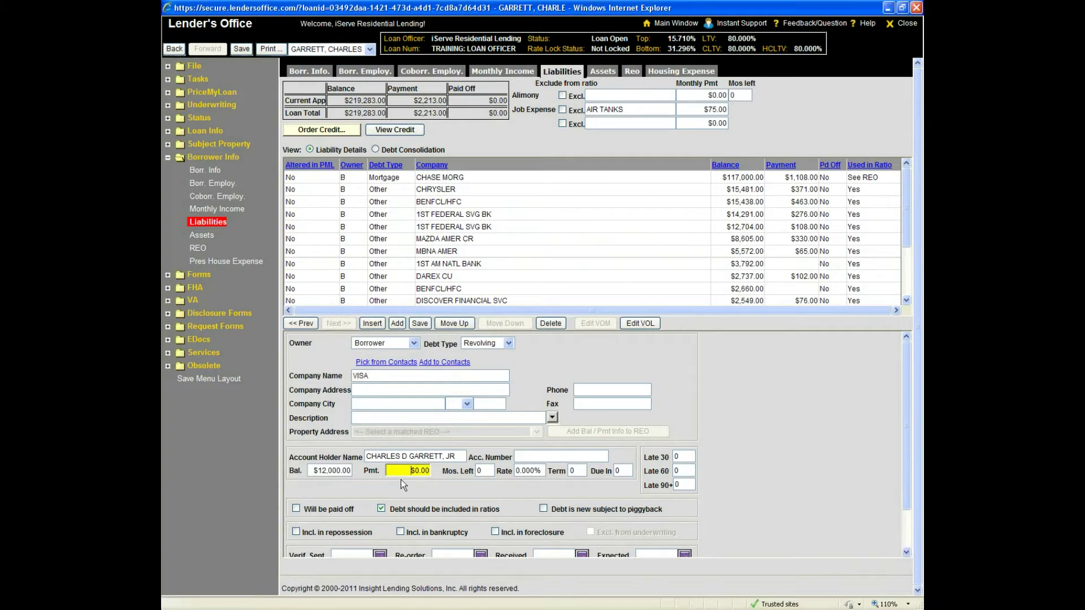
{"action": "type", "text": "100"}
{"action": "left_click", "coordinate": [515, 452]}
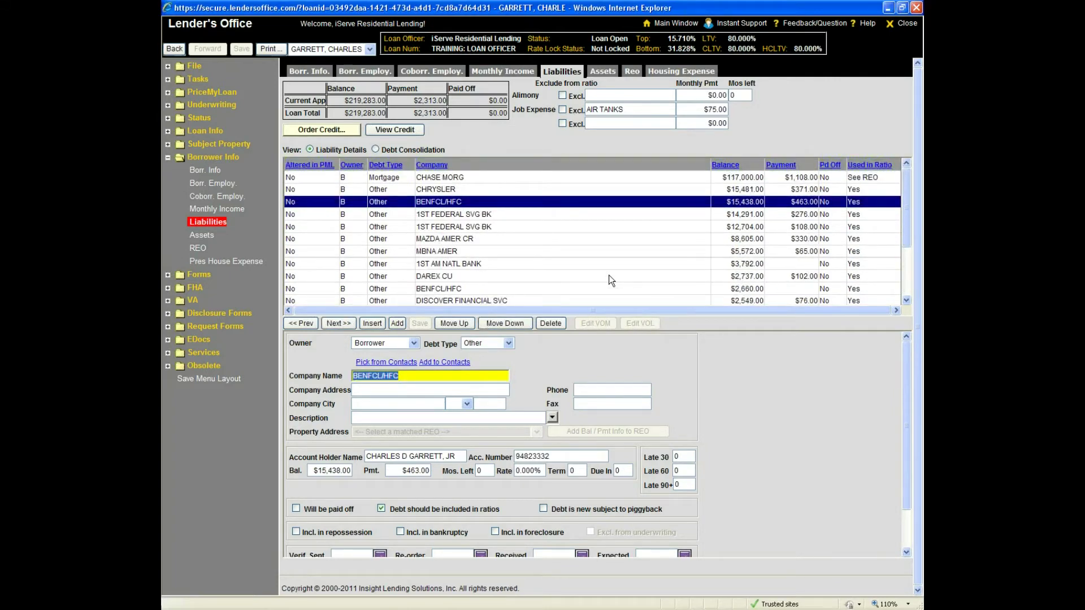
{"action": "left_click", "coordinate": [446, 191]}
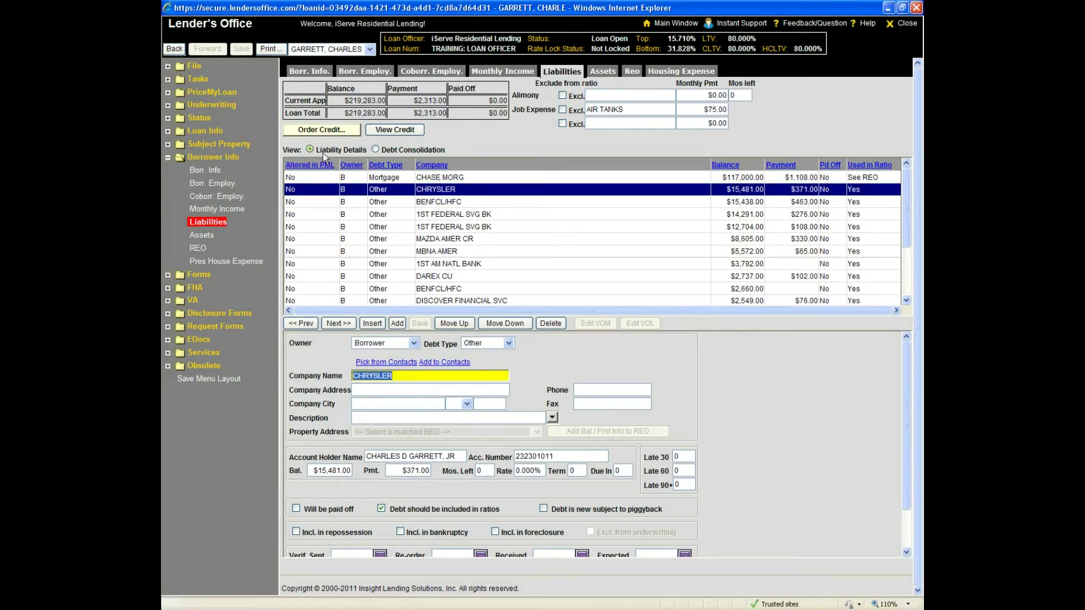
{"action": "left_click", "coordinate": [321, 131]}
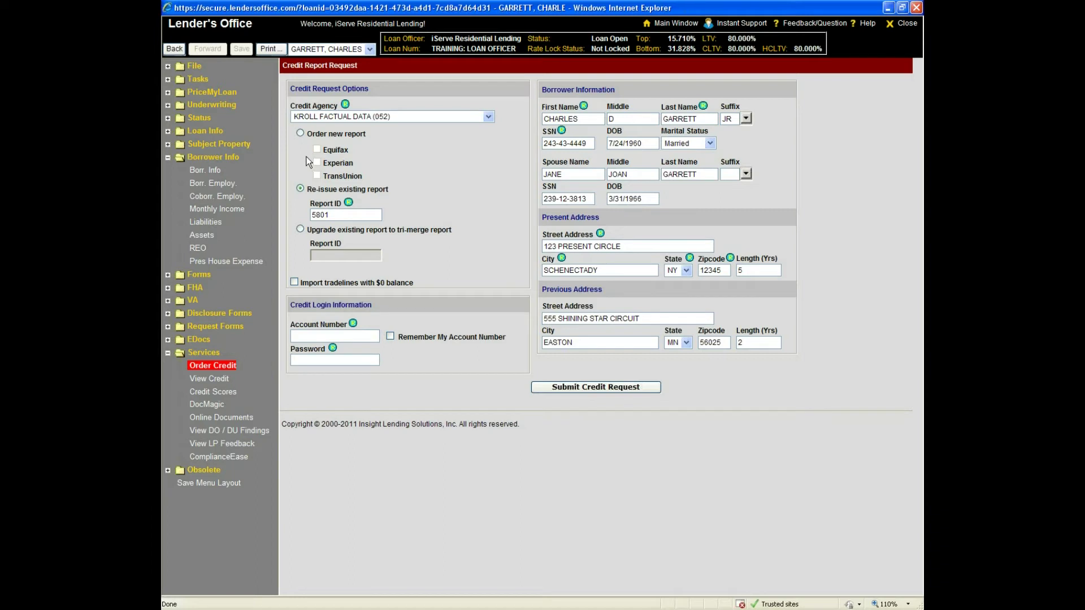
Choose CBC INNOVIS as the credit agency.
{"action": "left_click", "coordinate": [489, 116]}
{"action": "scroll", "coordinate": [489, 158], "scroll_direction": "up", "scroll_amount": 1}
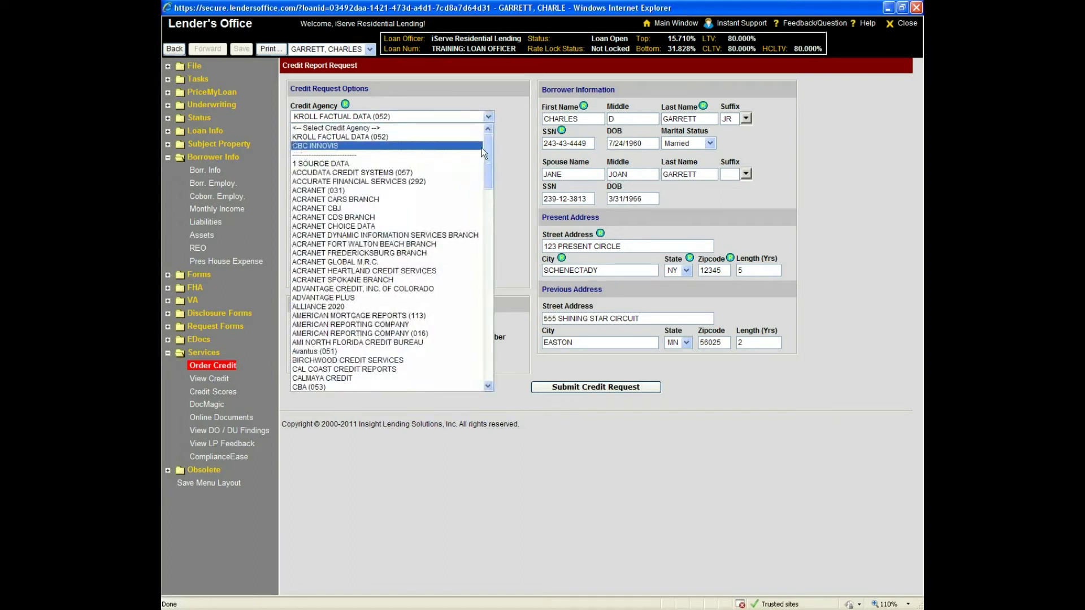
{"action": "left_click", "coordinate": [420, 145]}
{"action": "left_click", "coordinate": [418, 116]}
{"action": "scroll", "coordinate": [411, 169], "scroll_direction": "up", "scroll_amount": 1}
{"action": "left_click", "coordinate": [528, 124]}
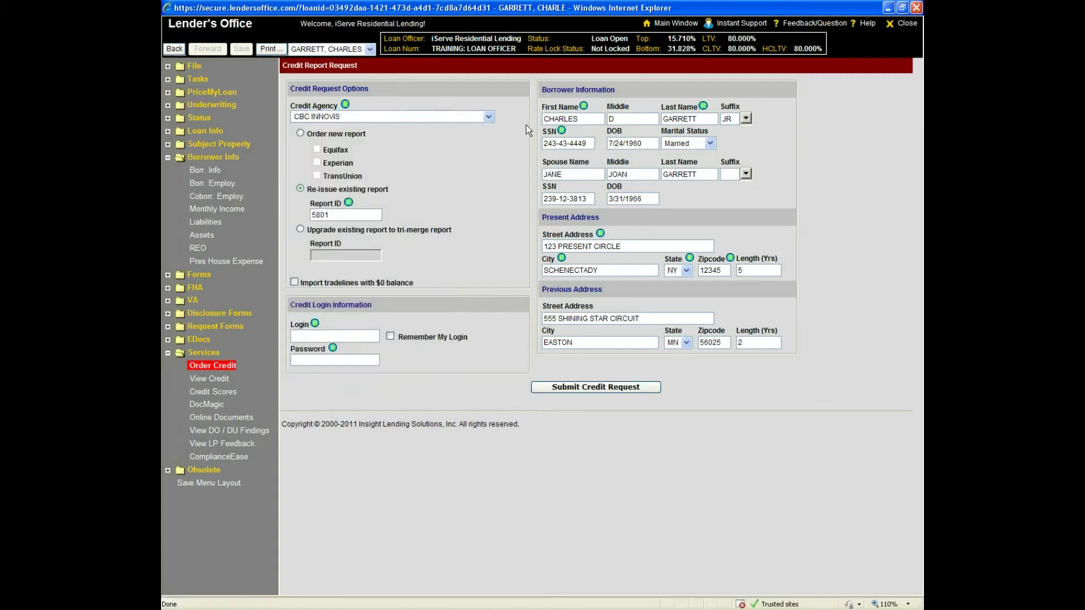
Try ordering a new three-bureau report, then switch back to re-issuing the existing report.
{"action": "left_click", "coordinate": [300, 133]}
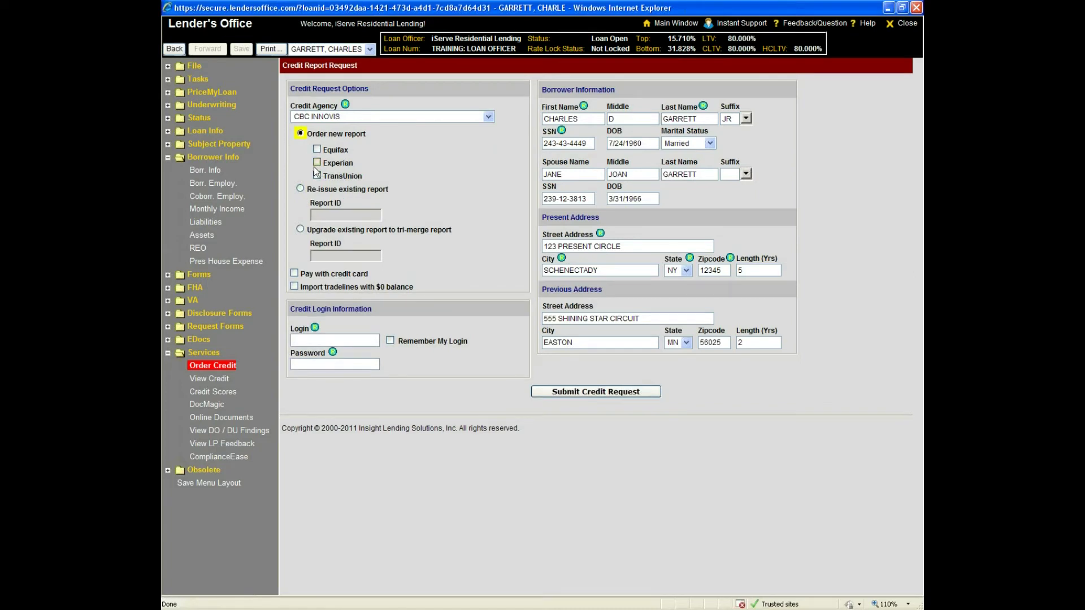
{"action": "left_click", "coordinate": [317, 149]}
{"action": "left_click", "coordinate": [317, 163]}
{"action": "left_click", "coordinate": [317, 175]}
{"action": "left_click", "coordinate": [300, 188]}
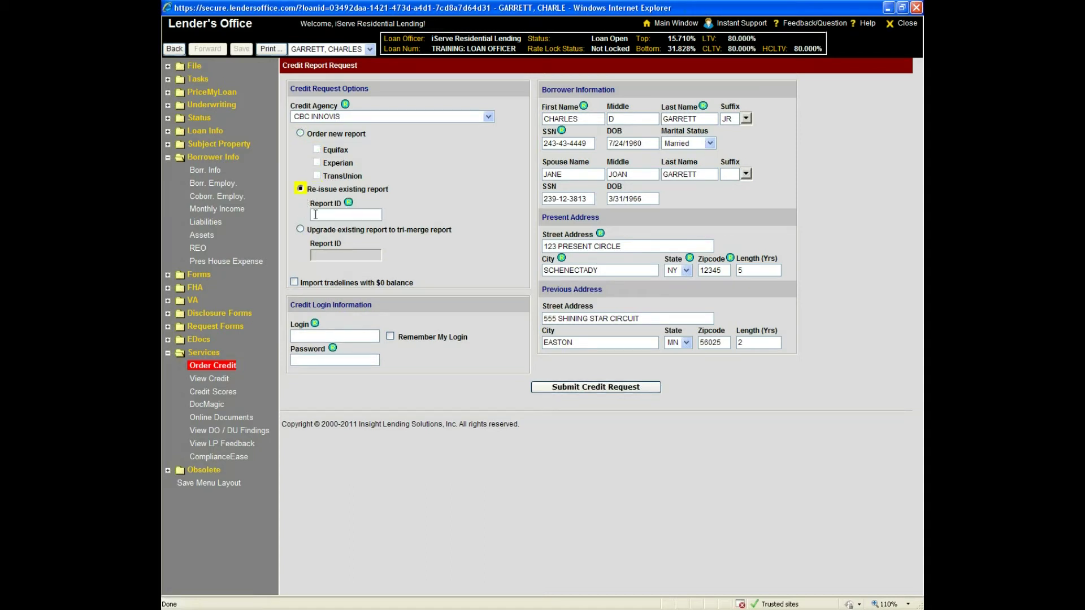
{"action": "left_click", "coordinate": [317, 213]}
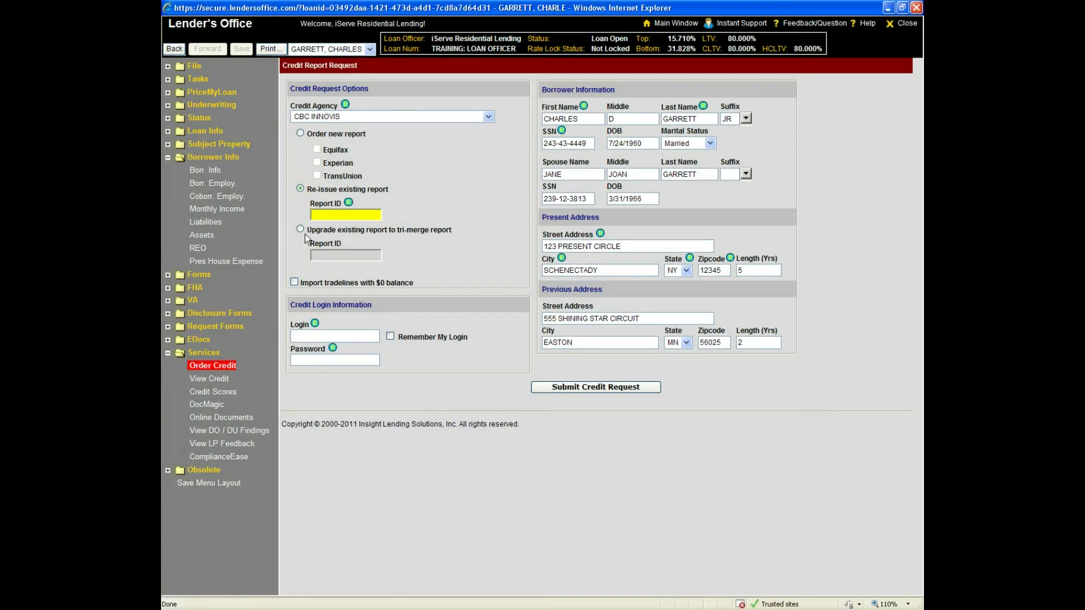
Select 'Upgrade existing report to tri-merge report', leaving login and password empty.
{"action": "left_click", "coordinate": [301, 229]}
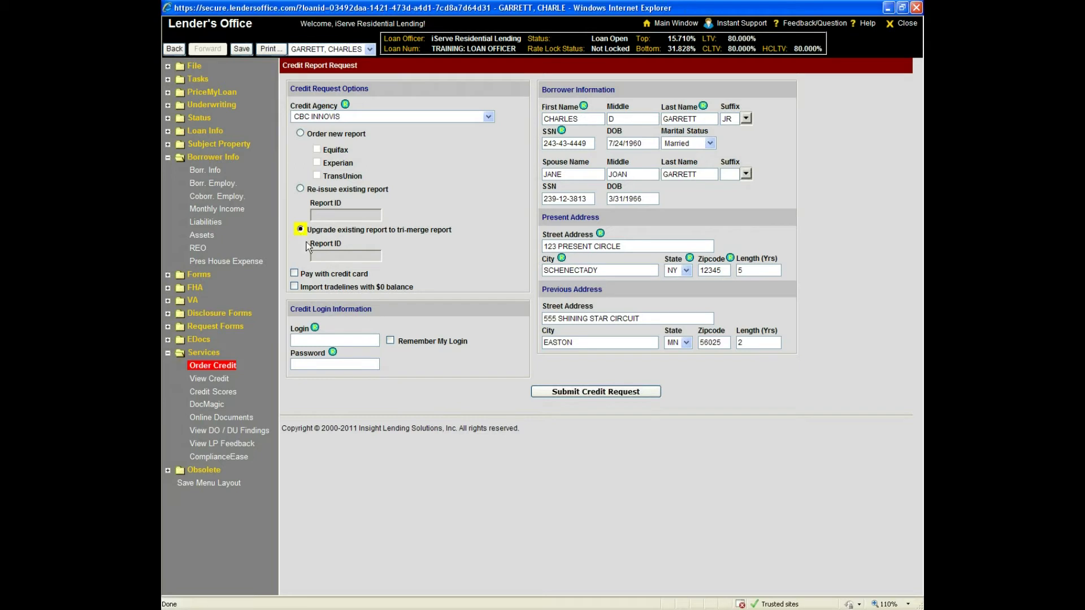
{"action": "left_click", "coordinate": [332, 256]}
{"action": "left_click", "coordinate": [307, 340]}
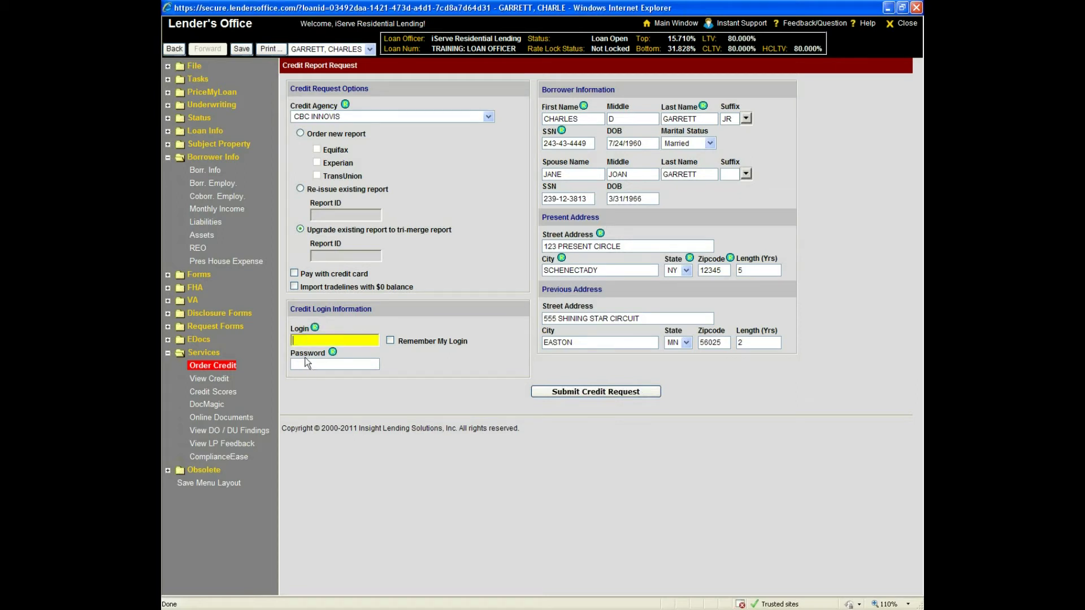
{"action": "left_click", "coordinate": [307, 363]}
{"action": "left_click", "coordinate": [304, 341]}
{"action": "left_click", "coordinate": [306, 364]}
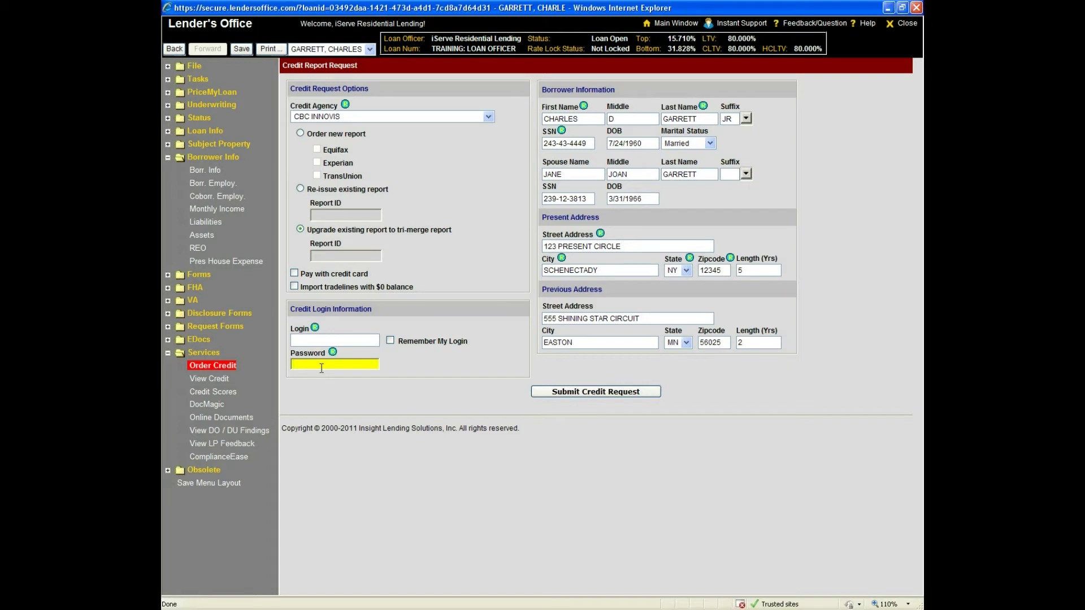
Keep CBC INNOVIS and choose 'Order new report' with Equifax and Experian ticked.
{"action": "left_click", "coordinate": [320, 117]}
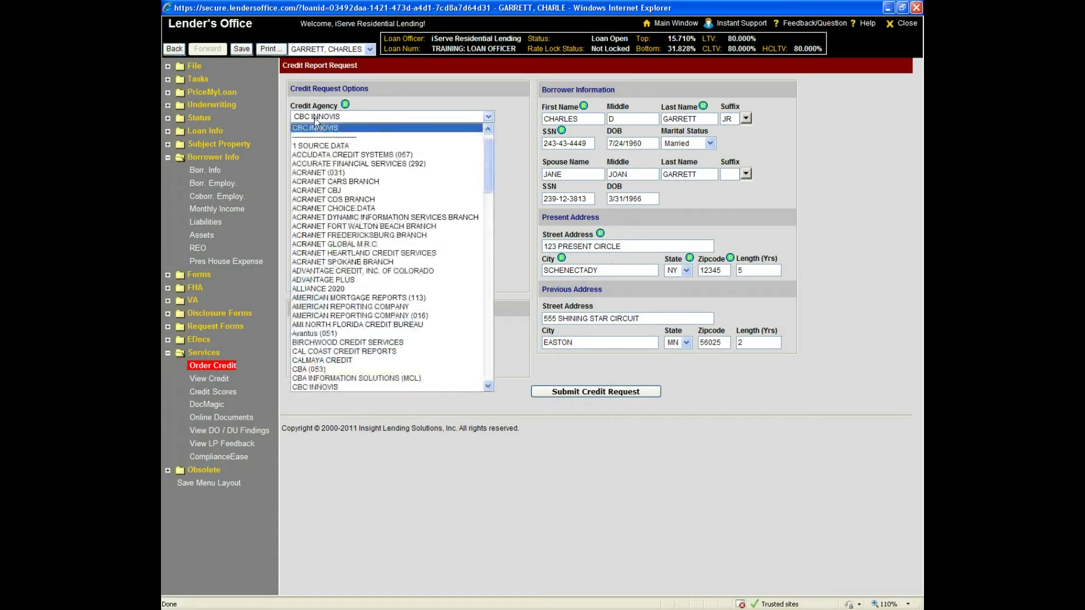
{"action": "left_click", "coordinate": [320, 126]}
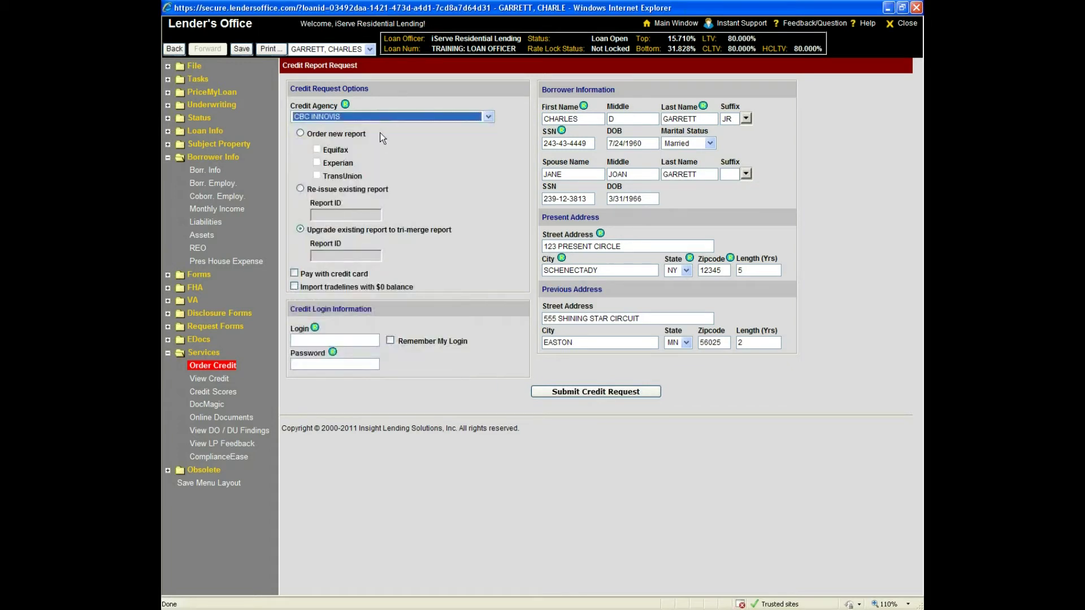
{"action": "left_click", "coordinate": [300, 133]}
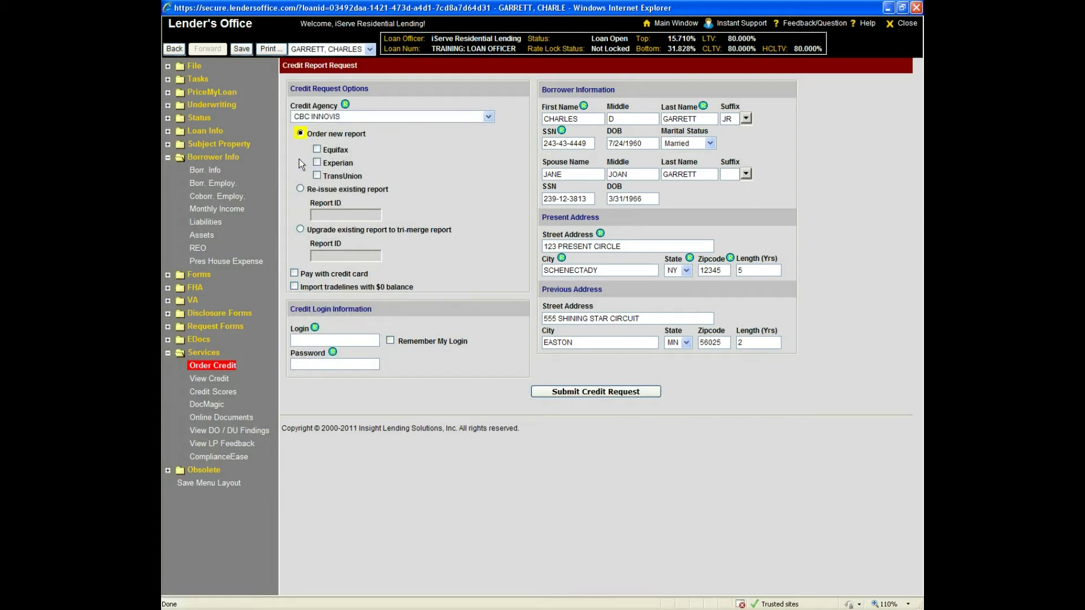
{"action": "left_click", "coordinate": [300, 188]}
{"action": "left_click", "coordinate": [299, 133]}
{"action": "left_click", "coordinate": [317, 149]}
{"action": "left_click", "coordinate": [317, 162]}
Check 'Pay with credit card' for the new report order.
{"action": "left_click", "coordinate": [294, 273]}
{"action": "left_click", "coordinate": [294, 273]}
{"action": "left_click", "coordinate": [338, 339]}
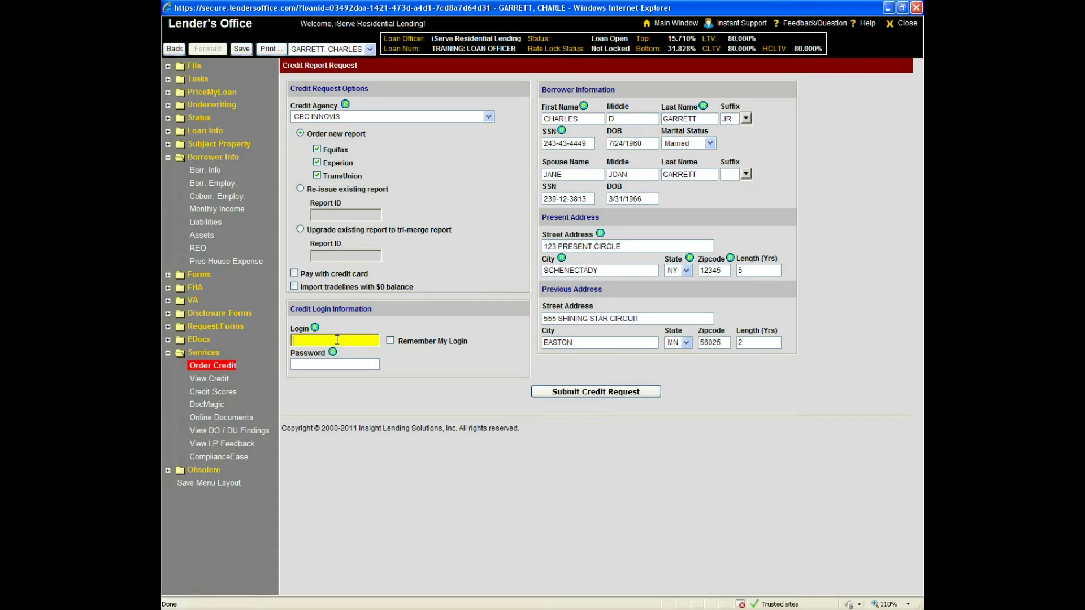
{"action": "left_click", "coordinate": [294, 273]}
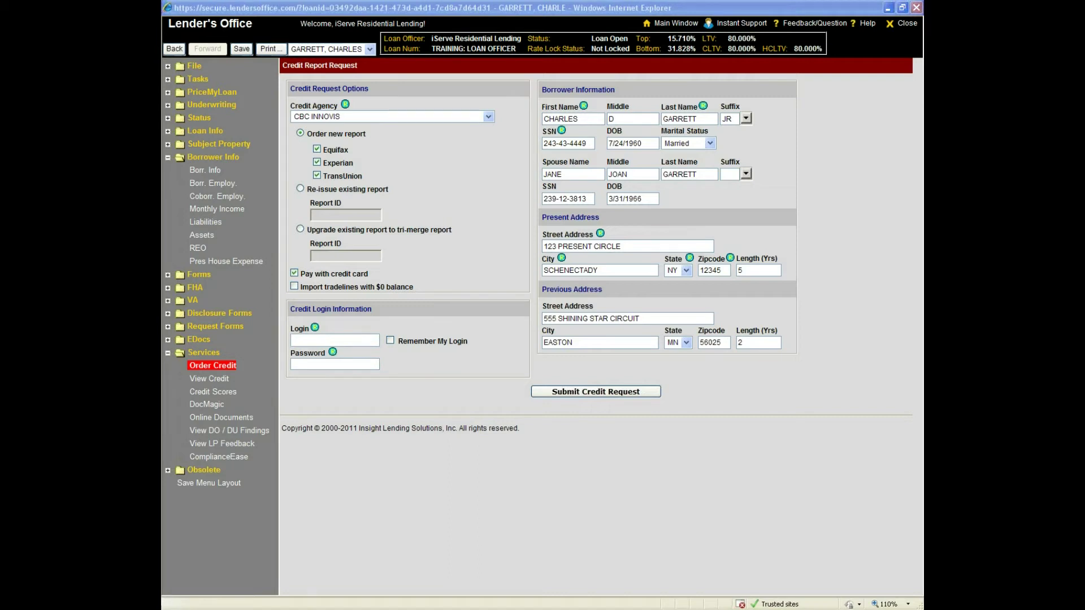
{"action": "left_click", "coordinate": [391, 457]}
Choose 1 SOURCE DATA as the credit agency and select the Re-issue option.
{"action": "left_click", "coordinate": [309, 118]}
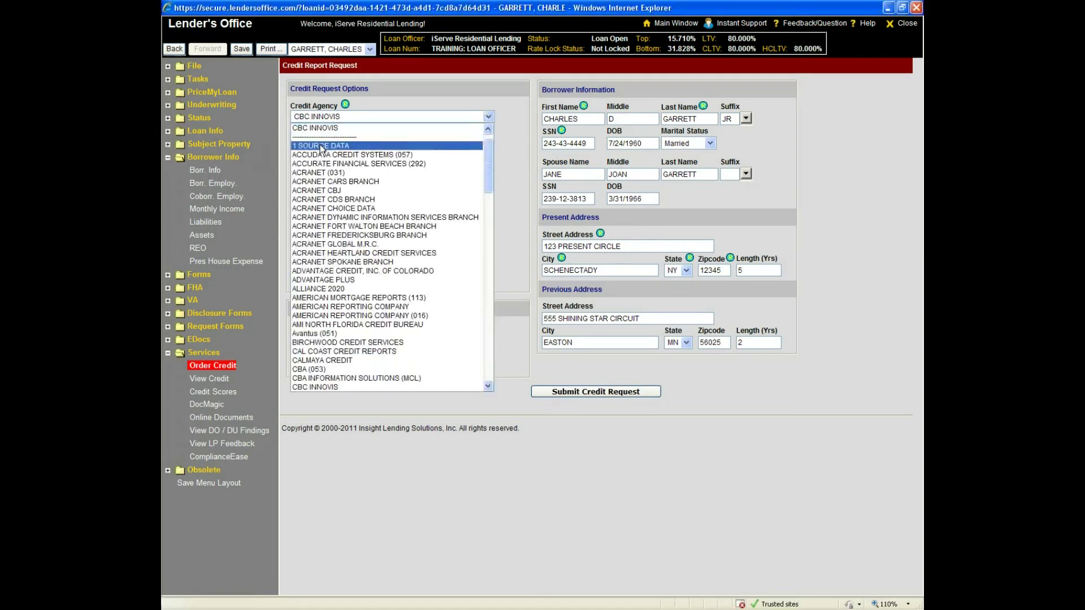
{"action": "left_click", "coordinate": [320, 145]}
{"action": "left_click", "coordinate": [300, 189]}
Submit a re-issue of file 5801 with the Instant View Password, then dismiss the borrower mismatch error.
{"action": "left_click", "coordinate": [330, 216]}
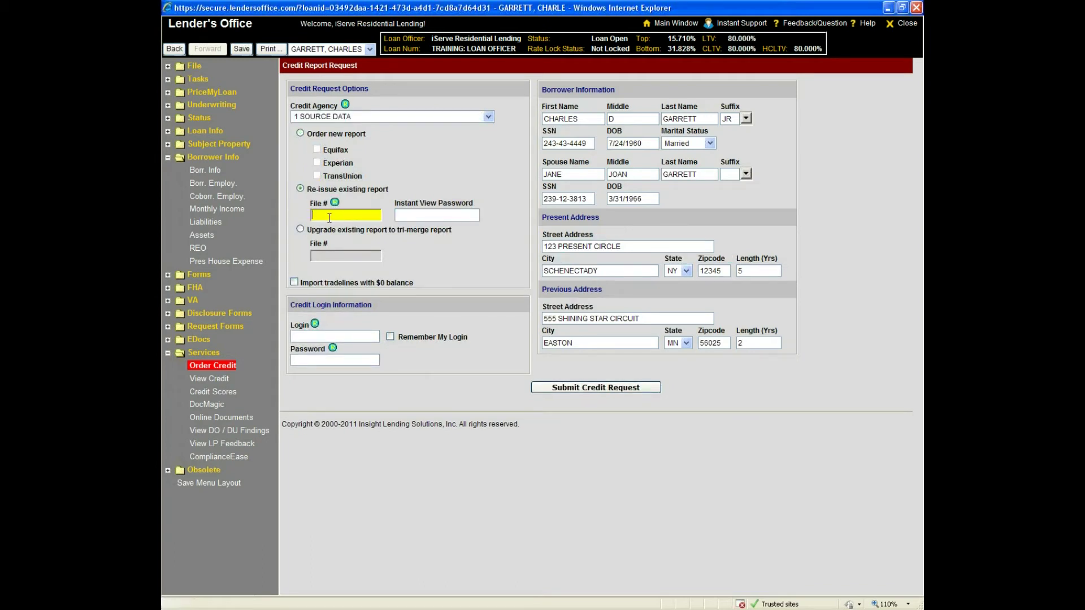
{"action": "key", "text": "Tab"}
{"action": "left_click", "coordinate": [537, 427]}
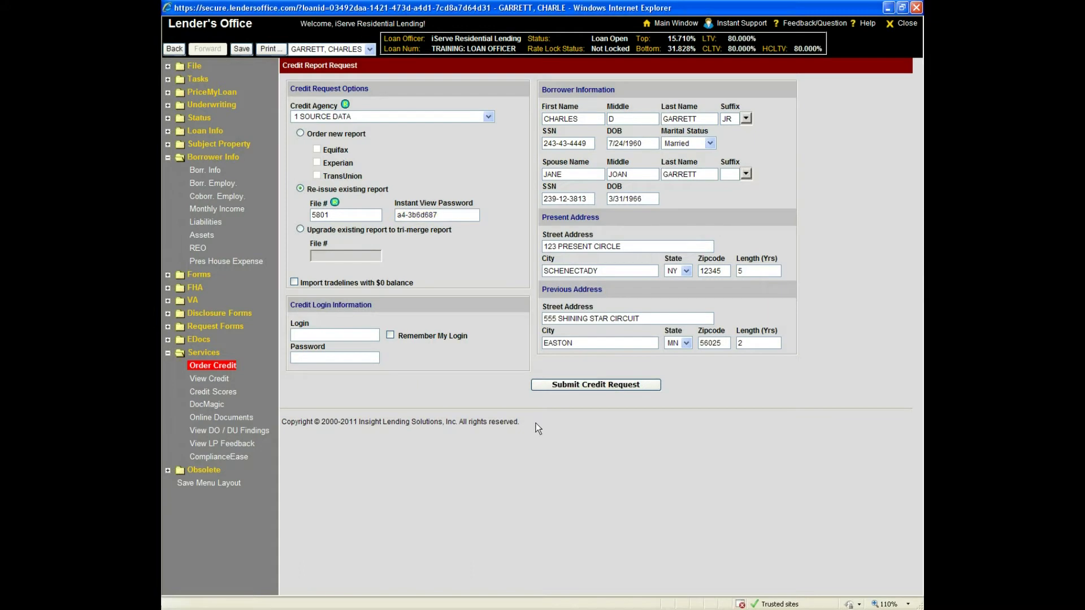
{"action": "left_click", "coordinate": [570, 382]}
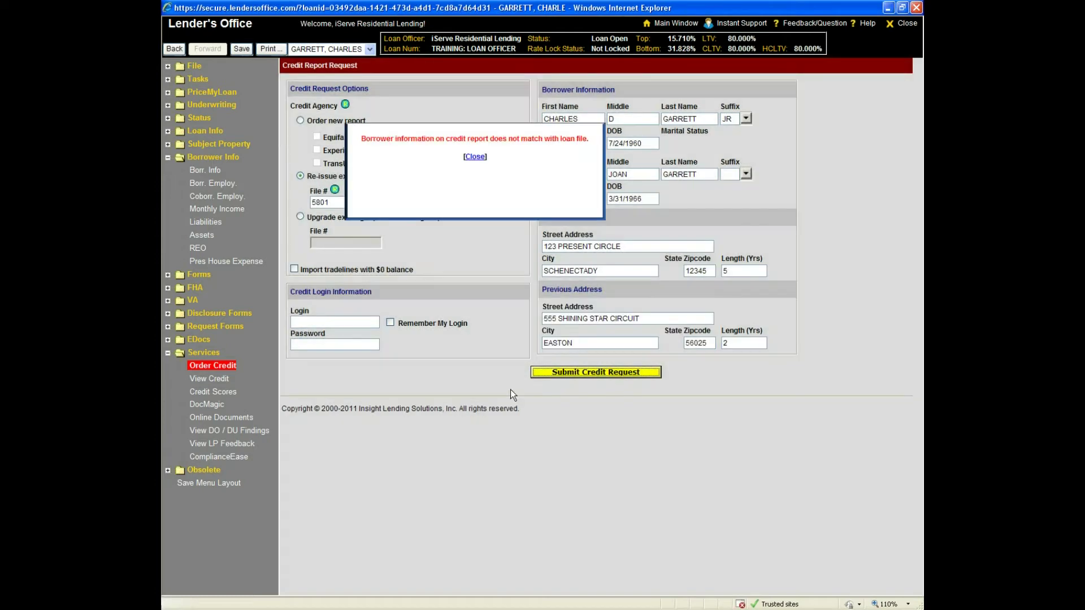
{"action": "left_click", "coordinate": [476, 158]}
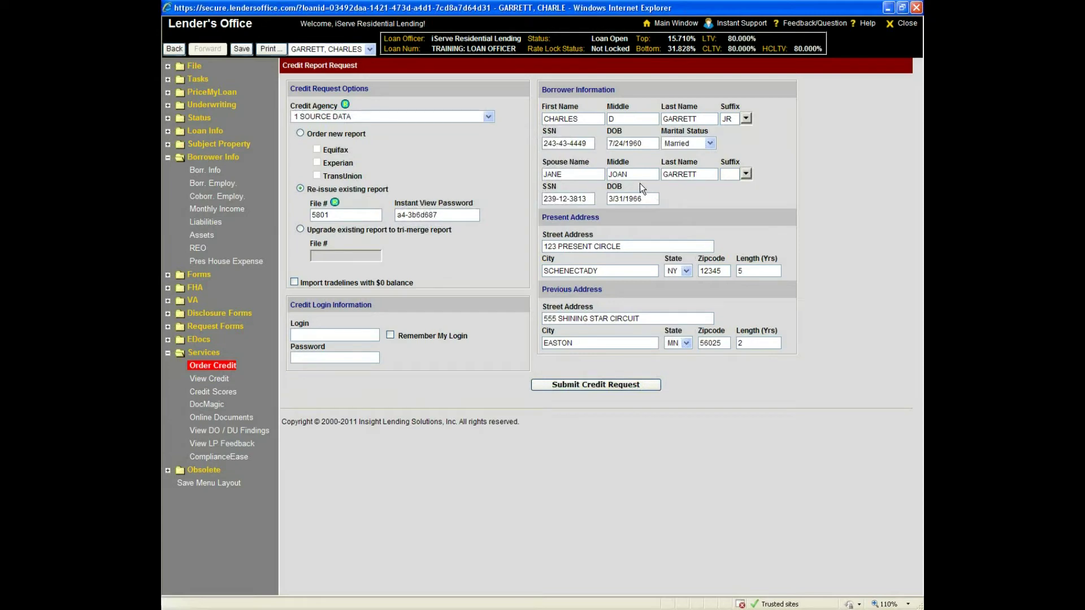
Save the loan, delete the spouse in Borr / Coborr Management, and return to the credit request.
{"action": "left_click", "coordinate": [194, 65]}
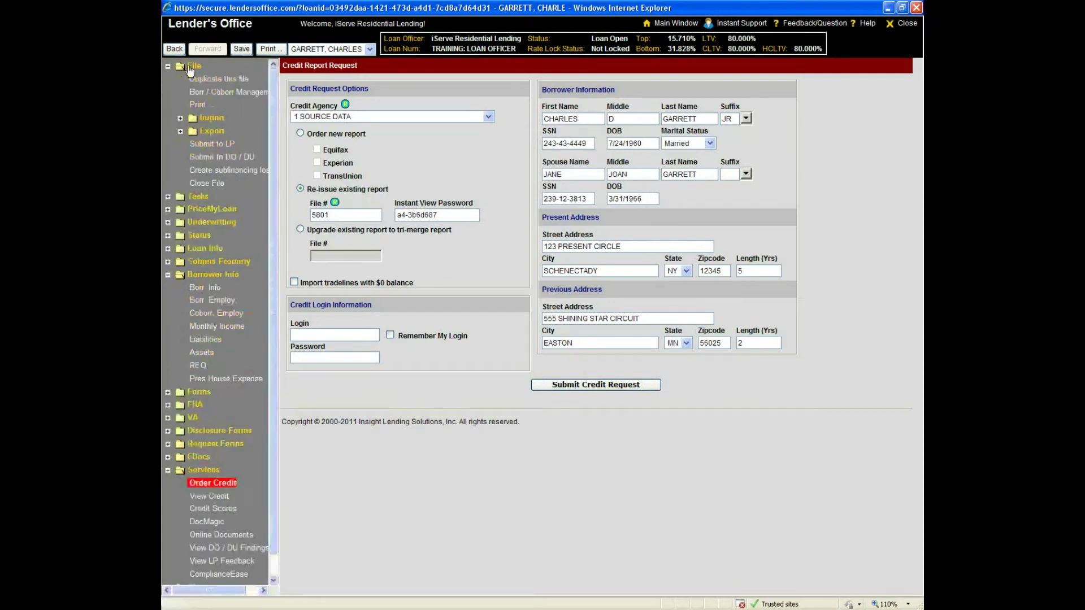
{"action": "left_click", "coordinate": [207, 92]}
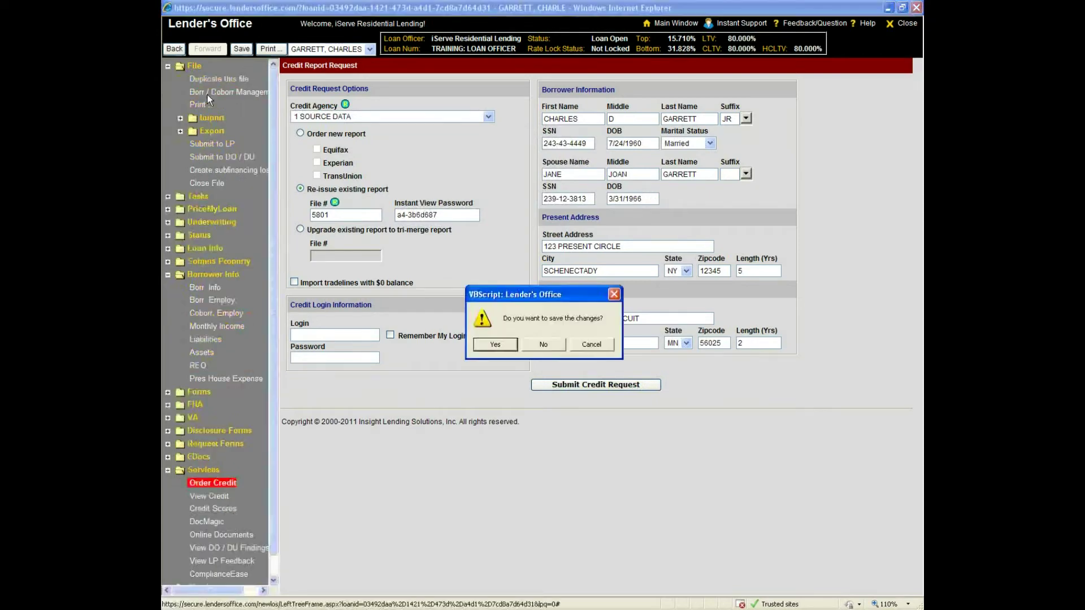
{"action": "left_click", "coordinate": [496, 345]}
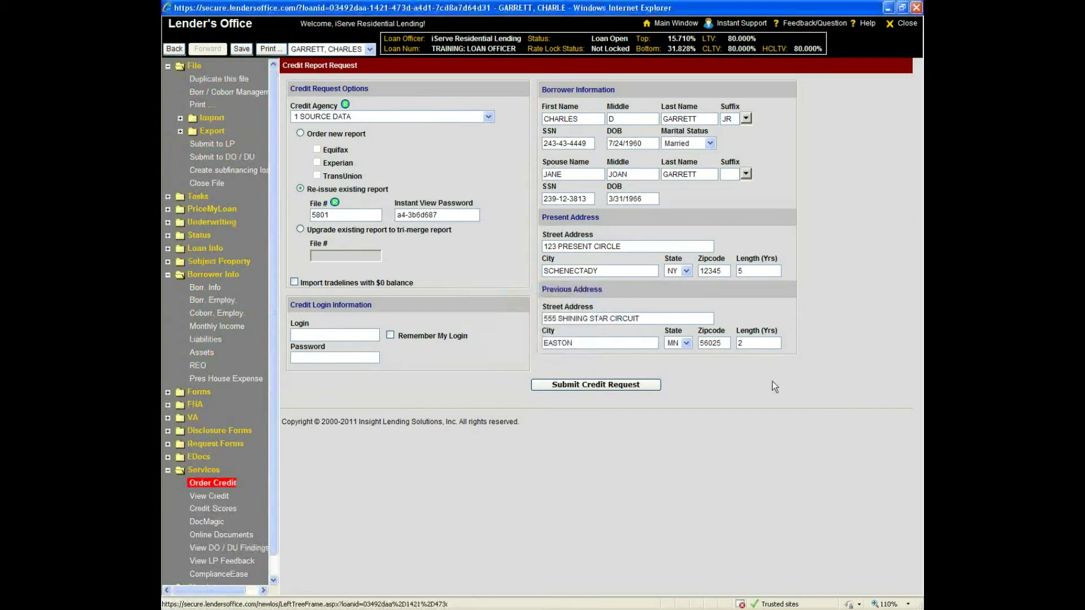
{"action": "left_click", "coordinate": [627, 101]}
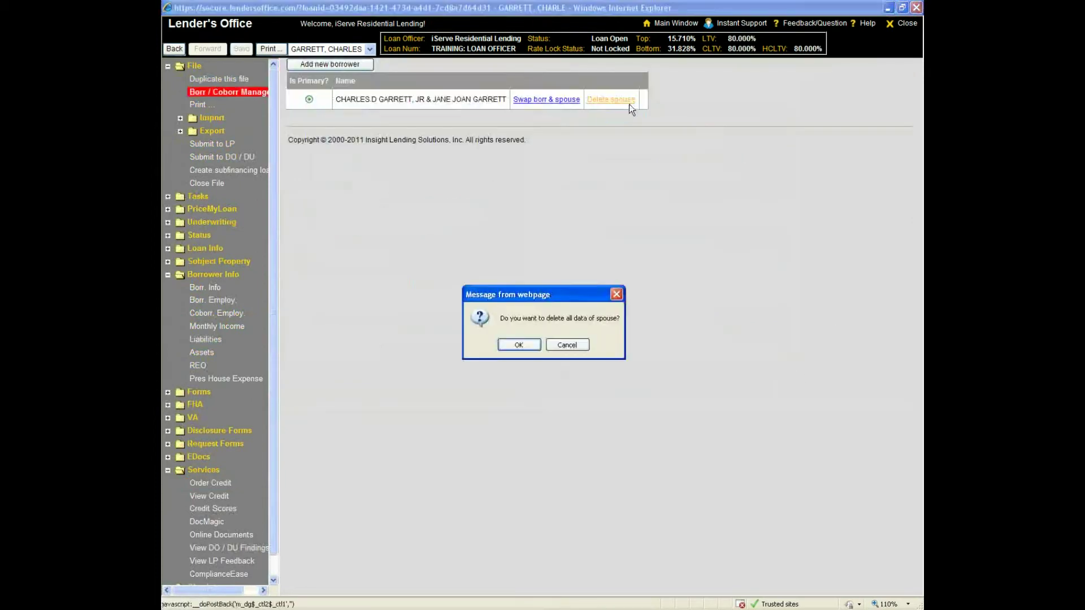
{"action": "left_click", "coordinate": [510, 345]}
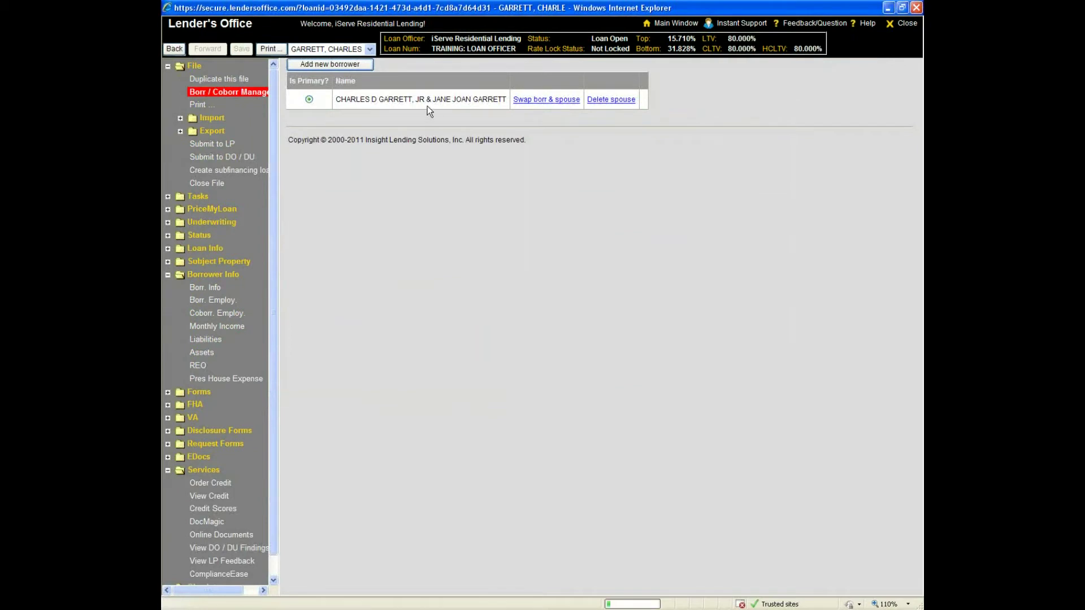
{"action": "left_click", "coordinate": [174, 49]}
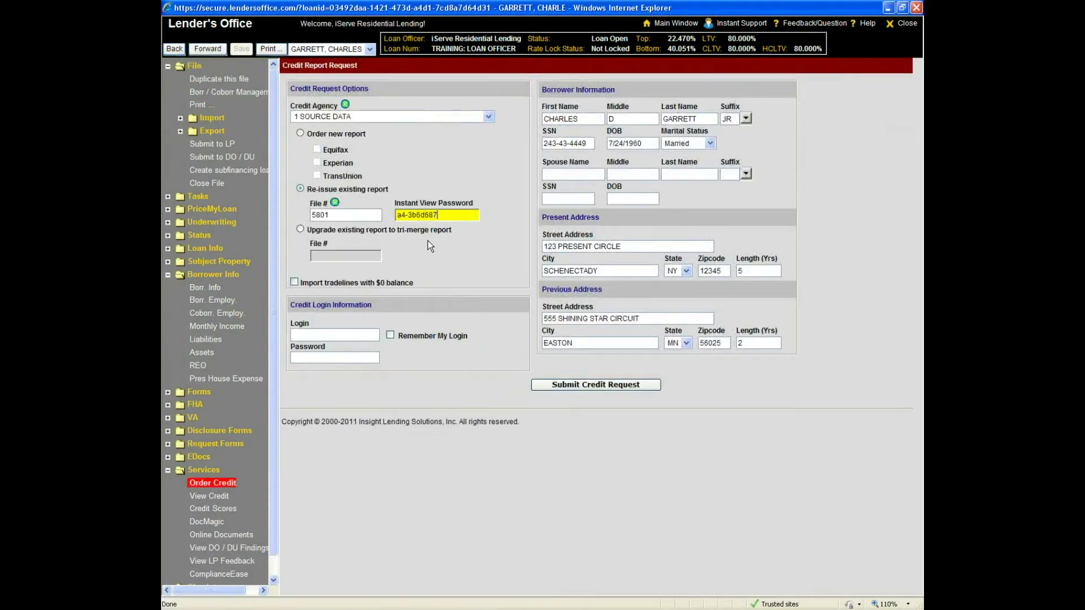
Submit the file 5801 re-issue and replace existing liabilities with those imported from the report.
{"action": "left_click", "coordinate": [555, 387]}
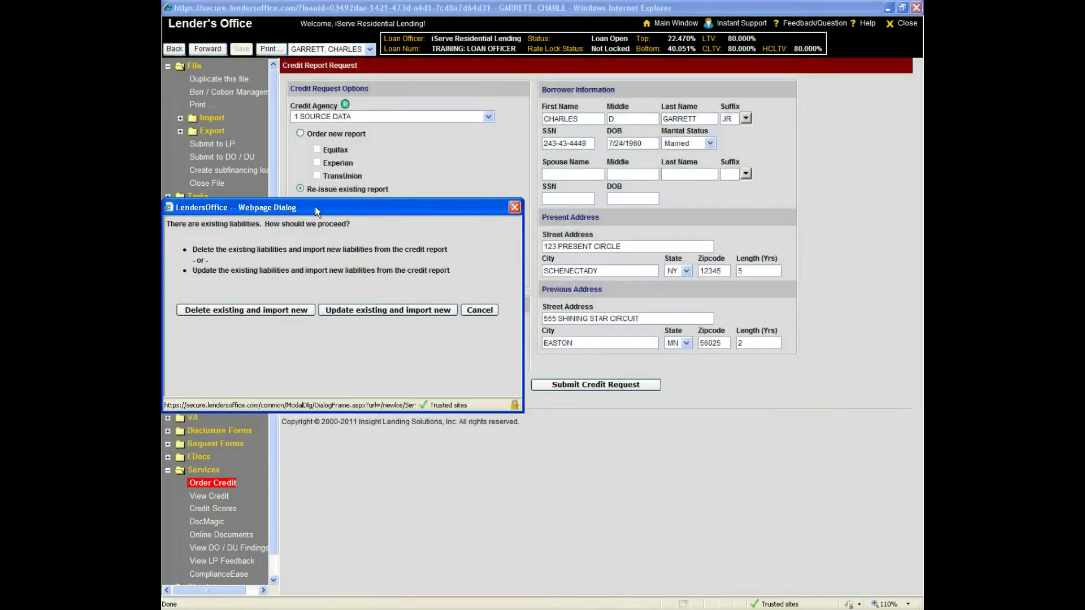
{"action": "left_click_drag", "start_coordinate": [316, 211], "coordinate": [594, 273]}
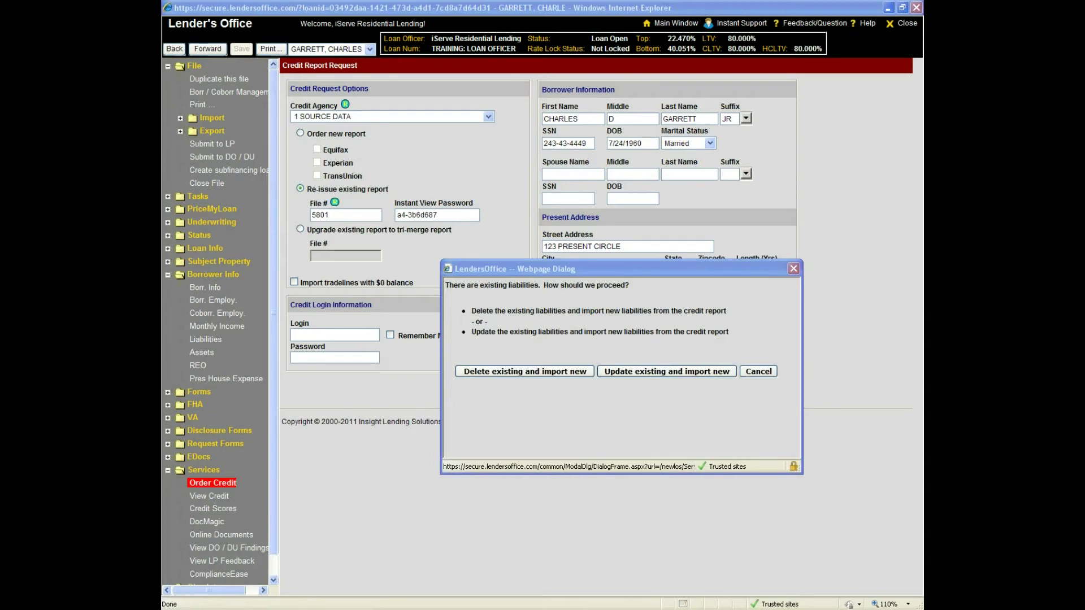
{"action": "left_click_drag", "start_coordinate": [632, 269], "coordinate": [579, 196]}
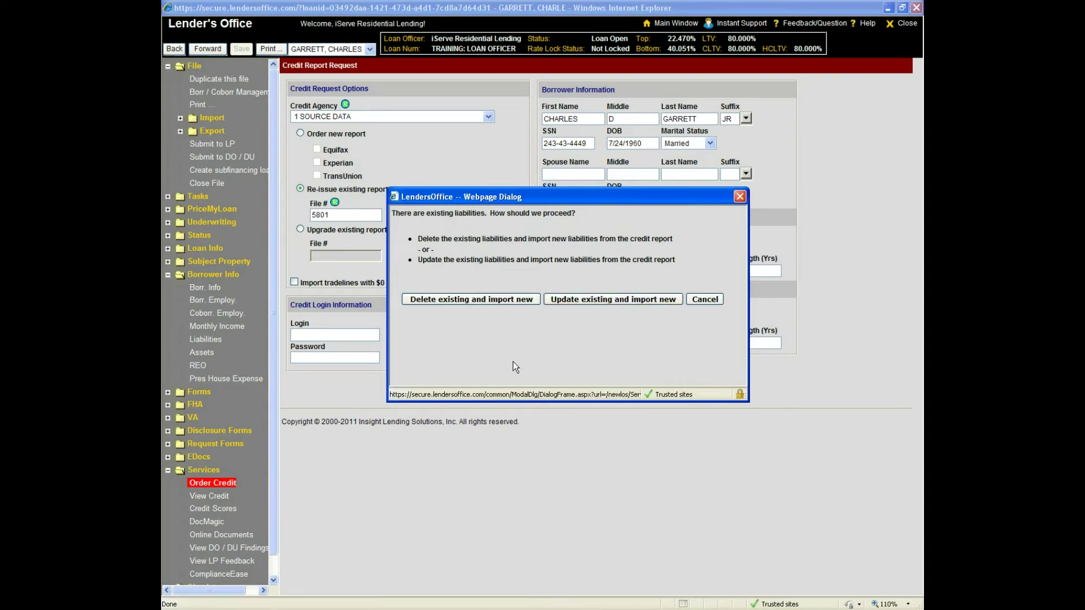
{"action": "left_click", "coordinate": [469, 303]}
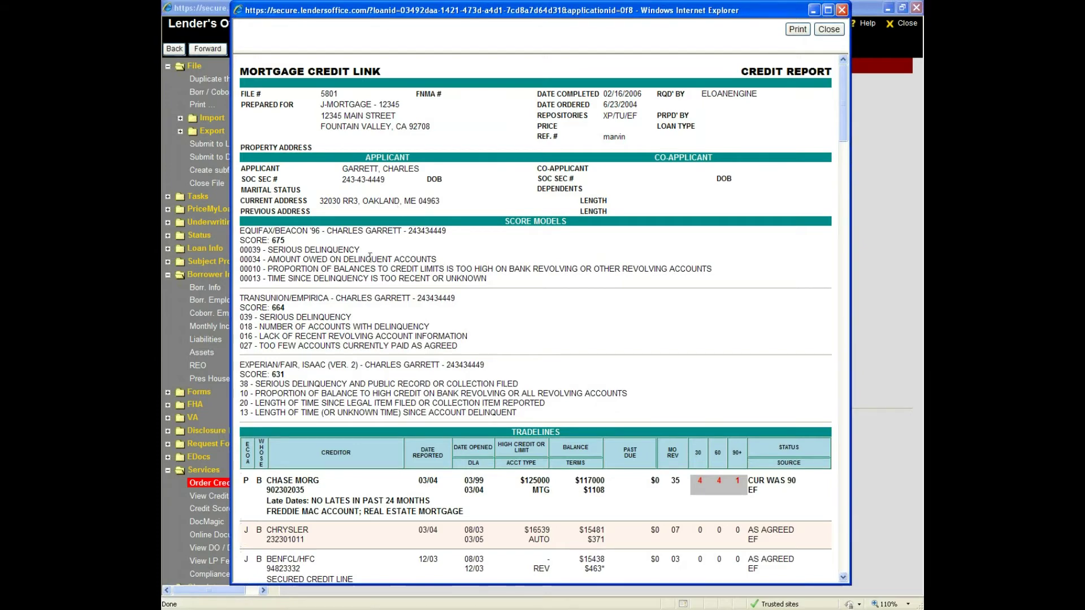
Review the credit report, close it, and open the loan's Liabilities page.
{"action": "scroll", "coordinate": [636, 226], "scroll_direction": "down", "scroll_amount": 5}
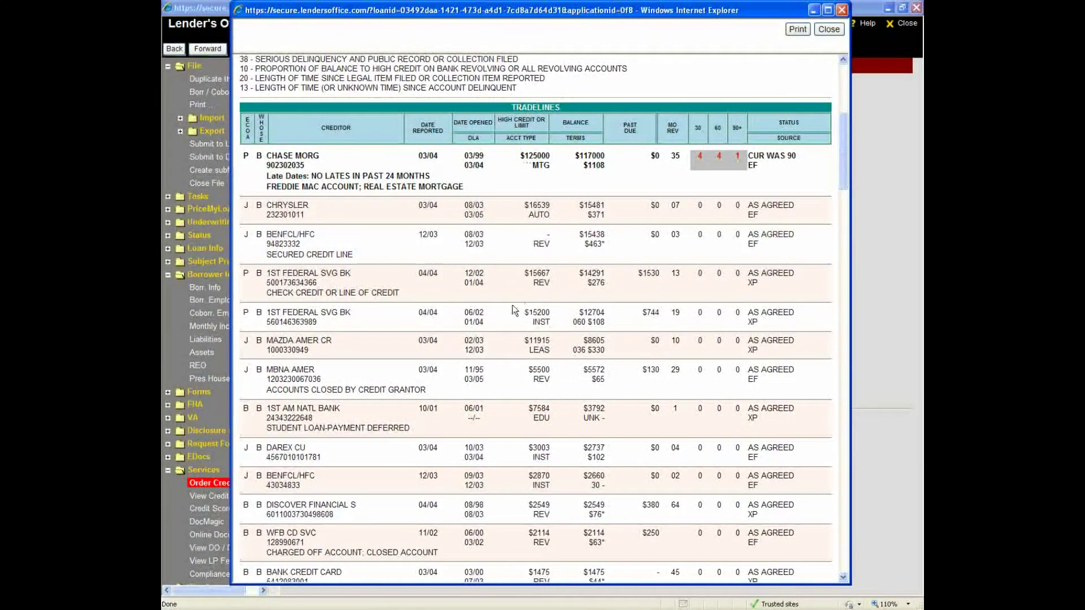
{"action": "scroll", "coordinate": [514, 309], "scroll_direction": "down", "scroll_amount": 4}
{"action": "scroll", "coordinate": [514, 309], "scroll_direction": "down", "scroll_amount": 1}
{"action": "left_click", "coordinate": [827, 33]}
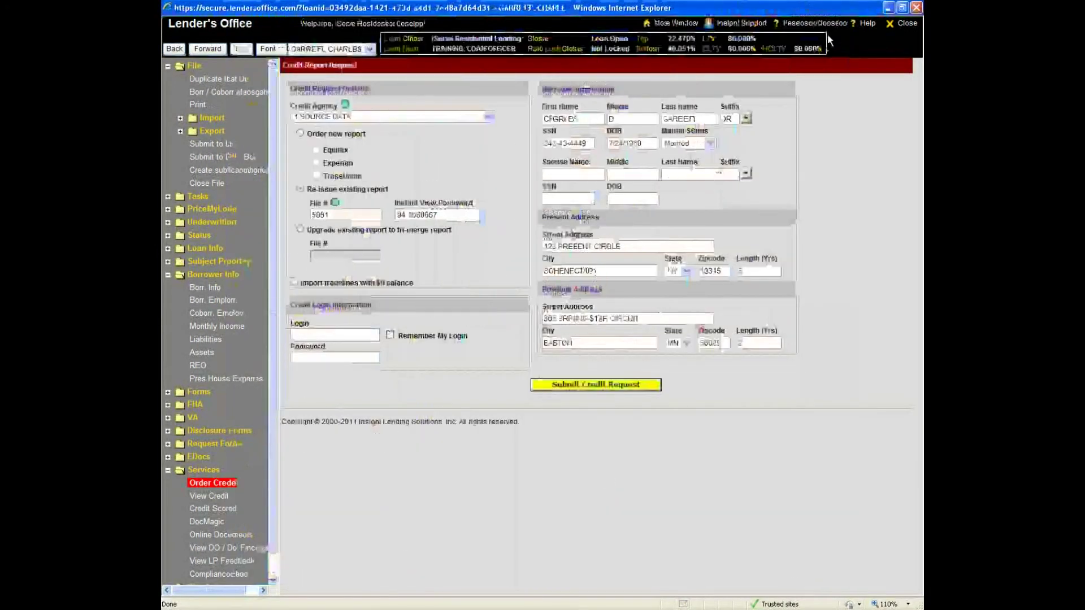
{"action": "left_click", "coordinate": [214, 340]}
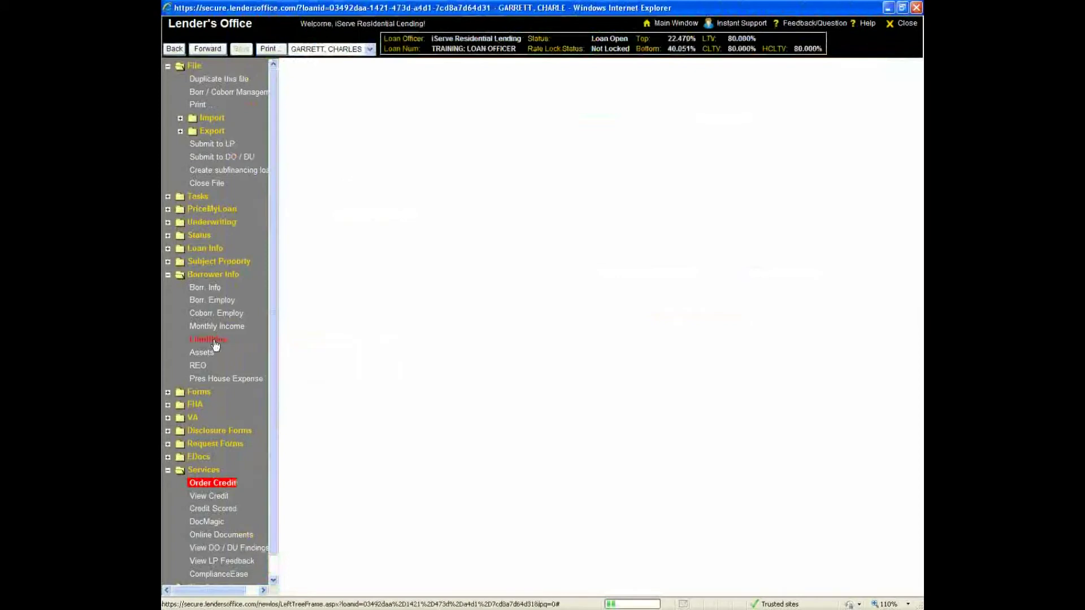
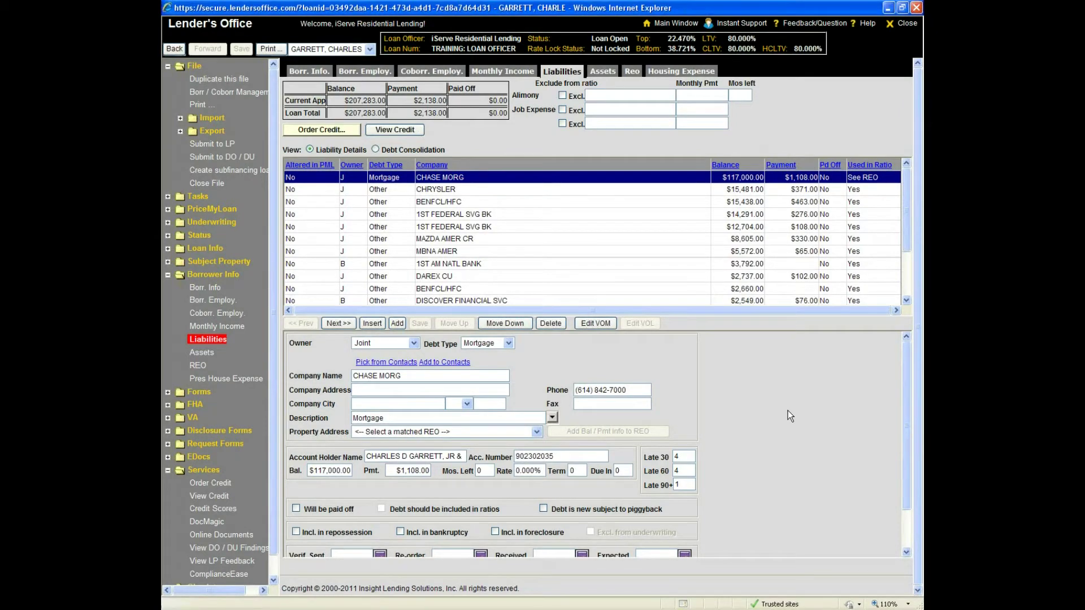
Minimize the loan file window, leaving its Liabilities page, to return to the Your Pipeline list.
{"action": "left_click", "coordinate": [888, 9]}
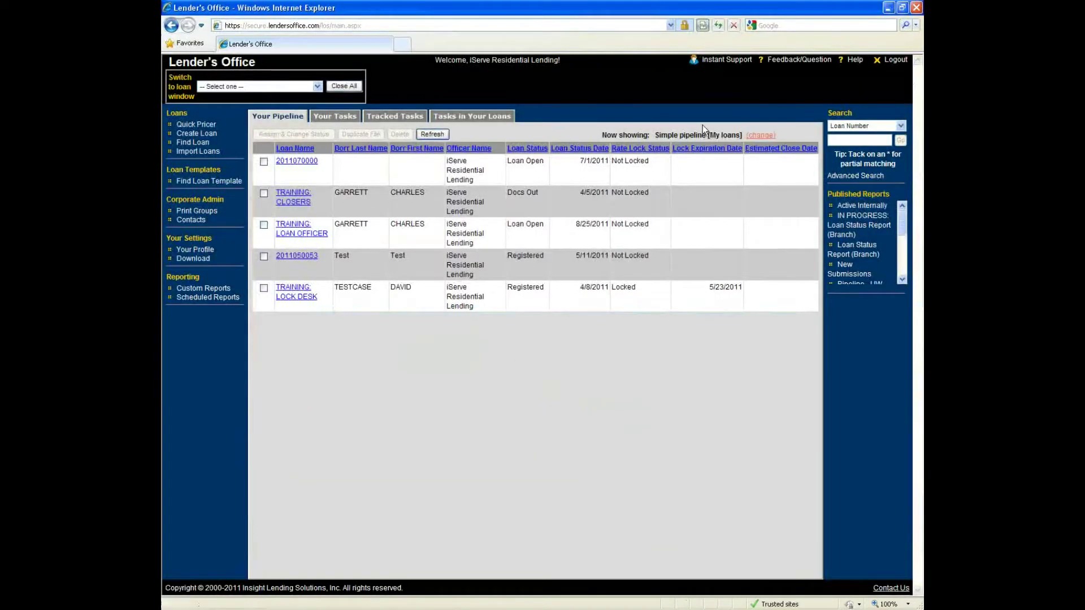
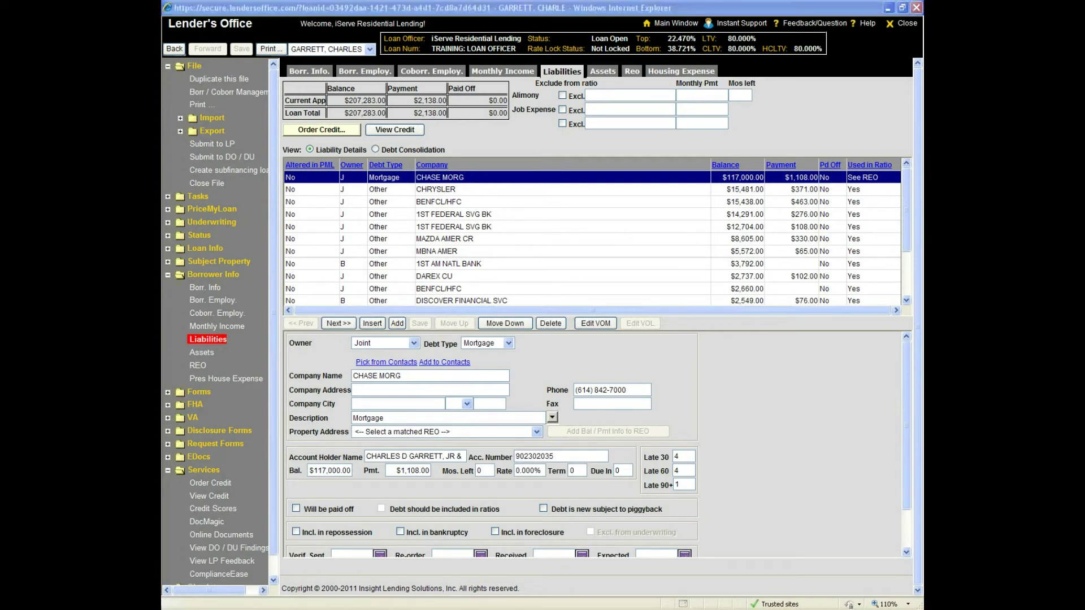
Check CHASE MORG's Owner and Debt Type, keeping Mortgage, then open the BENFCL/HFC debt details.
{"action": "left_click", "coordinate": [826, 444]}
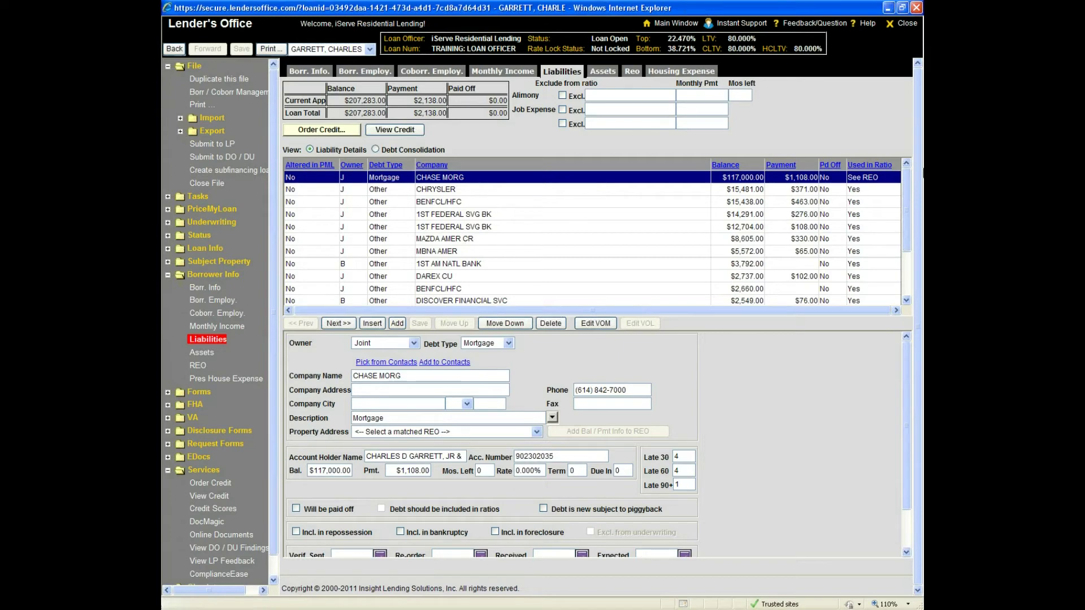
{"action": "mouse_move", "coordinate": [907, 177]}
{"action": "left_mouse_down"}
{"action": "mouse_move", "coordinate": [908, 231]}
{"action": "mouse_move", "coordinate": [911, 186]}
{"action": "left_mouse_up"}
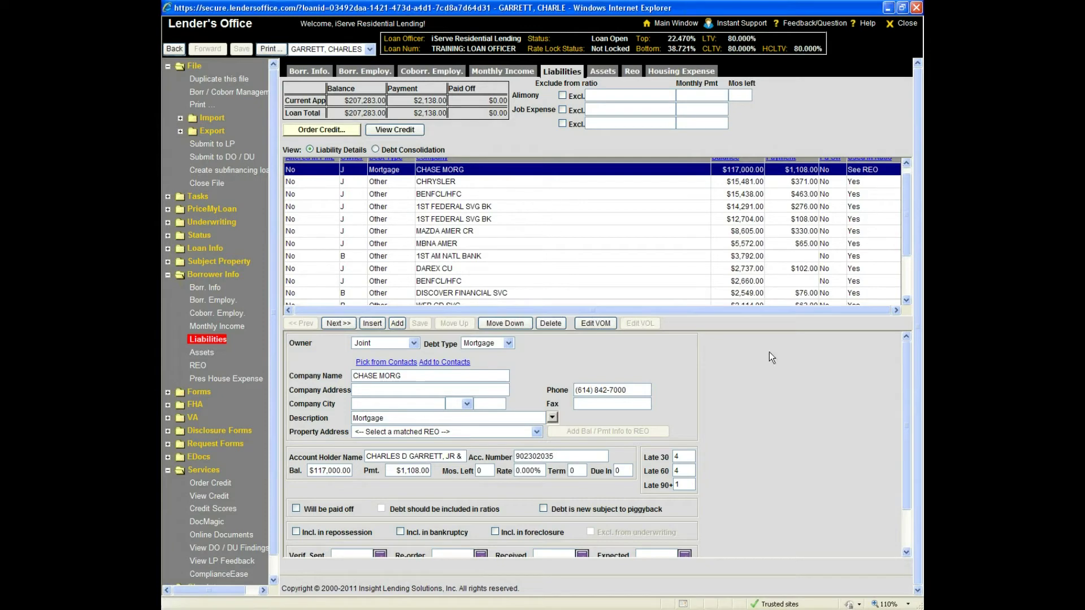
{"action": "left_click", "coordinate": [398, 343]}
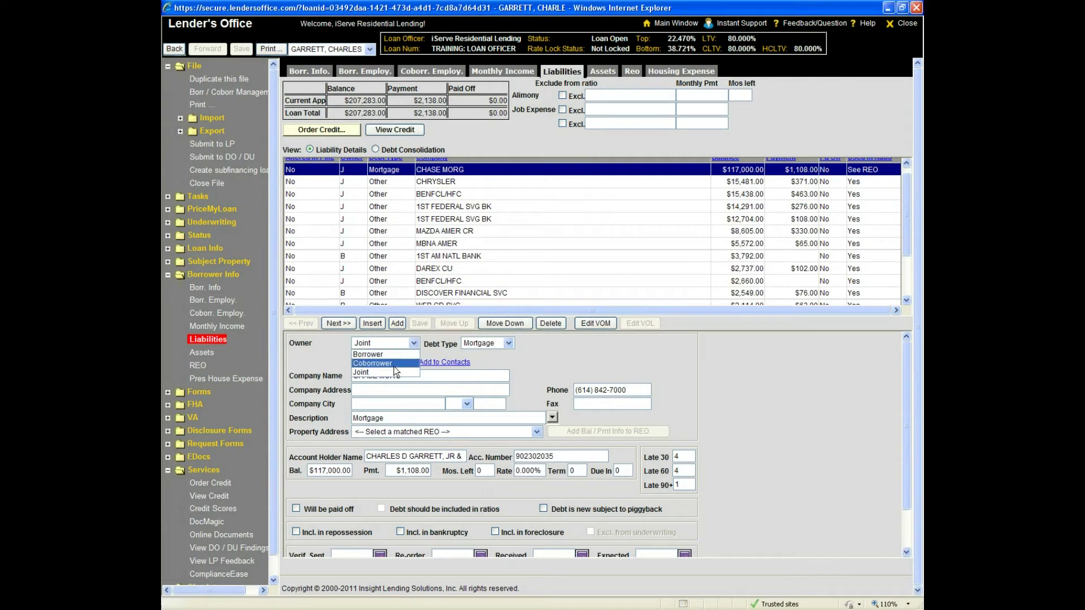
{"action": "left_click", "coordinate": [506, 343]}
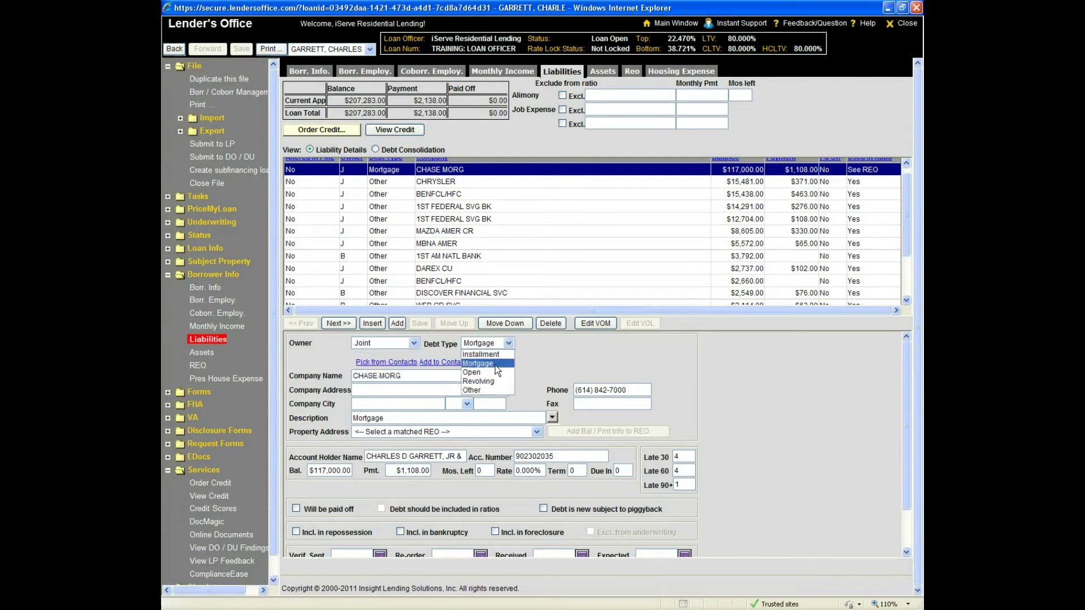
{"action": "left_click", "coordinate": [573, 368]}
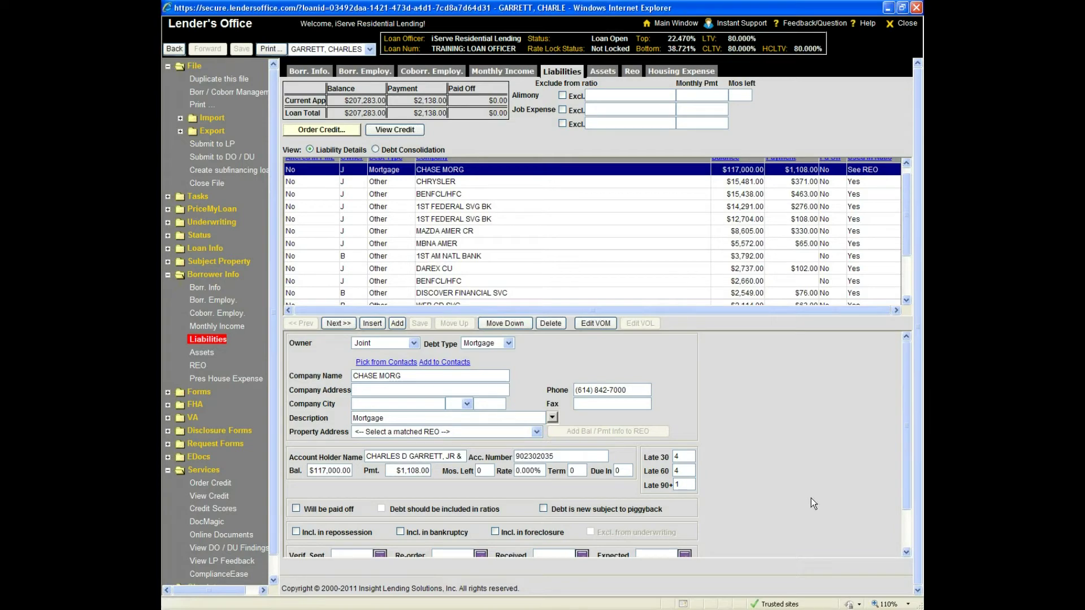
{"action": "left_click", "coordinate": [659, 198]}
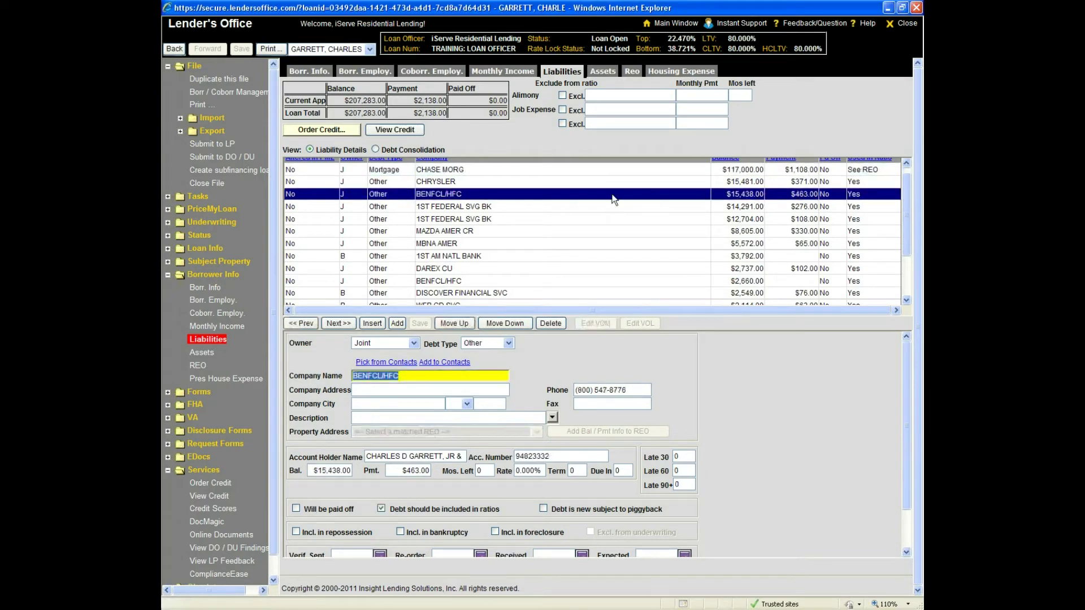
Mark the CHRYSLER debt as 'Will be paid off' and save.
{"action": "left_click", "coordinate": [471, 185]}
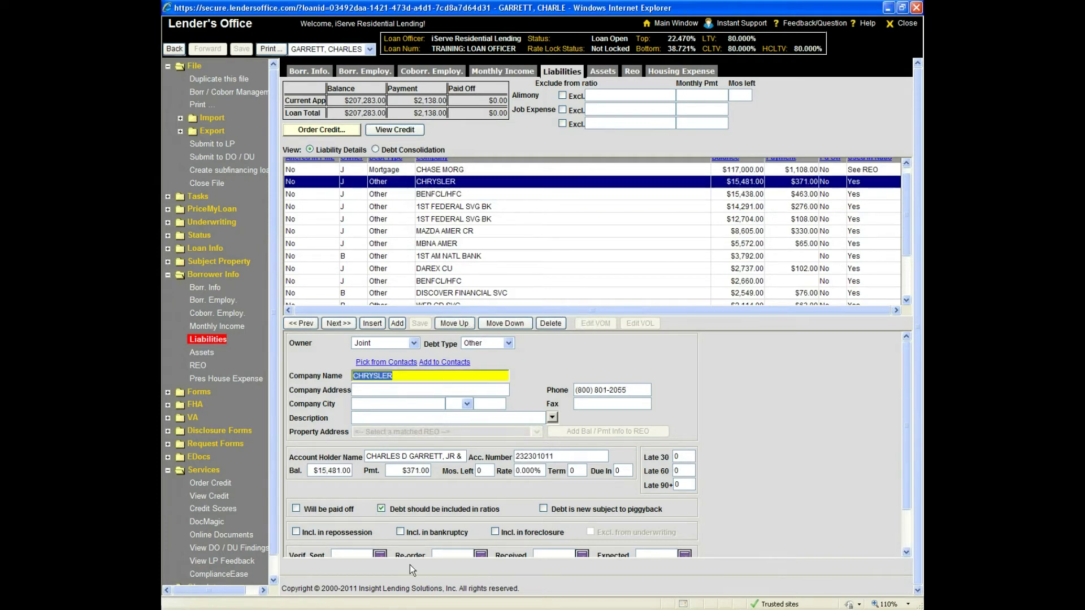
{"action": "left_click", "coordinate": [296, 509]}
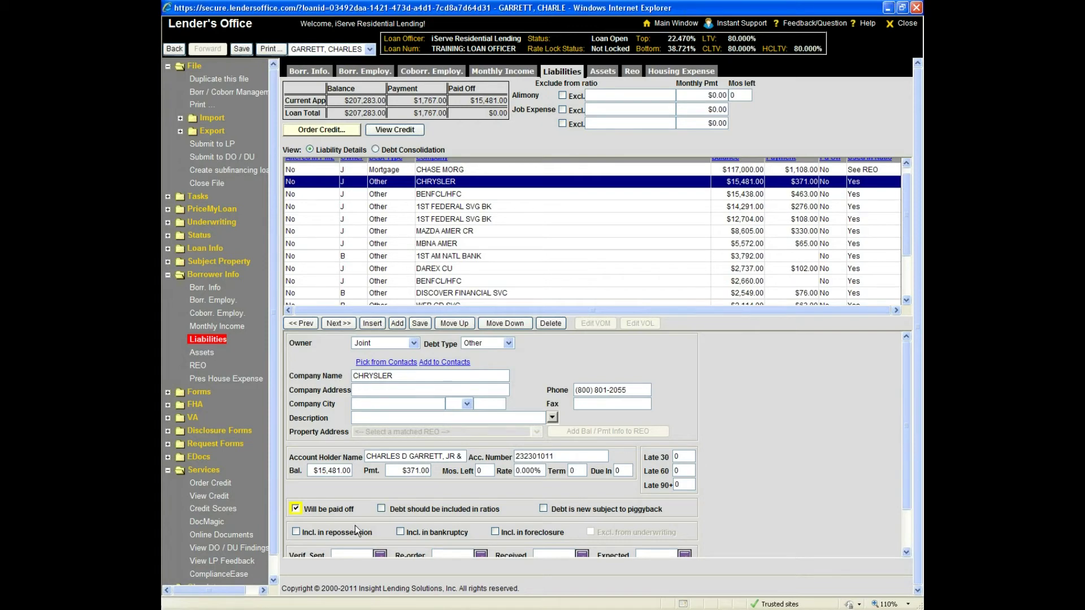
{"action": "left_click", "coordinate": [419, 325]}
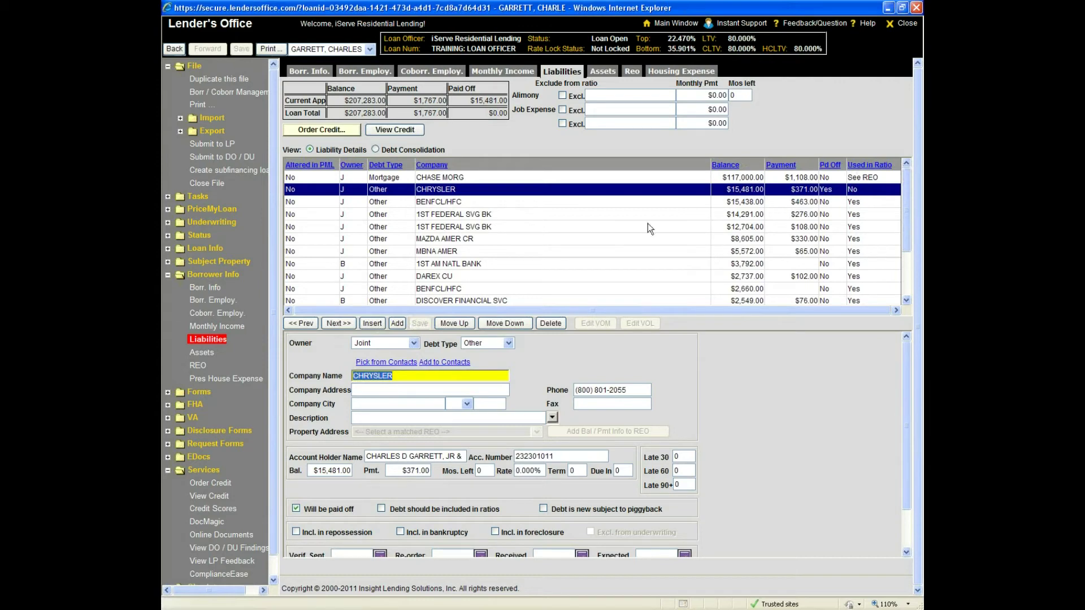
Mark BENFCL/HFC as 'Will be paid off', keep it included in ratios, and save.
{"action": "left_click", "coordinate": [595, 205]}
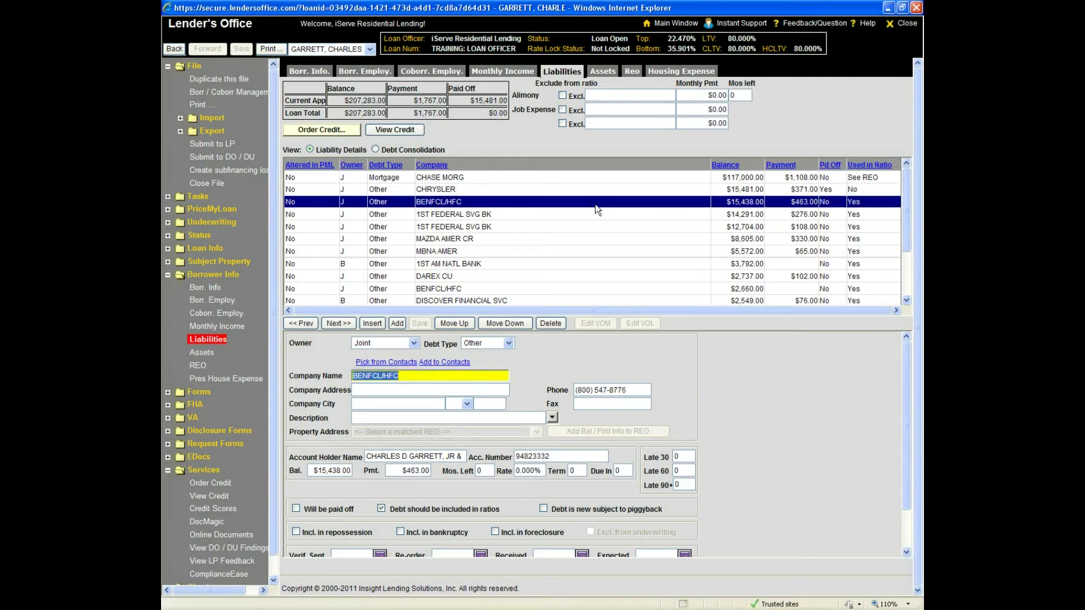
{"action": "left_click", "coordinate": [295, 508]}
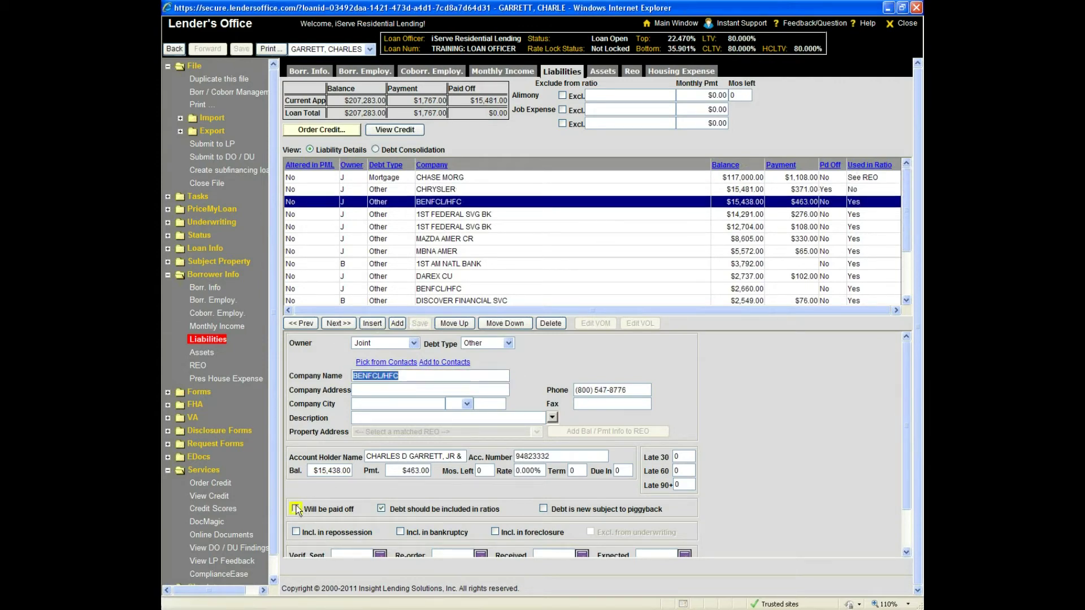
{"action": "left_click", "coordinate": [333, 497]}
{"action": "left_click", "coordinate": [382, 509]}
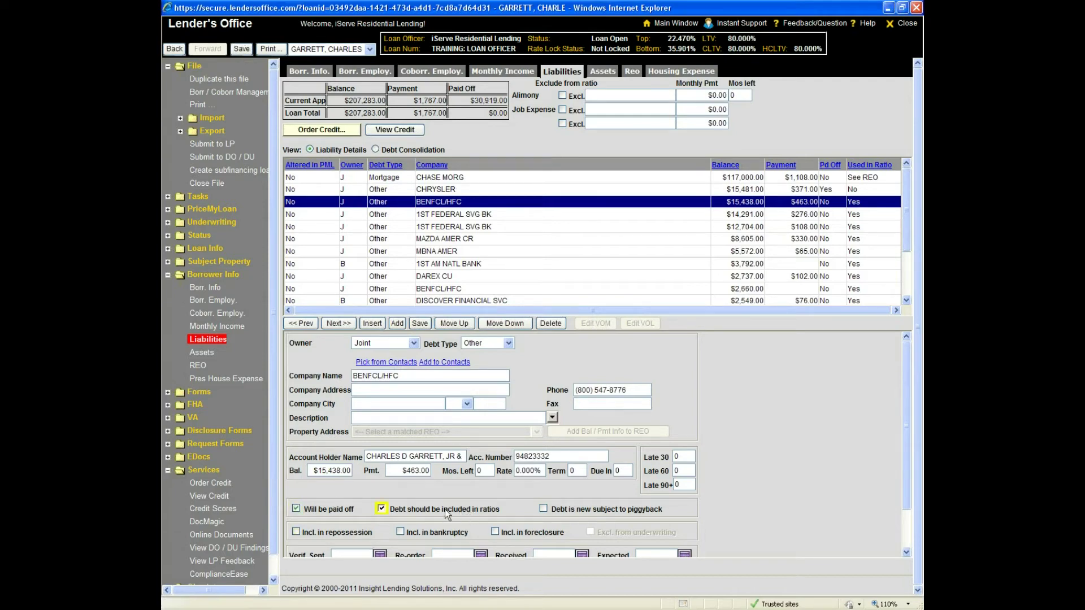
{"action": "left_click", "coordinate": [418, 323]}
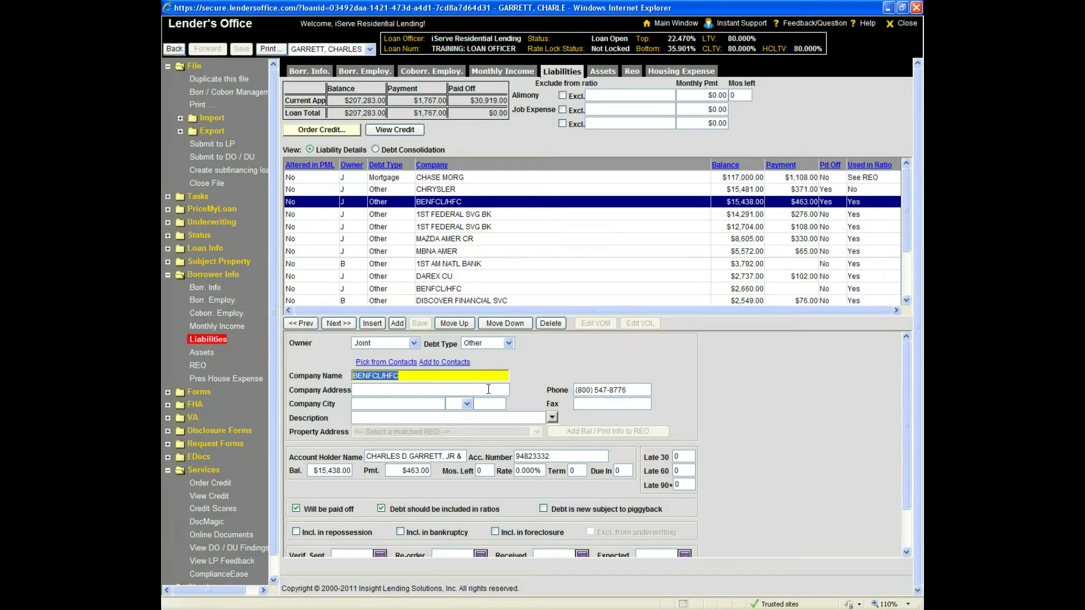
{"action": "left_click", "coordinate": [859, 463]}
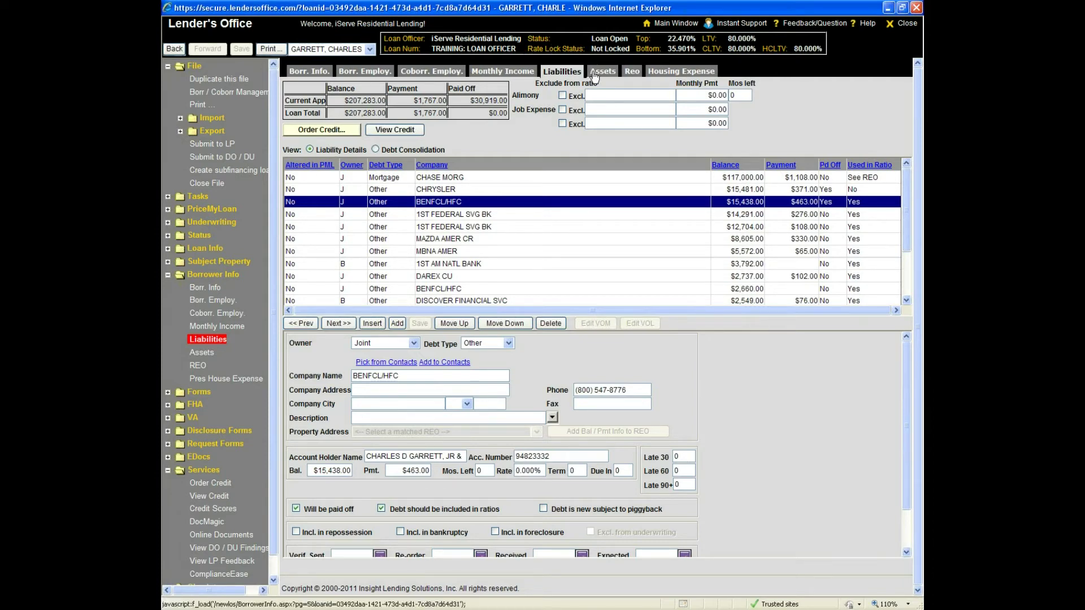
Browse a new asset's Owner and Type choices, leaving Checking, then view the two REO properties.
{"action": "left_click", "coordinate": [593, 76]}
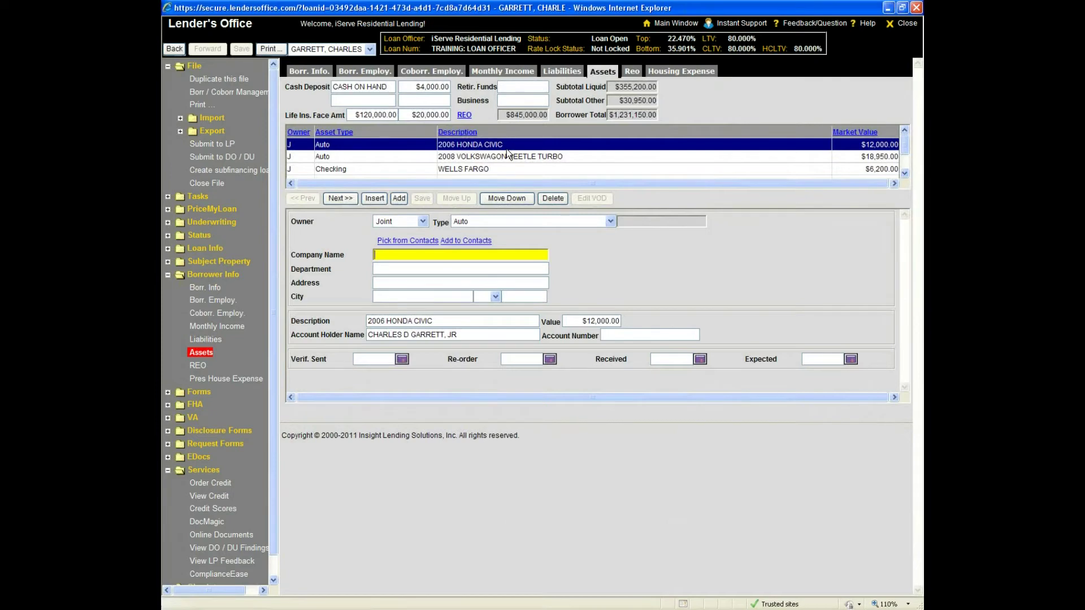
{"action": "left_click", "coordinate": [399, 198]}
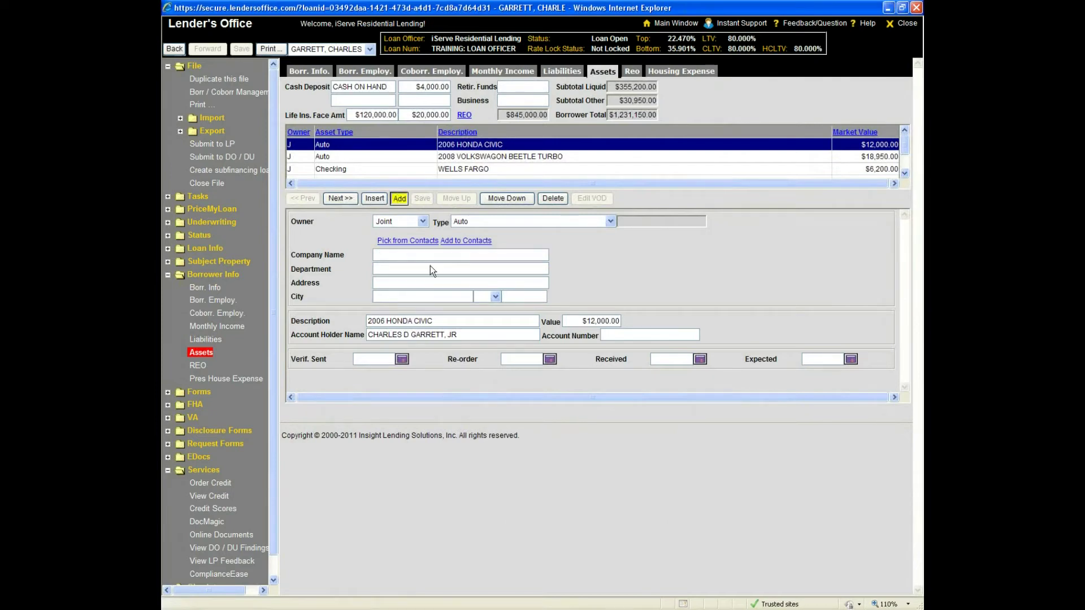
{"action": "left_click", "coordinate": [422, 222]}
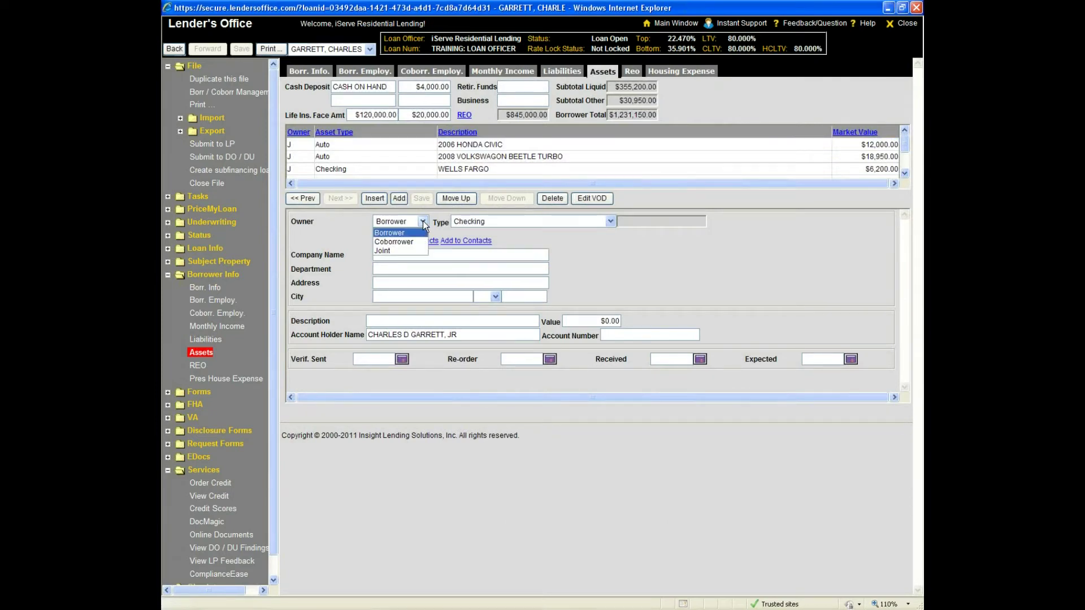
{"action": "left_click", "coordinate": [547, 222]}
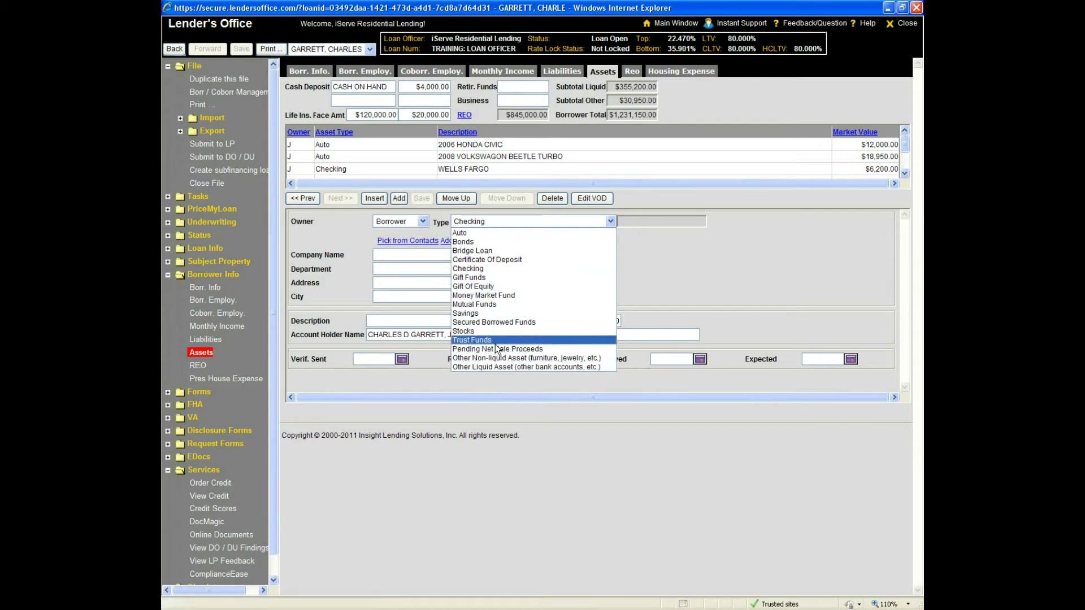
{"action": "left_click", "coordinate": [750, 281]}
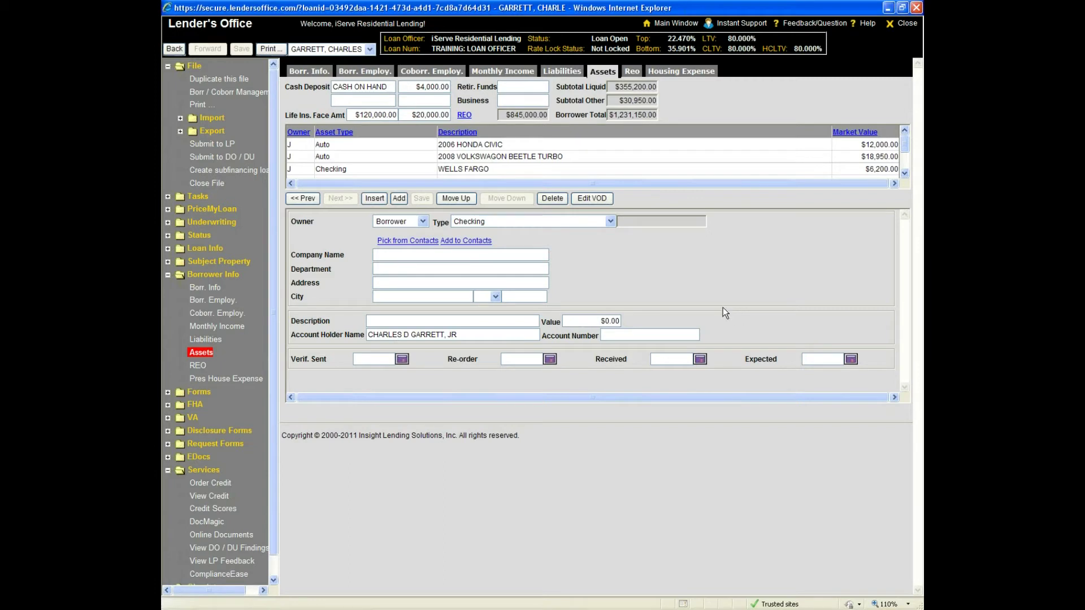
{"action": "left_click", "coordinate": [633, 73]}
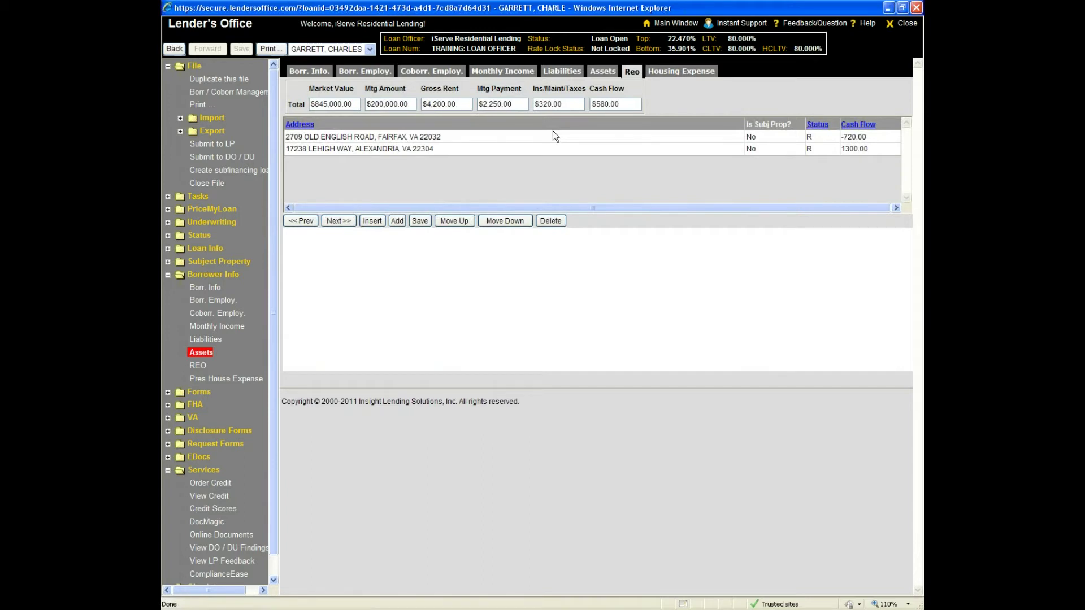
Add a new REO property at 555 RENTAL WAY with zip 92626.
{"action": "left_click", "coordinate": [400, 222]}
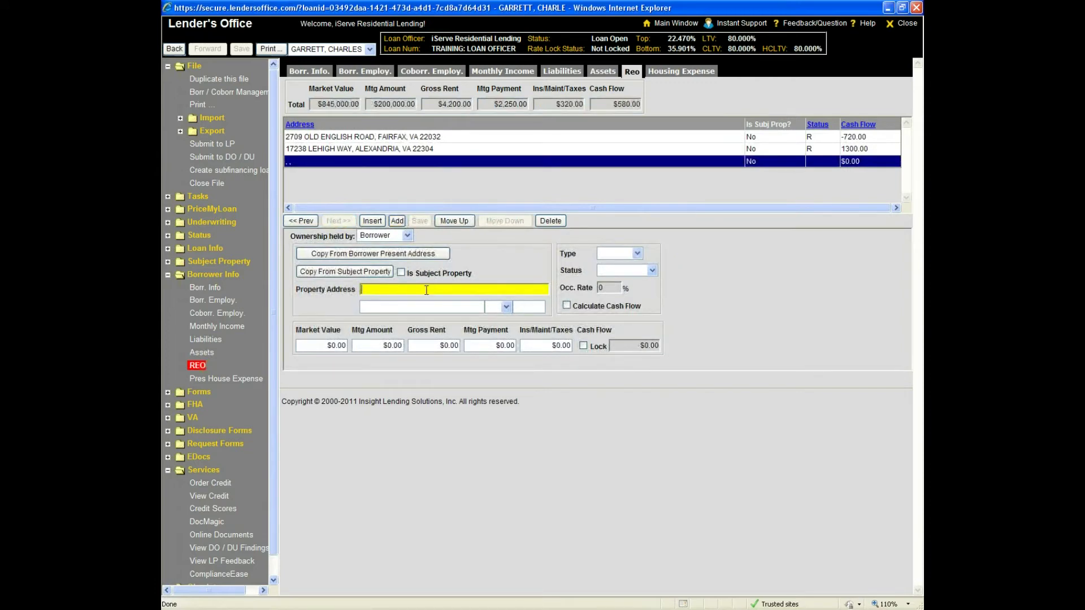
{"action": "type", "text": "555"}
{"action": "type", "text": " RENTAL WAY"}
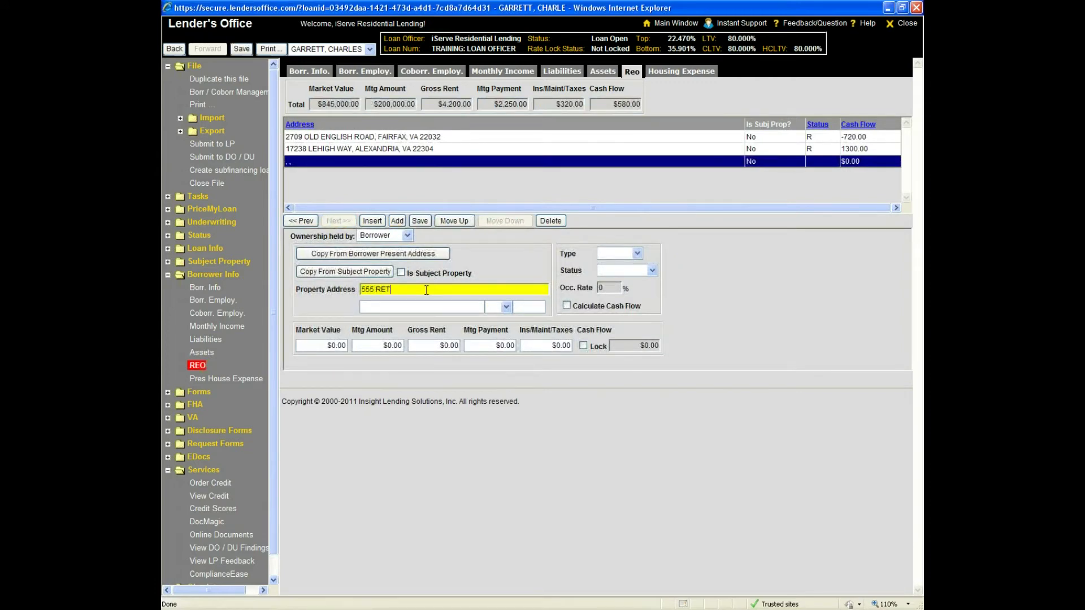
{"action": "key", "text": "Tab"}
{"action": "key", "text": "Tab"}
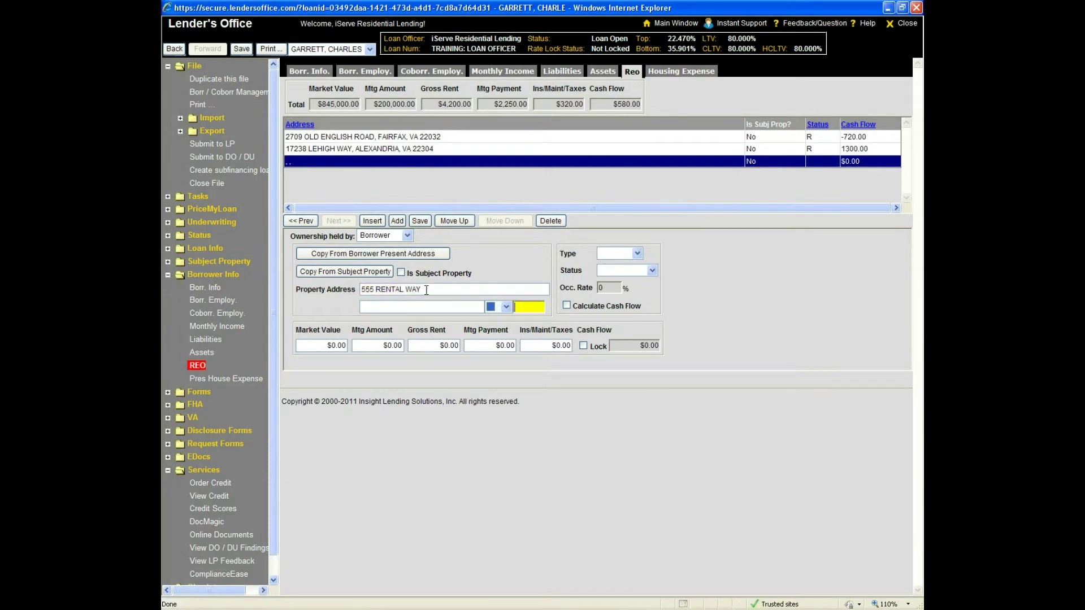
{"action": "type", "text": "92626"}
{"action": "key", "text": "Tab"}
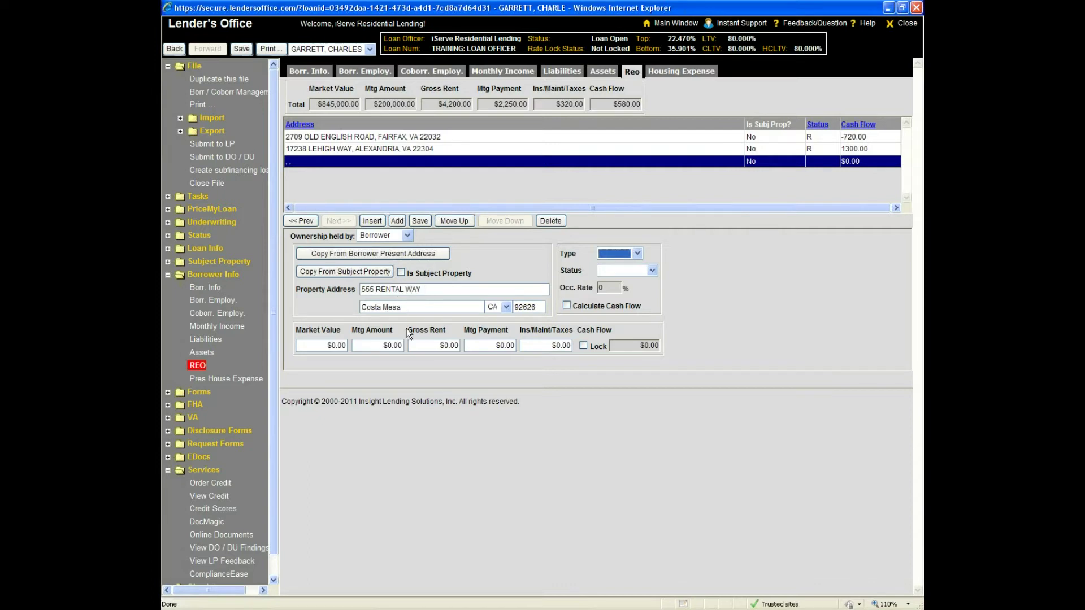
Set the property to type SFR, status Rental, 75% occupancy, and save it.
{"action": "left_click", "coordinate": [868, 325]}
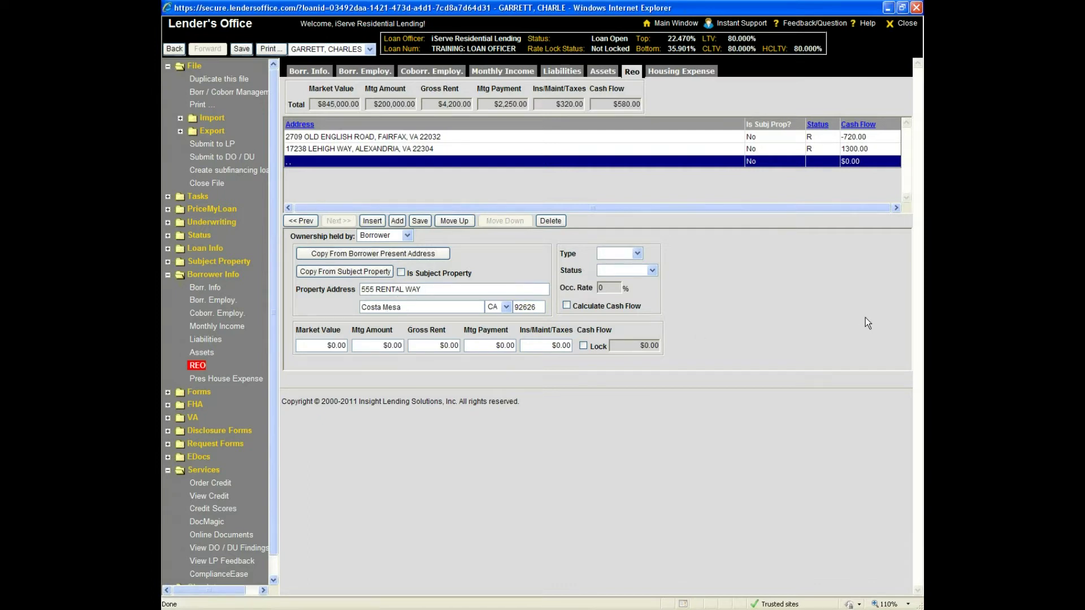
{"action": "left_click", "coordinate": [637, 254]}
{"action": "left_click", "coordinate": [632, 364]}
{"action": "left_click", "coordinate": [633, 271]}
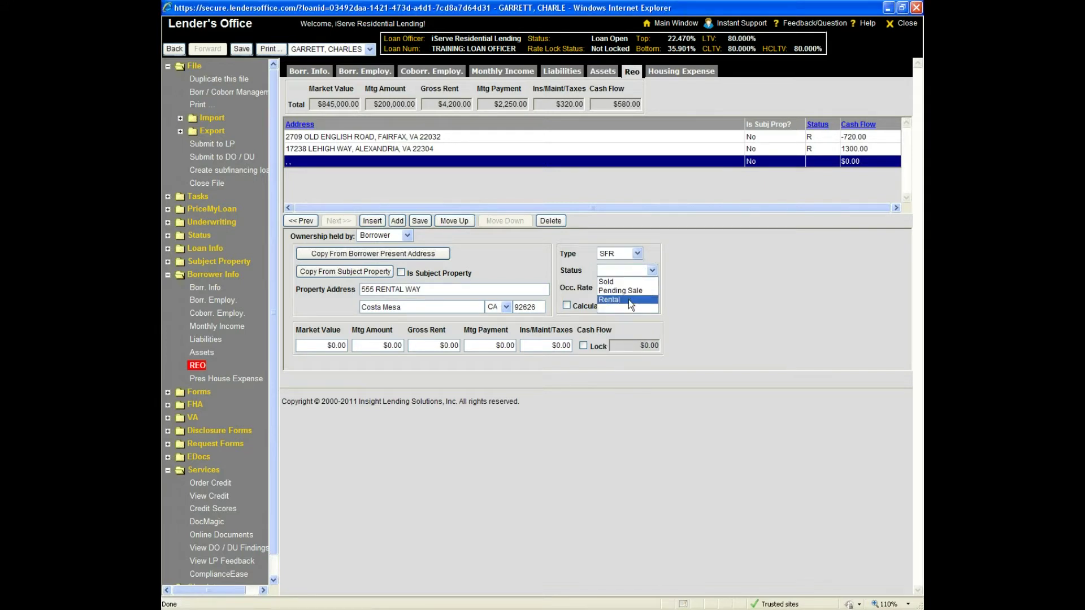
{"action": "left_click", "coordinate": [628, 300]}
{"action": "left_click", "coordinate": [617, 289]}
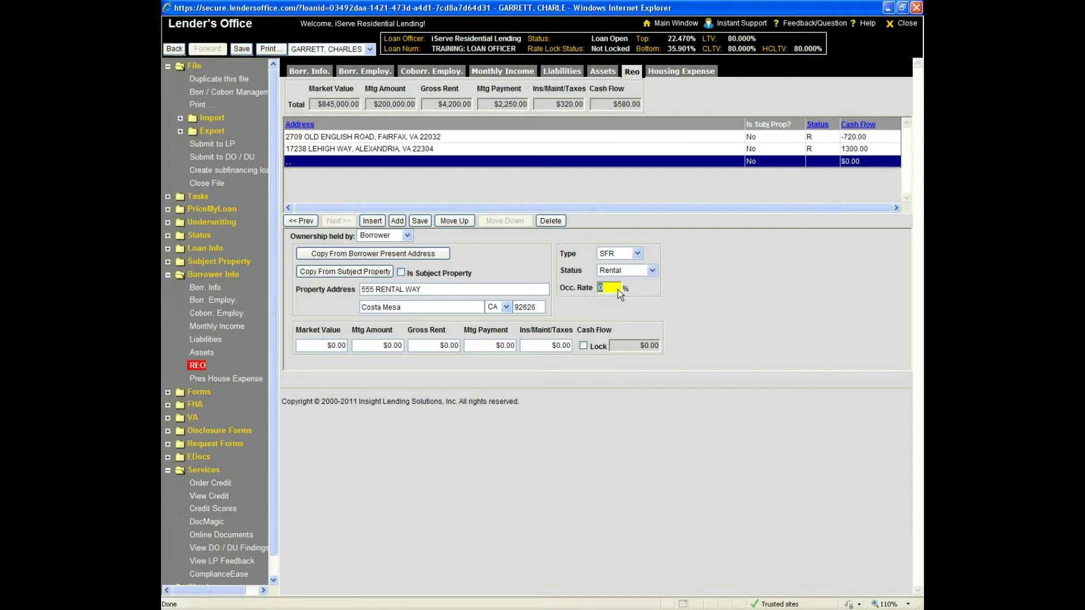
{"action": "type", "text": "75"}
{"action": "left_click", "coordinate": [708, 333]}
{"action": "left_click", "coordinate": [420, 221]}
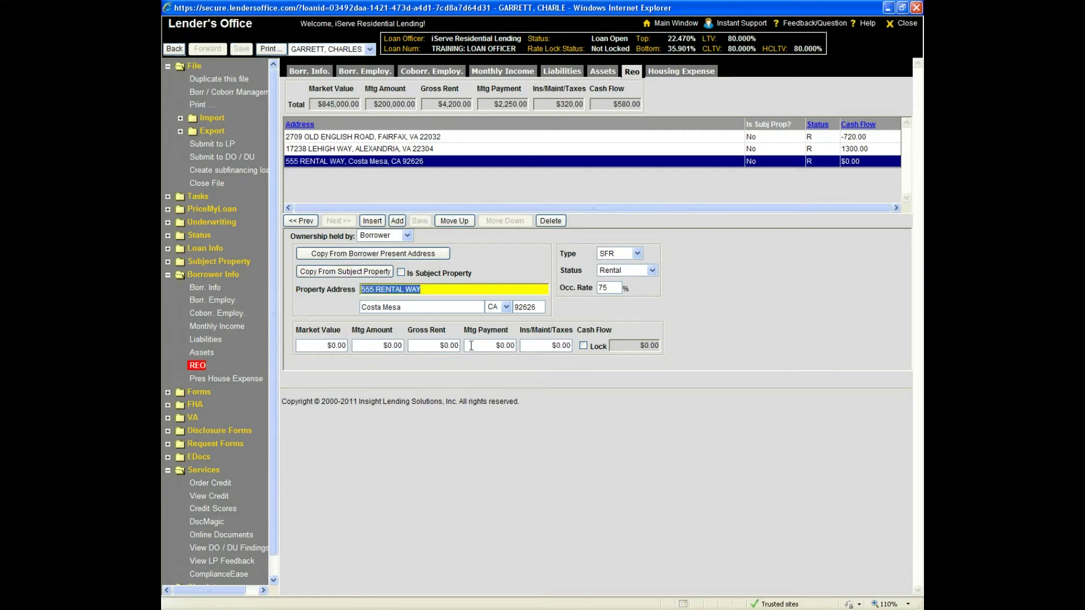
{"action": "left_click", "coordinate": [623, 415]}
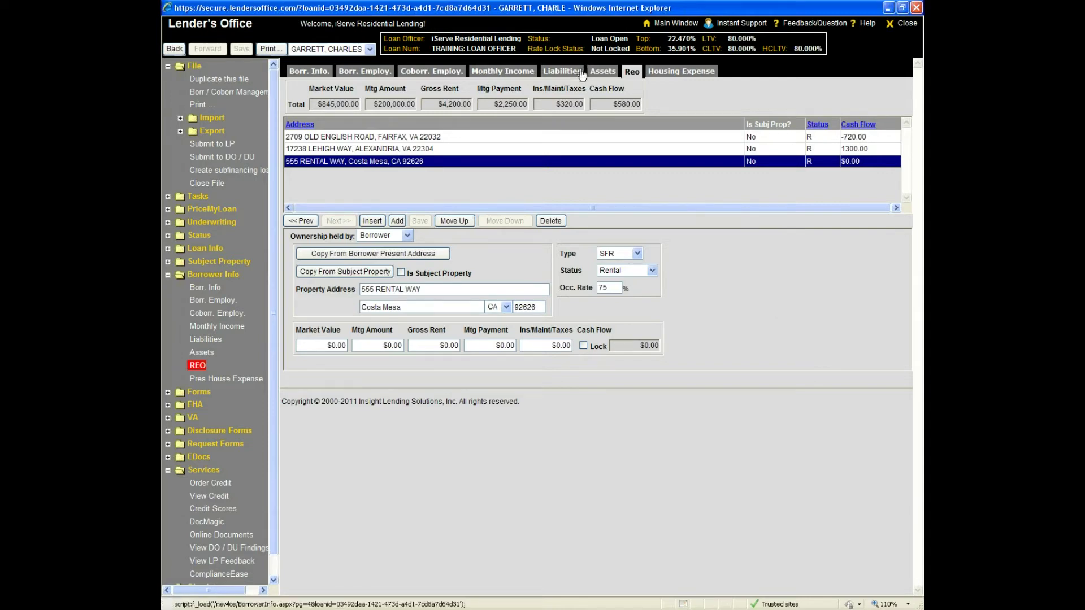
Link CHASE MORG to 555 RENTAL WAY, copy its $117,000 balance and $1,108 payment to REO, and save.
{"action": "left_click", "coordinate": [561, 71]}
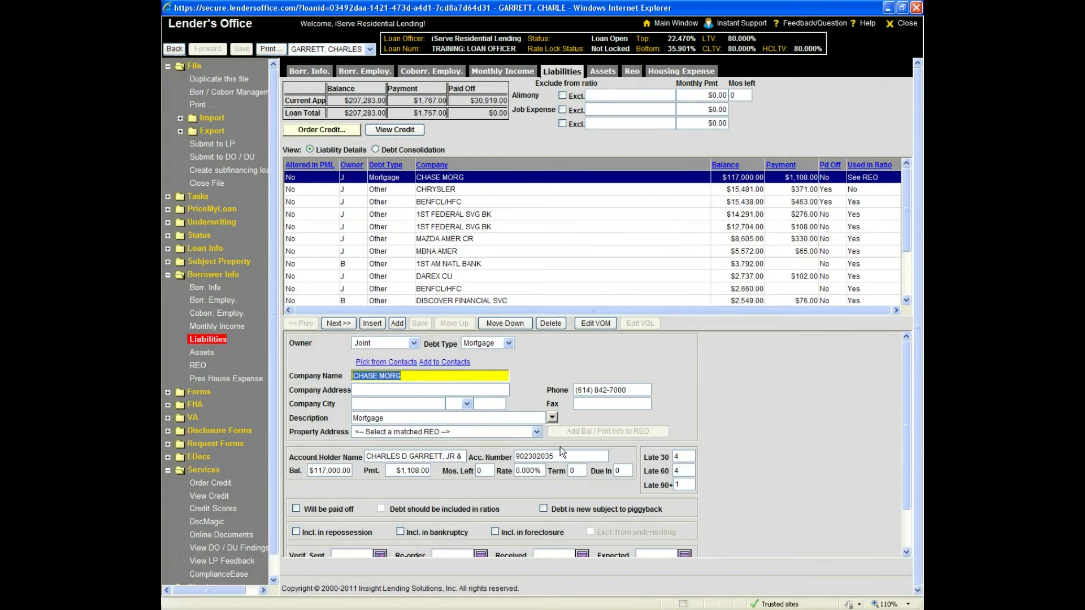
{"action": "left_click", "coordinate": [536, 432]}
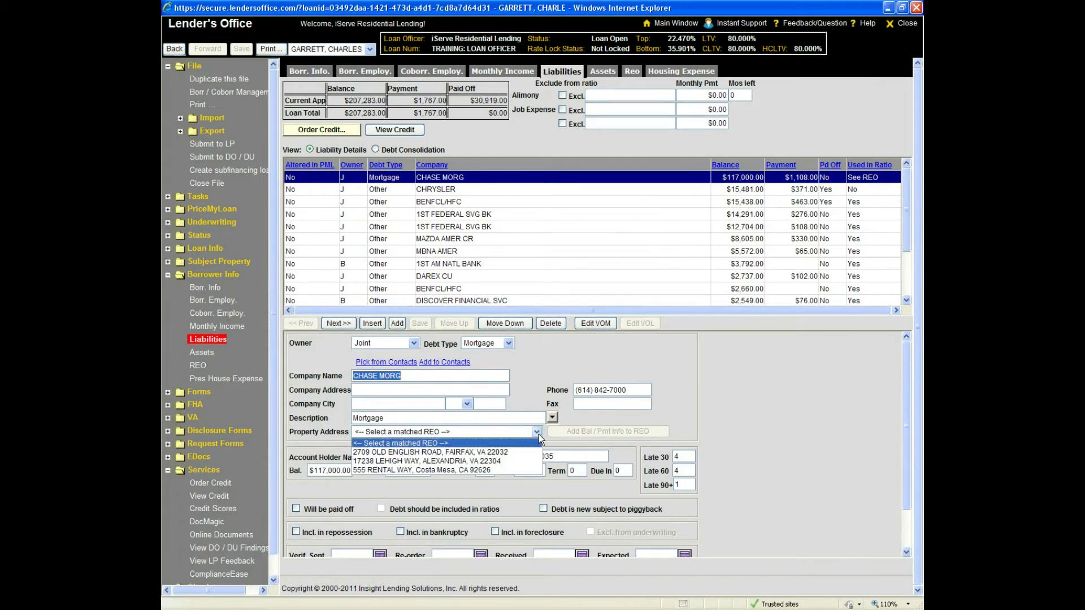
{"action": "left_click", "coordinate": [434, 470]}
{"action": "left_click", "coordinate": [768, 406]}
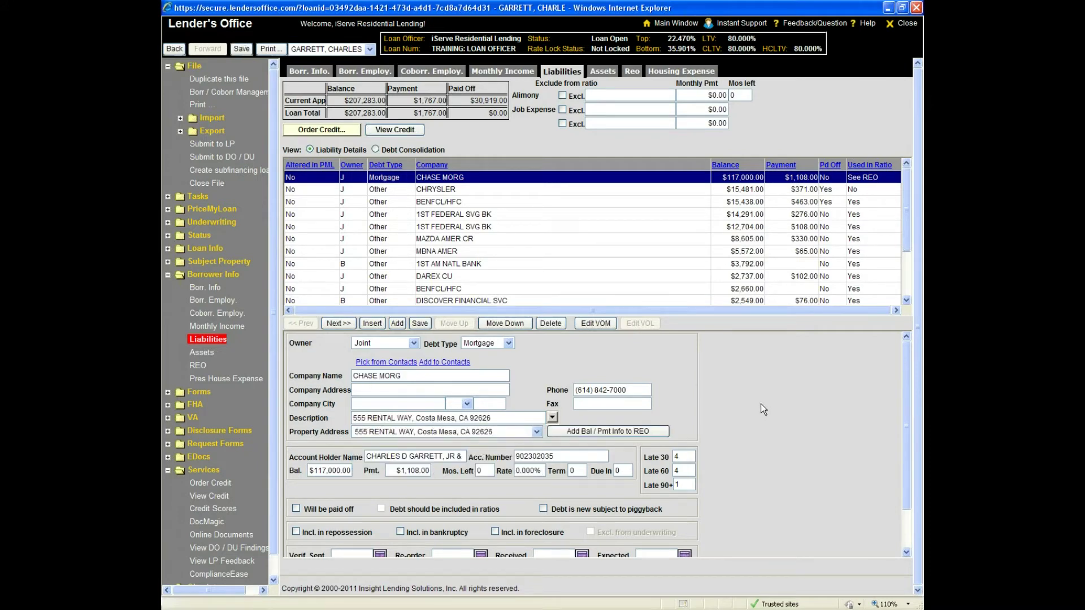
{"action": "left_click", "coordinate": [407, 473]}
{"action": "left_click", "coordinate": [434, 490]}
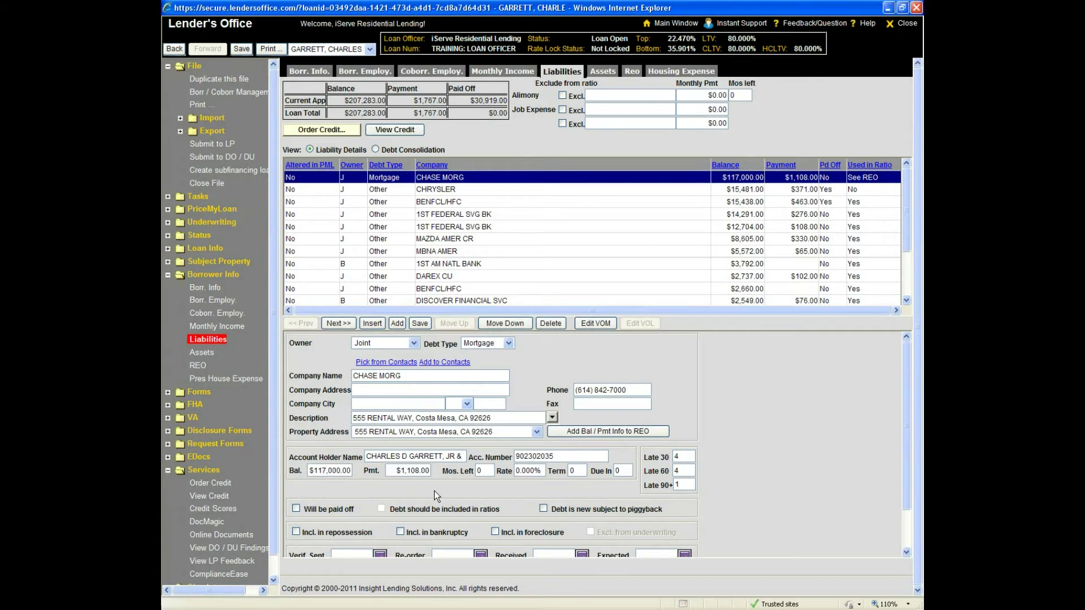
{"action": "left_click", "coordinate": [618, 433]}
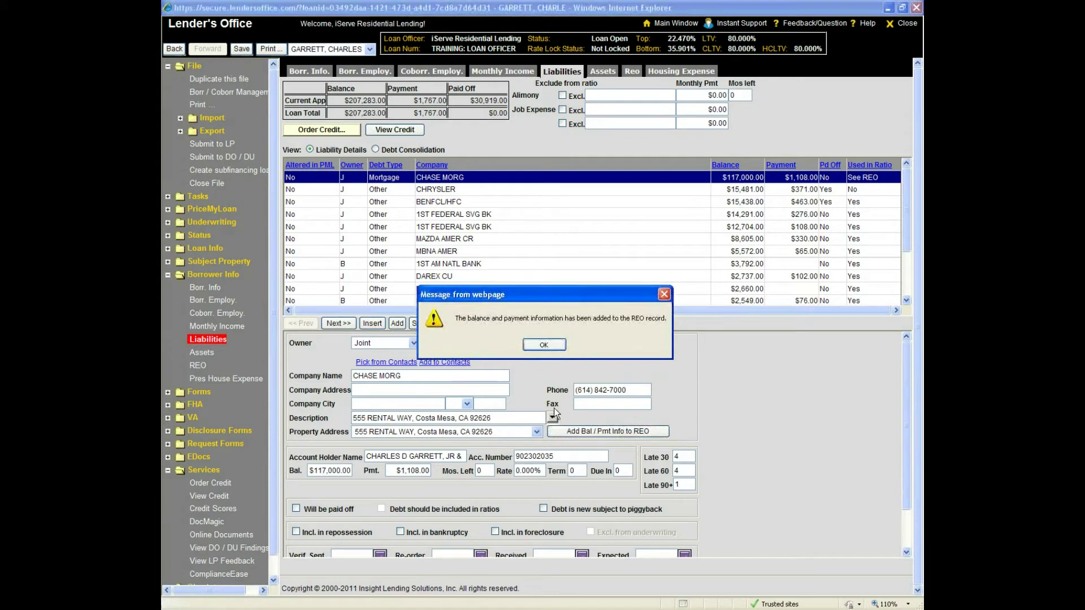
{"action": "left_click", "coordinate": [548, 343]}
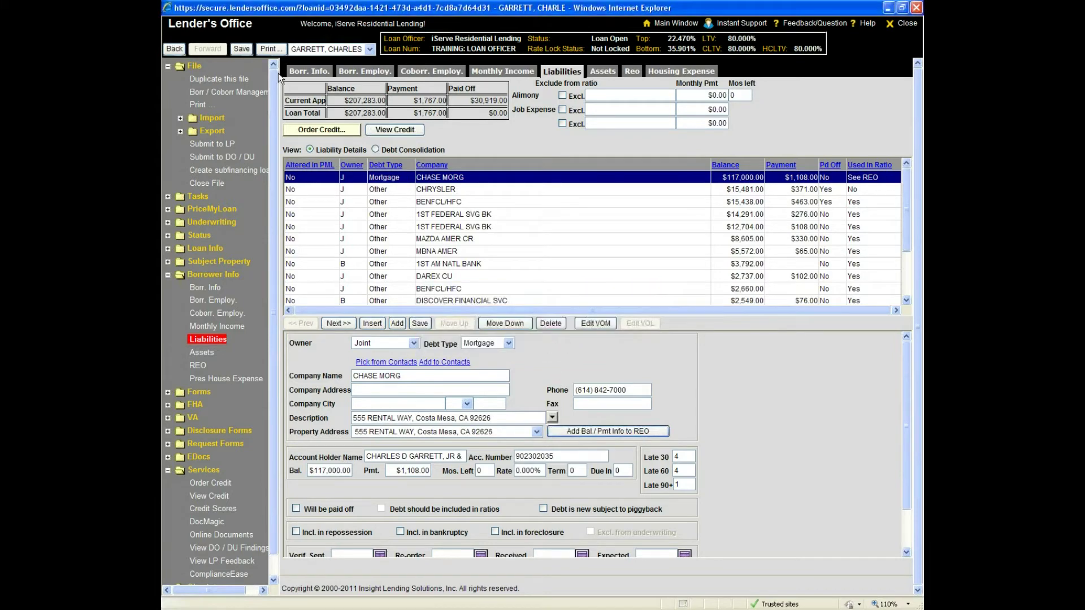
{"action": "left_click", "coordinate": [241, 50]}
Enter $1,500 gross rent for the 555 RENTAL WAY property.
{"action": "left_click", "coordinate": [631, 72]}
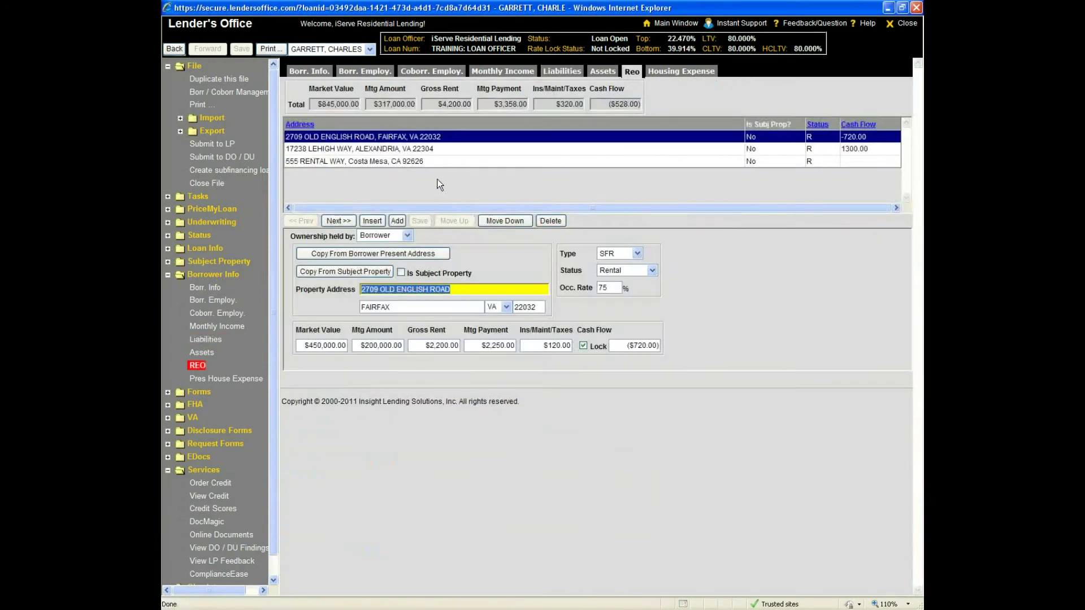
{"action": "left_click", "coordinate": [428, 160]}
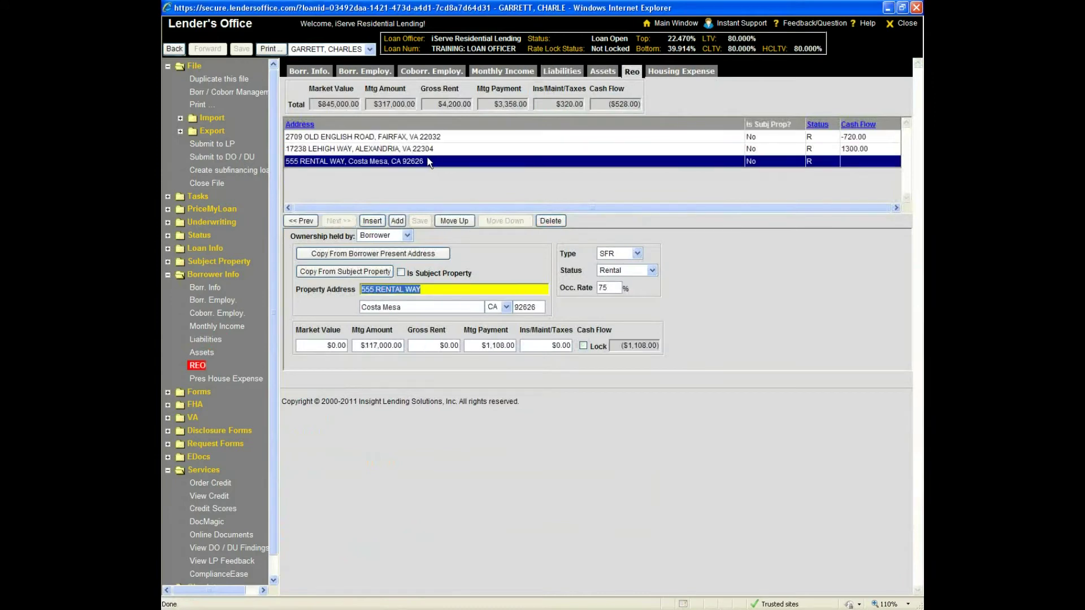
{"action": "left_click", "coordinate": [374, 344]}
{"action": "left_click", "coordinate": [490, 347]}
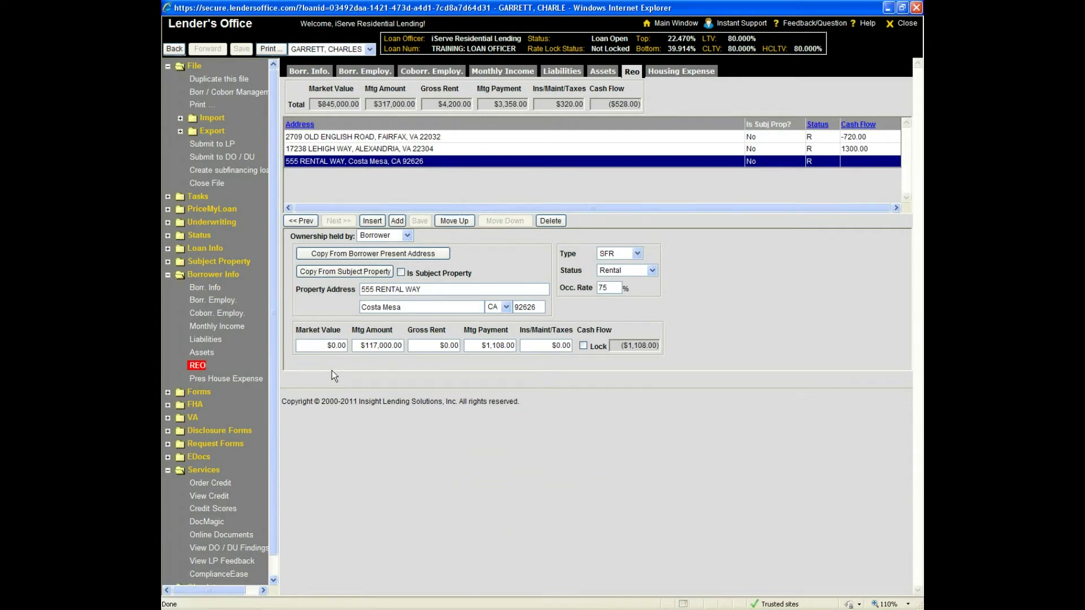
{"action": "left_click", "coordinate": [452, 347]}
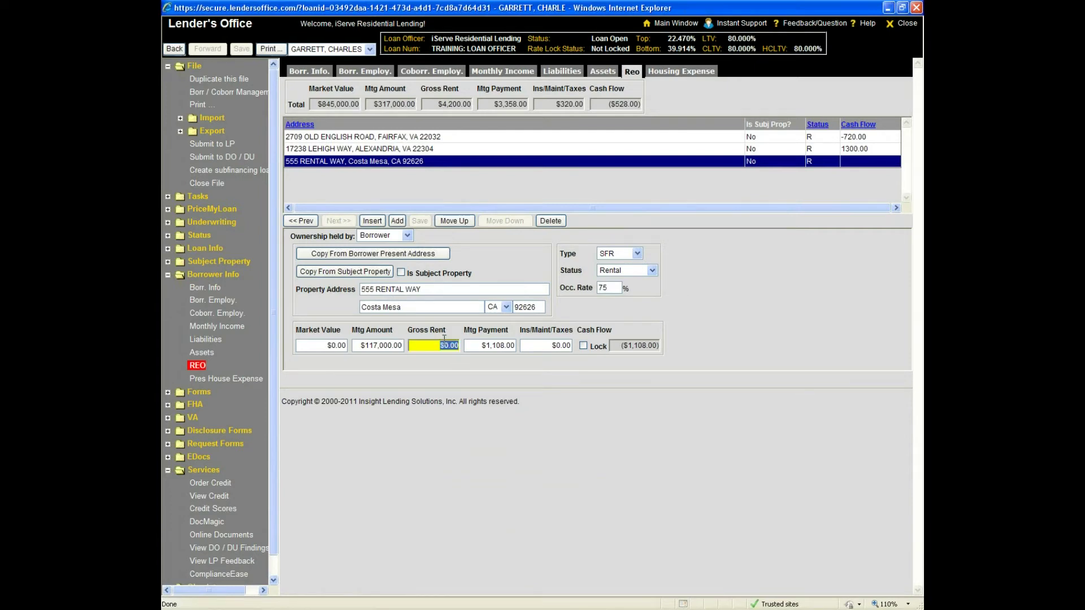
{"action": "type", "text": "1500"}
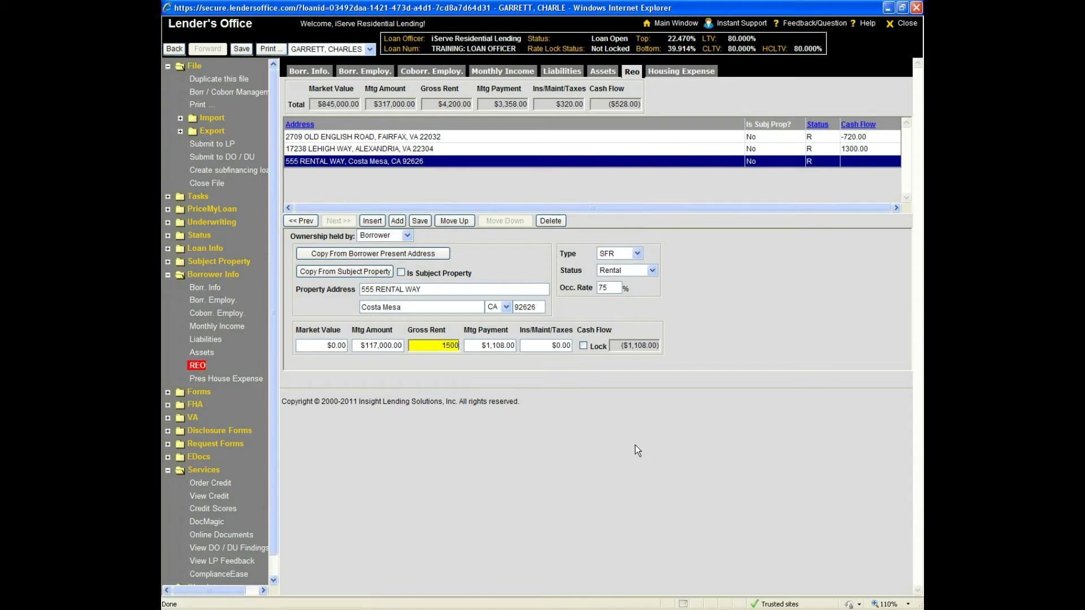
{"action": "left_click", "coordinate": [472, 372]}
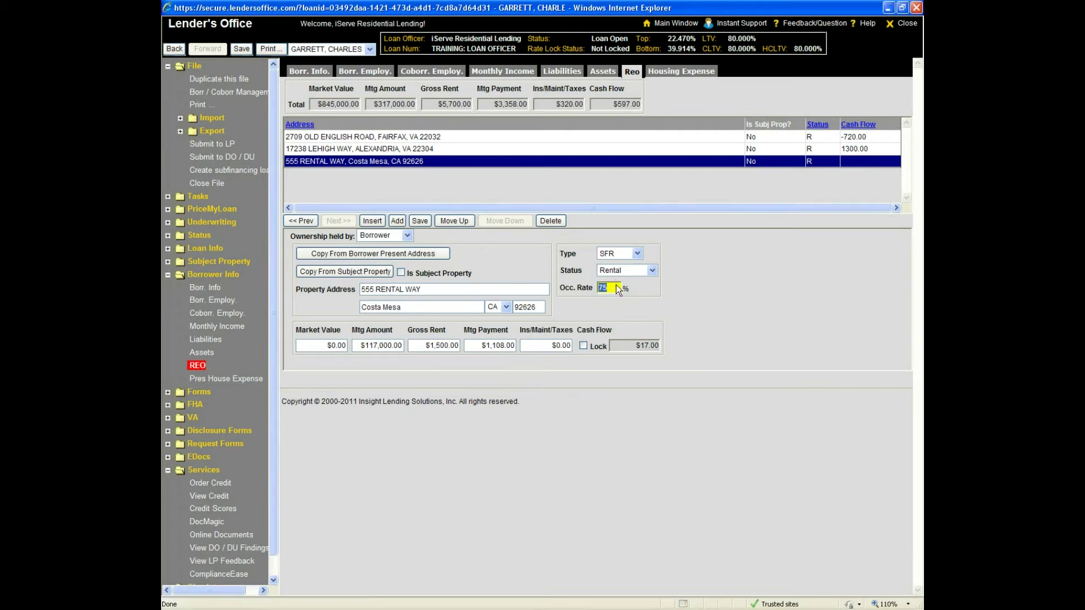
Verify the resulting $17.00 cash flow, save, and review the $597.00 total cash flow.
{"action": "left_click", "coordinate": [427, 351]}
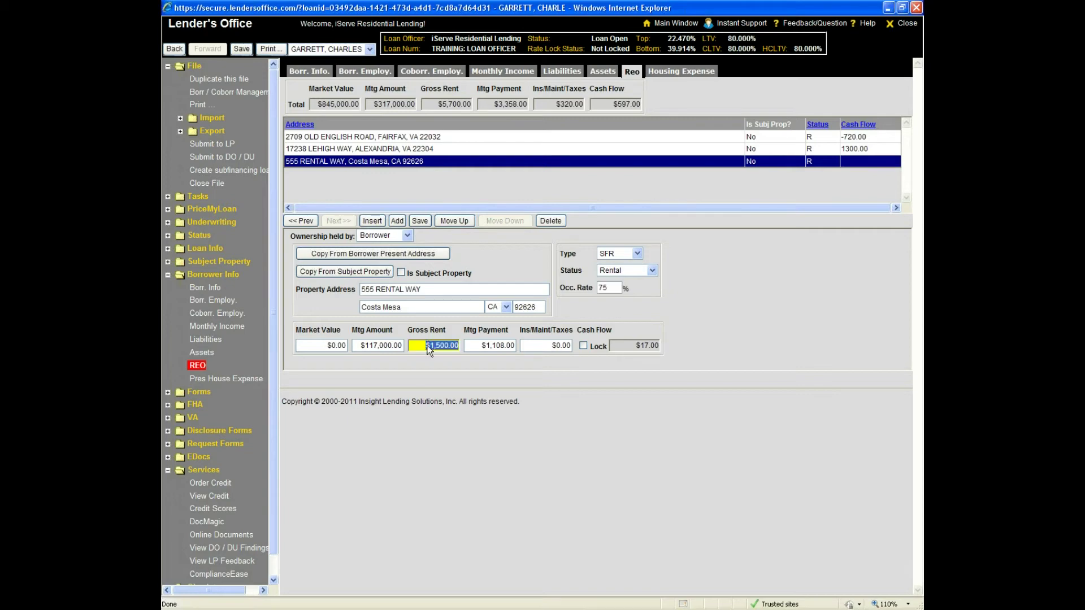
{"action": "left_click", "coordinate": [494, 349]}
{"action": "left_click", "coordinate": [531, 349]}
{"action": "left_click", "coordinate": [596, 440]}
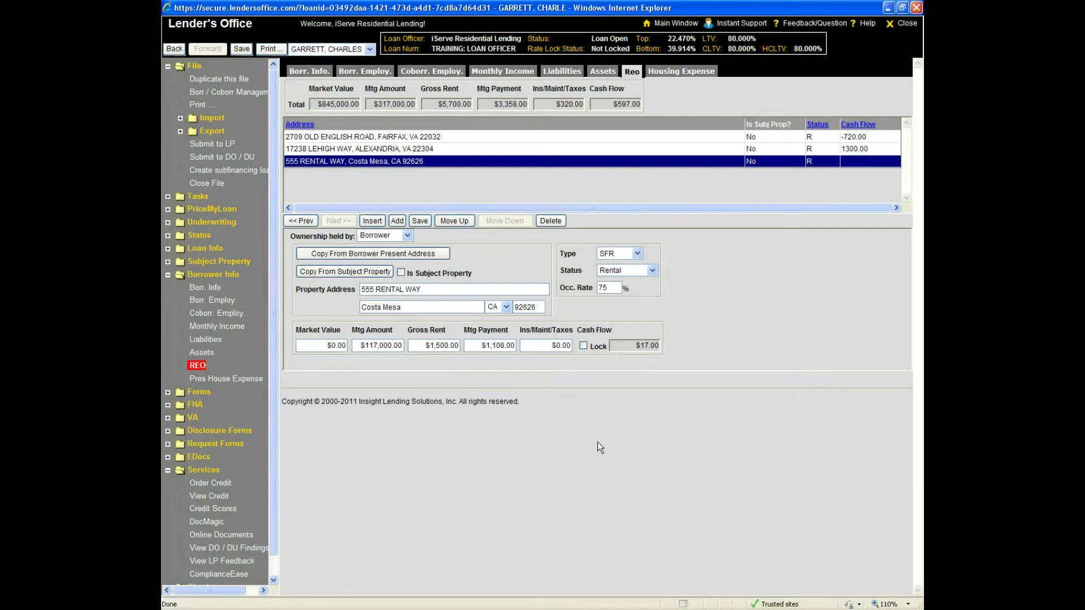
{"action": "left_click_drag", "start_coordinate": [632, 344], "coordinate": [765, 354]}
{"action": "left_click", "coordinate": [760, 350]}
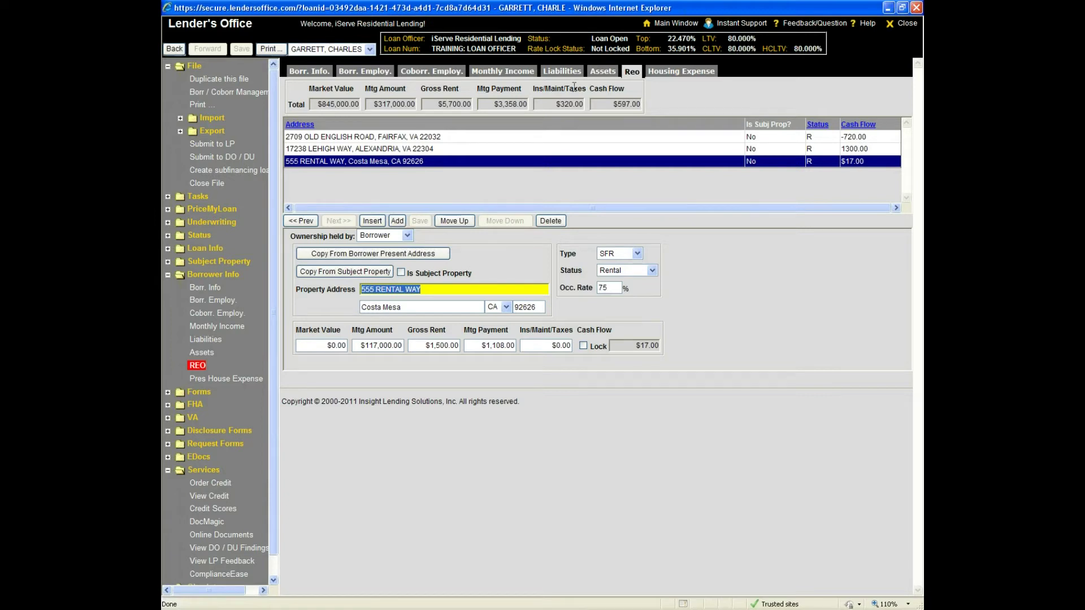
{"action": "left_click", "coordinate": [598, 106]}
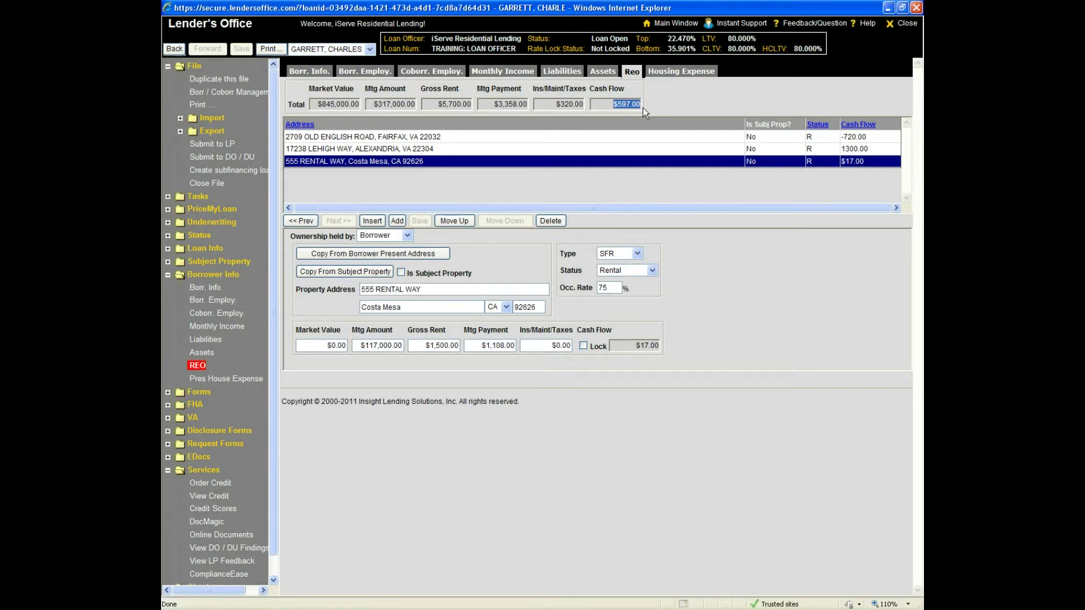
{"action": "left_click", "coordinate": [607, 104]}
{"action": "left_click_drag", "start_coordinate": [609, 103], "coordinate": [714, 112]}
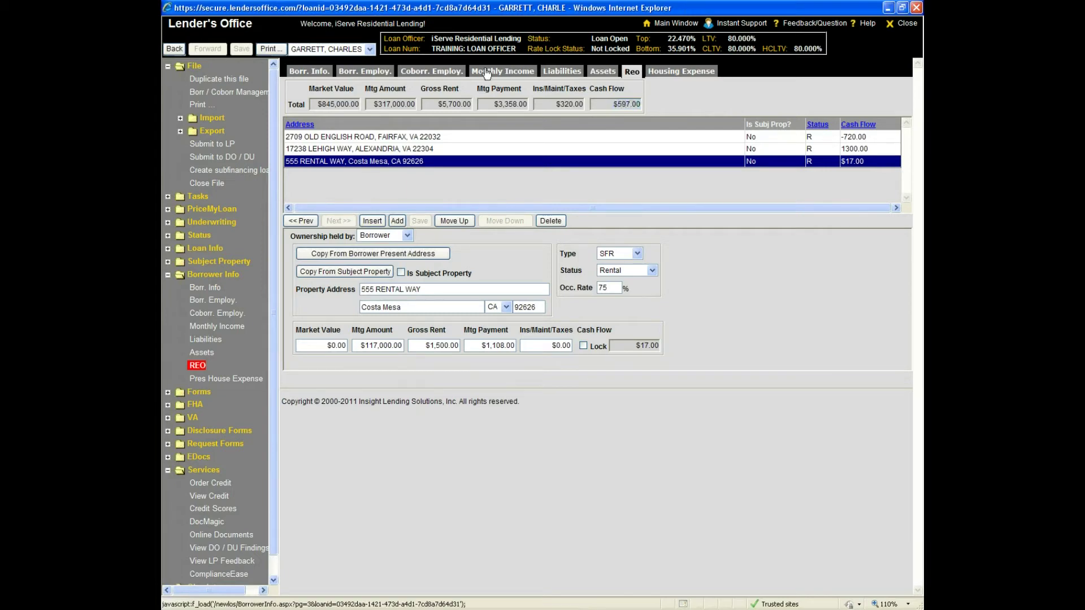
Unlock Net Rent on Monthly Income so it uses the $597.00 REO cash flow, then return to REO.
{"action": "left_click", "coordinate": [486, 74]}
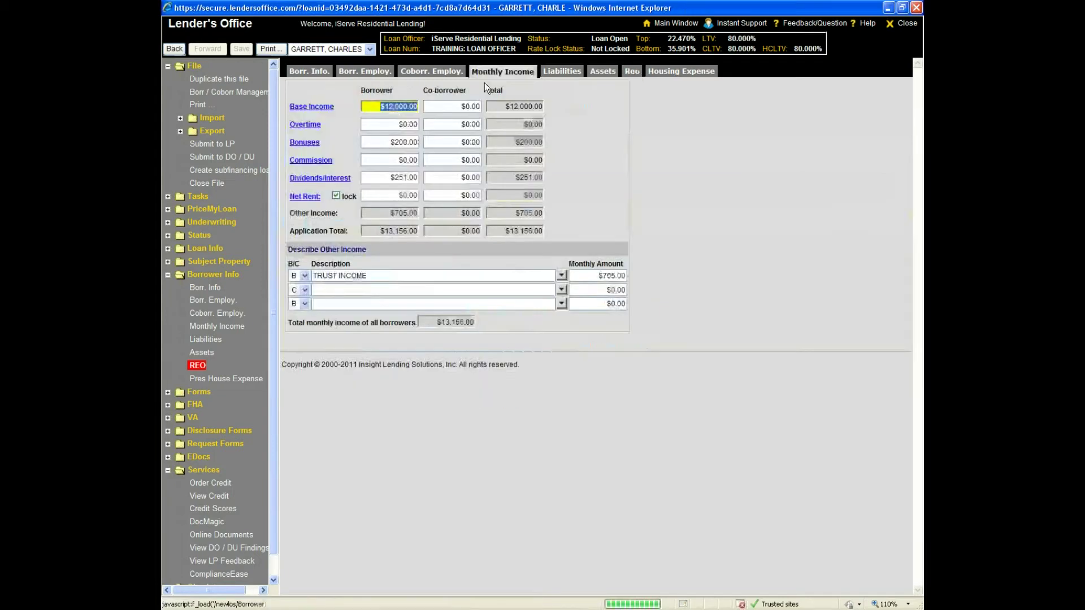
{"action": "left_click", "coordinate": [337, 195]}
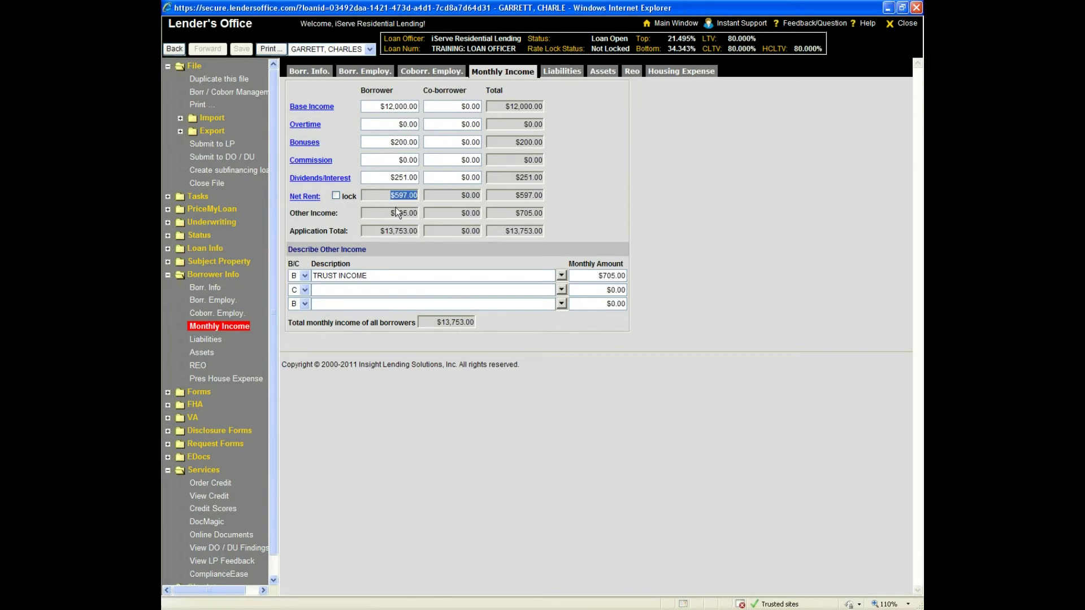
{"action": "left_click", "coordinate": [631, 73]}
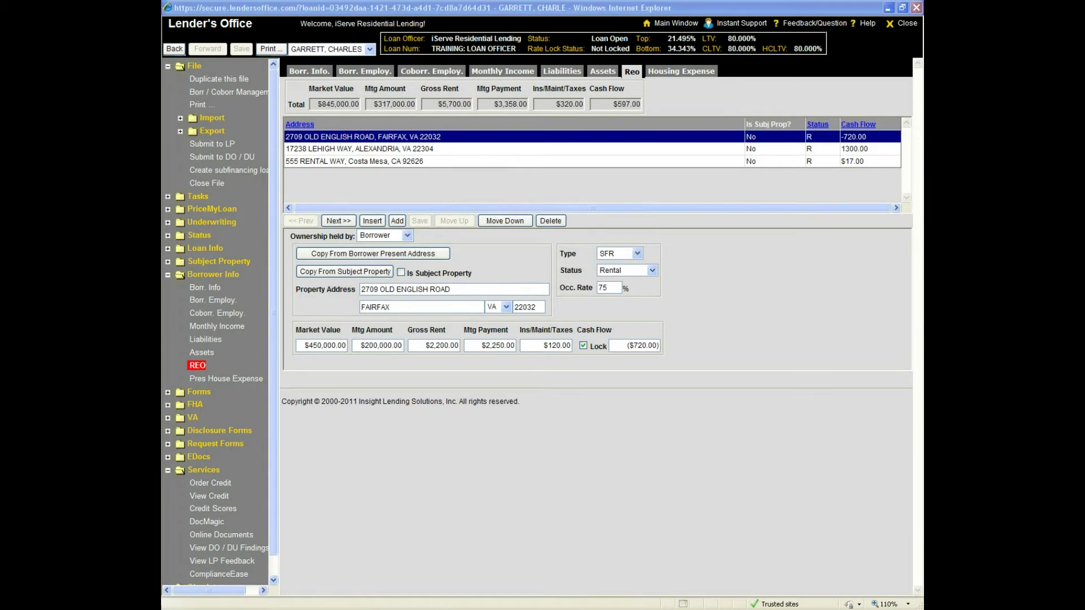
View the Housing Expense page with $1,950 rent and $120 HOA dues, totaling $2,070.
{"action": "left_click", "coordinate": [738, 266]}
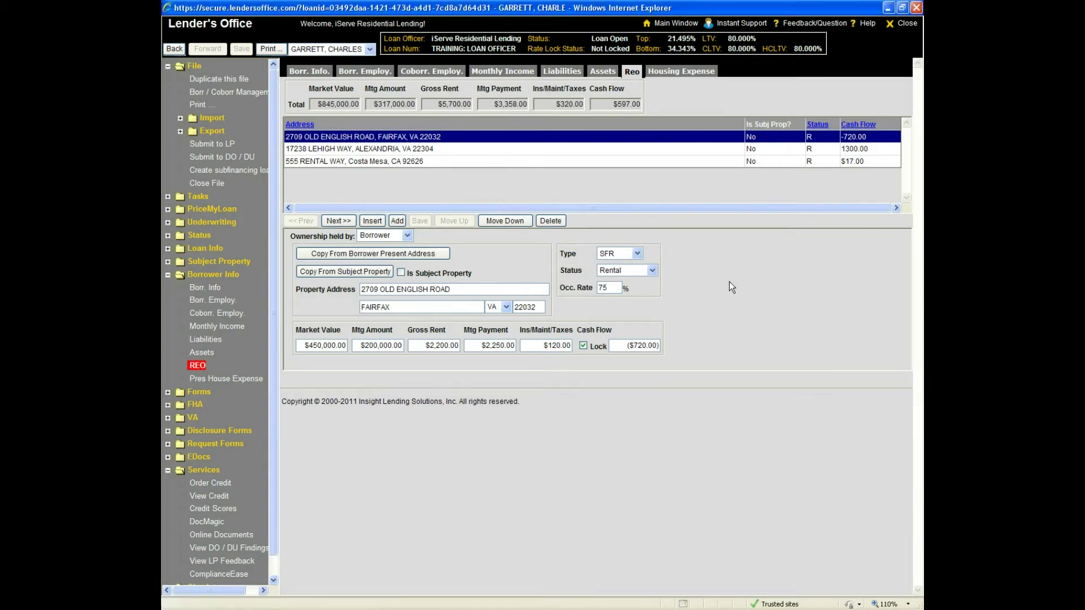
{"action": "left_click", "coordinate": [661, 72]}
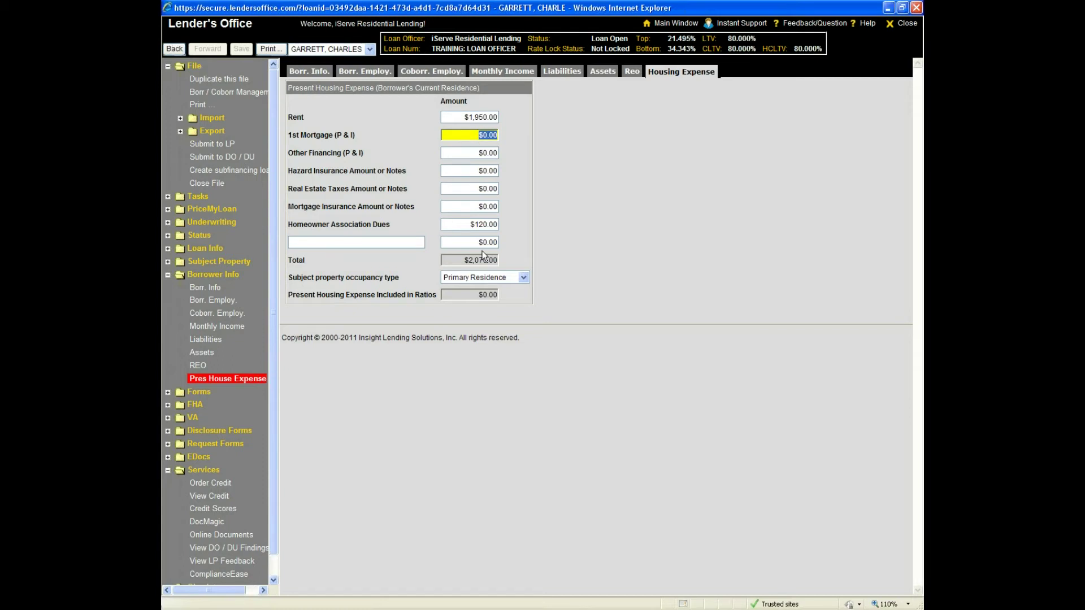
Collapse File, Borrower Info and Services in the tree, then open Loan 1003 Page 1.
{"action": "left_click", "coordinate": [171, 66]}
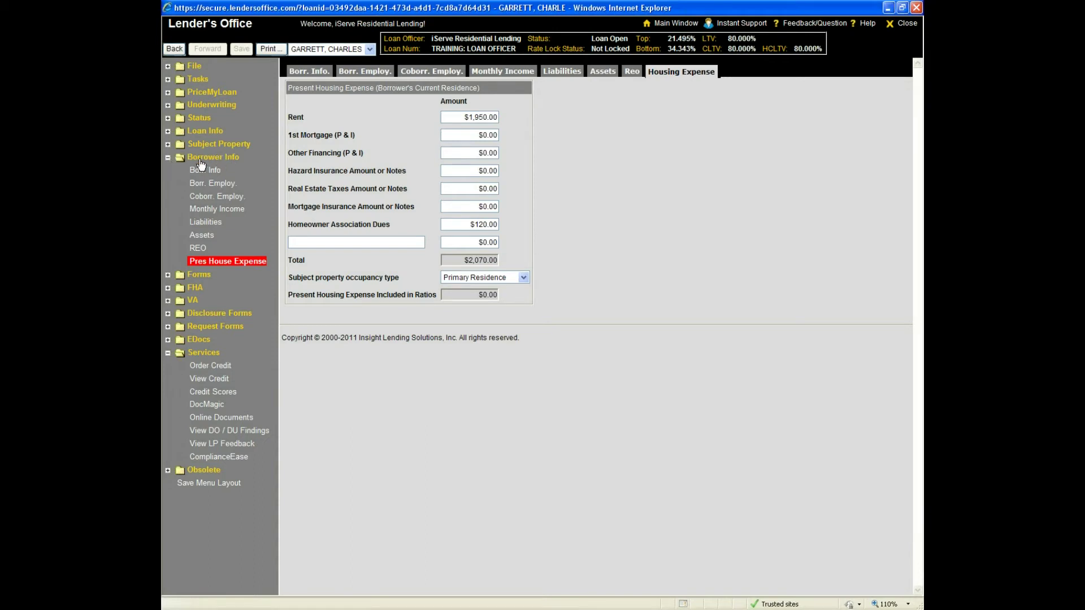
{"action": "left_click", "coordinate": [201, 163]}
{"action": "left_click", "coordinate": [198, 250]}
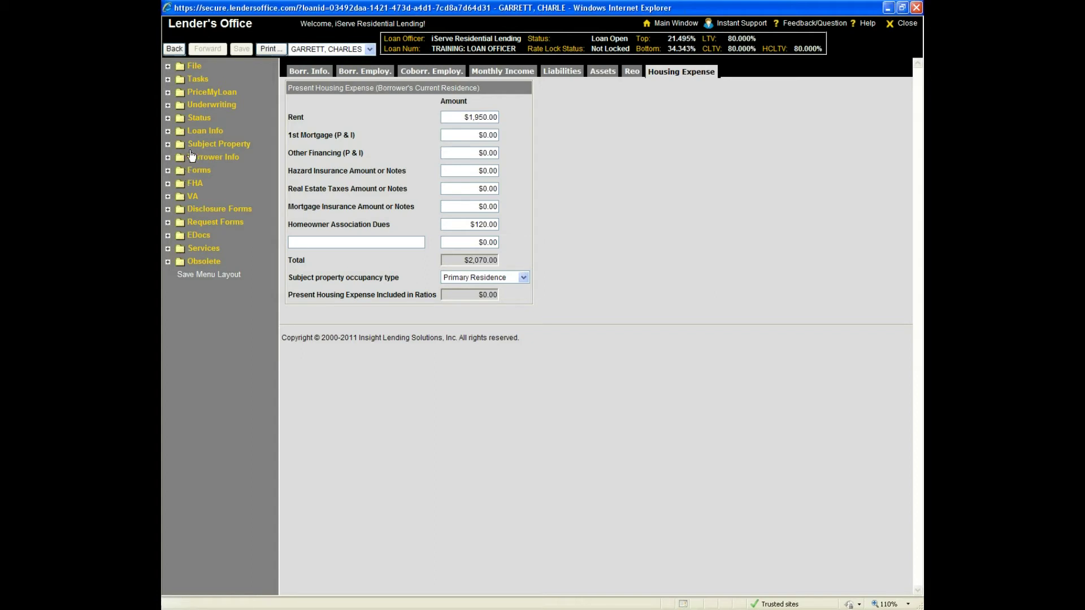
{"action": "left_click", "coordinate": [193, 171]}
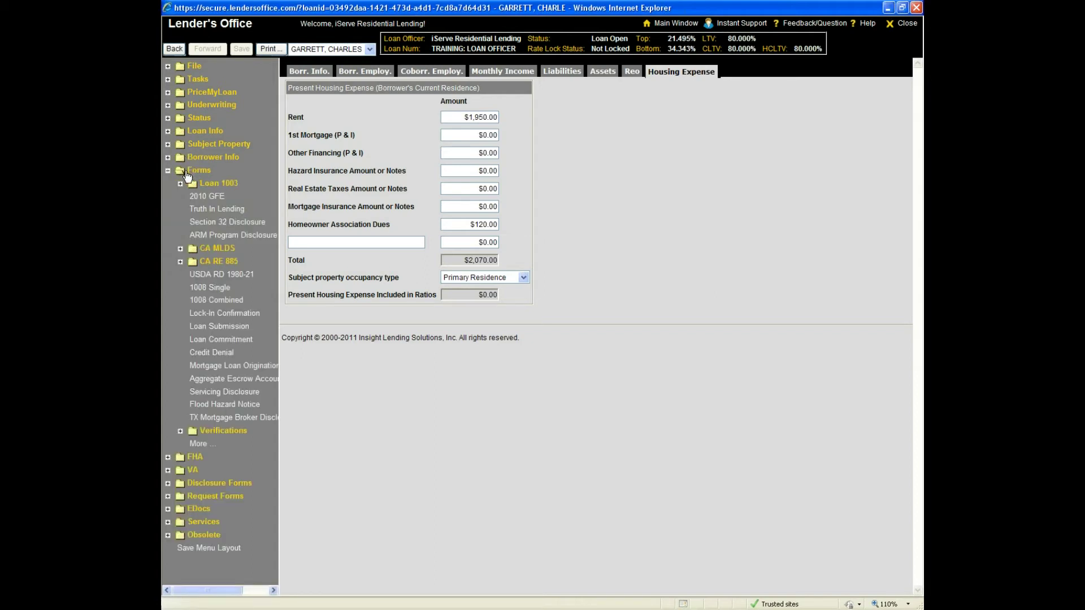
{"action": "left_click", "coordinate": [218, 184]}
{"action": "left_click", "coordinate": [214, 209]}
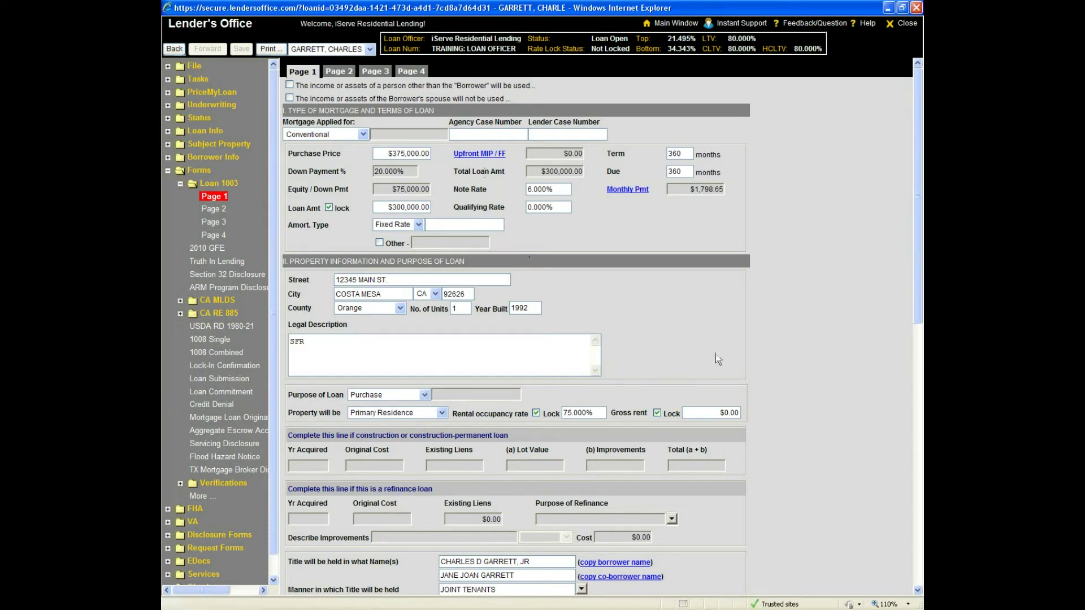
Move through Loan 1003 page 2 to page 3.
{"action": "scroll", "coordinate": [715, 354], "scroll_direction": "down", "scroll_amount": 4}
{"action": "scroll", "coordinate": [715, 354], "scroll_direction": "down", "scroll_amount": 4}
{"action": "left_click", "coordinate": [212, 209]}
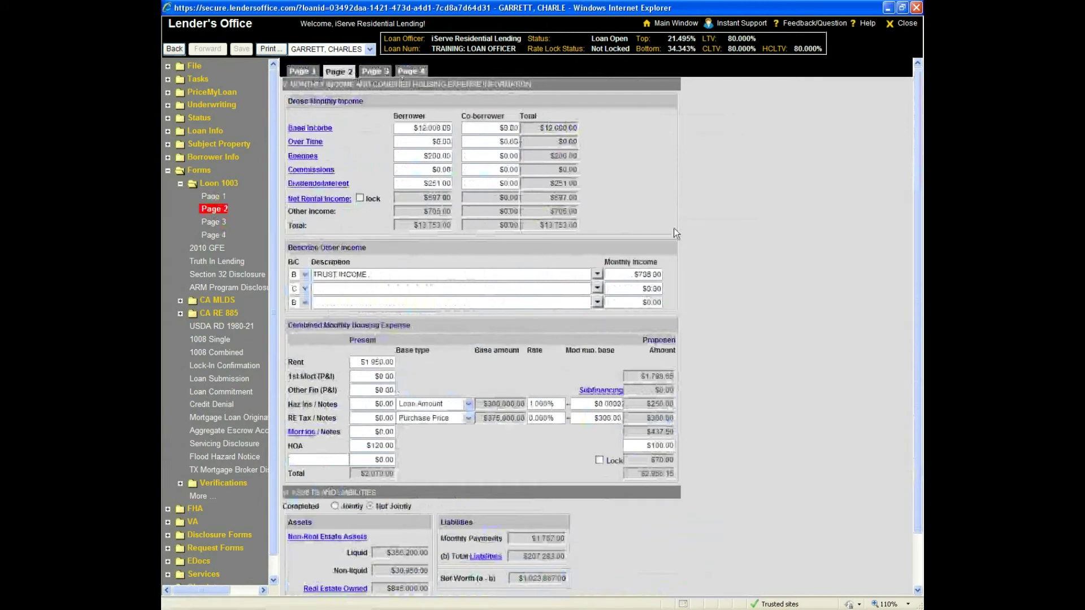
{"action": "scroll", "coordinate": [431, 222], "scroll_direction": "down", "scroll_amount": 2}
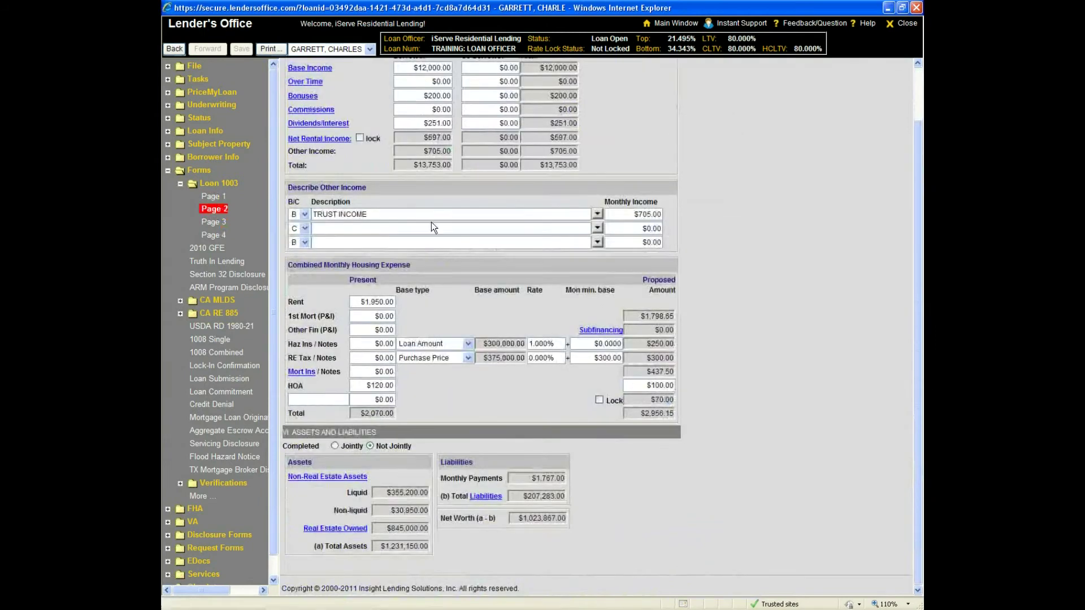
{"action": "left_click", "coordinate": [217, 226]}
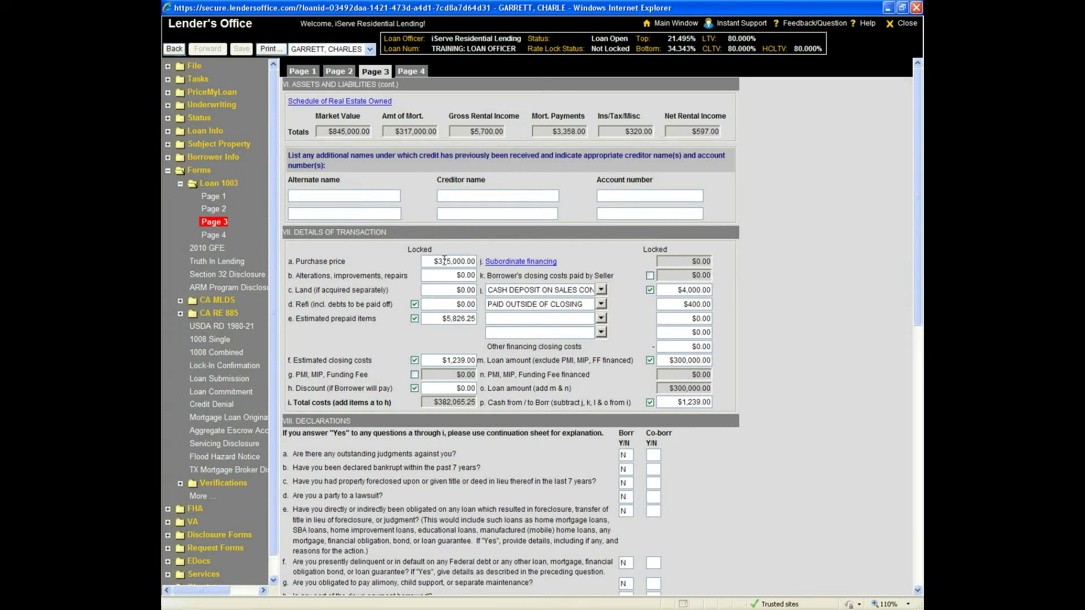
Confirm the Loan Originator's Official Contact stays Loan Officer, then collapse Forms.
{"action": "scroll", "coordinate": [823, 294], "scroll_direction": "down", "scroll_amount": 3}
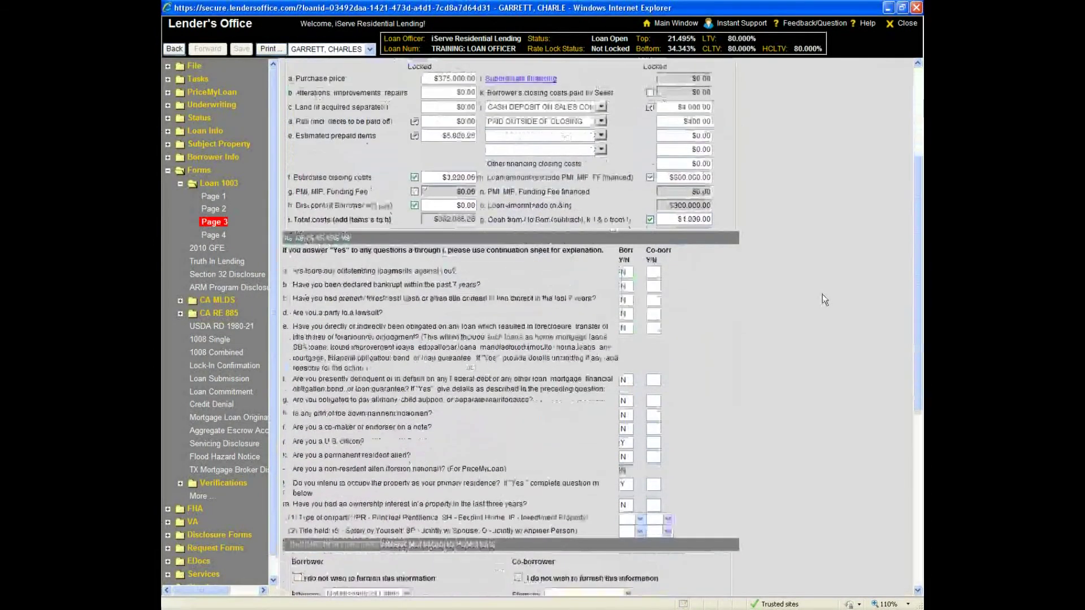
{"action": "scroll", "coordinate": [822, 294], "scroll_direction": "down", "scroll_amount": 6}
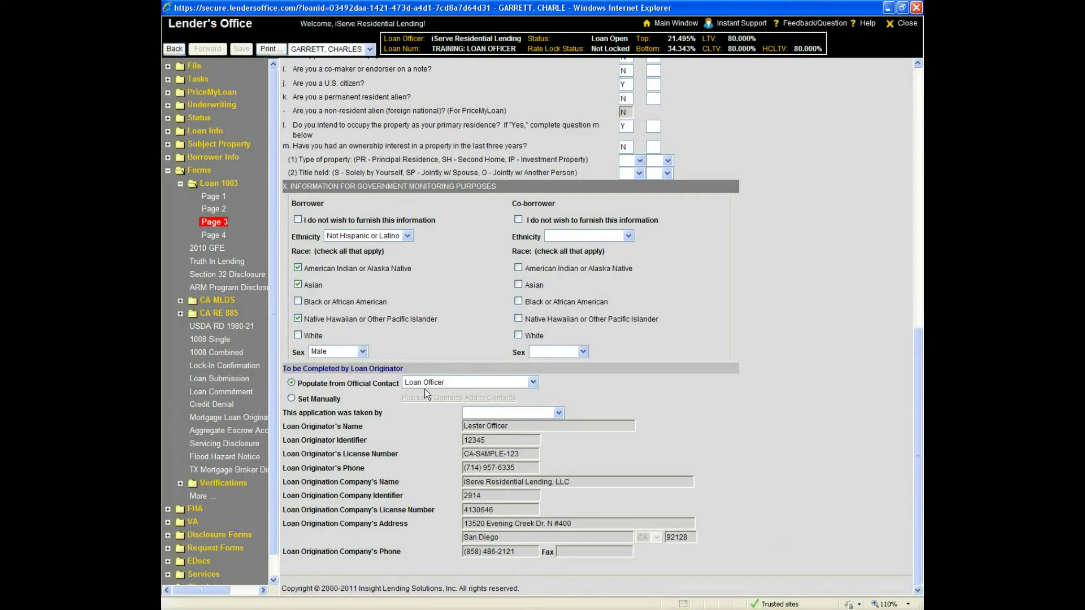
{"action": "left_click", "coordinate": [533, 382]}
{"action": "left_click", "coordinate": [534, 382]}
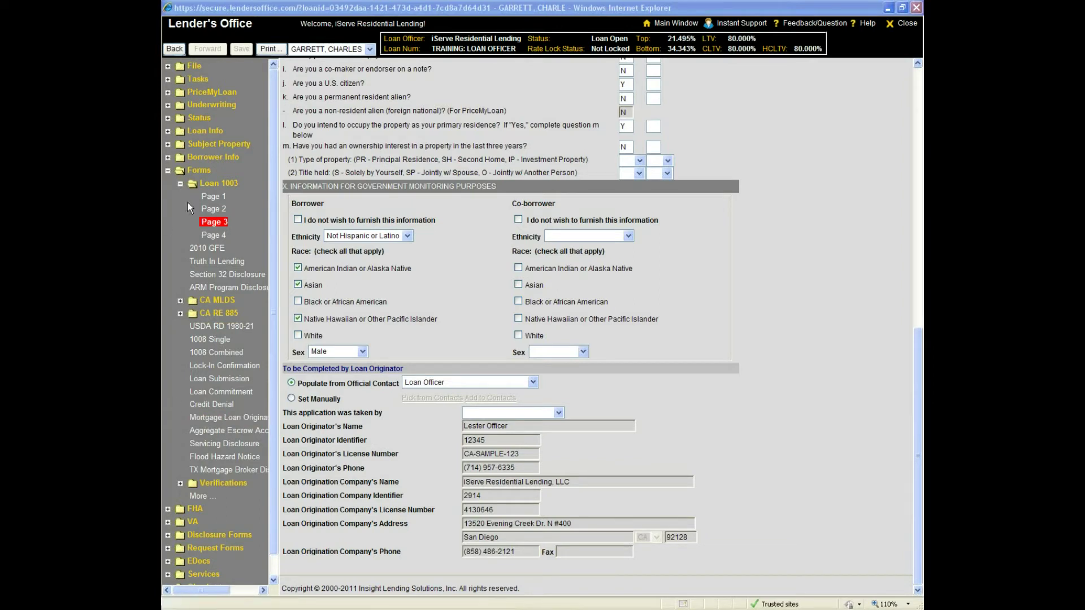
{"action": "left_click", "coordinate": [180, 170]}
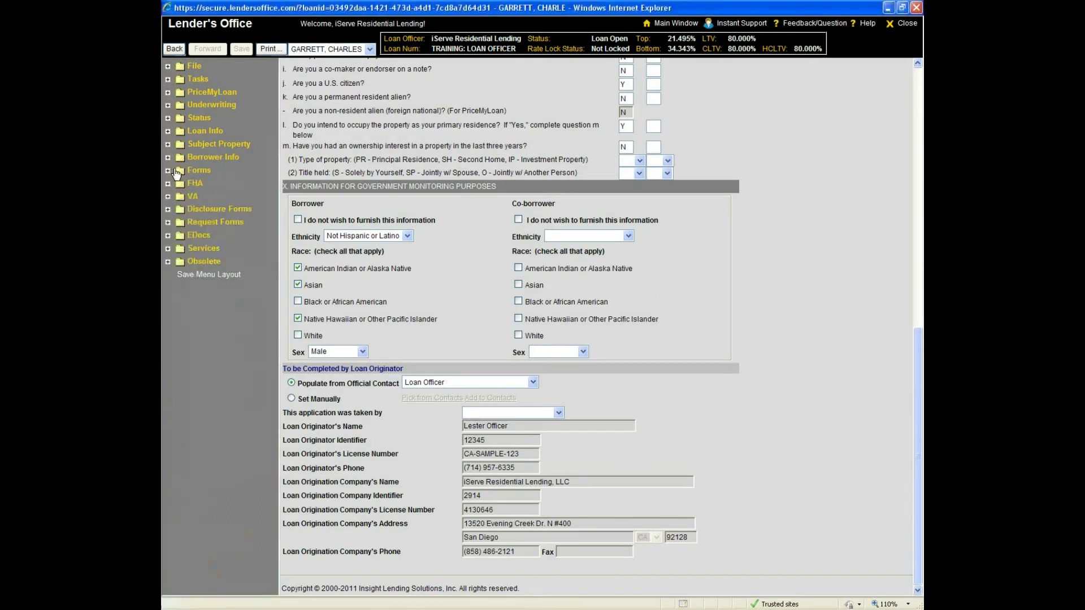
Expand Loan Info and launch Run PriceMyLoan to reach the Loan Officer Info page.
{"action": "left_click", "coordinate": [203, 131]}
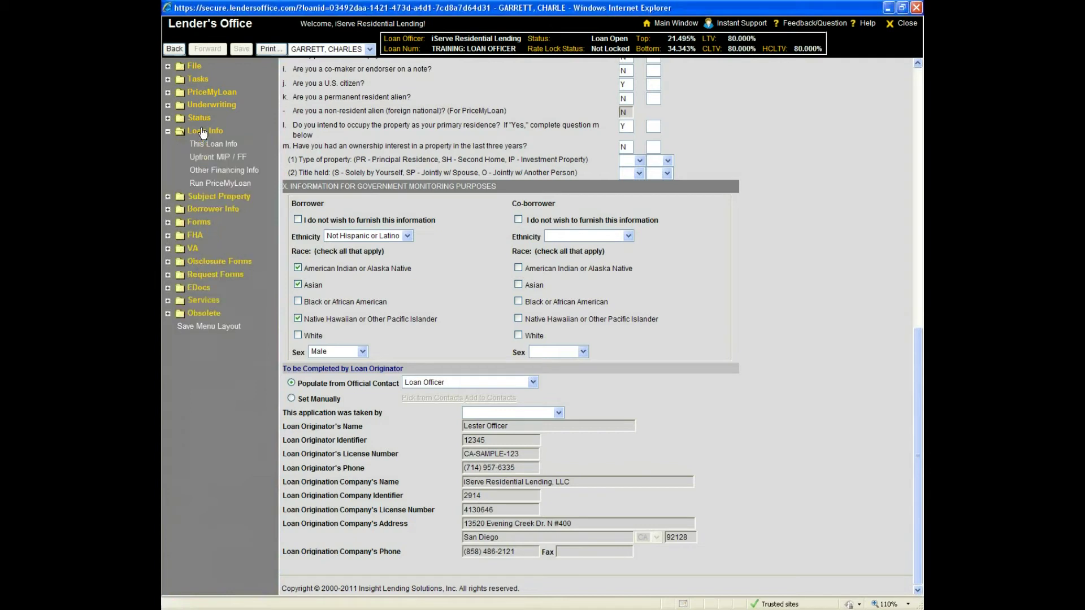
{"action": "left_click", "coordinate": [209, 184]}
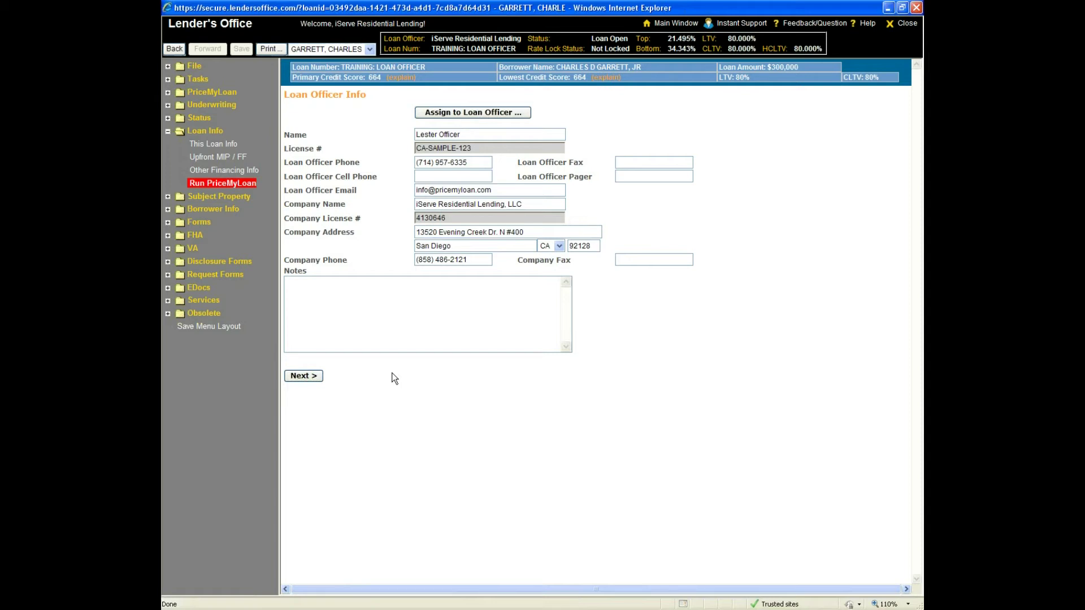
Accept the filled-in loan officer details and advance to the Credit Report step.
{"action": "left_click", "coordinate": [310, 376]}
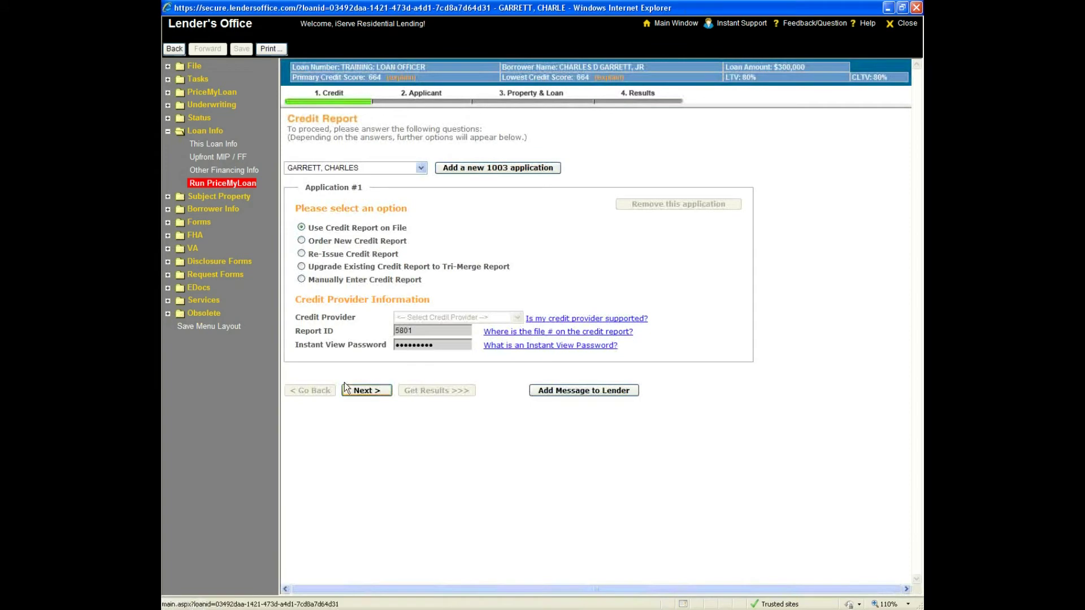
Try manual credit entry, revert to Use Credit Report on File, and submit the step.
{"action": "left_click", "coordinate": [301, 279]}
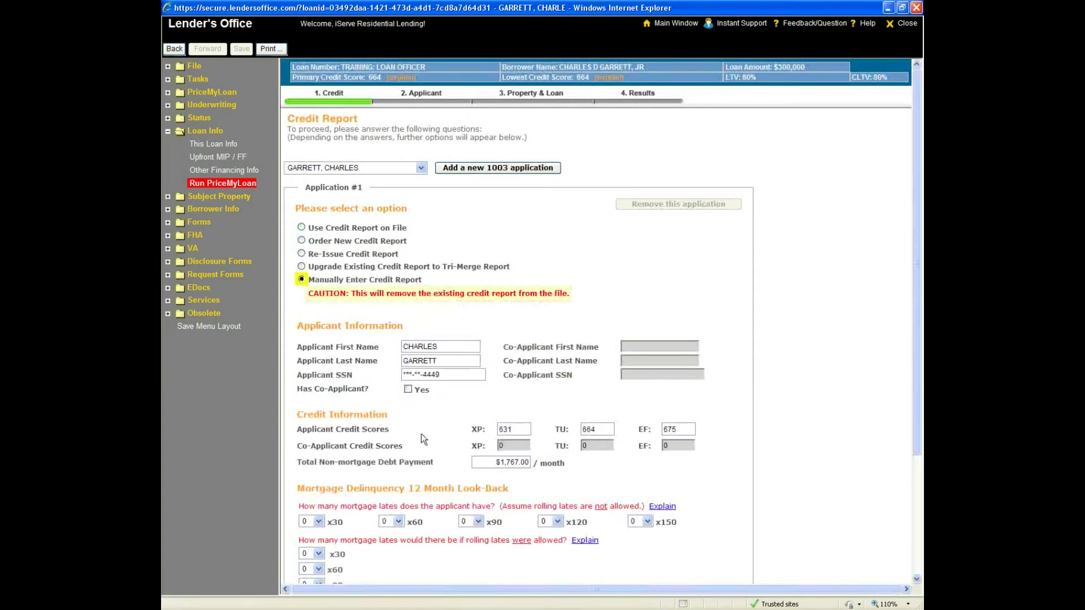
{"action": "scroll", "coordinate": [473, 448], "scroll_direction": "down", "scroll_amount": 3}
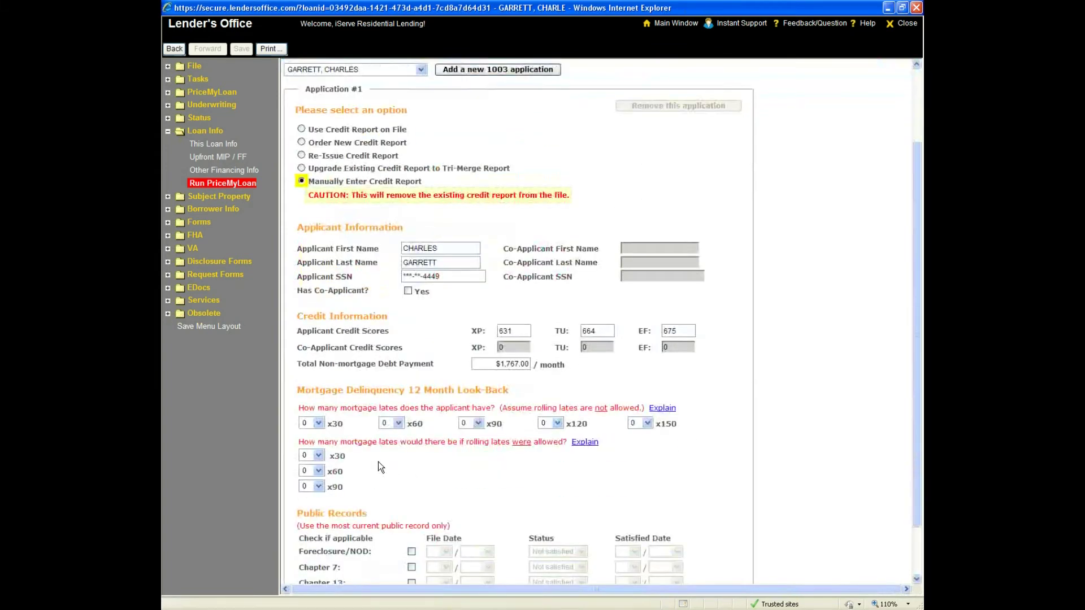
{"action": "scroll", "coordinate": [339, 489], "scroll_direction": "up", "scroll_amount": 3}
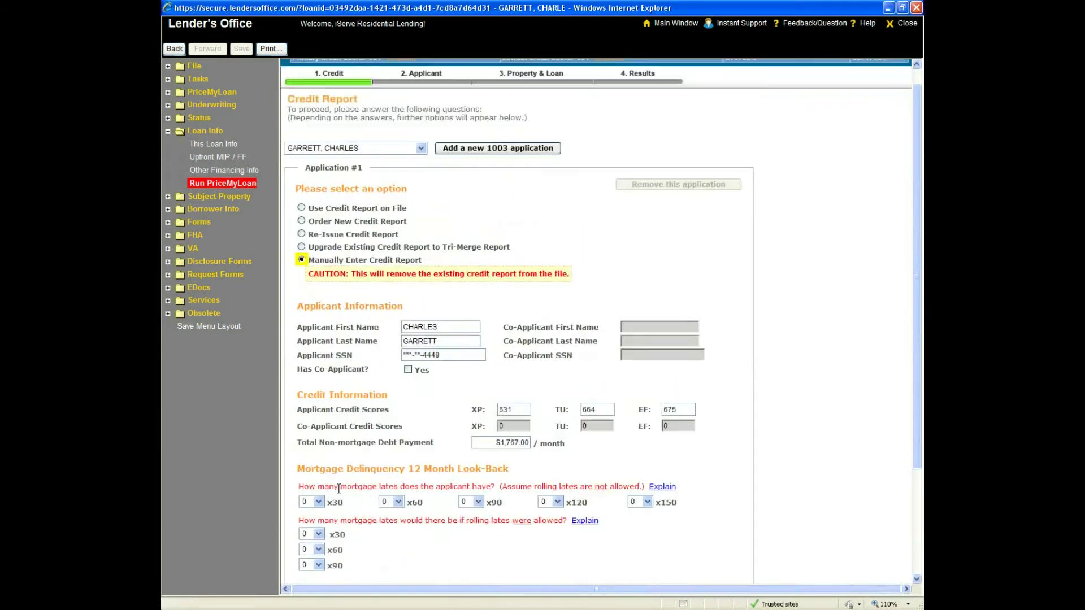
{"action": "scroll", "coordinate": [339, 488], "scroll_direction": "up", "scroll_amount": 1}
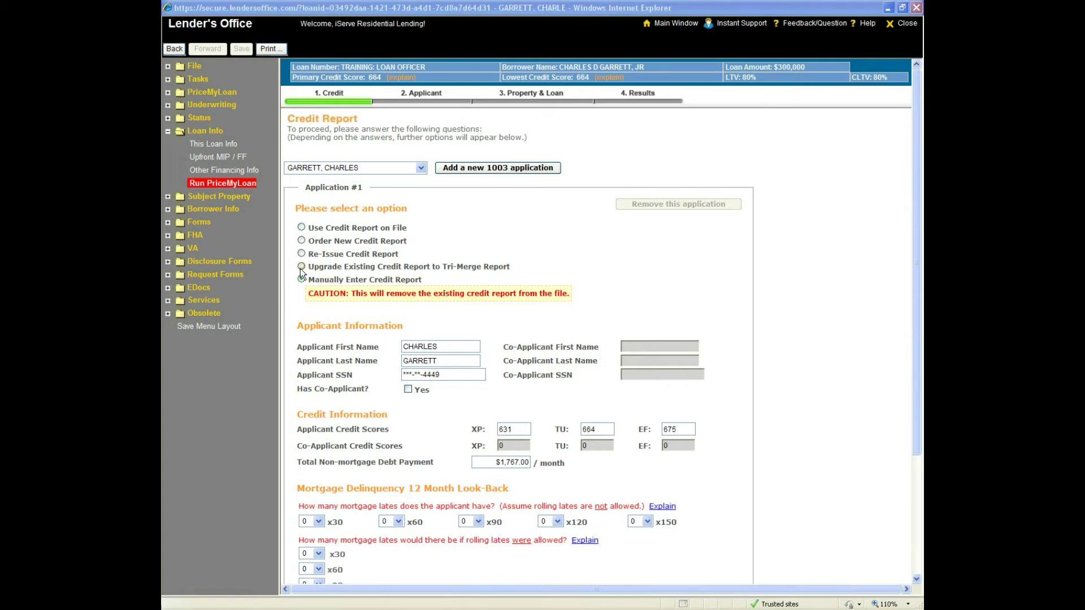
{"action": "left_click", "coordinate": [301, 228]}
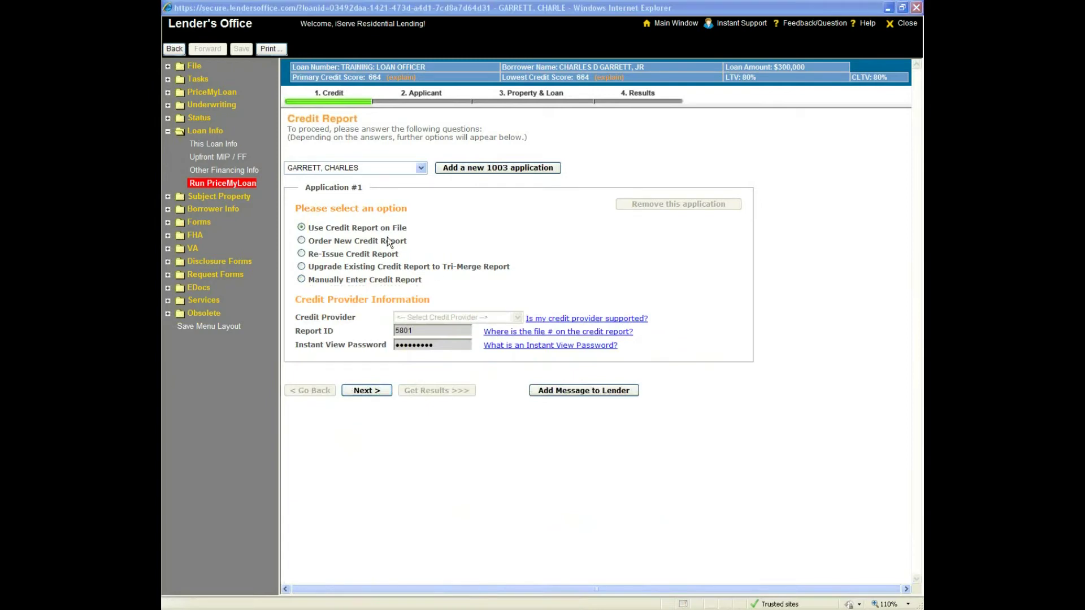
{"action": "left_click", "coordinate": [365, 390]}
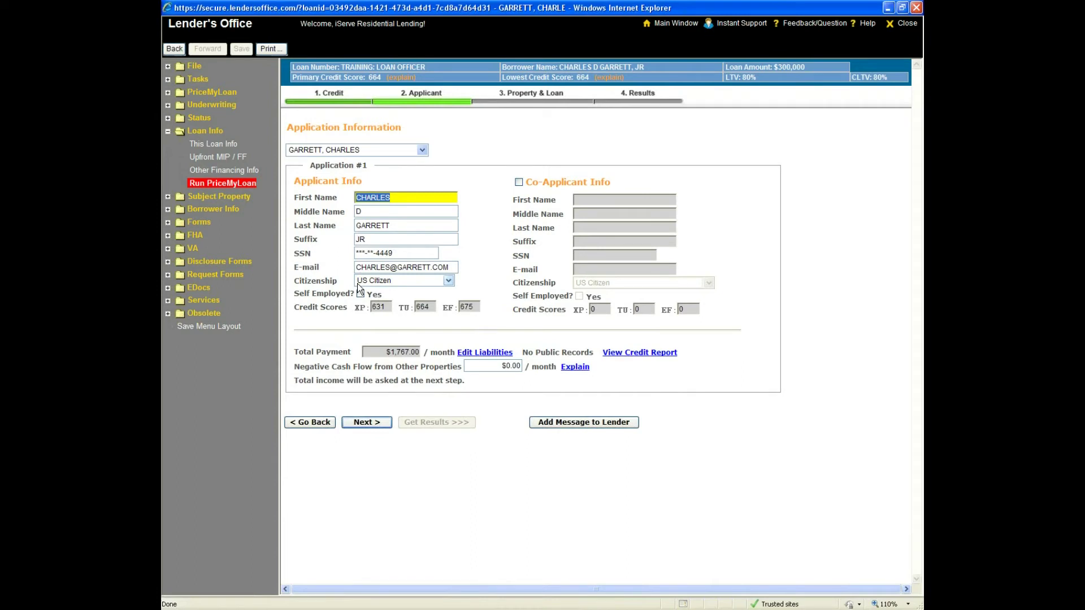
Accept the applicant information and continue to the Property & Loan step.
{"action": "left_click", "coordinate": [389, 426]}
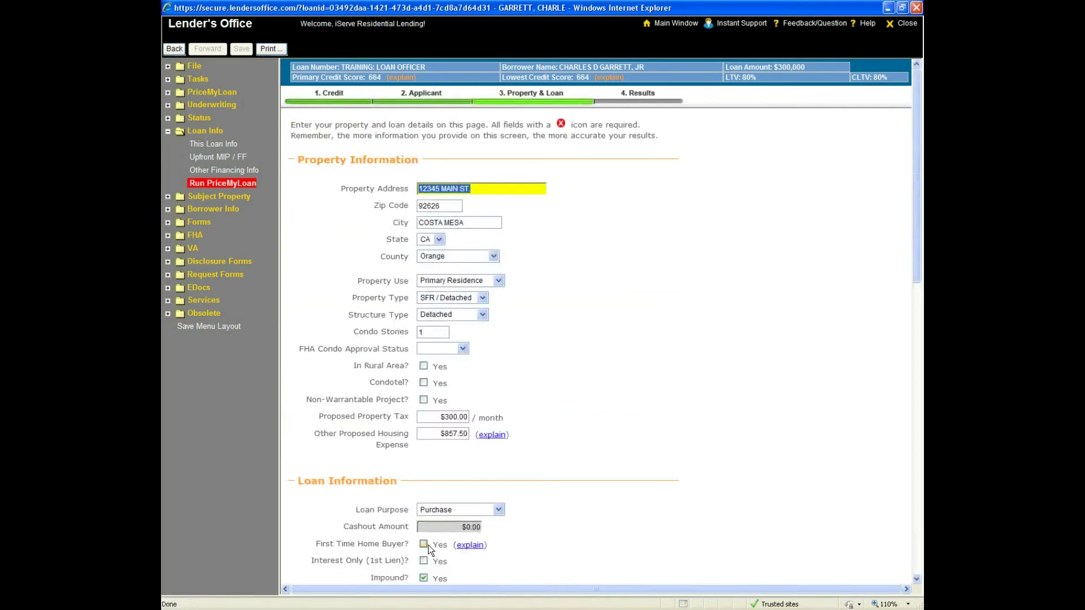
Set Reserves Available to 2 months and keep the Rate Lock Period at 30 days.
{"action": "left_click", "coordinate": [569, 404]}
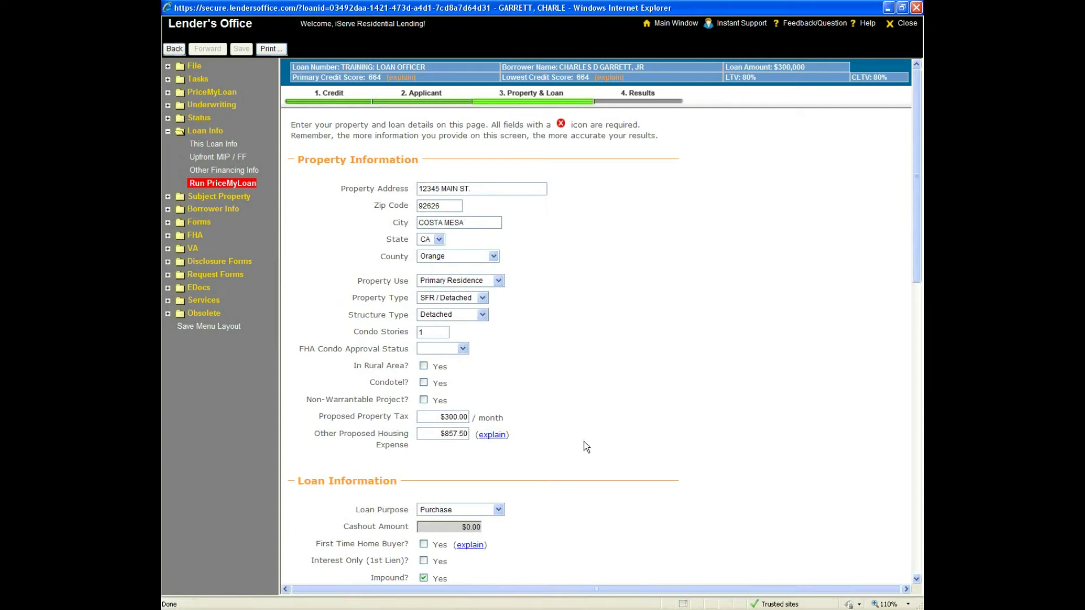
{"action": "scroll", "coordinate": [584, 442], "scroll_direction": "down", "scroll_amount": 2}
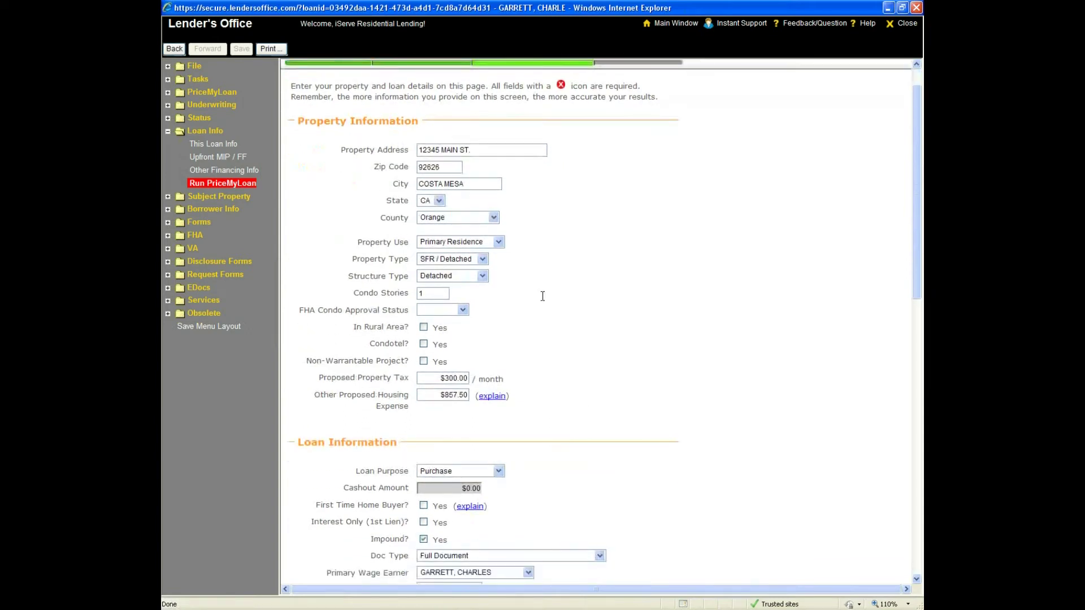
{"action": "scroll", "coordinate": [869, 301], "scroll_direction": "down", "scroll_amount": 1}
{"action": "left_click_drag", "start_coordinate": [918, 271], "coordinate": [887, 371]}
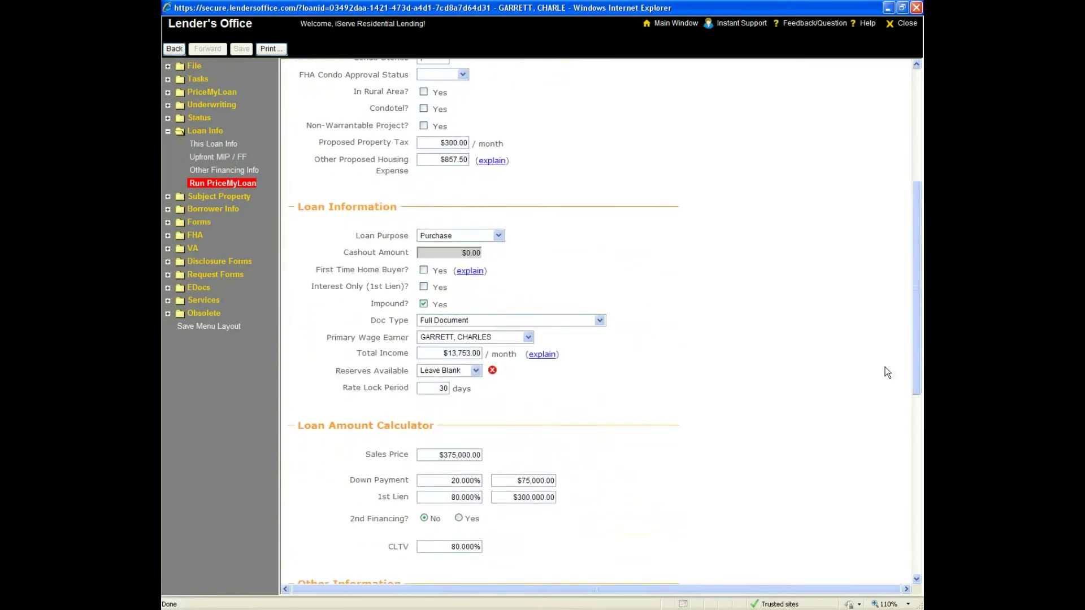
{"action": "left_click", "coordinate": [475, 371]}
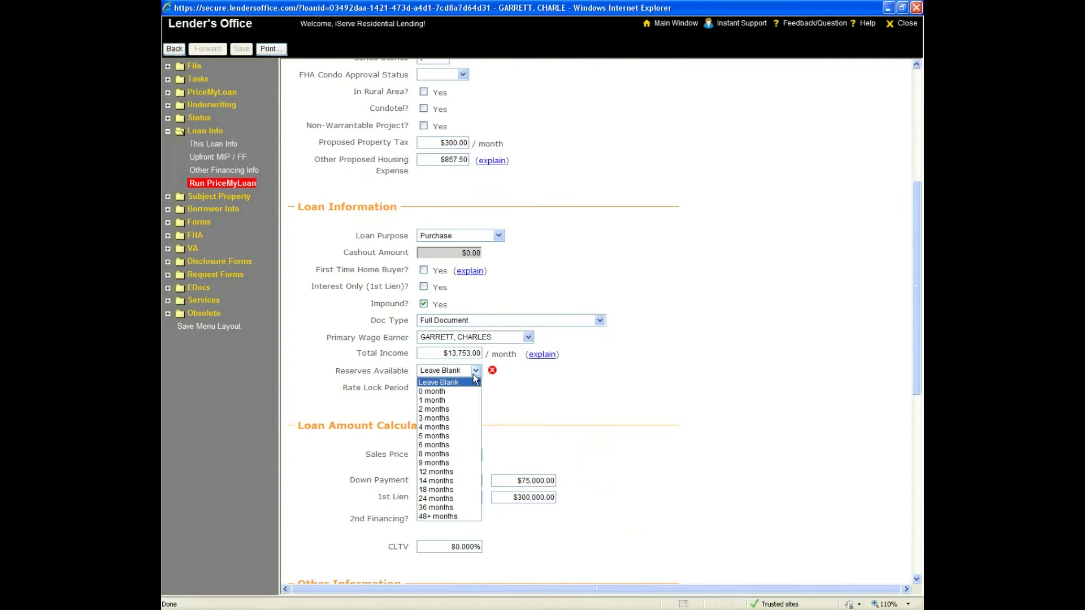
{"action": "left_click", "coordinate": [469, 409]}
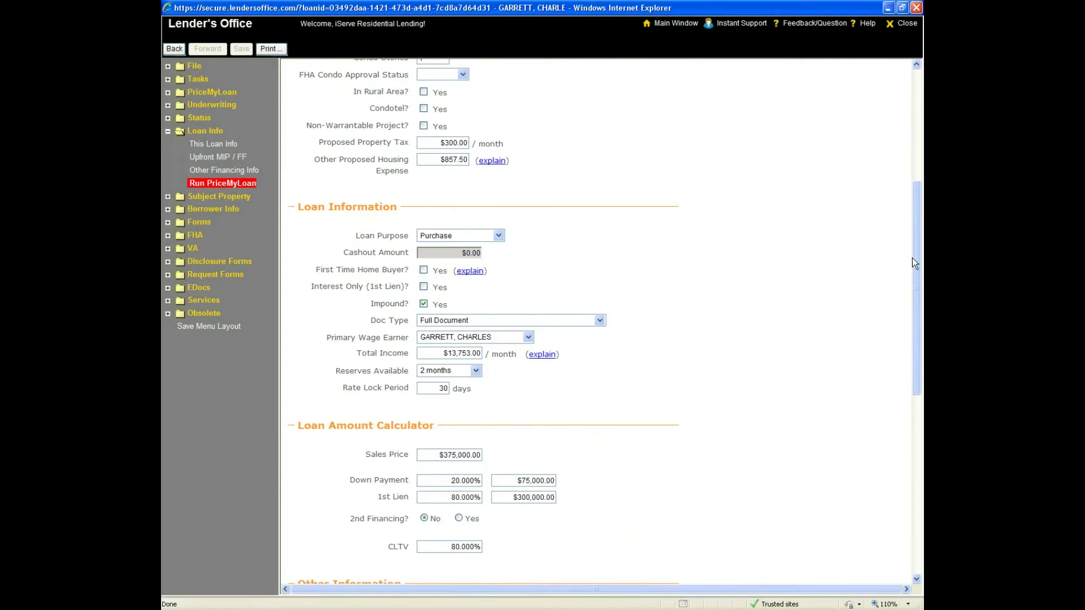
{"action": "left_click_drag", "start_coordinate": [914, 259], "coordinate": [913, 268]}
{"action": "left_click", "coordinate": [449, 362]}
{"action": "left_click", "coordinate": [902, 300]}
{"action": "left_click_drag", "start_coordinate": [916, 290], "coordinate": [900, 425]}
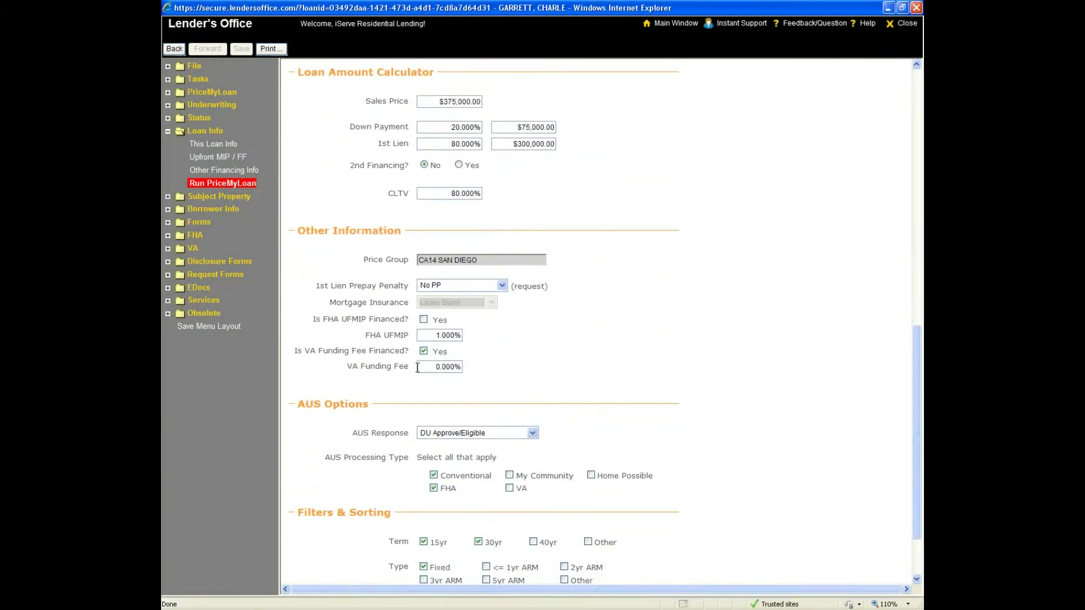
Leave FHA upfront MIP unfinanced, keep DU Approve/Eligible, and get 15/30-year fixed results.
{"action": "left_click", "coordinate": [423, 320]}
{"action": "left_click", "coordinate": [423, 320]}
{"action": "left_click_drag", "start_coordinate": [912, 370], "coordinate": [911, 402]}
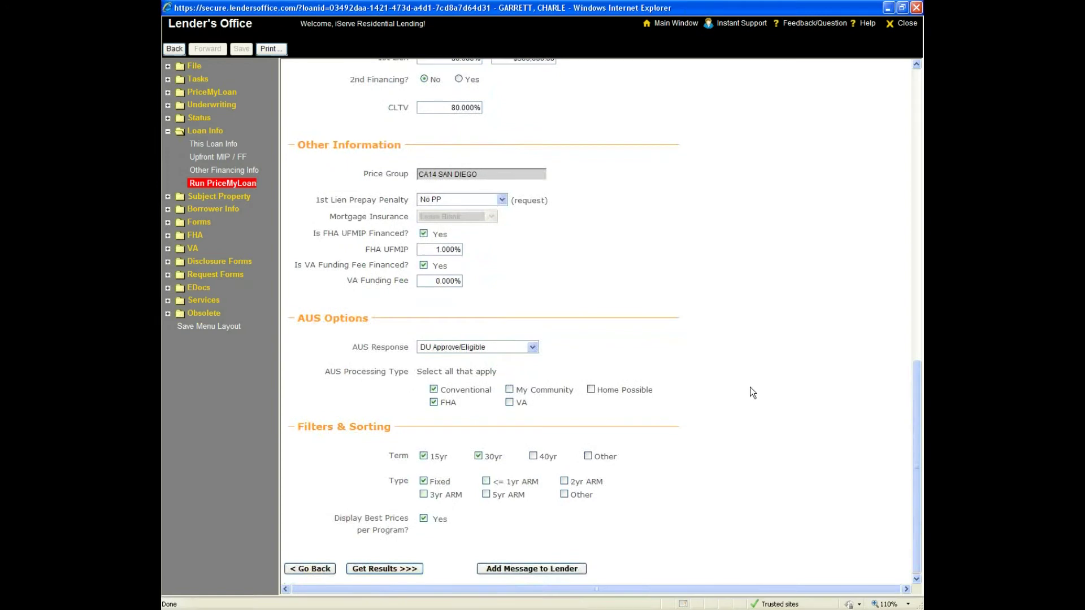
{"action": "left_click", "coordinate": [528, 346]}
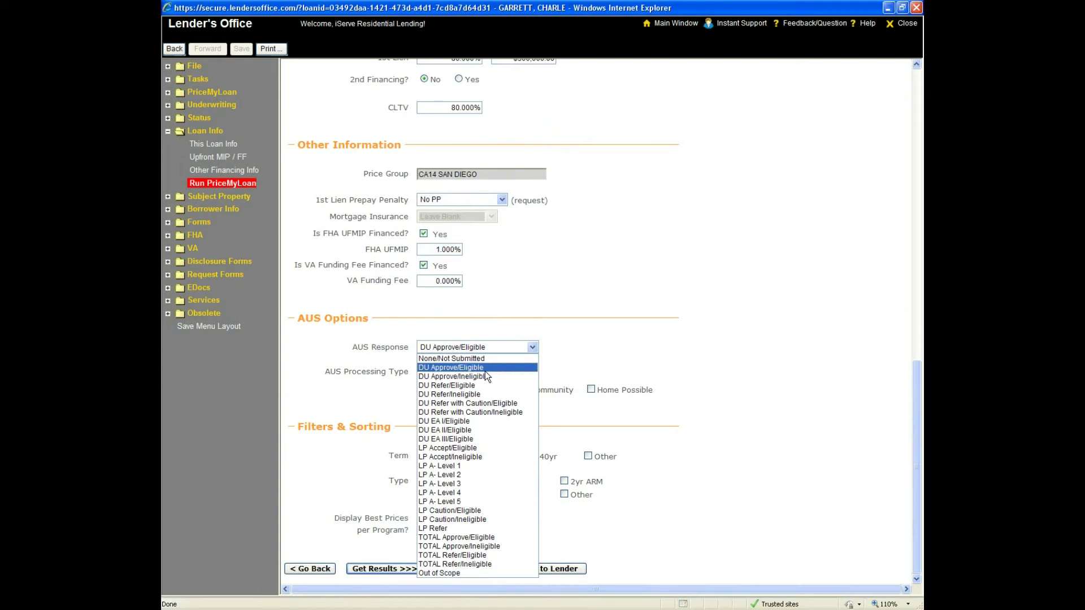
{"action": "left_click", "coordinate": [484, 369]}
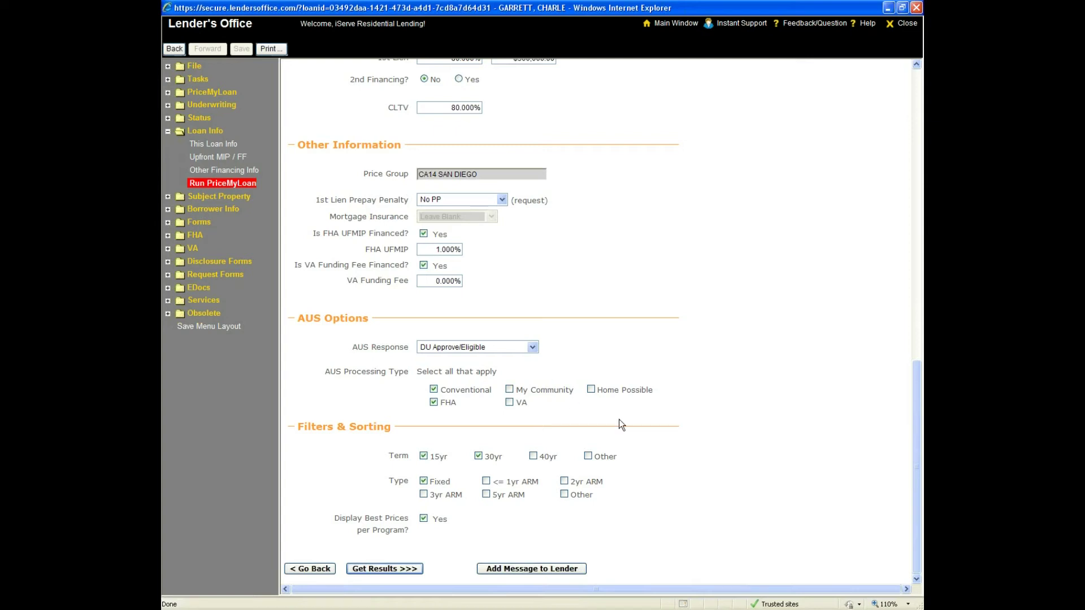
{"action": "left_click", "coordinate": [517, 348]}
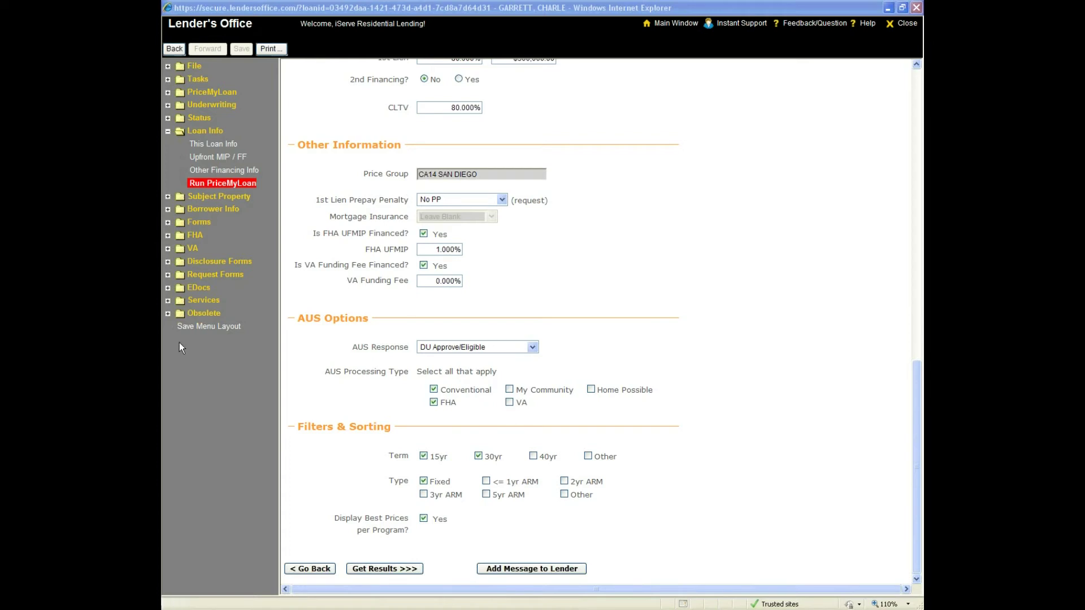
{"action": "left_click", "coordinate": [505, 335]}
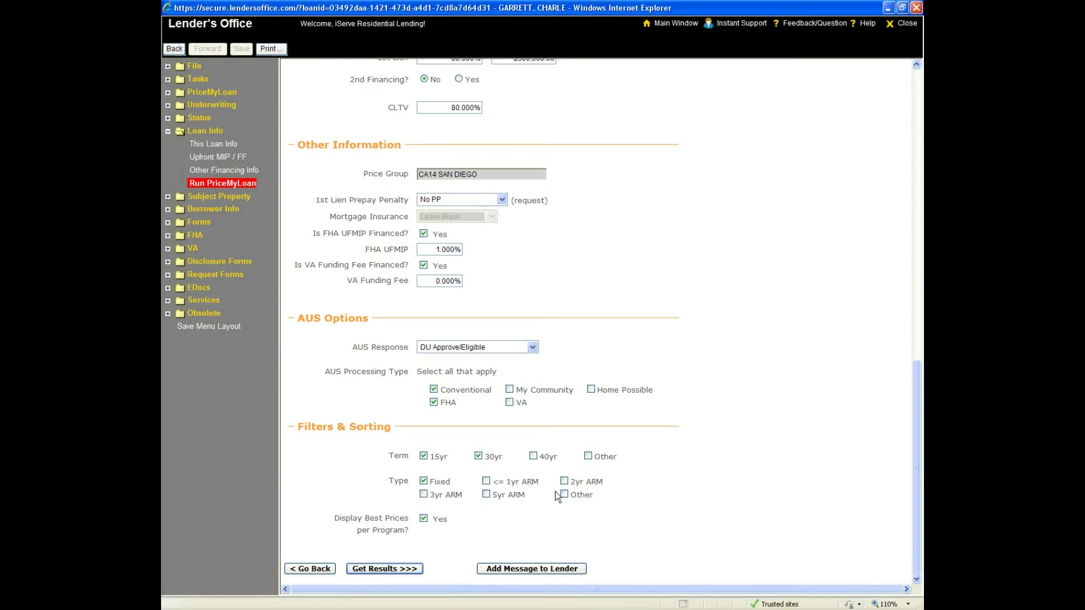
{"action": "left_click", "coordinate": [354, 569]}
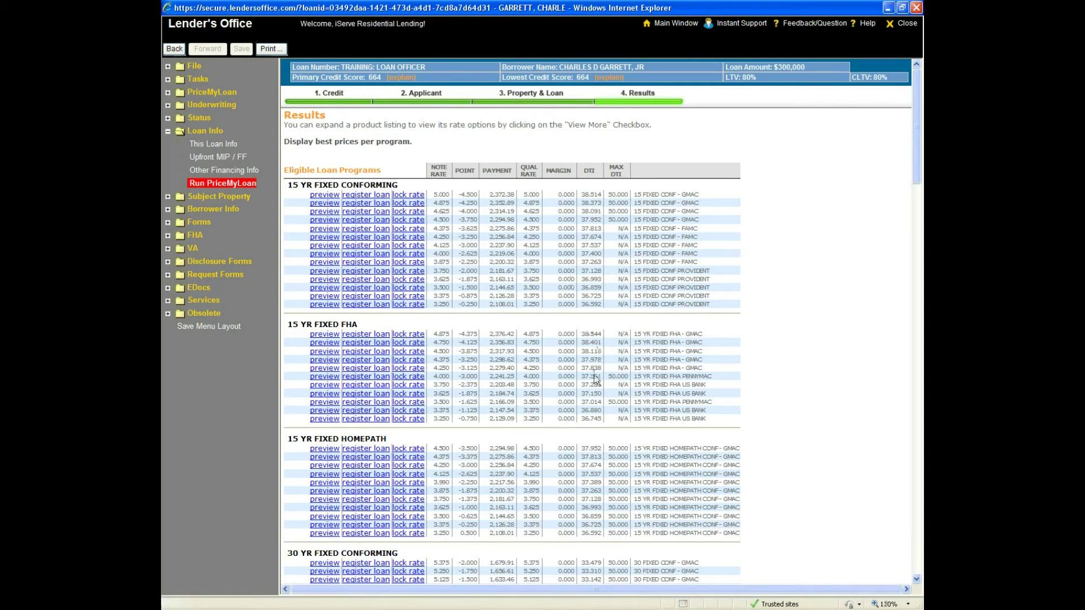
Zoom the results in, highlight the PROVIDENT rows, and scroll to Ineligible Loan Programs.
{"action": "key", "text": "ctrl+plus"}
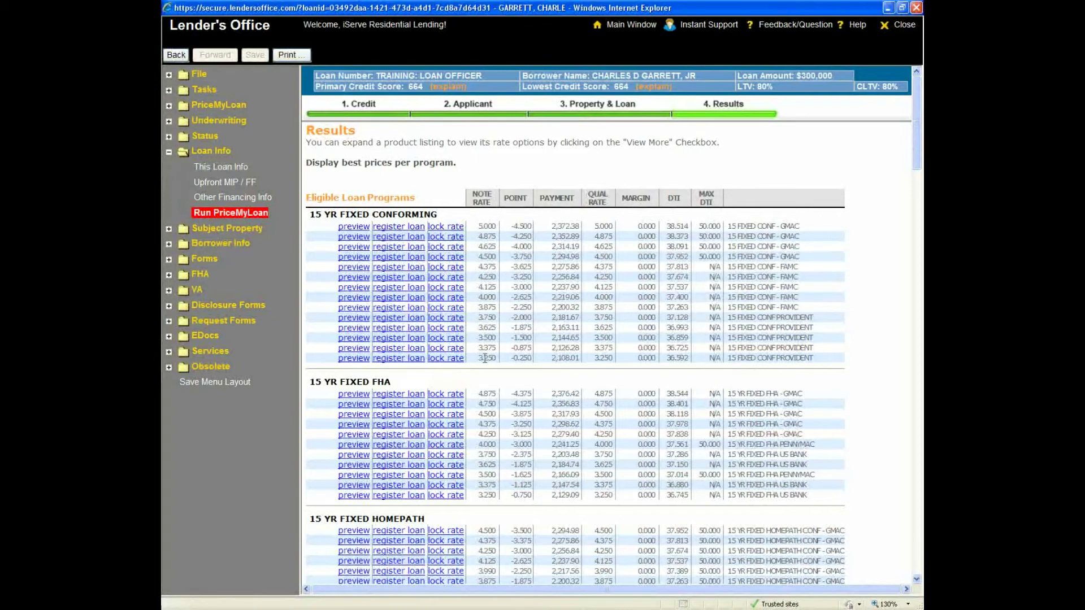
{"action": "left_click_drag", "start_coordinate": [822, 358], "coordinate": [716, 324]}
{"action": "left_click", "coordinate": [728, 357]}
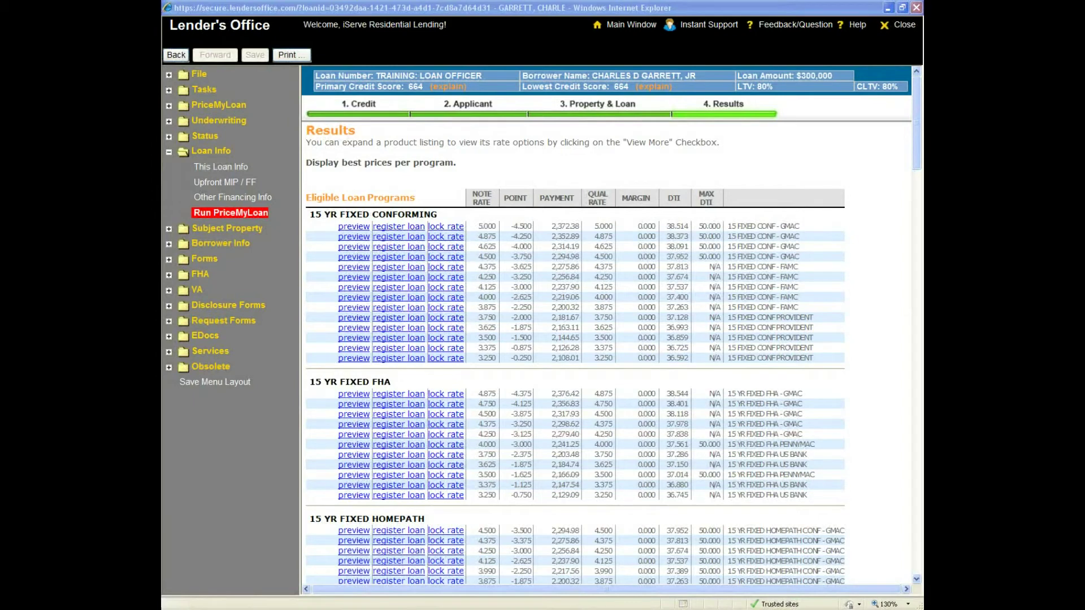
{"action": "left_click", "coordinate": [778, 335]}
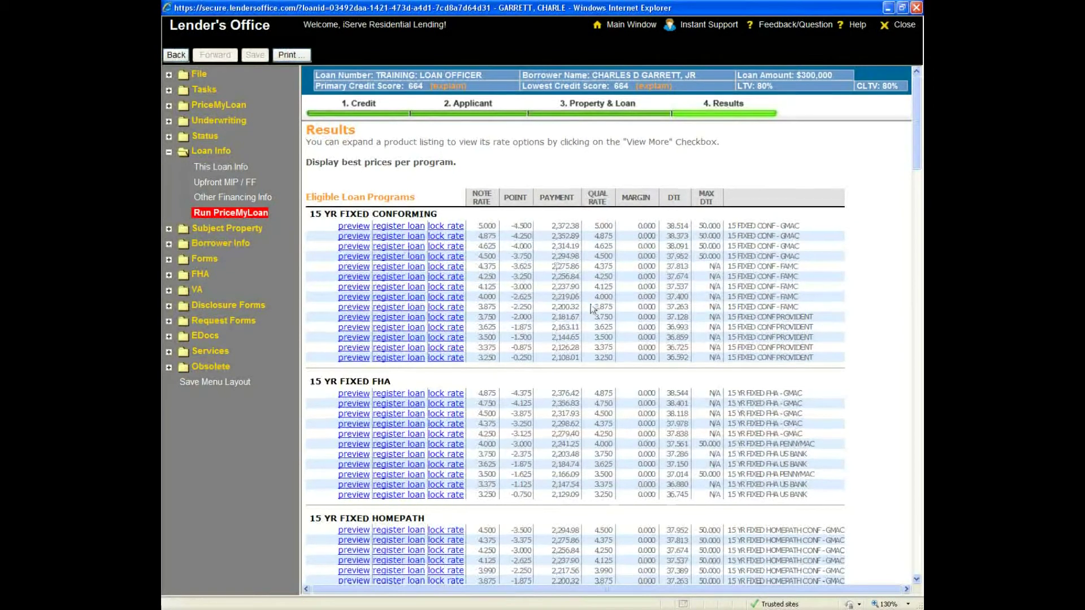
{"action": "scroll", "coordinate": [591, 308], "scroll_direction": "down", "scroll_amount": 3}
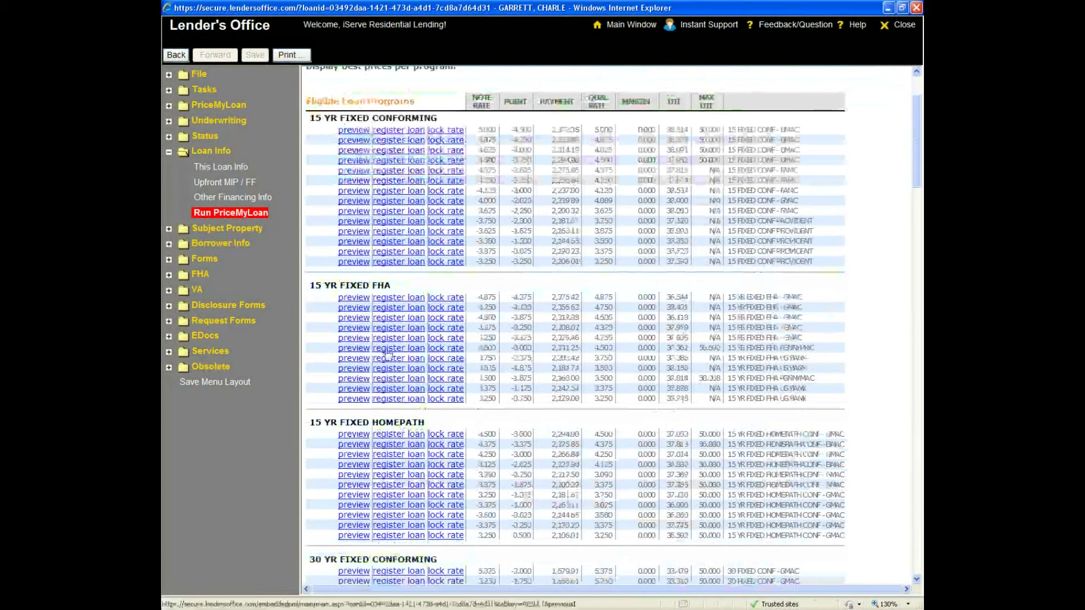
{"action": "left_click_drag", "start_coordinate": [918, 150], "coordinate": [919, 184]}
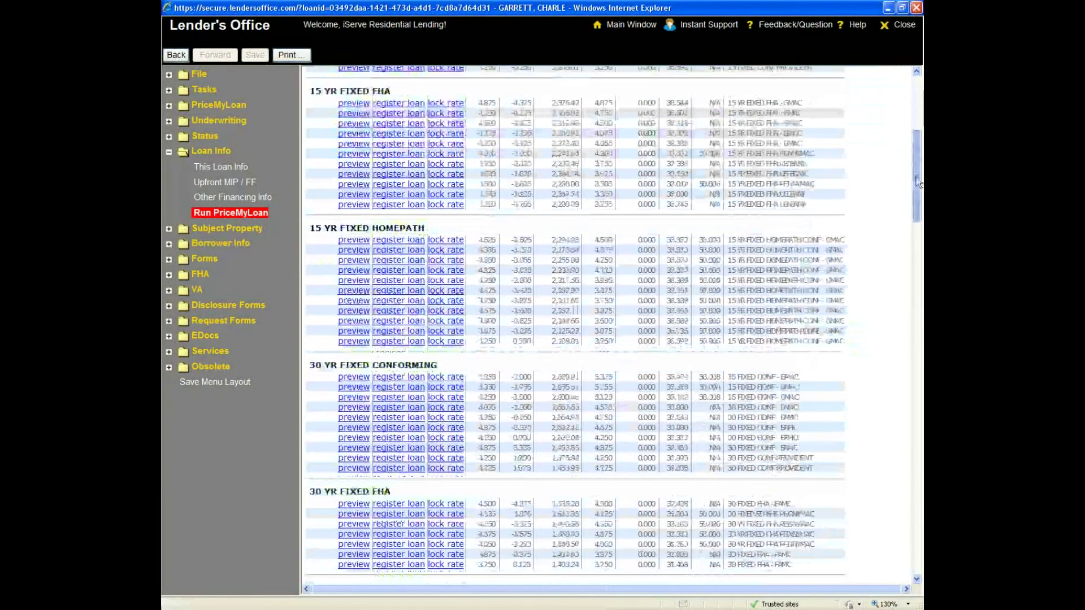
{"action": "left_click_drag", "start_coordinate": [918, 183], "coordinate": [911, 286]}
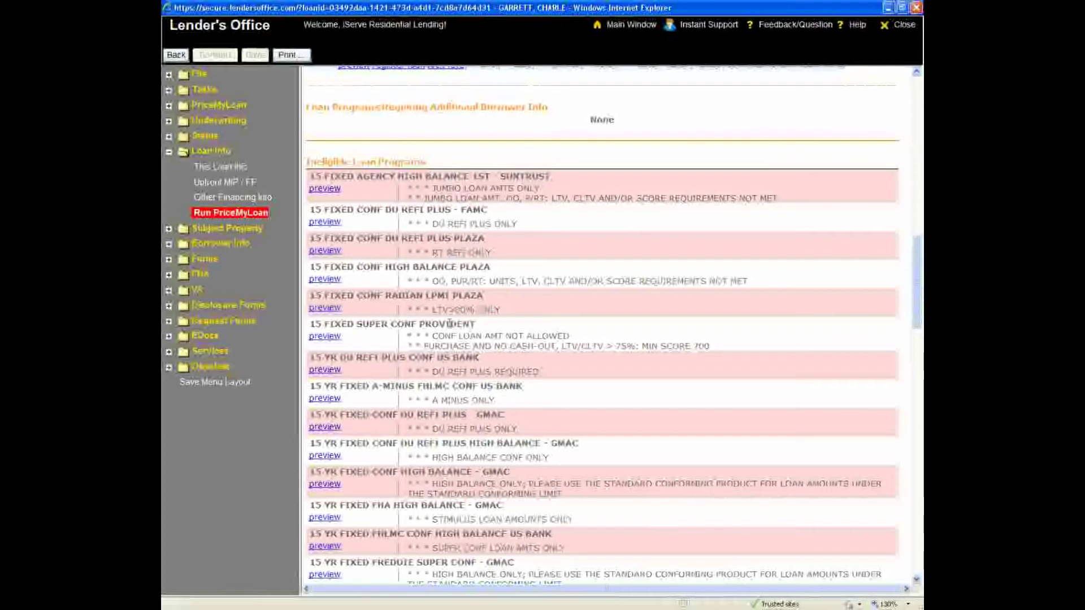
Highlight the SUPER CONF PROVIDENT program and its MIN SCORE 700 ineligibility reason.
{"action": "left_click_drag", "start_coordinate": [432, 324], "coordinate": [457, 324]}
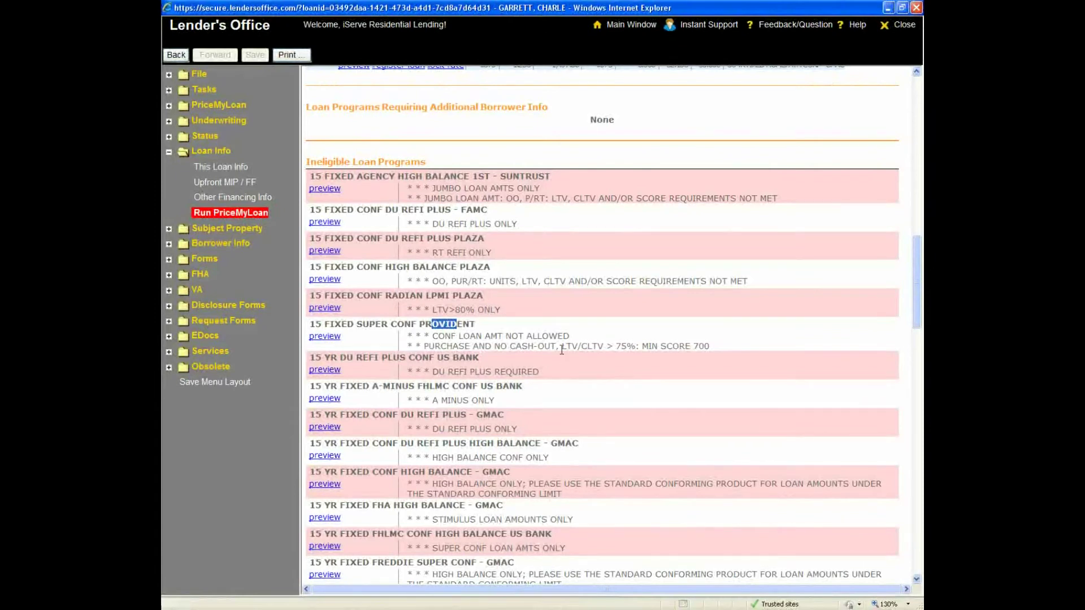
{"action": "left_click_drag", "start_coordinate": [642, 345], "coordinate": [775, 352]}
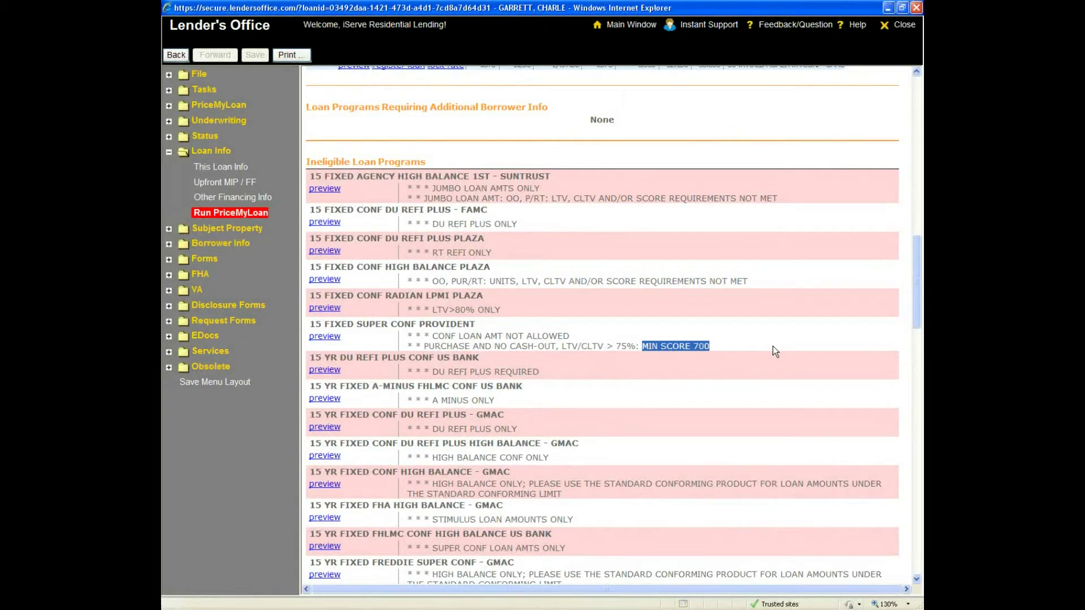
{"action": "left_click", "coordinate": [772, 399]}
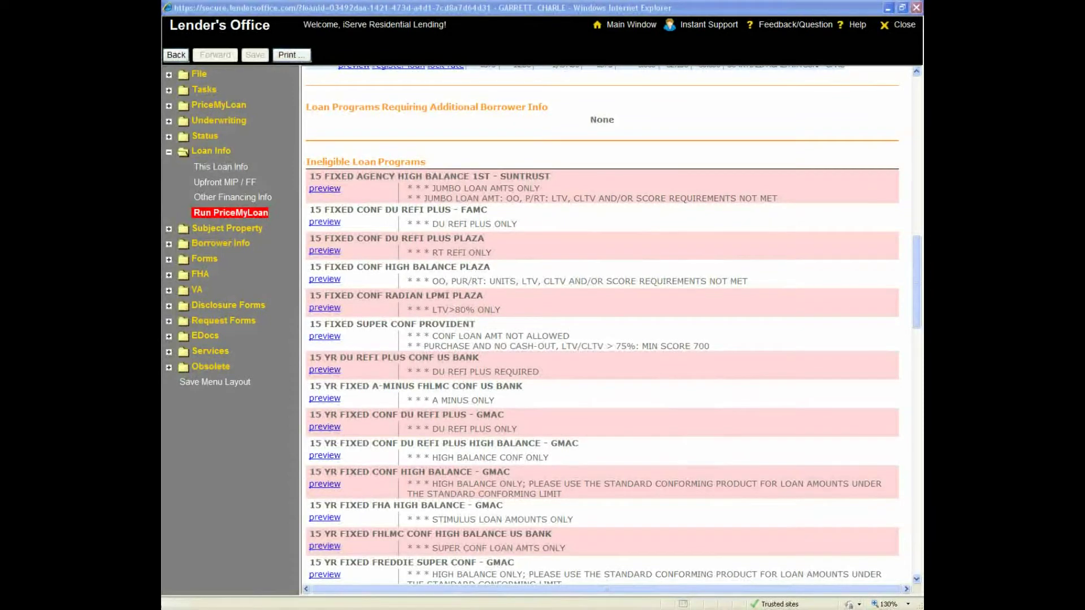
{"action": "left_click", "coordinate": [613, 332]}
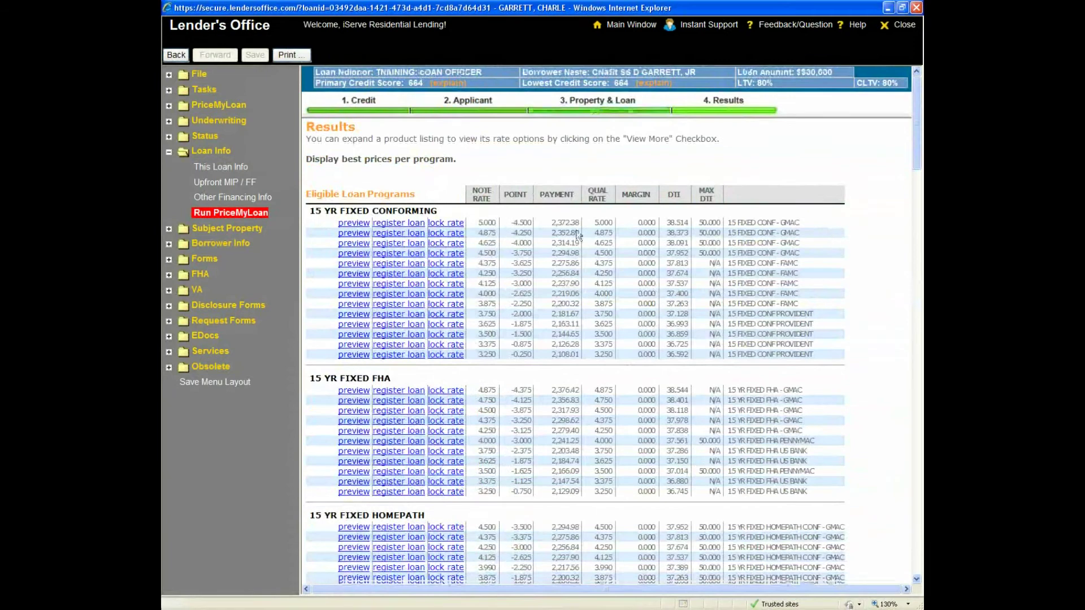
{"action": "scroll", "coordinate": [344, 572], "scroll_direction": "down", "scroll_amount": 20}
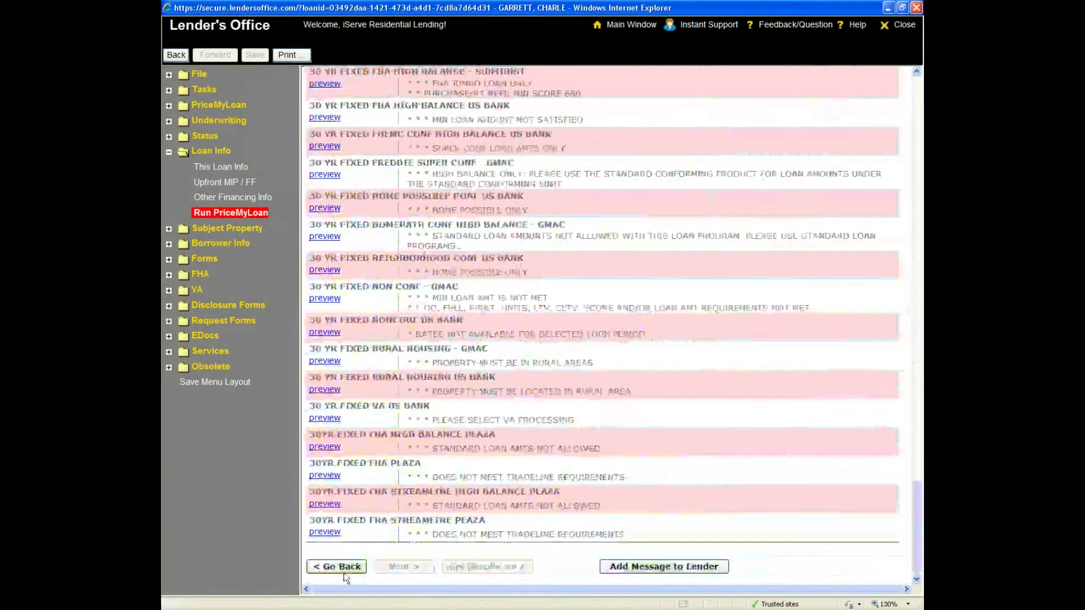
Go Back from the results to the Property & Loan step and scroll to its top.
{"action": "left_click", "coordinate": [343, 571]}
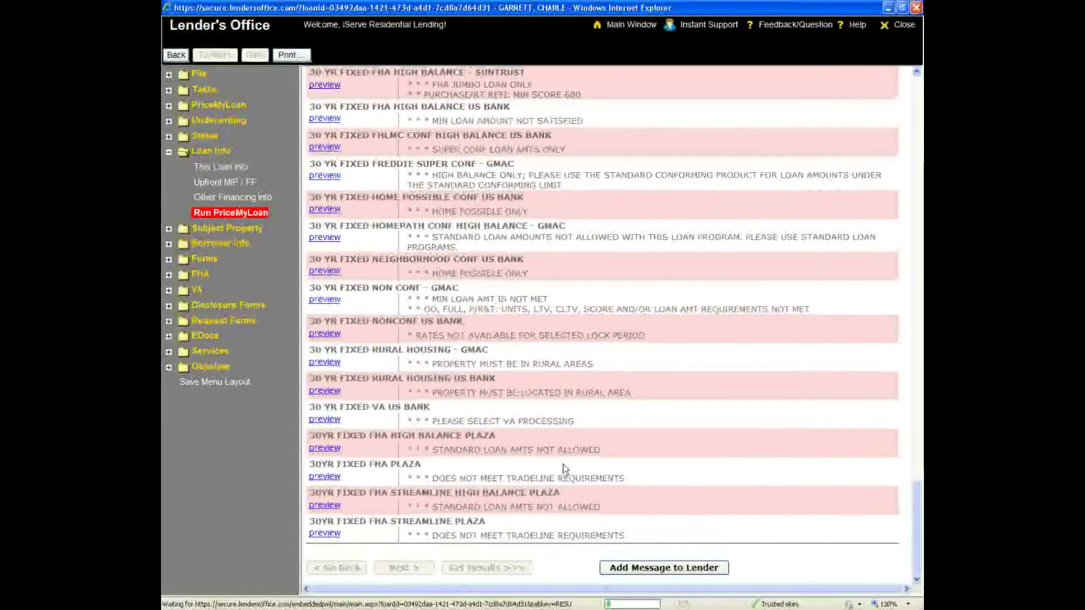
{"action": "scroll", "coordinate": [563, 463], "scroll_direction": "up", "scroll_amount": 4}
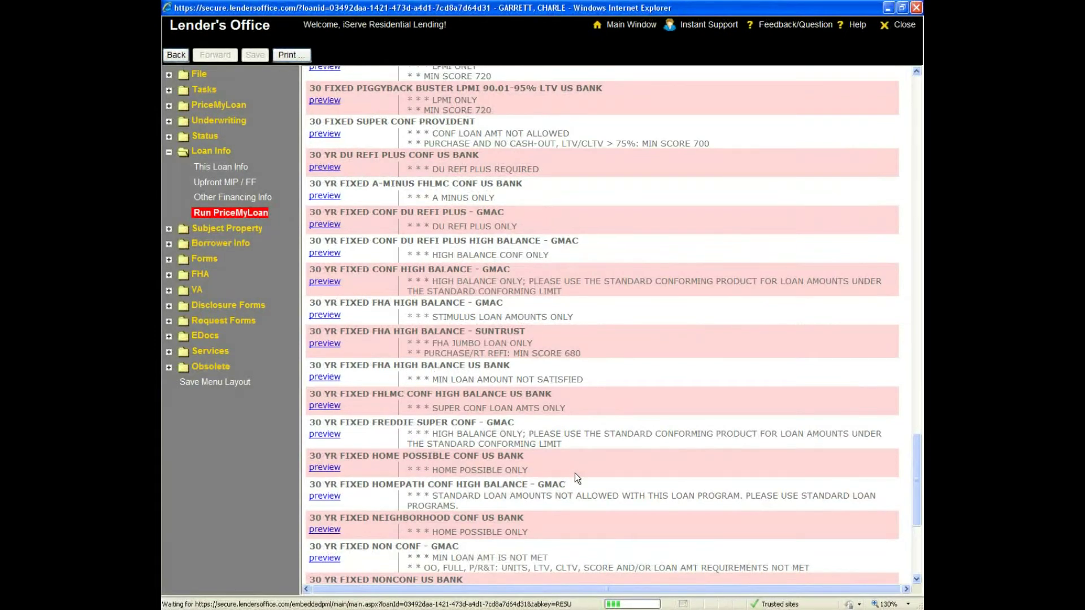
{"action": "scroll", "coordinate": [528, 463], "scroll_direction": "up", "scroll_amount": 10}
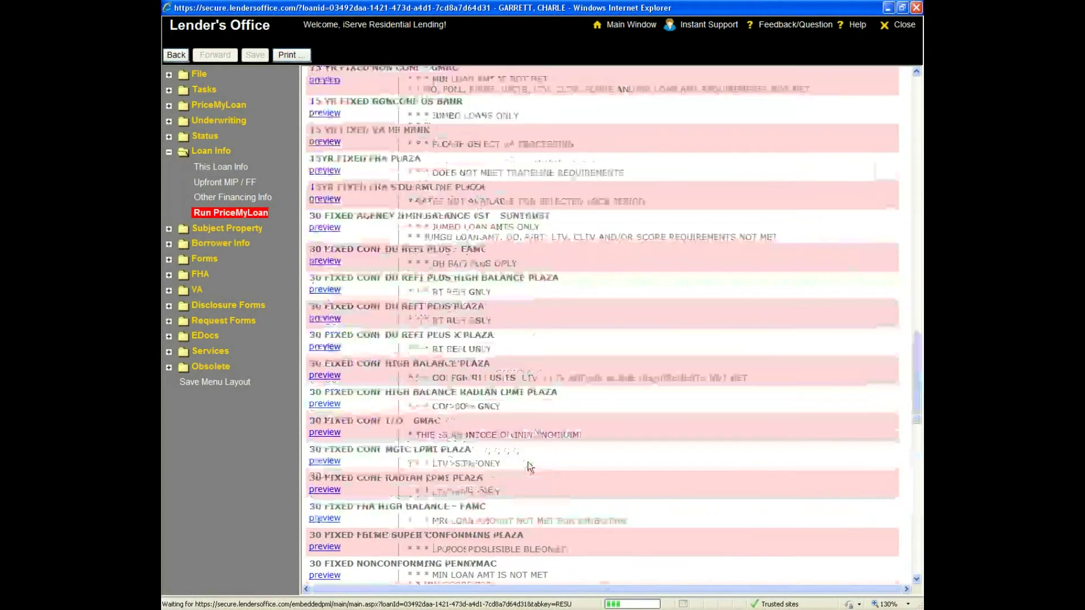
{"action": "scroll", "coordinate": [527, 462], "scroll_direction": "up", "scroll_amount": 15}
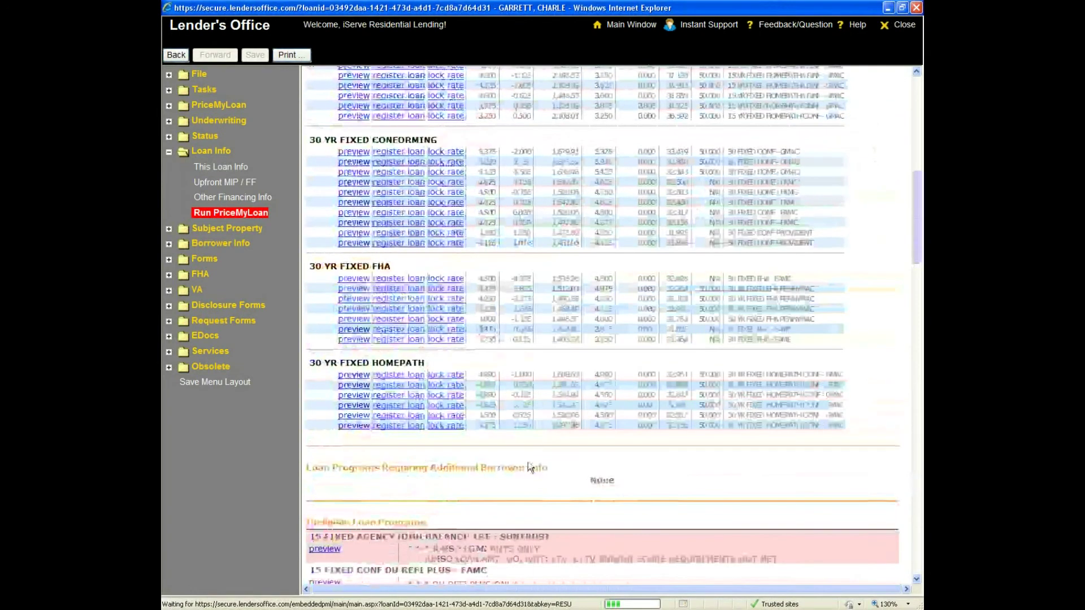
{"action": "scroll", "coordinate": [528, 462], "scroll_direction": "up", "scroll_amount": 1}
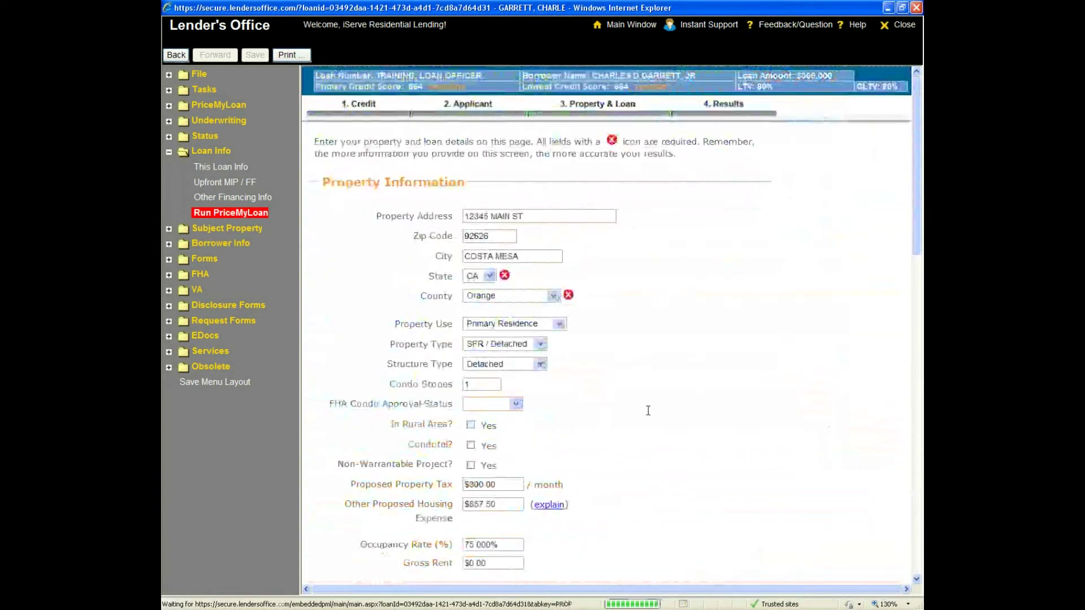
Change Reserves Available to 4 months and rerun the pricing.
{"action": "scroll", "coordinate": [648, 411], "scroll_direction": "down", "scroll_amount": 6}
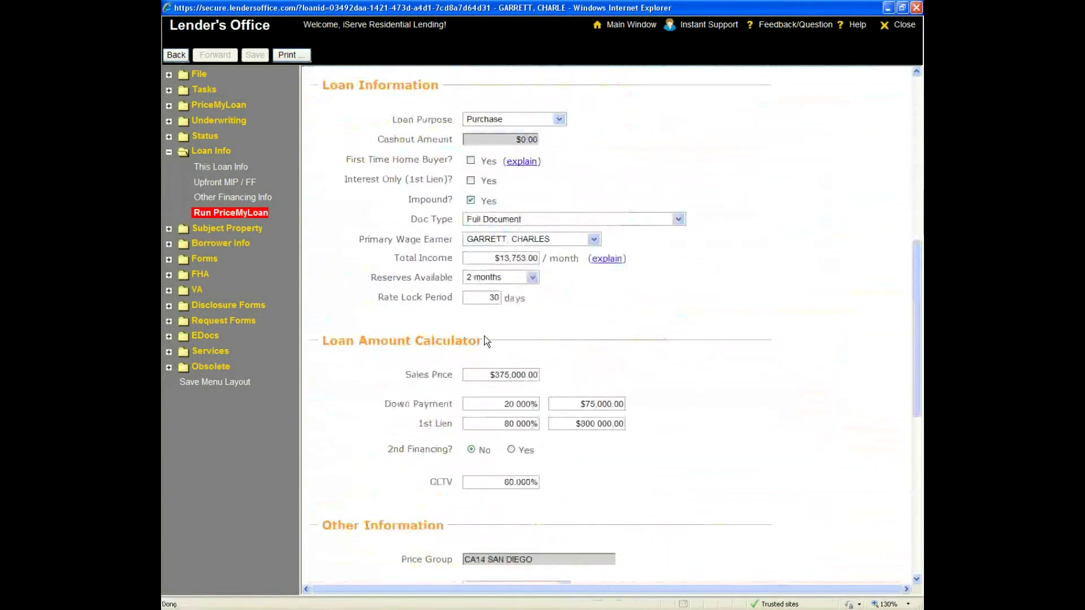
{"action": "left_click", "coordinate": [520, 278]}
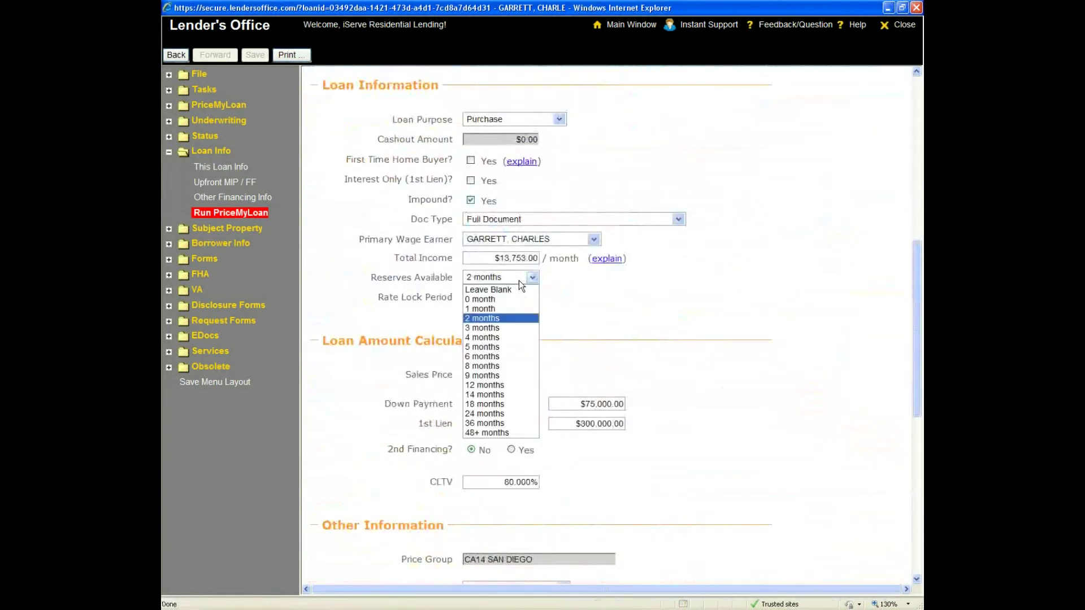
{"action": "left_click", "coordinate": [516, 339]}
{"action": "scroll", "coordinate": [683, 405], "scroll_direction": "down", "scroll_amount": 8}
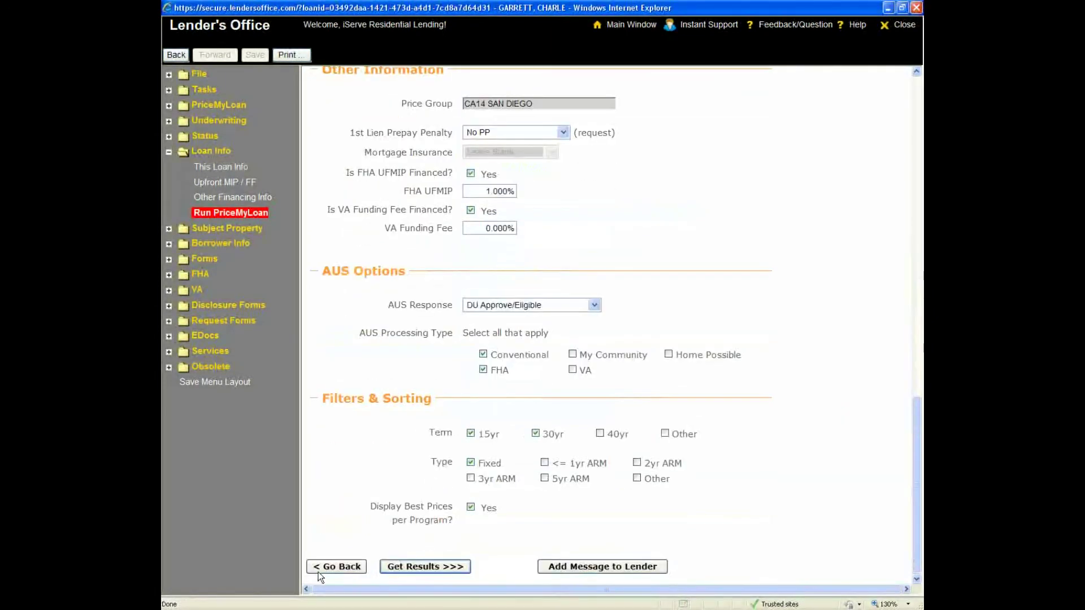
{"action": "left_click", "coordinate": [435, 562]}
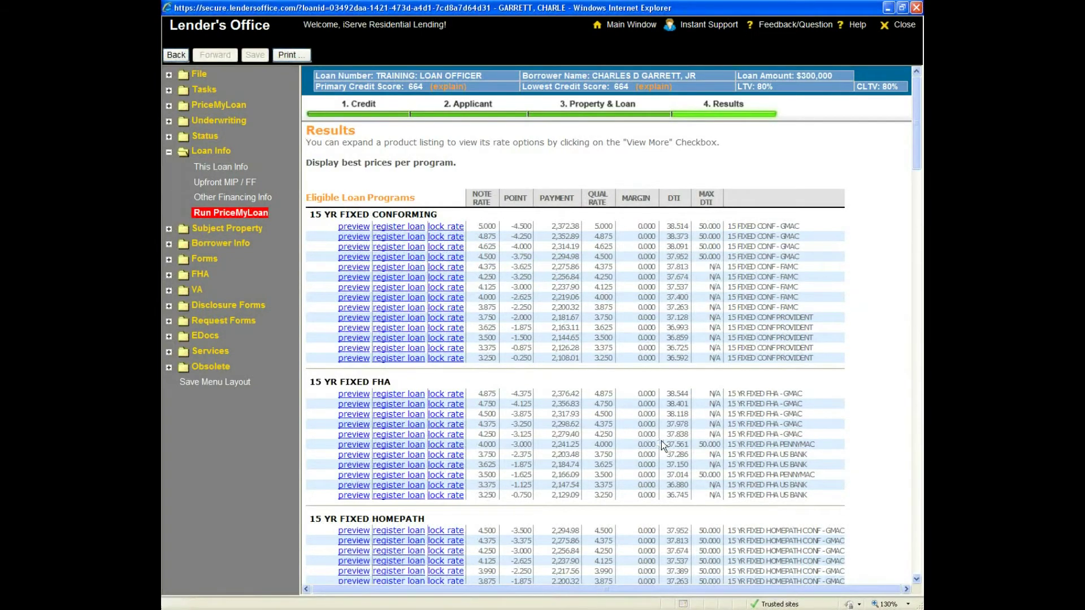
Preview the certificate for a FAMC rate row in the 30 YR FIXED CONFORMING table.
{"action": "scroll", "coordinate": [663, 444], "scroll_direction": "down", "scroll_amount": 3}
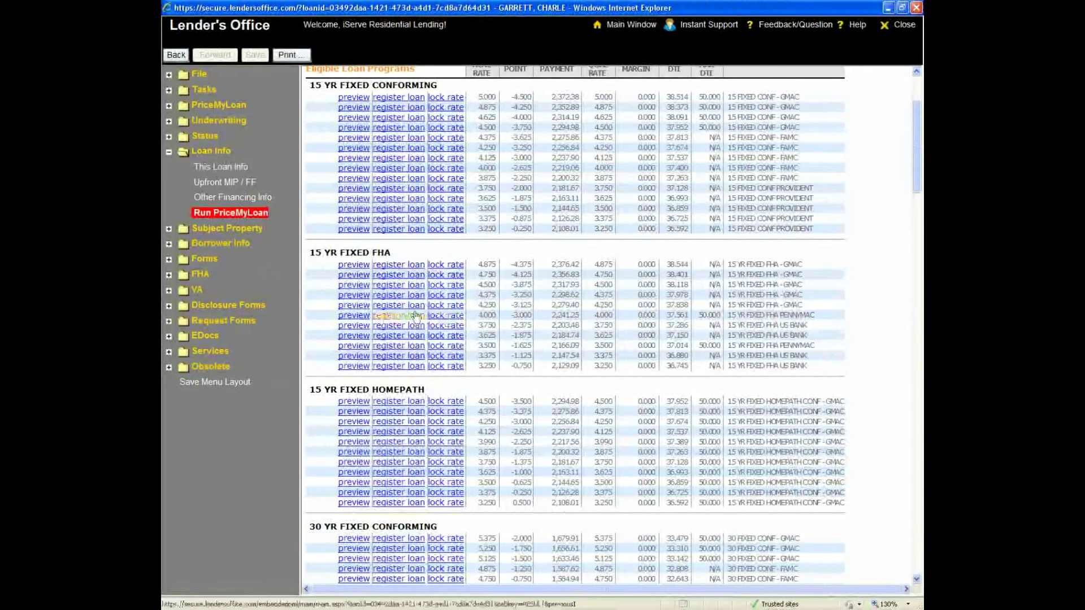
{"action": "scroll", "coordinate": [432, 469], "scroll_direction": "down", "scroll_amount": 3}
{"action": "scroll", "coordinate": [433, 469], "scroll_direction": "down", "scroll_amount": 2}
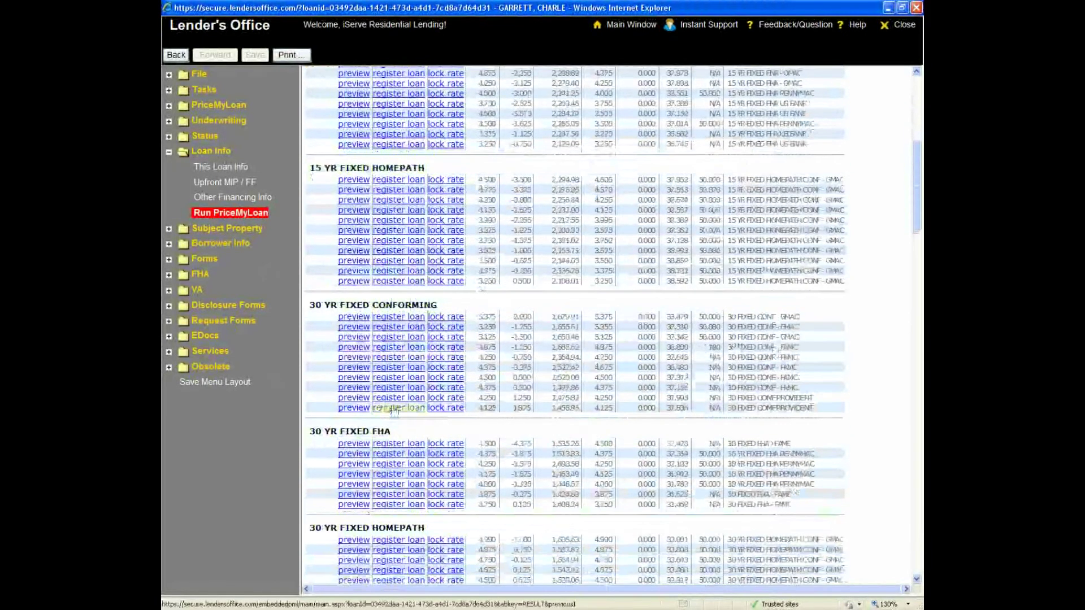
{"action": "left_click", "coordinate": [354, 369]}
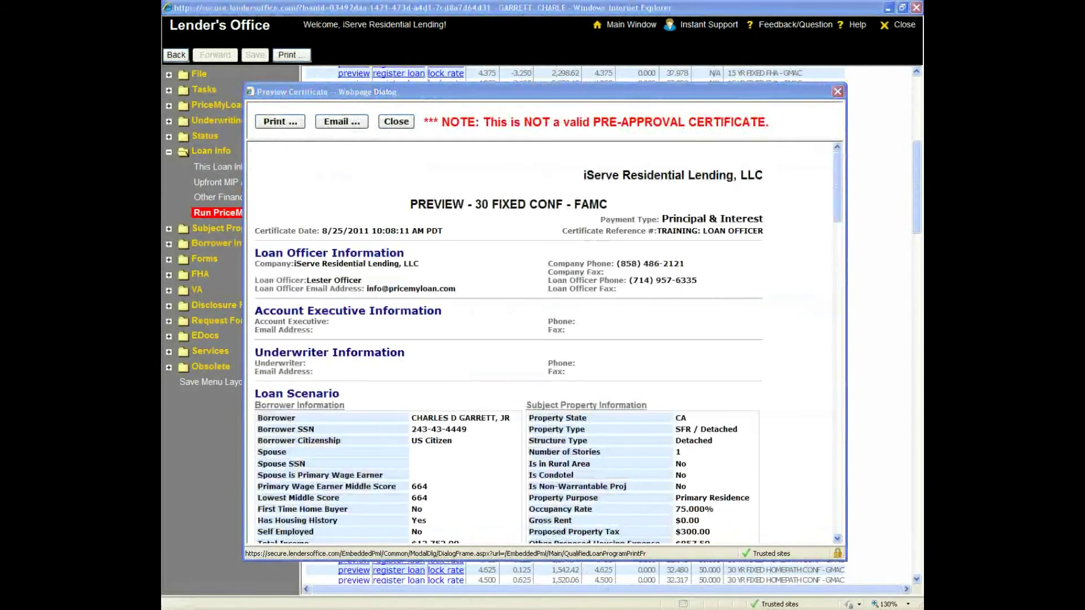
Scroll the FAMC preview certificate past Loan Scenario and its 4.250%–4.875% pricing to the Conditions list.
{"action": "left_click", "coordinate": [648, 284]}
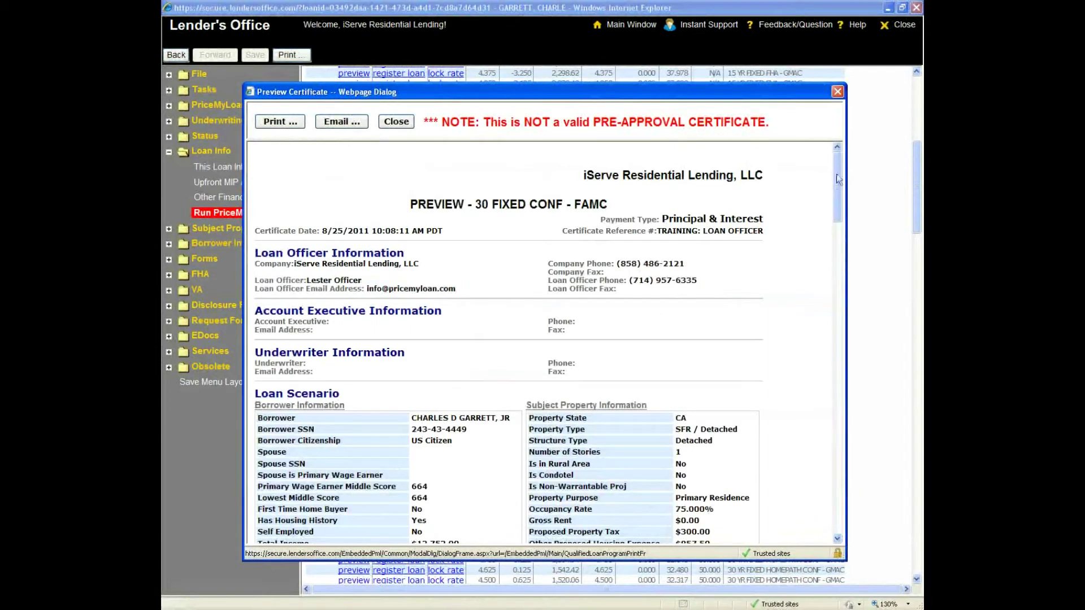
{"action": "scroll", "coordinate": [835, 176], "scroll_direction": "down", "scroll_amount": 5}
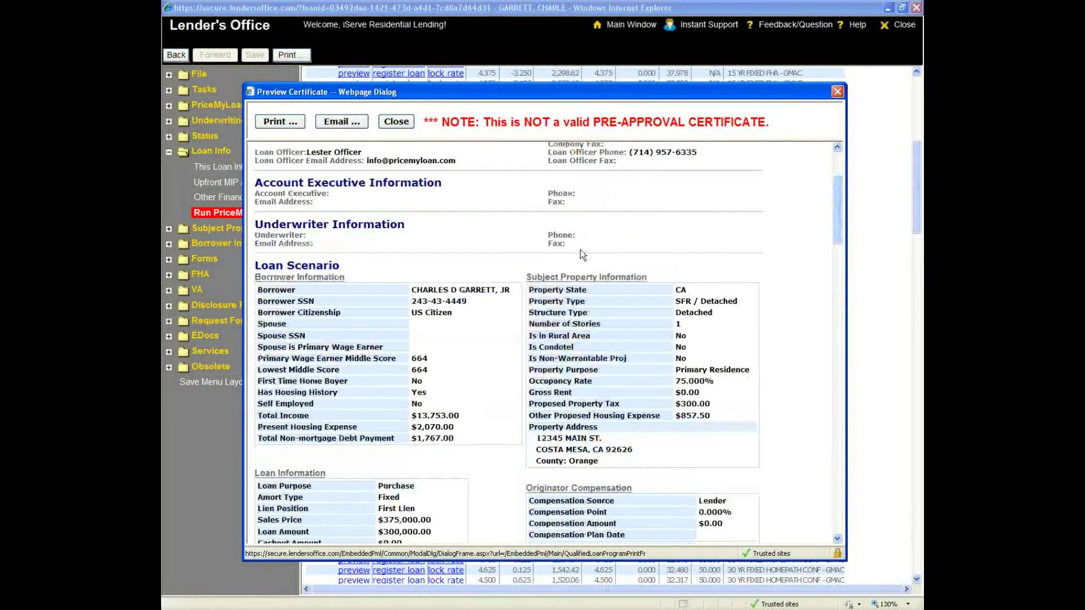
{"action": "left_click_drag", "start_coordinate": [835, 233], "coordinate": [836, 250]}
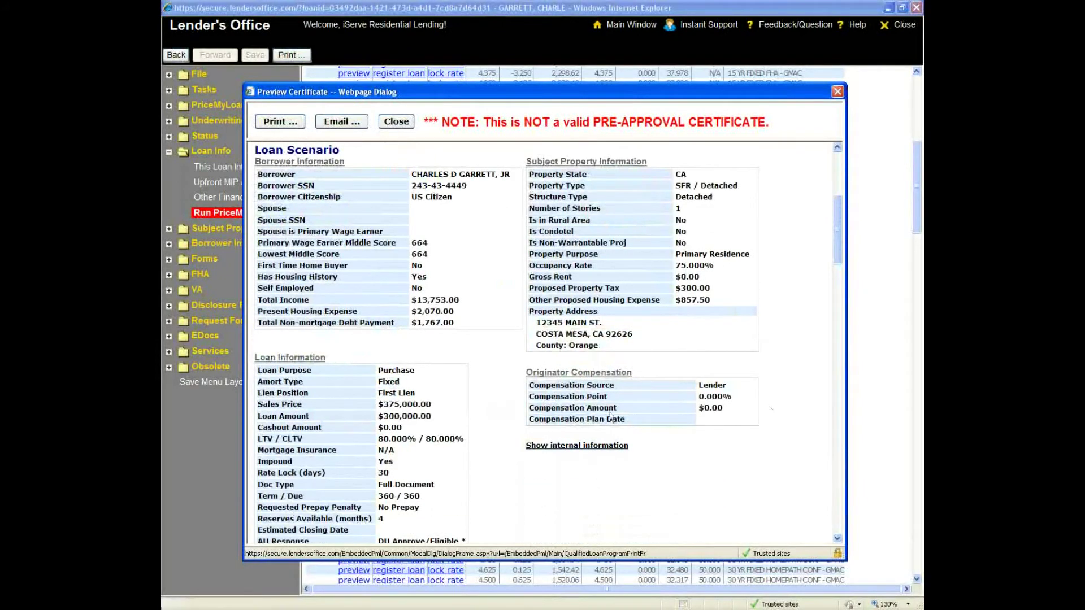
{"action": "left_click_drag", "start_coordinate": [838, 247], "coordinate": [838, 310]}
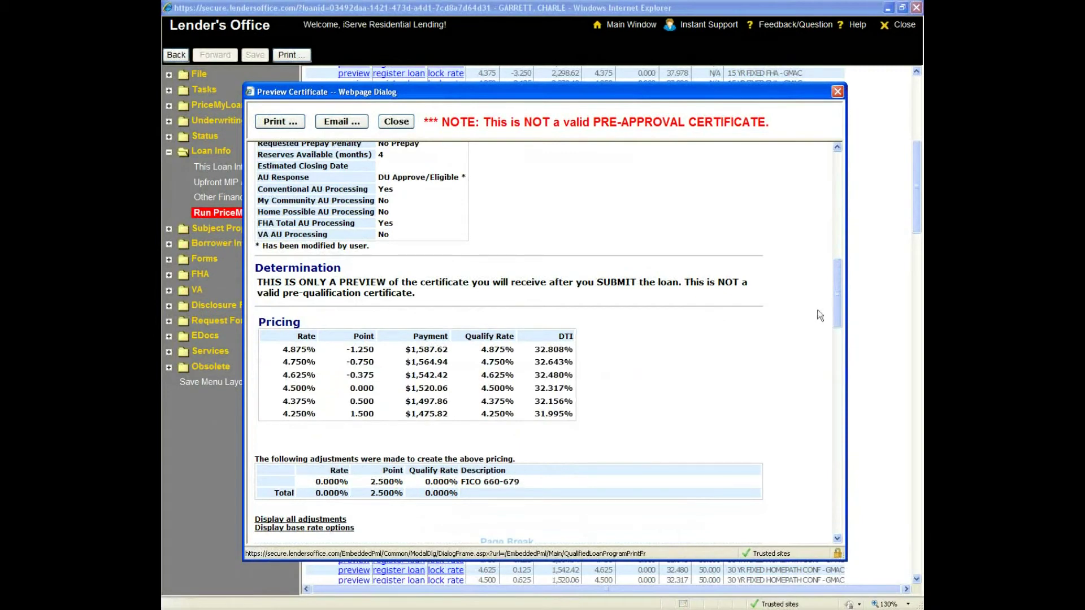
{"action": "left_click_drag", "start_coordinate": [835, 286], "coordinate": [840, 355]}
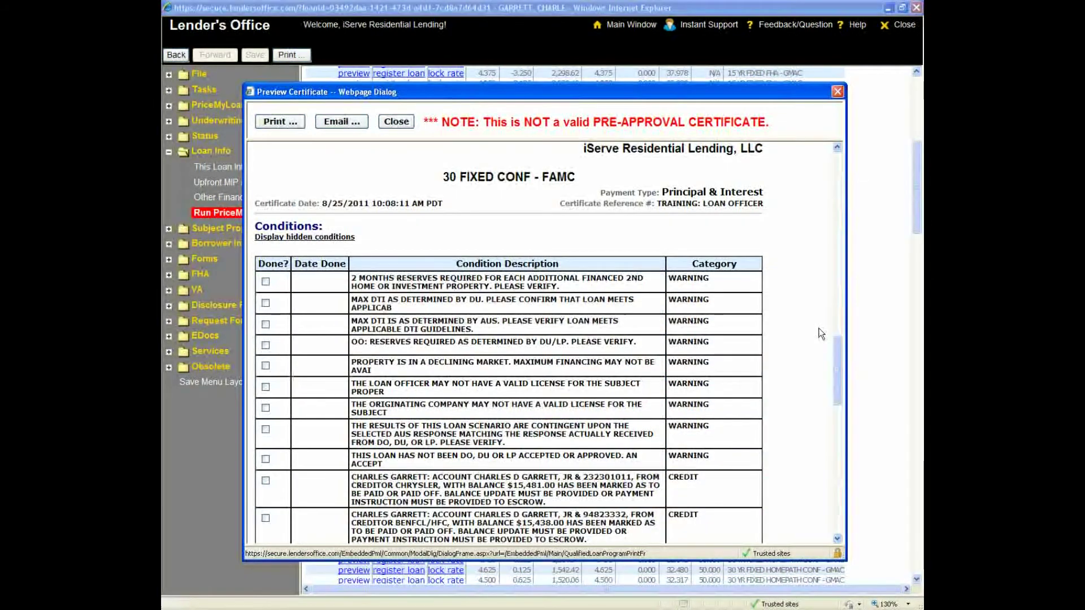
{"action": "mouse_move", "coordinate": [837, 346]}
{"action": "left_mouse_down"}
{"action": "mouse_move", "coordinate": [840, 365]}
{"action": "mouse_move", "coordinate": [819, 347]}
{"action": "left_mouse_up"}
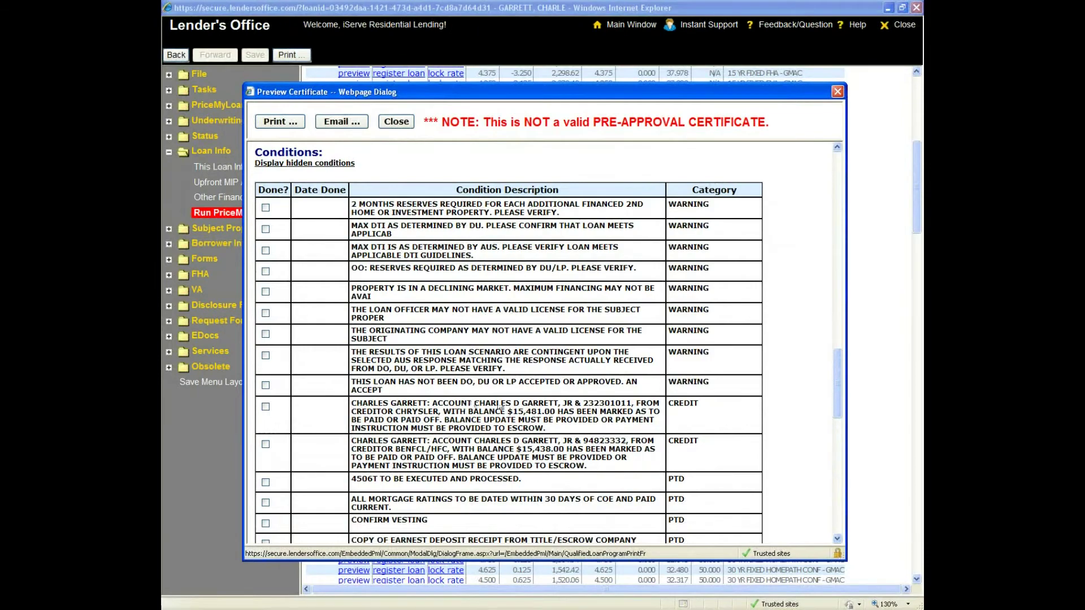
{"action": "scroll", "coordinate": [710, 398], "scroll_direction": "down", "scroll_amount": 2}
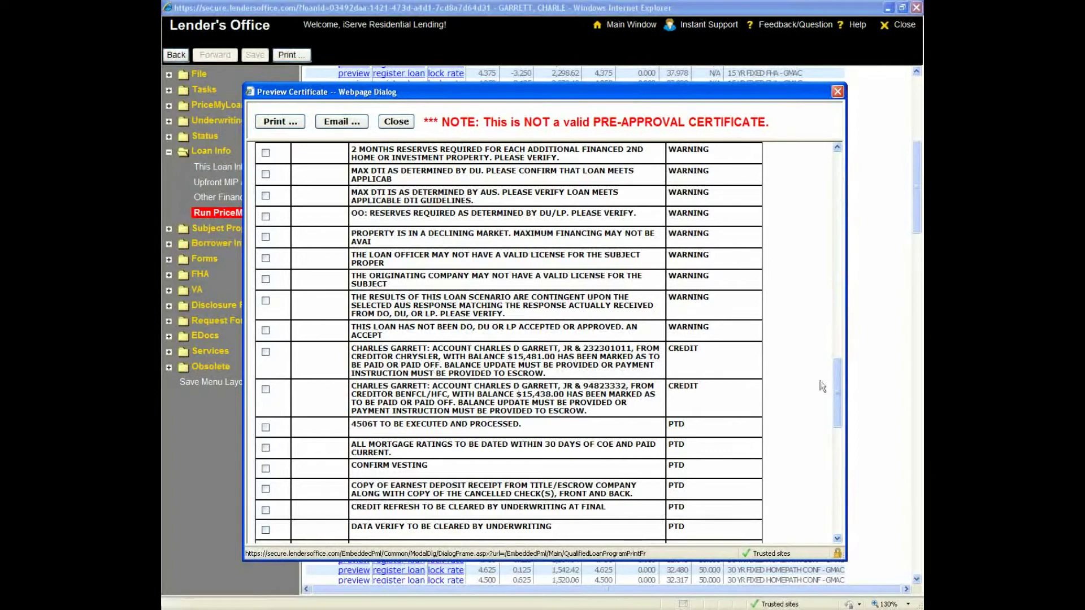
{"action": "left_click_drag", "start_coordinate": [843, 377], "coordinate": [840, 435]}
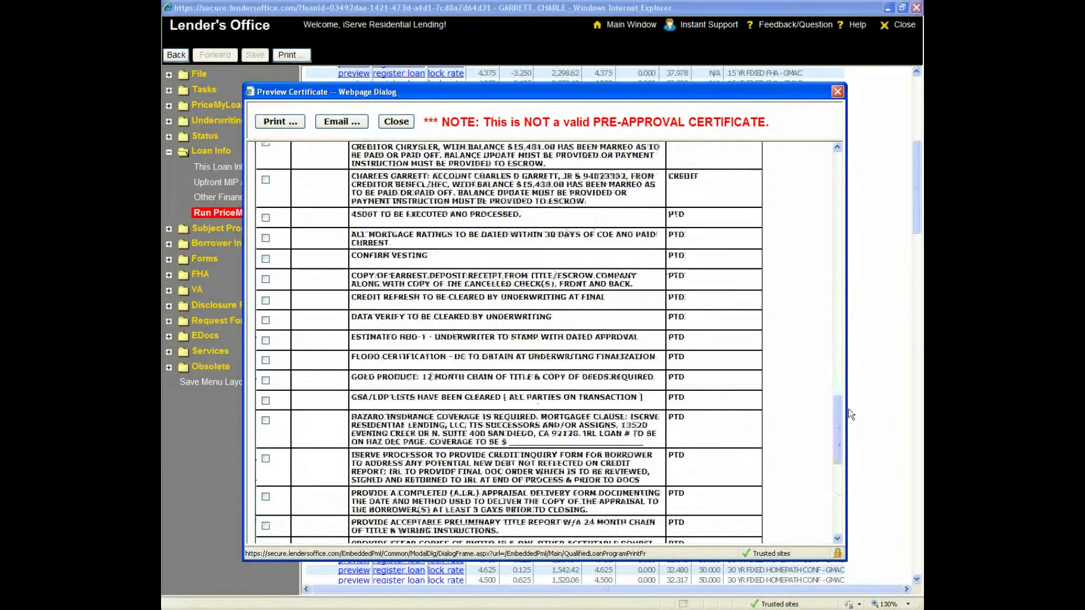
{"action": "scroll", "coordinate": [842, 432], "scroll_direction": "down", "scroll_amount": 2}
{"action": "scroll", "coordinate": [551, 313], "scroll_direction": "down", "scroll_amount": 9}
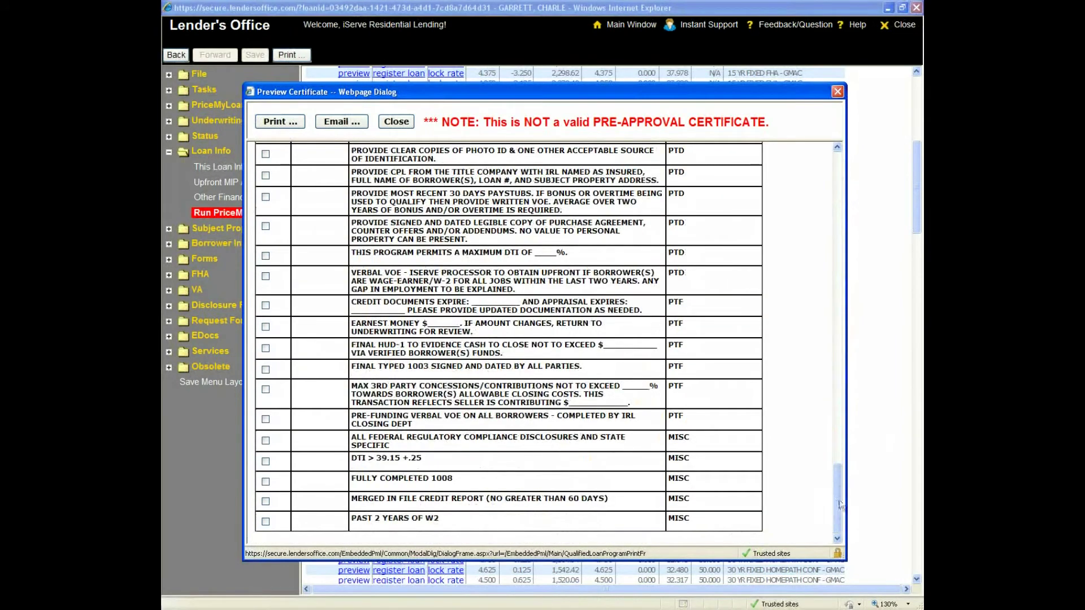
{"action": "left_click_drag", "start_coordinate": [839, 504], "coordinate": [836, 421]}
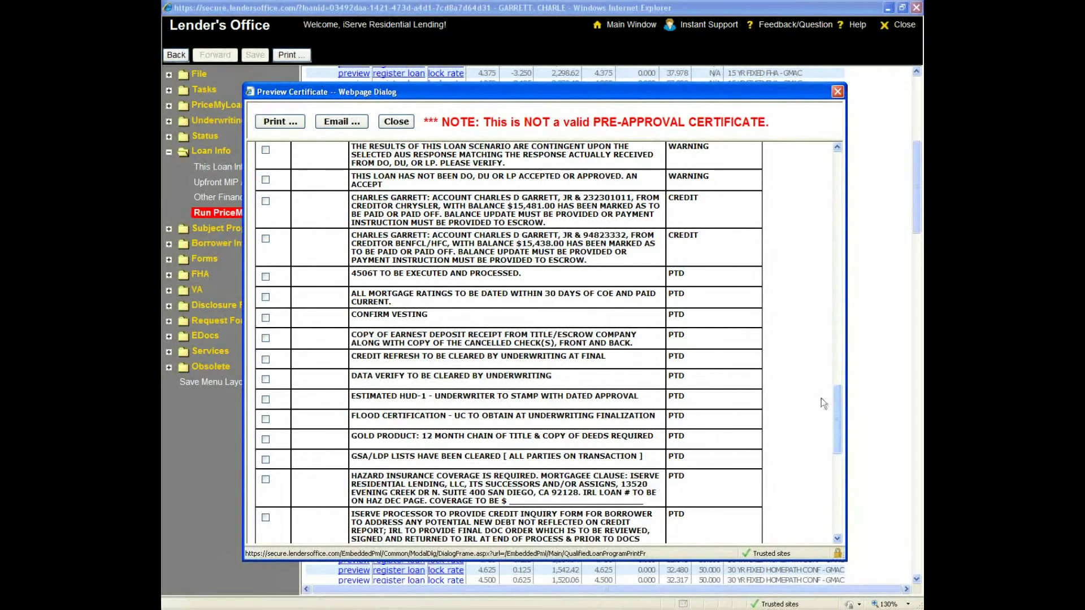
{"action": "left_click_drag", "start_coordinate": [837, 398], "coordinate": [834, 170]}
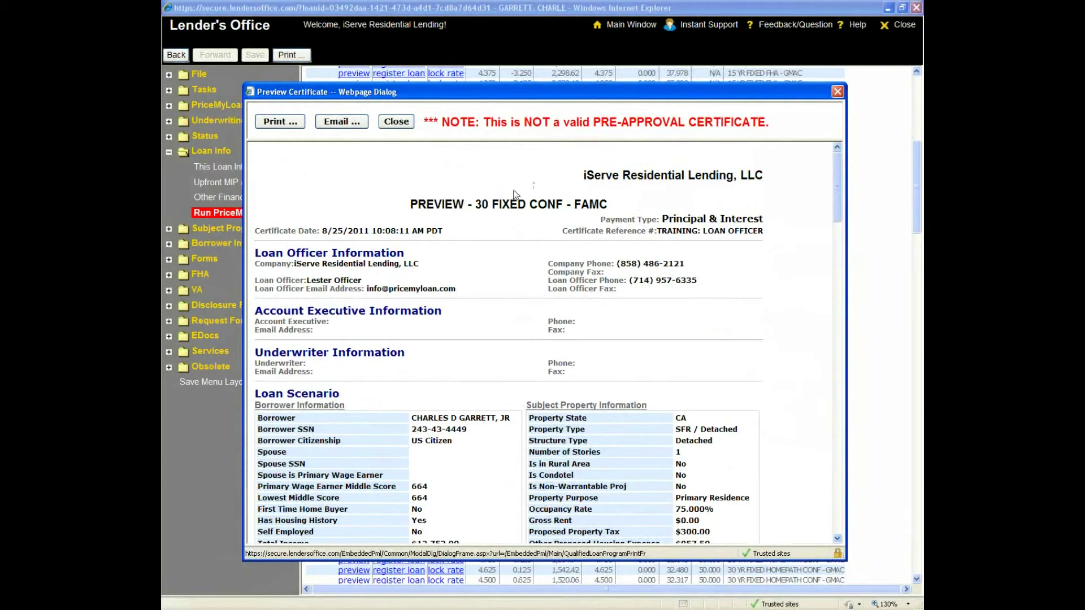
Close the Preview Certificate to return to the PriceMyLoan pricing results.
{"action": "left_click", "coordinate": [397, 122]}
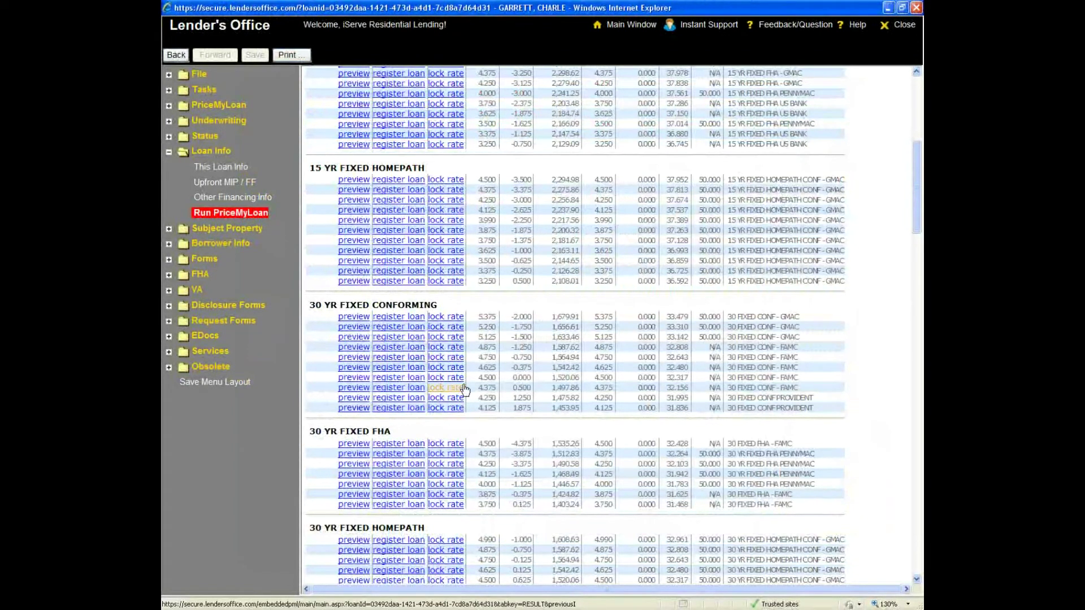
Register the loan at 4.750% under 30 FIXED CONF - FAMC, agreeing to the terms and confirming.
{"action": "left_click", "coordinate": [401, 358]}
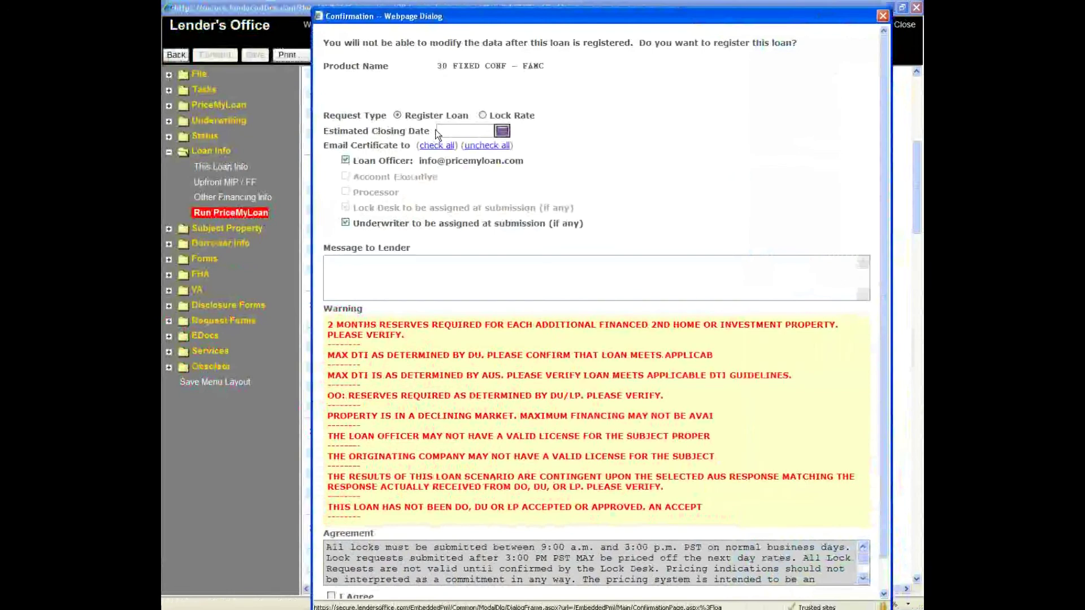
{"action": "left_click", "coordinate": [444, 131]}
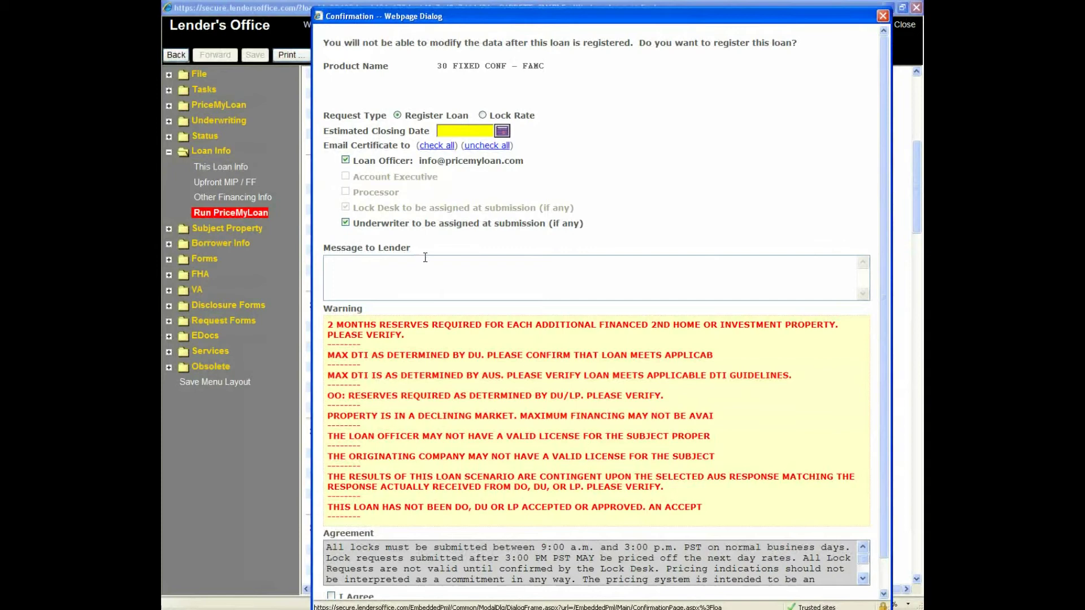
{"action": "left_click", "coordinate": [479, 280]}
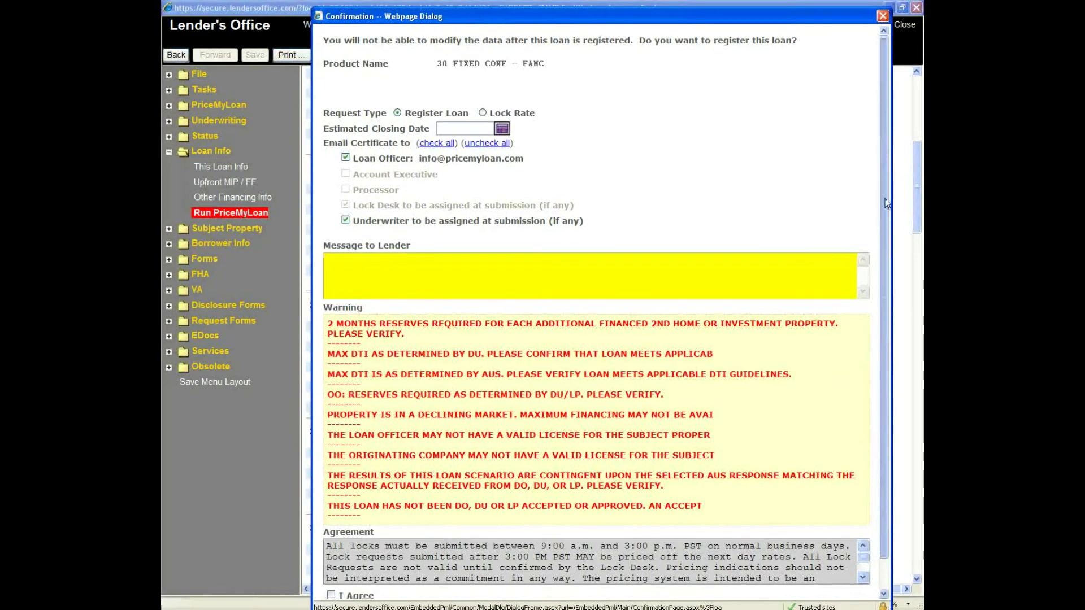
{"action": "scroll", "coordinate": [887, 282], "scroll_direction": "down", "scroll_amount": 1}
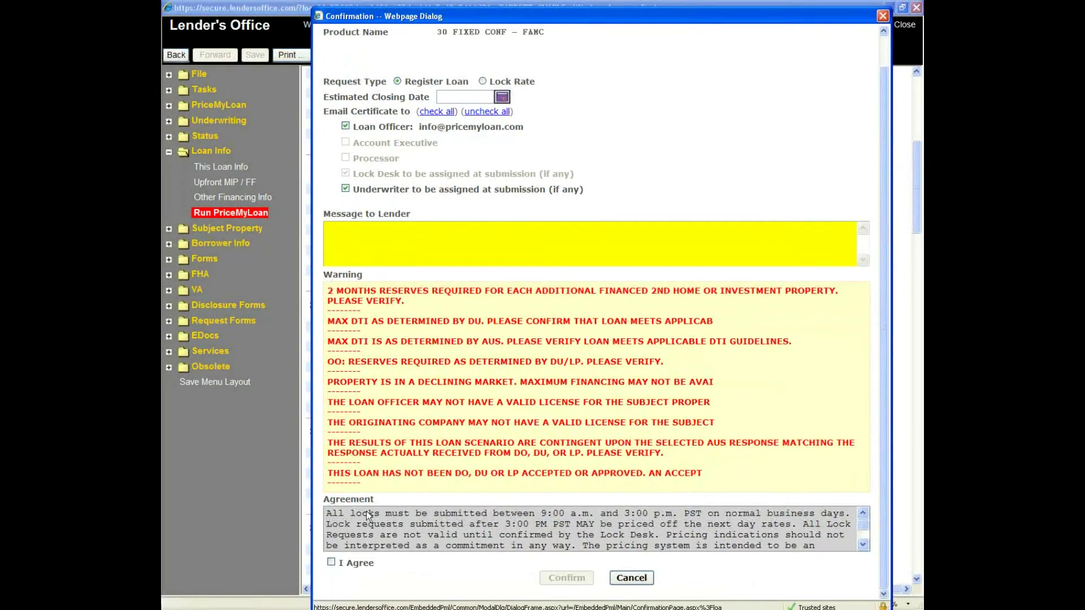
{"action": "left_click_drag", "start_coordinate": [862, 526], "coordinate": [864, 538]}
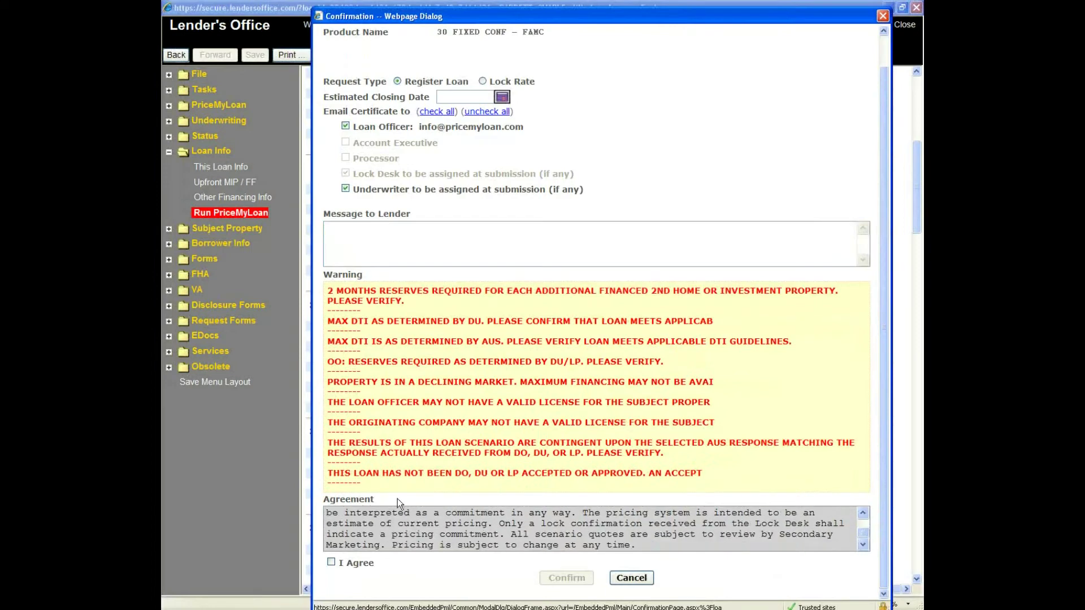
{"action": "left_click", "coordinate": [332, 562]}
{"action": "left_click", "coordinate": [575, 579]}
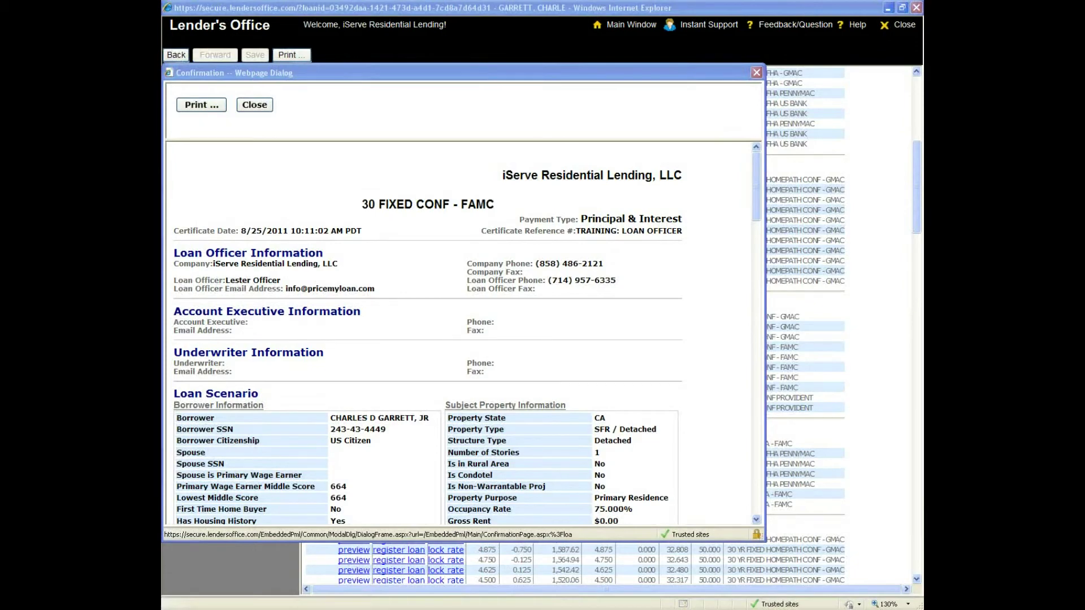
Close the registration certificate and open This Loan Information, showing the registered 4.750% FAMC program.
{"action": "left_click", "coordinate": [504, 295]}
{"action": "left_click_drag", "start_coordinate": [757, 198], "coordinate": [756, 374]}
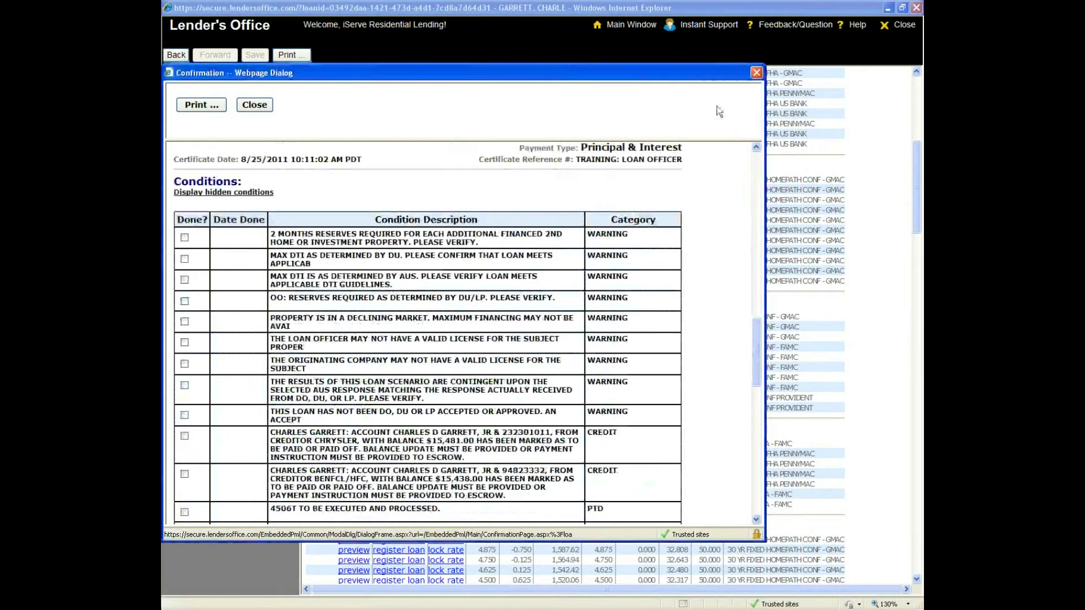
{"action": "left_click", "coordinate": [756, 73]}
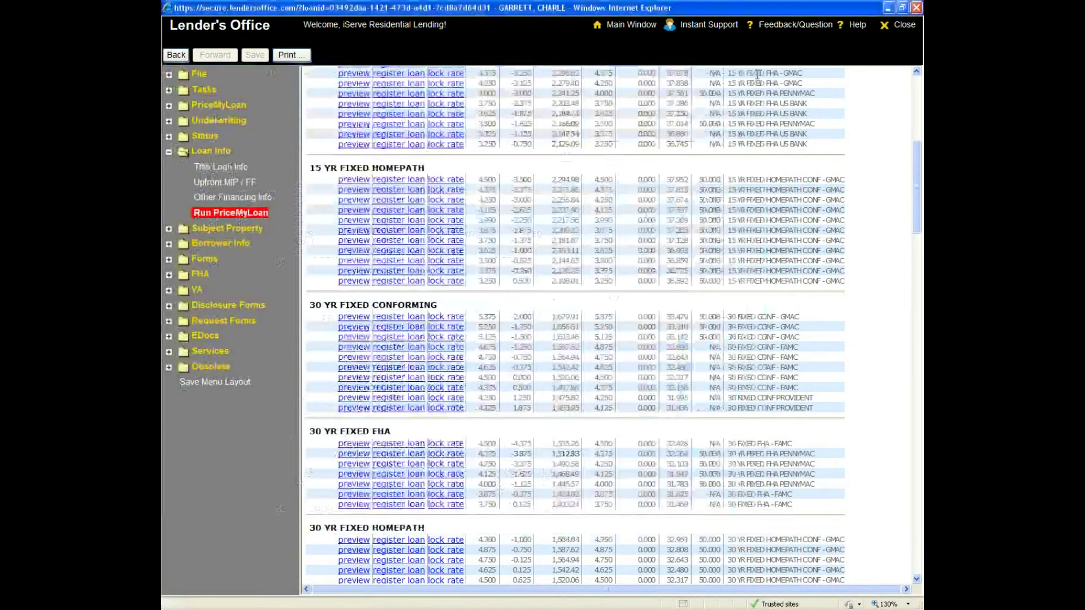
{"action": "left_click", "coordinate": [211, 172]}
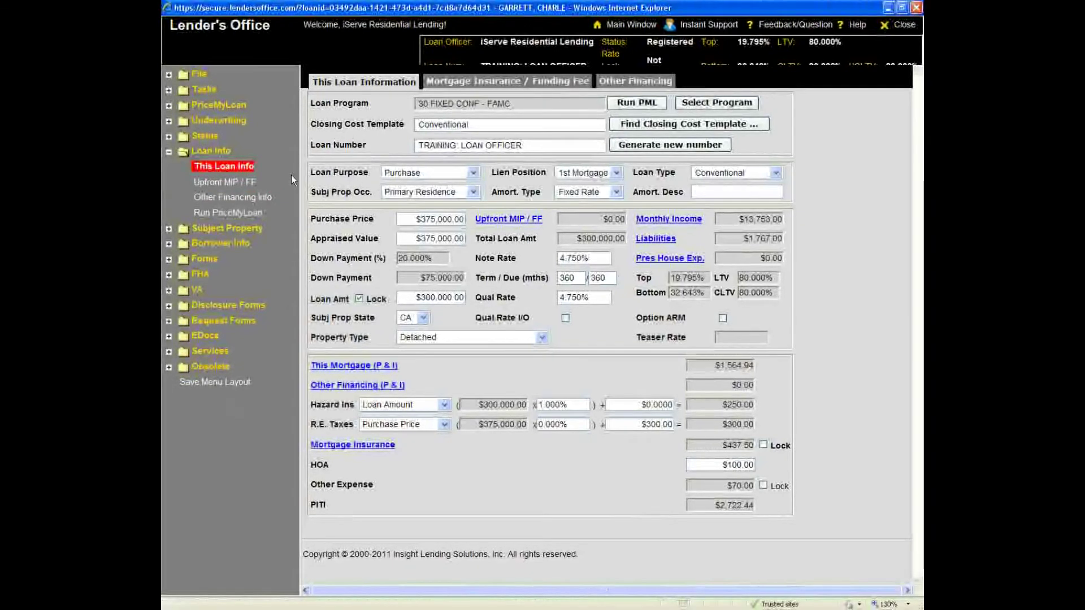
Rerun PriceMyLoan past Loan Officer and Credit to Results, listing 4.250%–4.875% FAMC options.
{"action": "left_click", "coordinate": [226, 214]}
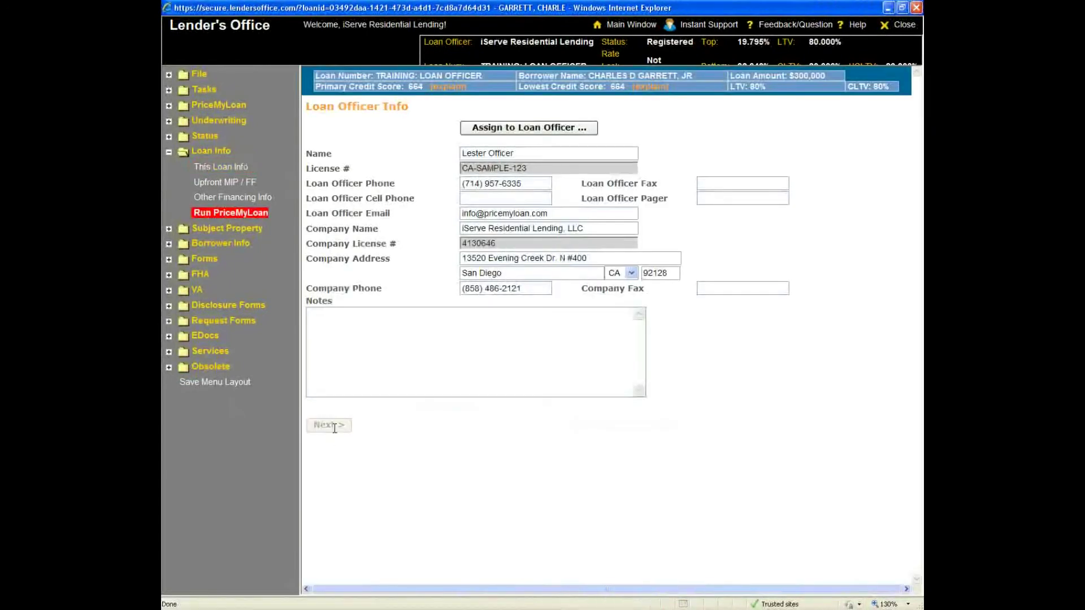
{"action": "left_click", "coordinate": [335, 426]}
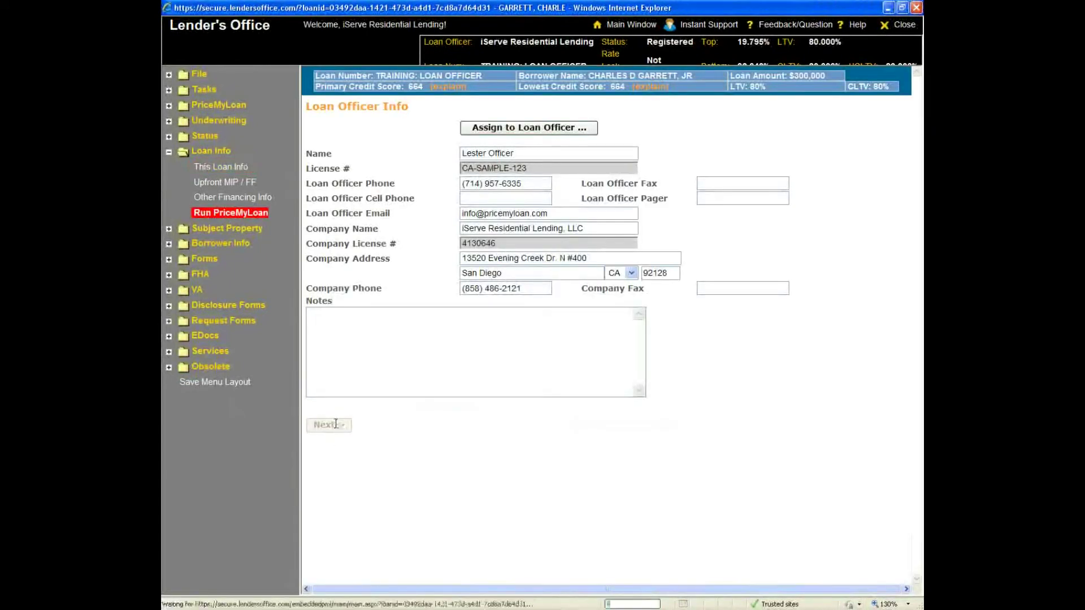
{"action": "left_click", "coordinate": [395, 455]}
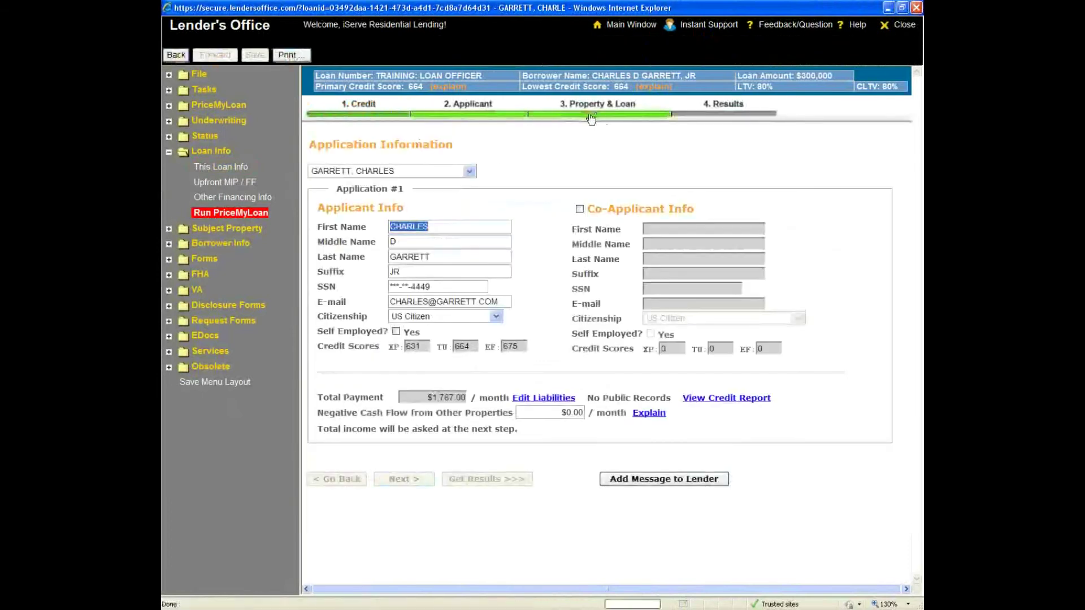
{"action": "left_click", "coordinate": [705, 113]}
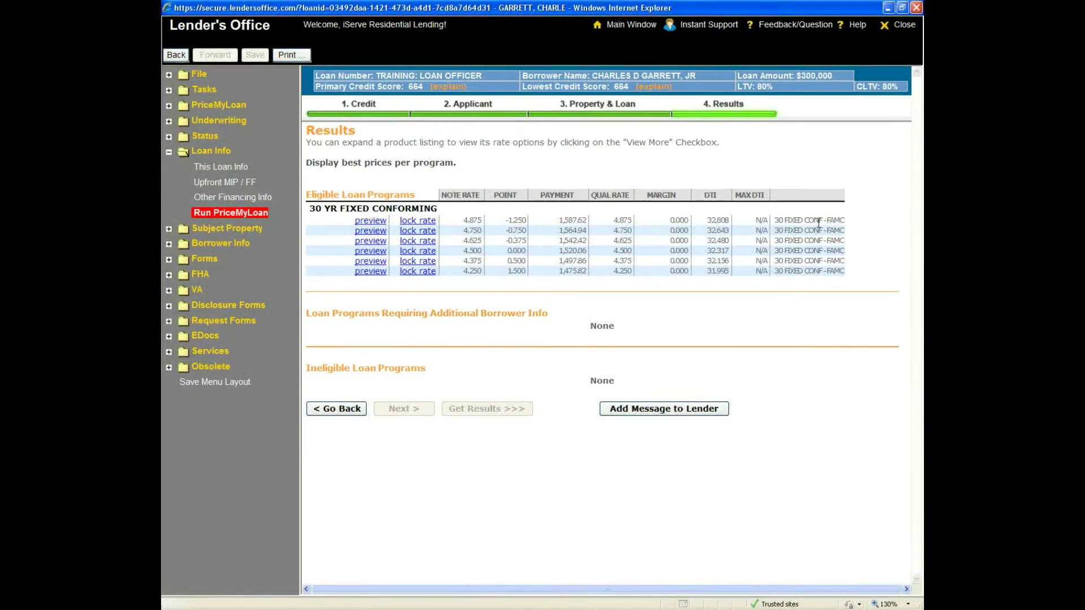
{"action": "left_click_drag", "start_coordinate": [814, 222], "coordinate": [308, 280]}
{"action": "left_click", "coordinate": [744, 277]}
Request a 30-day rate lock at 4.625%, agreeing to the terms and confirming.
{"action": "left_click", "coordinate": [421, 243]}
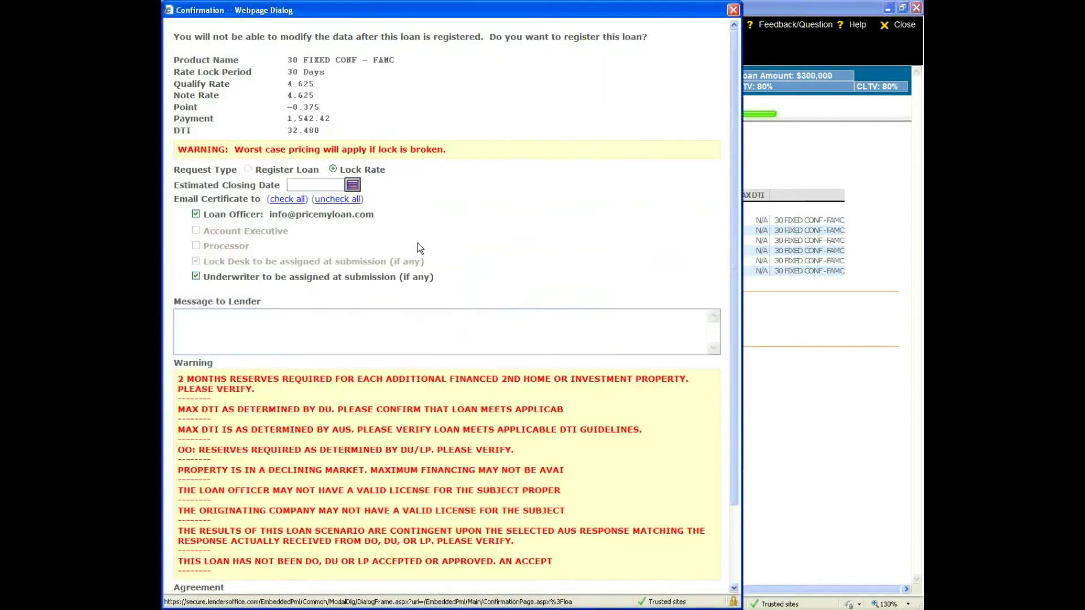
{"action": "mouse_move", "coordinate": [735, 131]}
{"action": "left_mouse_down"}
{"action": "mouse_move", "coordinate": [734, 145]}
{"action": "mouse_move", "coordinate": [734, 132]}
{"action": "left_mouse_up"}
{"action": "scroll", "coordinate": [299, 339], "scroll_direction": "down", "scroll_amount": 3}
{"action": "left_click", "coordinate": [180, 558]}
{"action": "left_click", "coordinate": [413, 572]}
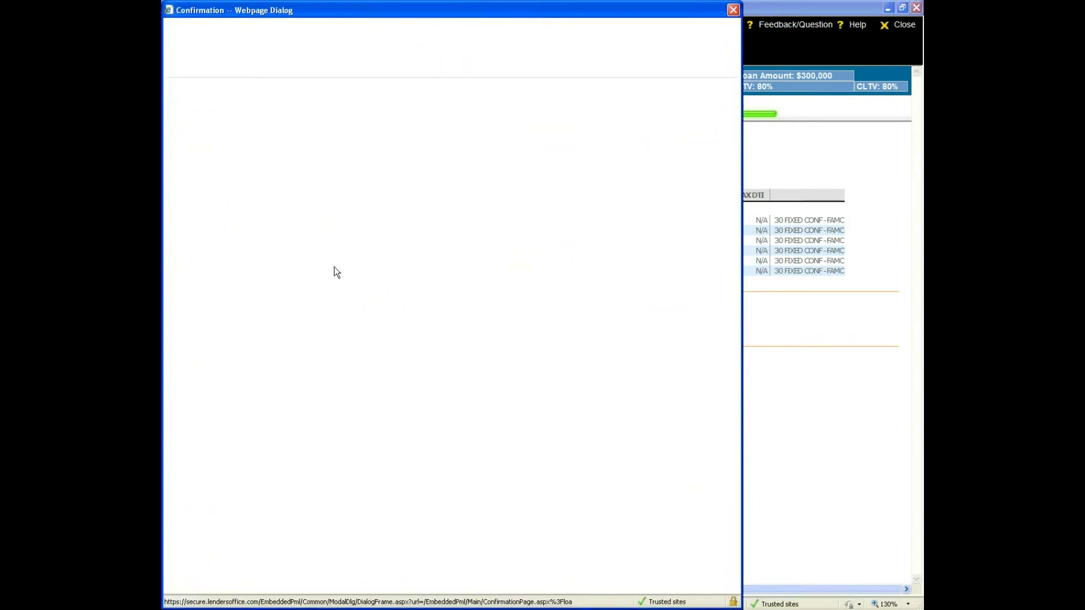
Read through the rate lock certificate and close it.
{"action": "left_click_drag", "start_coordinate": [734, 123], "coordinate": [732, 295]}
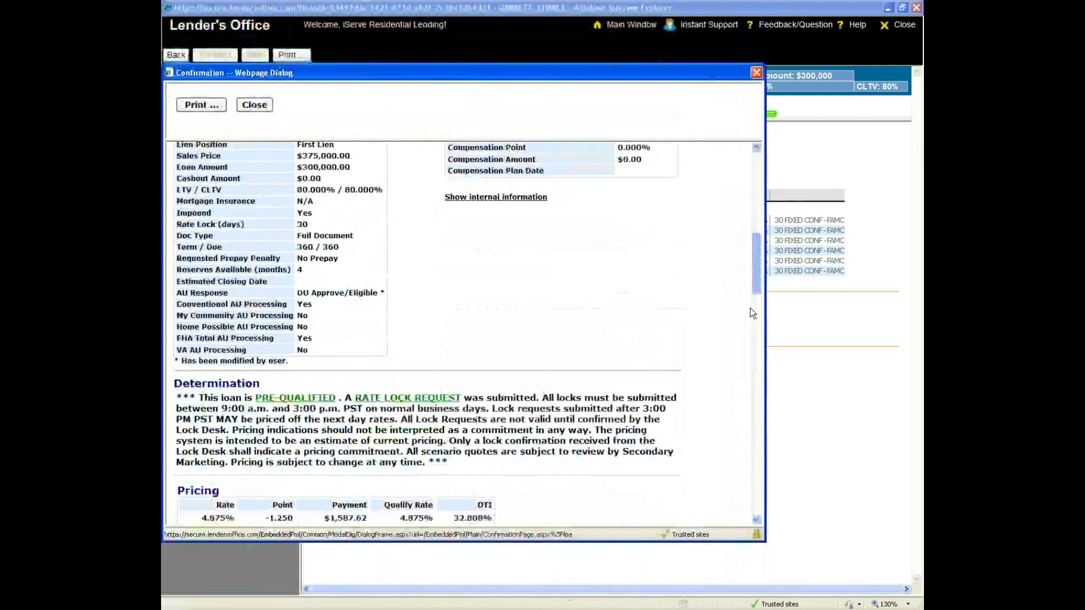
{"action": "left_click_drag", "start_coordinate": [755, 268], "coordinate": [755, 293]}
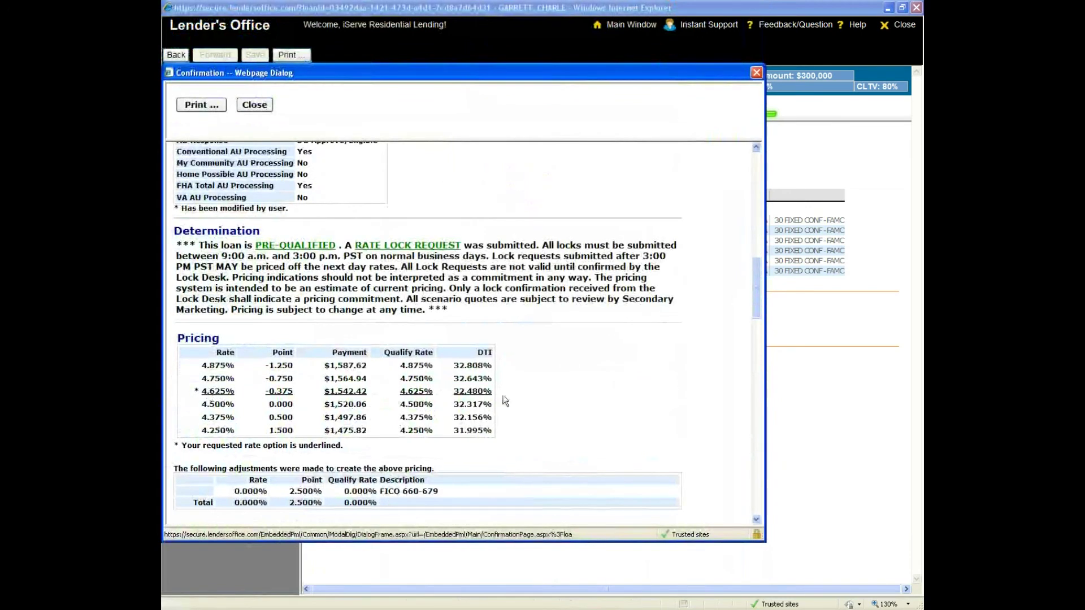
{"action": "scroll", "coordinate": [506, 401], "scroll_direction": "down", "scroll_amount": 3}
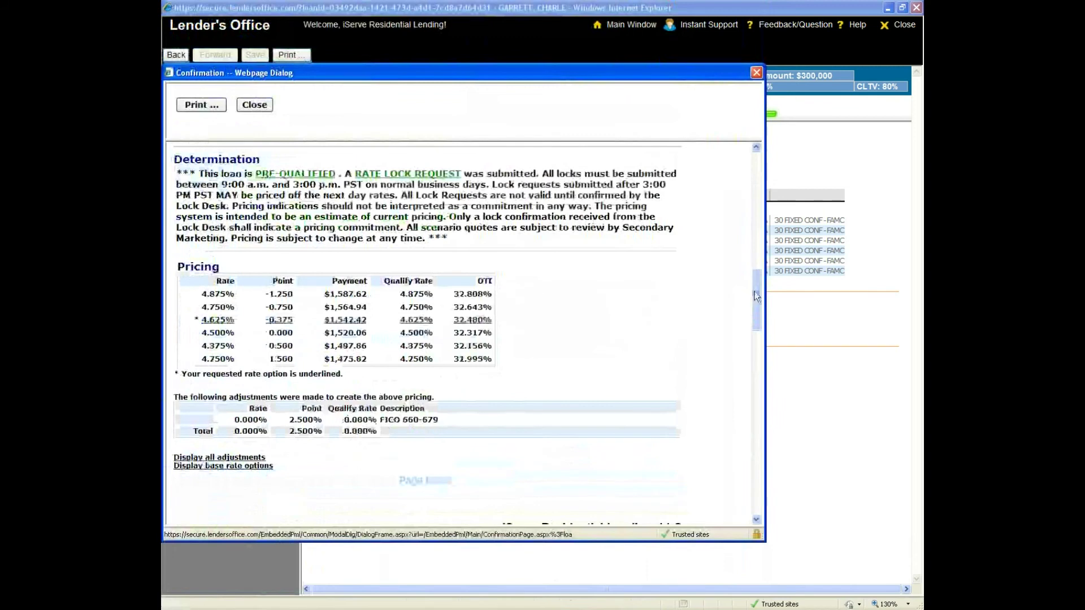
{"action": "left_click_drag", "start_coordinate": [754, 295], "coordinate": [754, 349]}
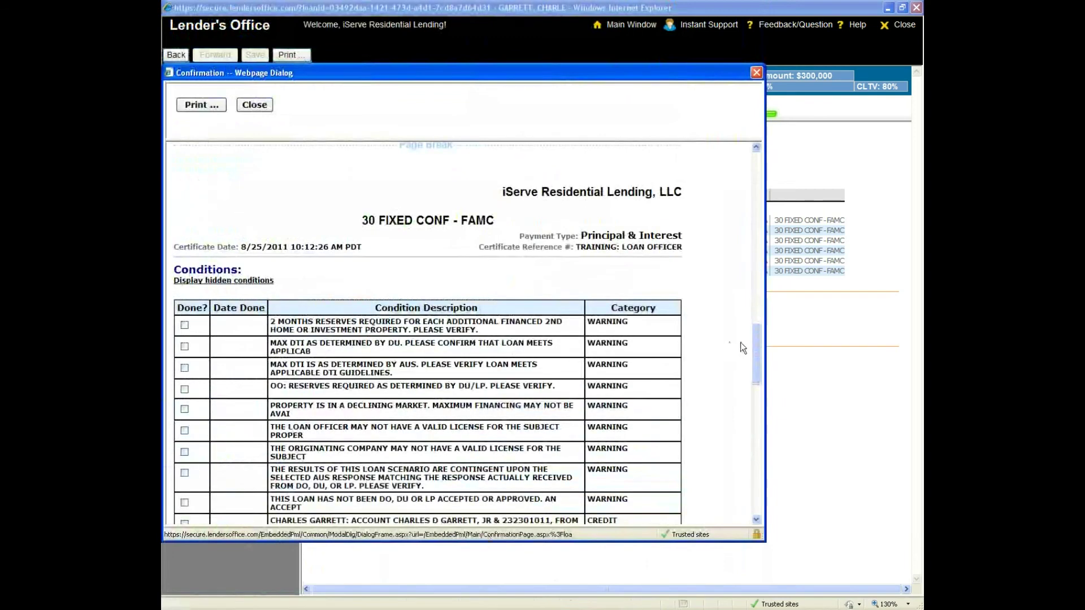
{"action": "left_click_drag", "start_coordinate": [755, 359], "coordinate": [757, 375]}
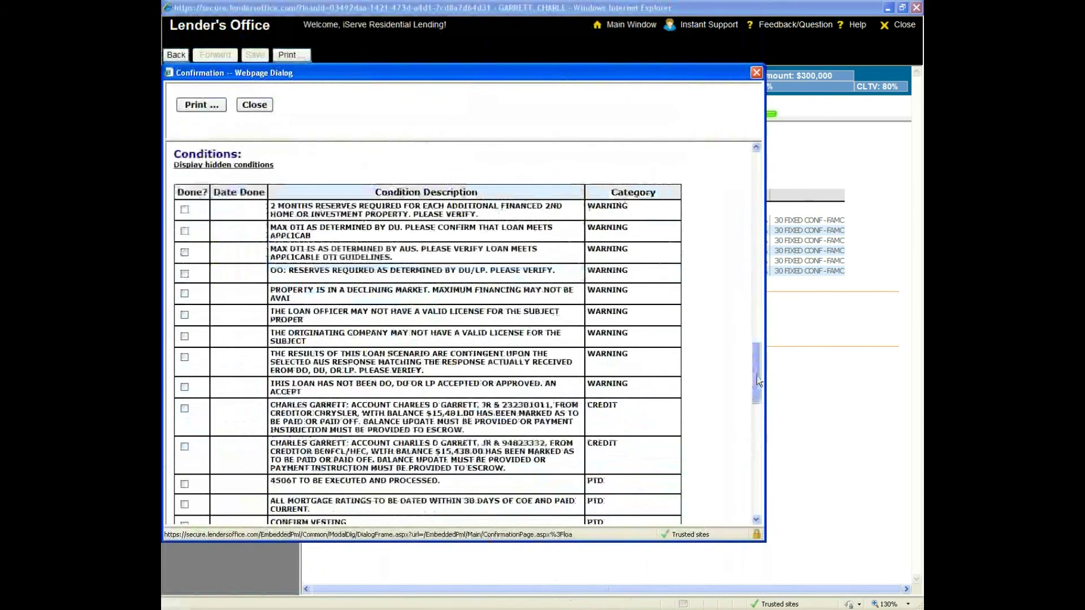
{"action": "left_click", "coordinate": [250, 106]}
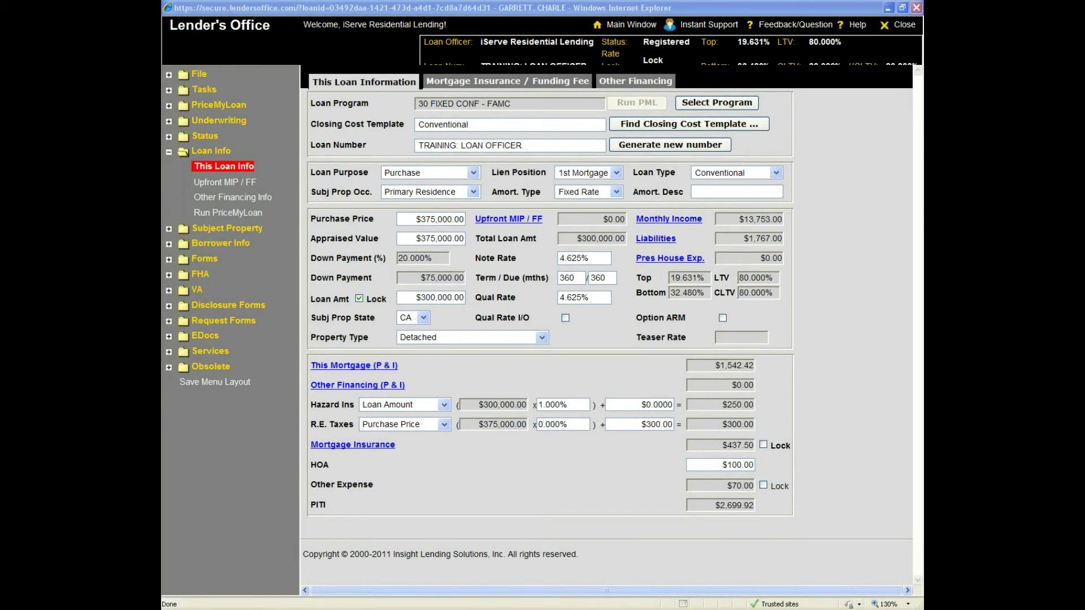
Collapse Loan Info, expand Forms in the left menu, and open the 2010 GFE form.
{"action": "left_click", "coordinate": [422, 549]}
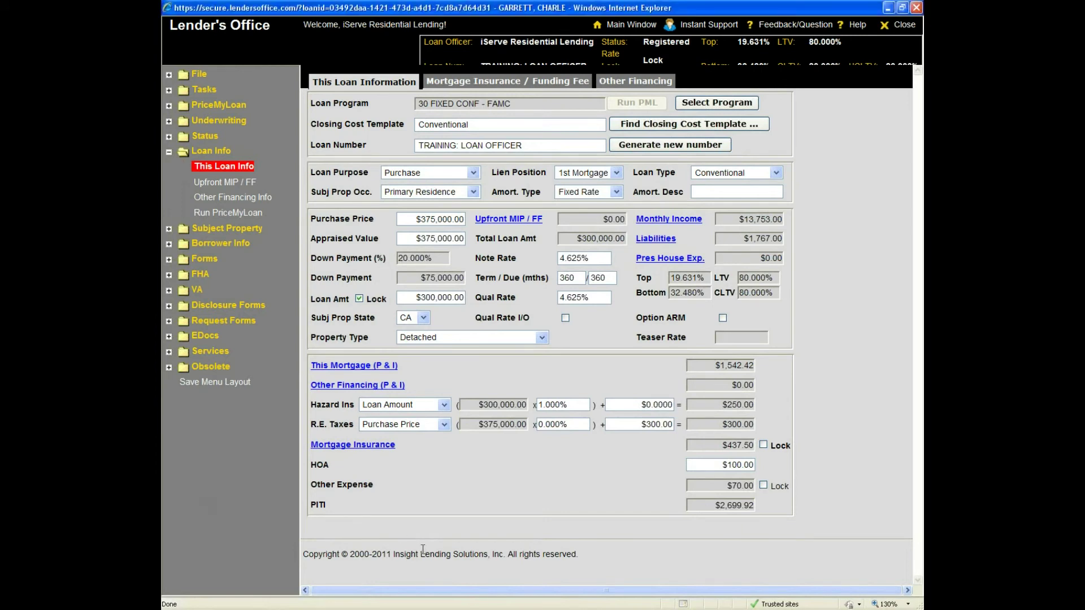
{"action": "left_click", "coordinate": [196, 154]}
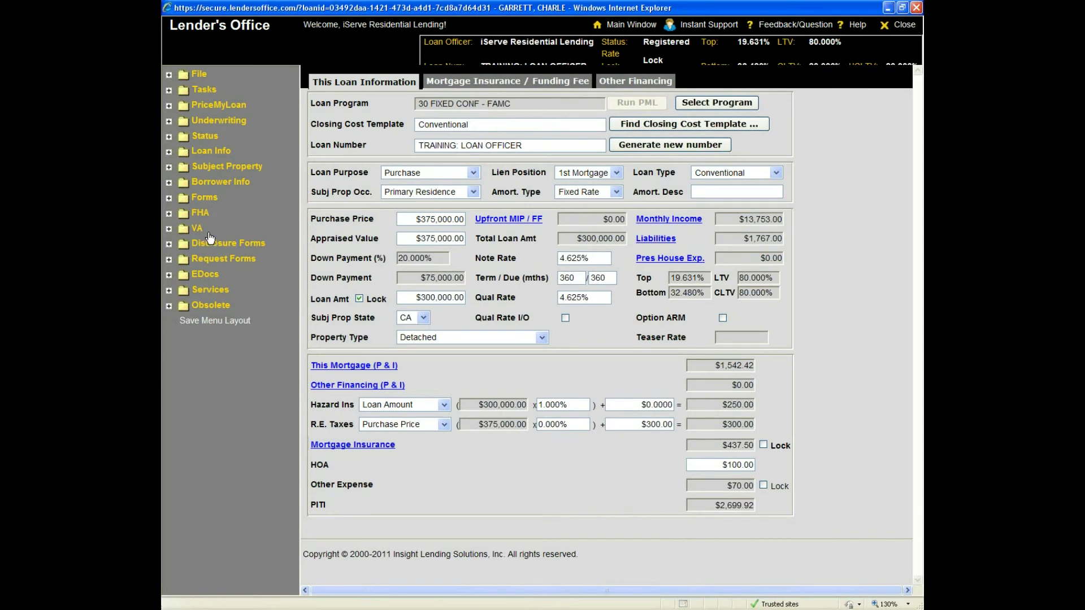
{"action": "left_click", "coordinate": [211, 197]}
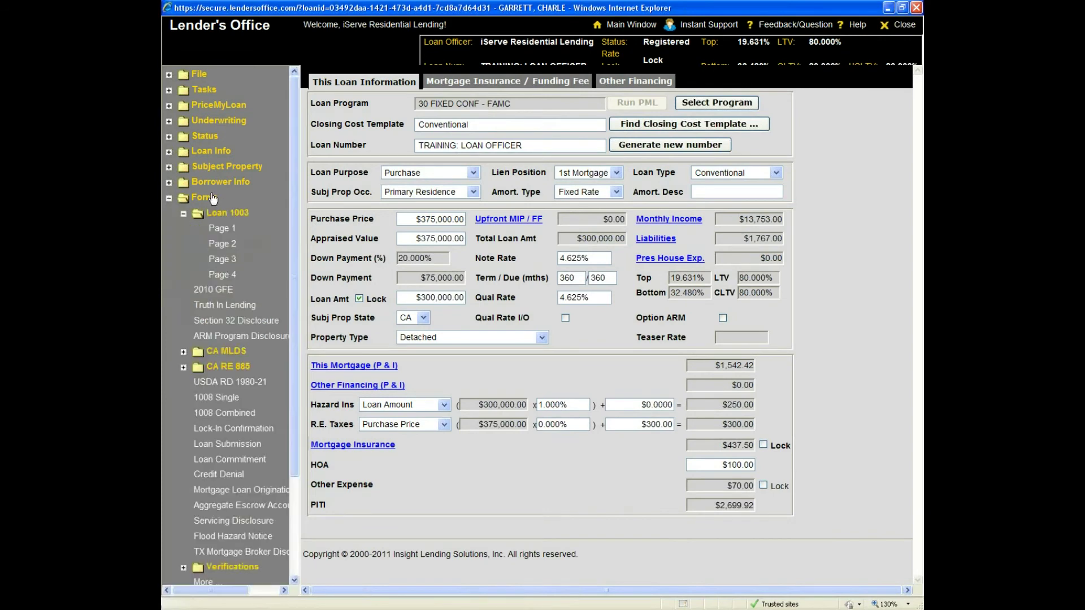
{"action": "left_click", "coordinate": [224, 291]}
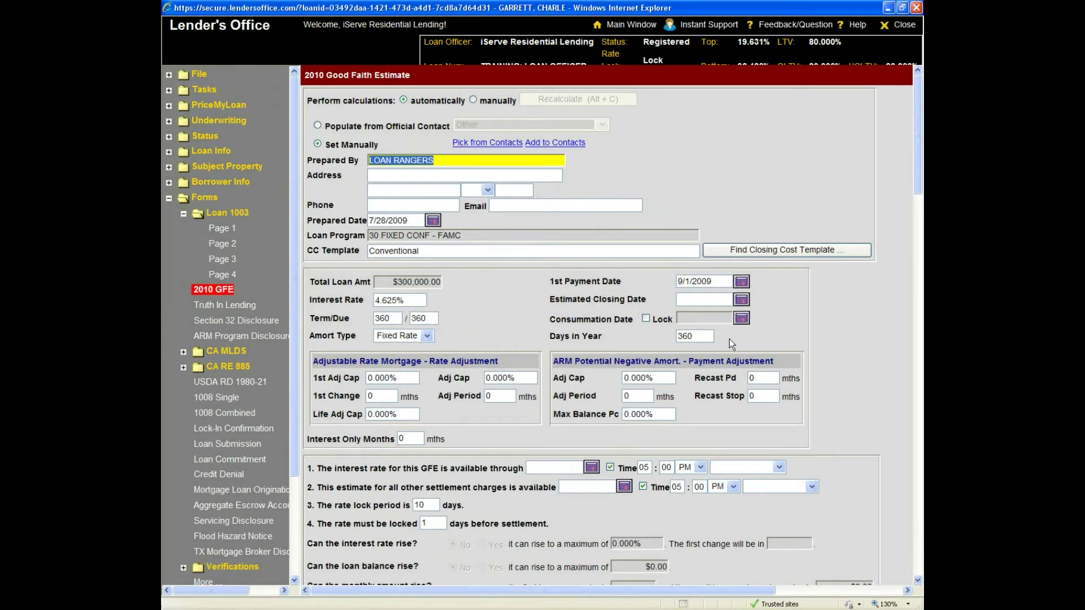
Fill the GFE Prepared By details from the Loan Officer official contact, ending on Populate from Official Contact.
{"action": "left_click", "coordinate": [852, 384]}
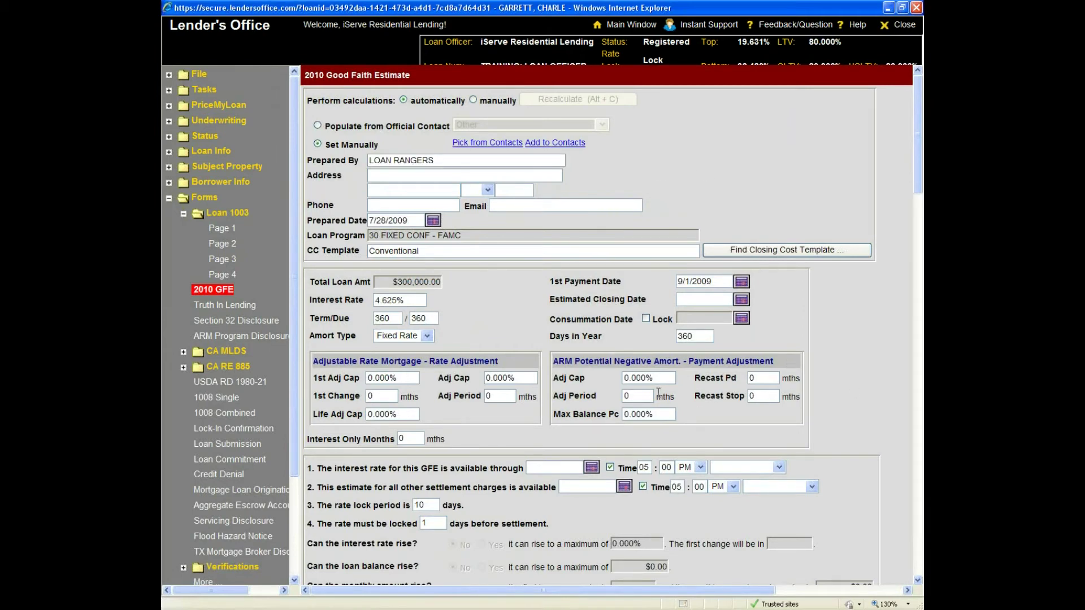
{"action": "left_click", "coordinate": [317, 125]}
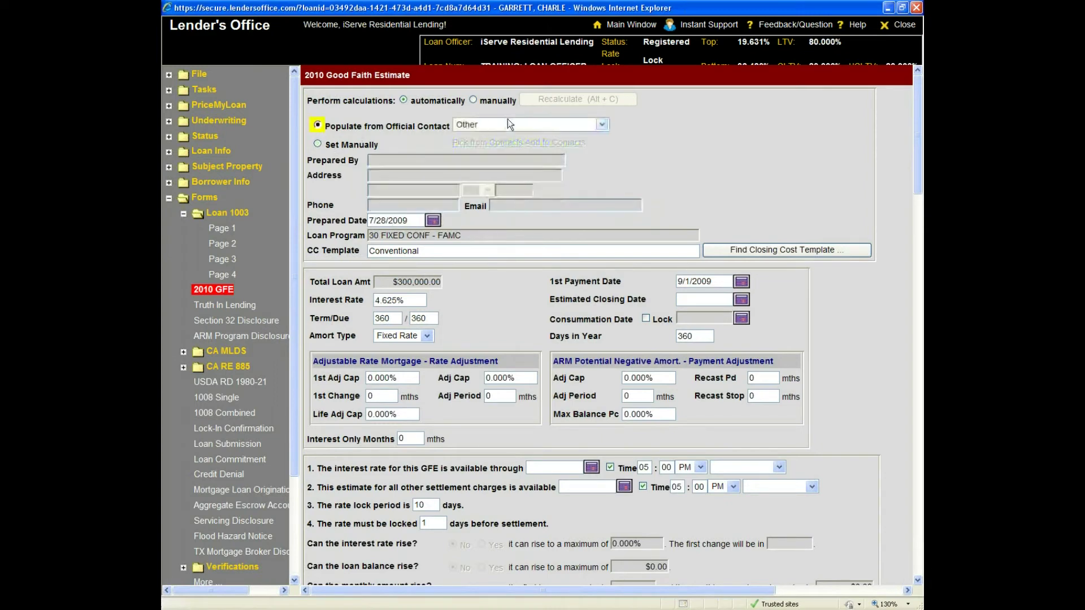
{"action": "left_click", "coordinate": [510, 124]}
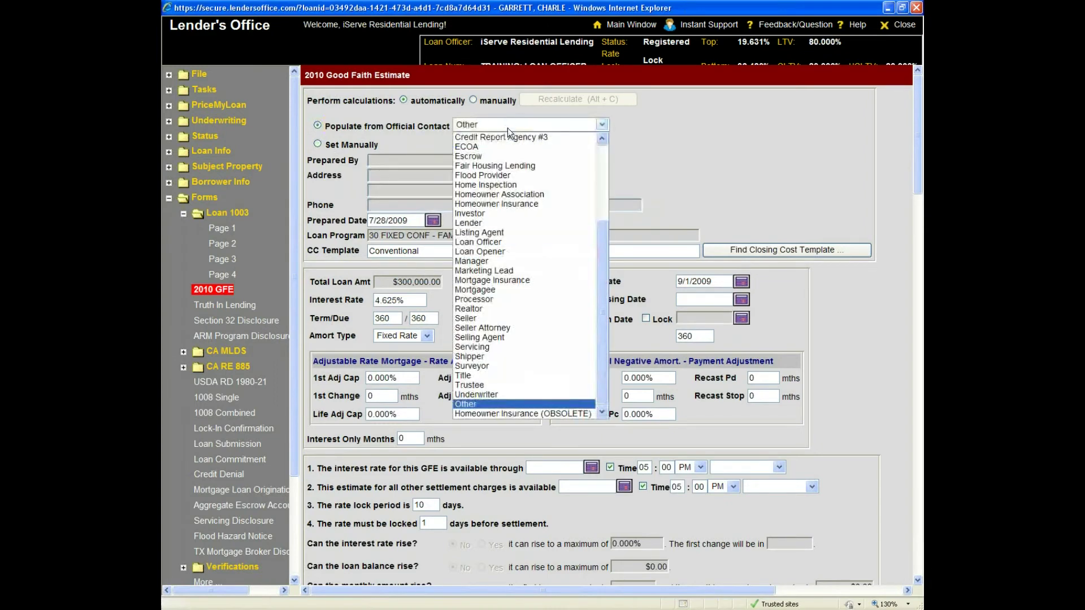
{"action": "left_click", "coordinate": [494, 242]}
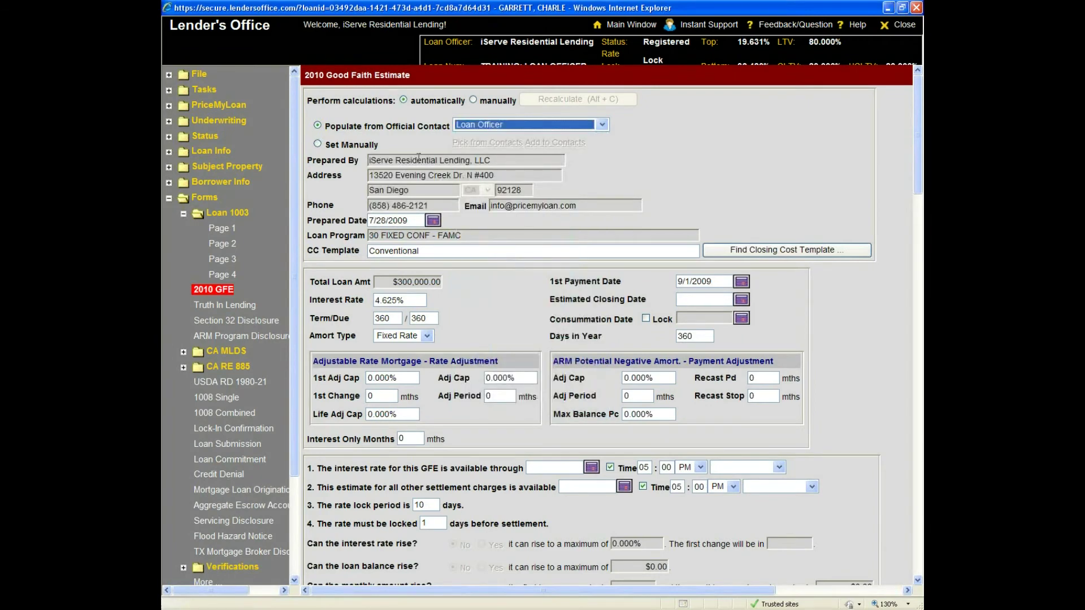
{"action": "left_click_drag", "start_coordinate": [519, 161], "coordinate": [348, 161]}
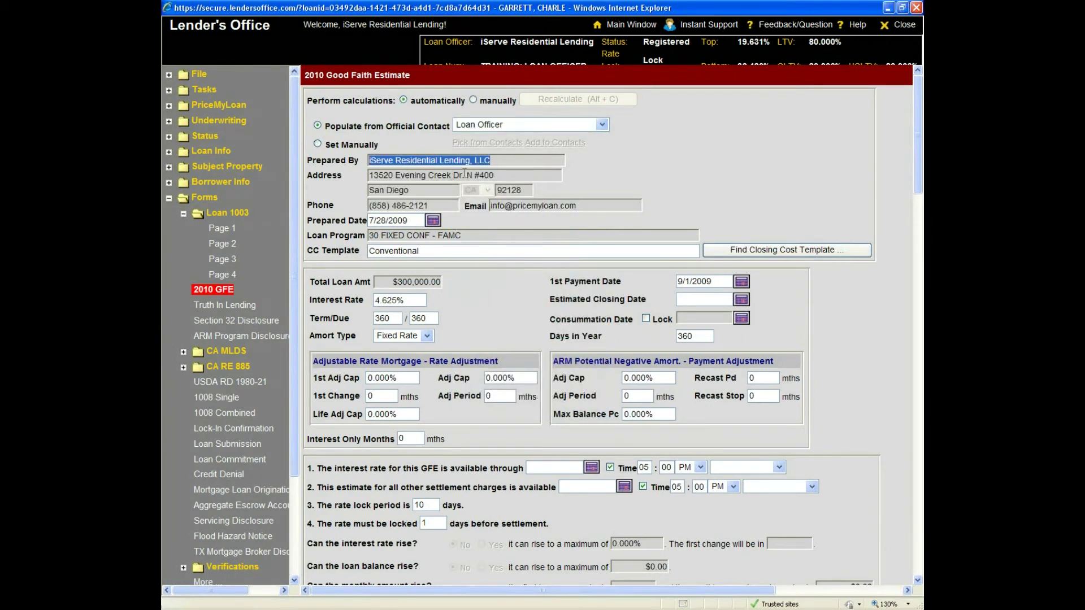
{"action": "left_click", "coordinate": [621, 184]}
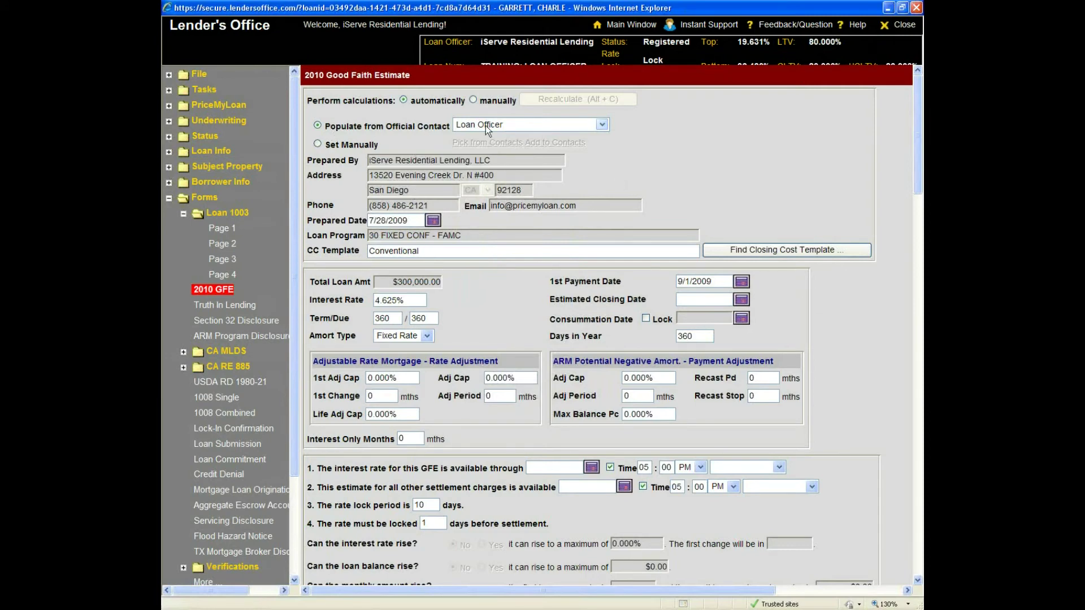
{"action": "left_click", "coordinate": [317, 144]}
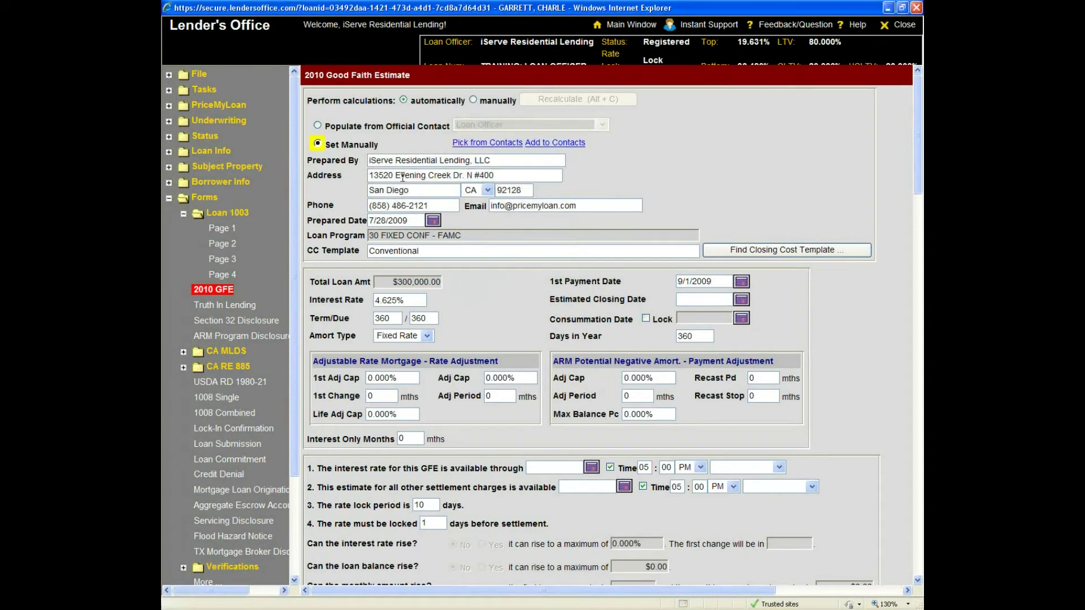
{"action": "left_click", "coordinate": [318, 124]}
{"action": "scroll", "coordinate": [913, 182], "scroll_direction": "down", "scroll_amount": 1}
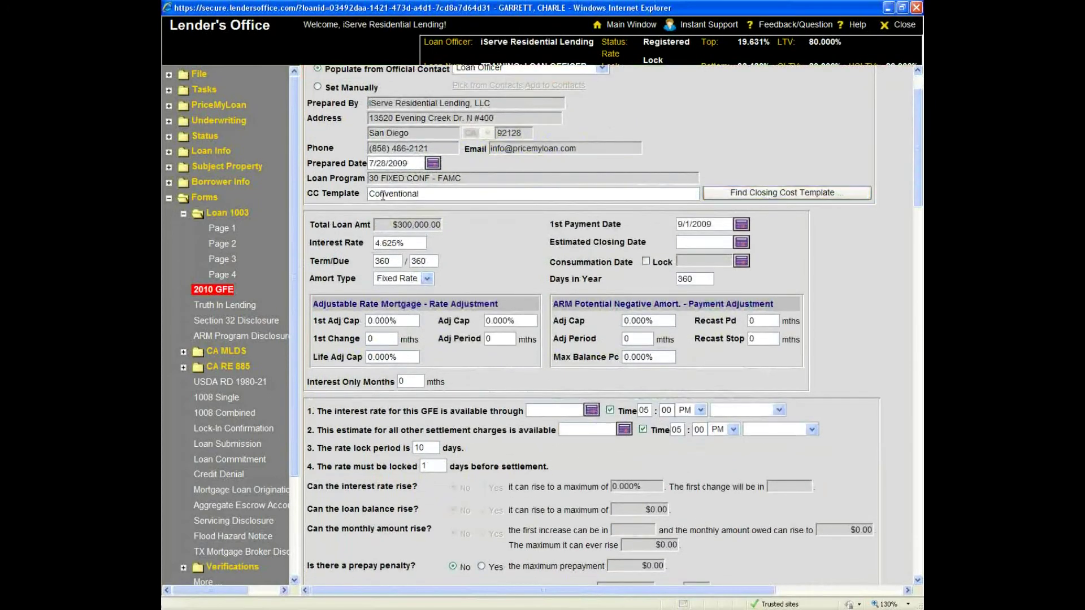
{"action": "left_click_drag", "start_coordinate": [917, 158], "coordinate": [920, 266]}
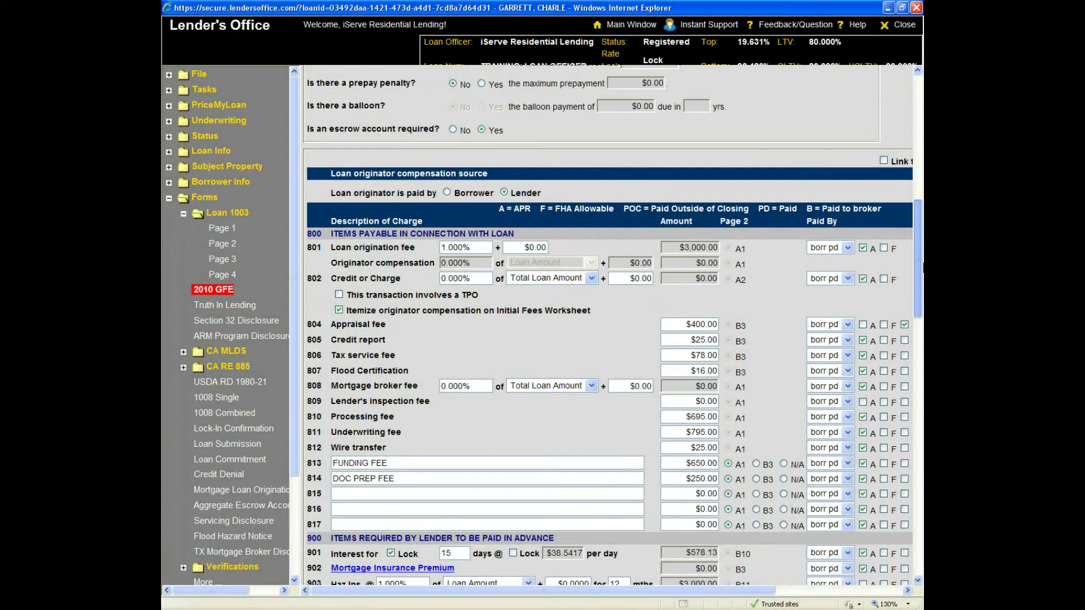
{"action": "scroll", "coordinate": [843, 317], "scroll_direction": "right", "scroll_amount": 1}
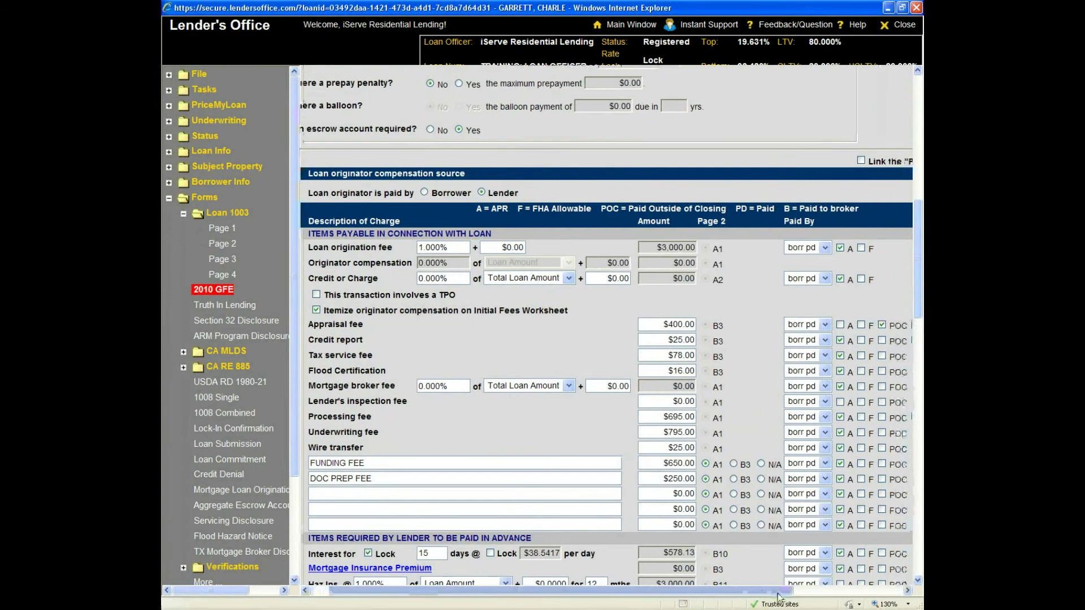
{"action": "scroll", "coordinate": [913, 265], "scroll_direction": "down", "scroll_amount": 3}
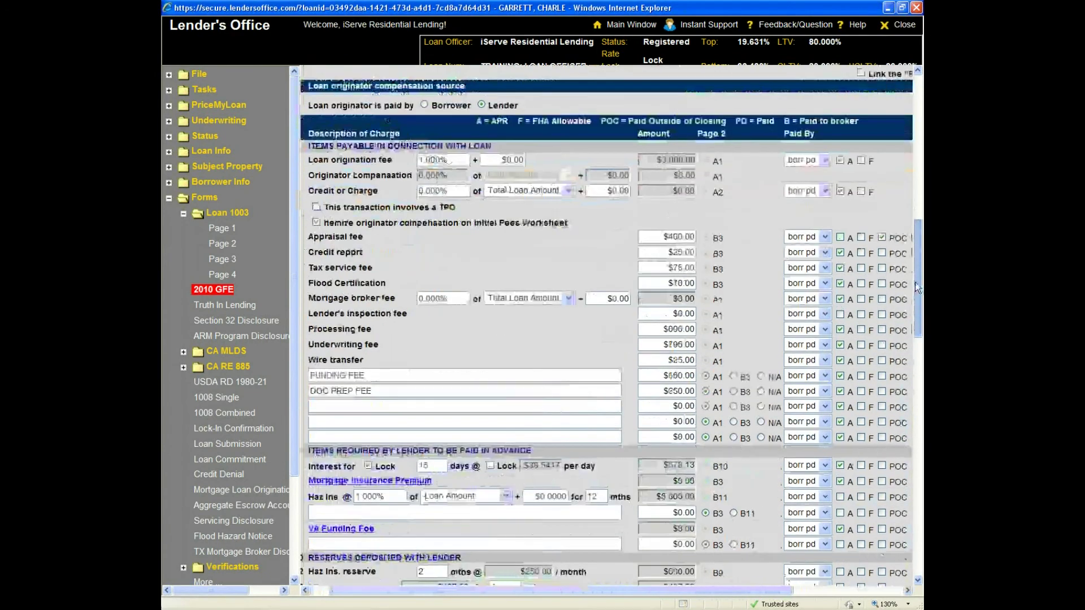
{"action": "scroll", "coordinate": [725, 594], "scroll_direction": "left", "scroll_amount": 1}
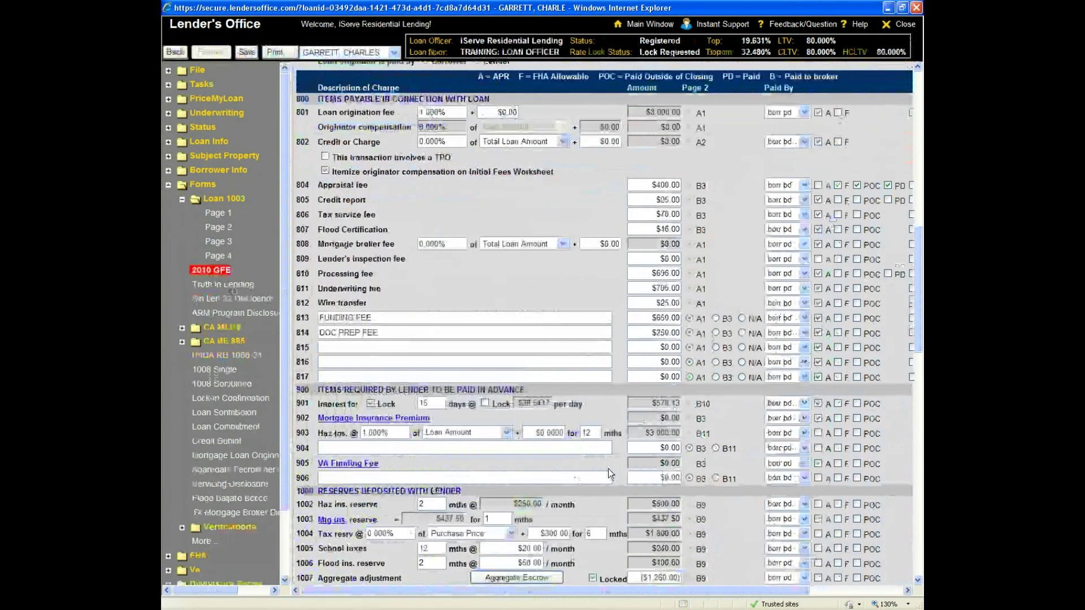
{"action": "scroll", "coordinate": [608, 469], "scroll_direction": "up", "scroll_amount": 3}
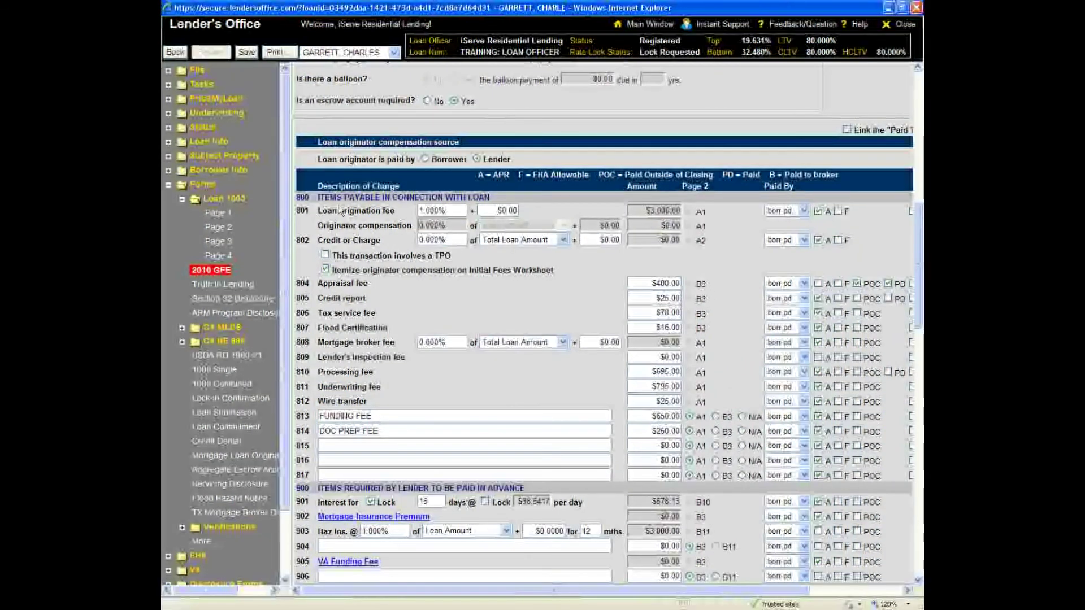
{"action": "left_click", "coordinate": [428, 214]}
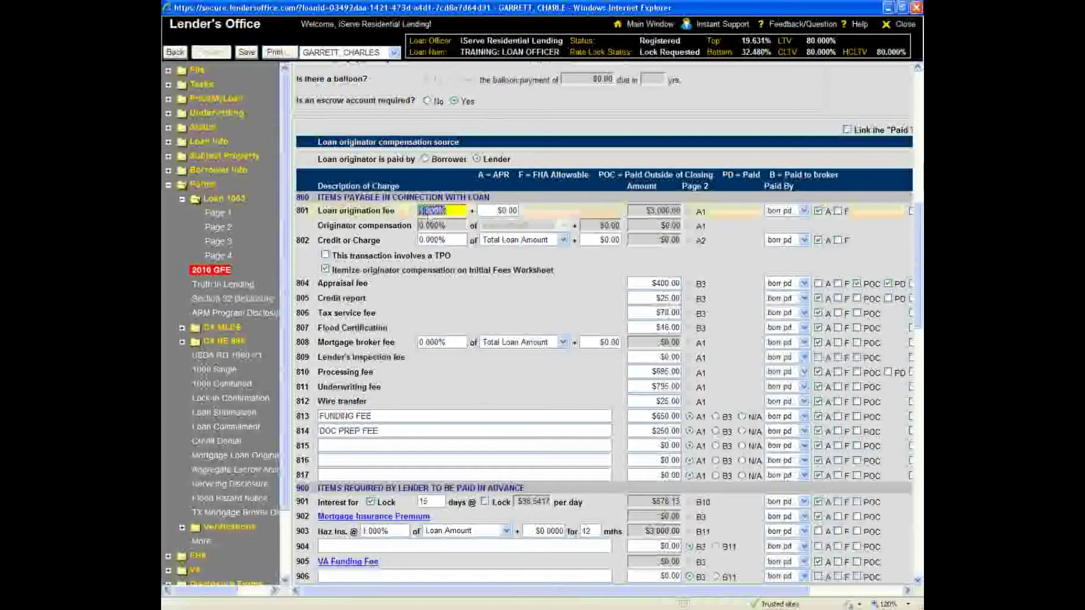
{"action": "left_click_drag", "start_coordinate": [646, 210], "coordinate": [667, 212]}
{"action": "left_click", "coordinate": [667, 212]}
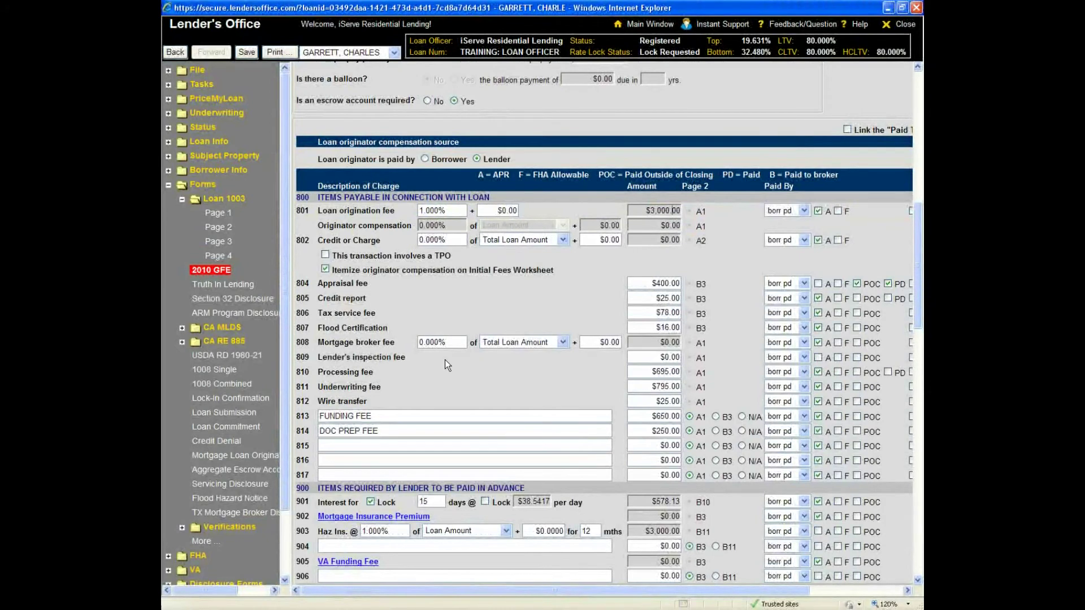
{"action": "left_click", "coordinate": [399, 418]}
{"action": "left_click", "coordinate": [399, 433]}
{"action": "left_click", "coordinate": [400, 445]}
{"action": "left_click", "coordinate": [399, 430]}
{"action": "left_click", "coordinate": [399, 418]}
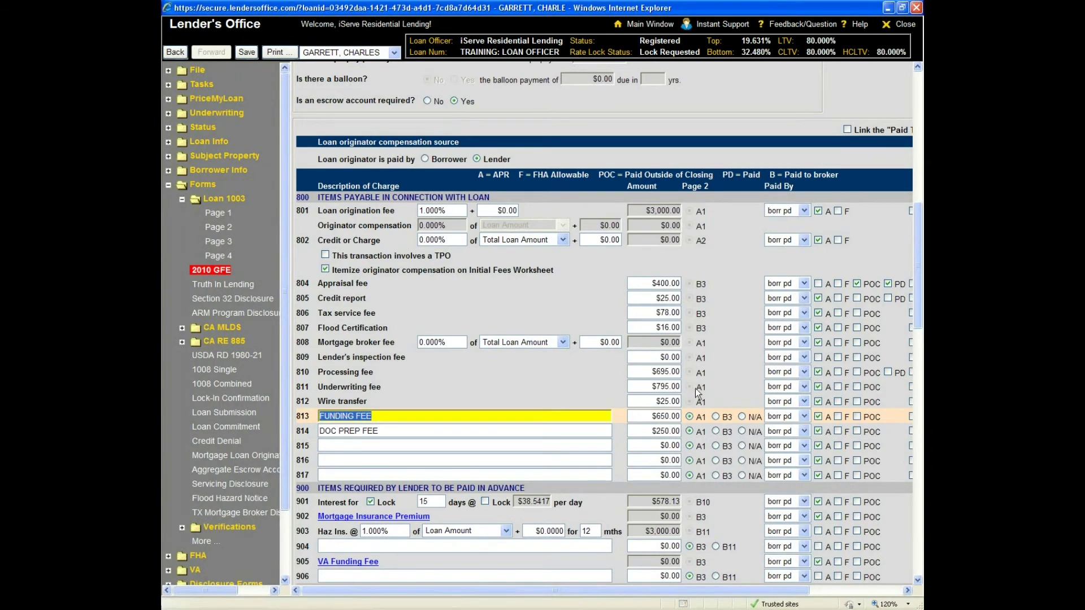
{"action": "left_click", "coordinate": [504, 431]}
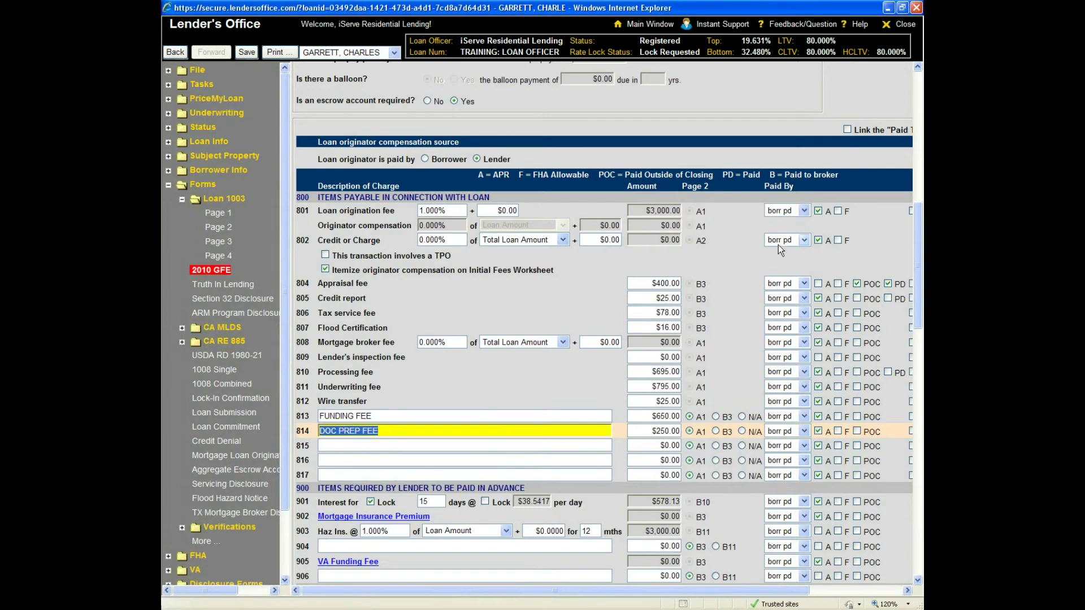
{"action": "left_click", "coordinate": [785, 211]}
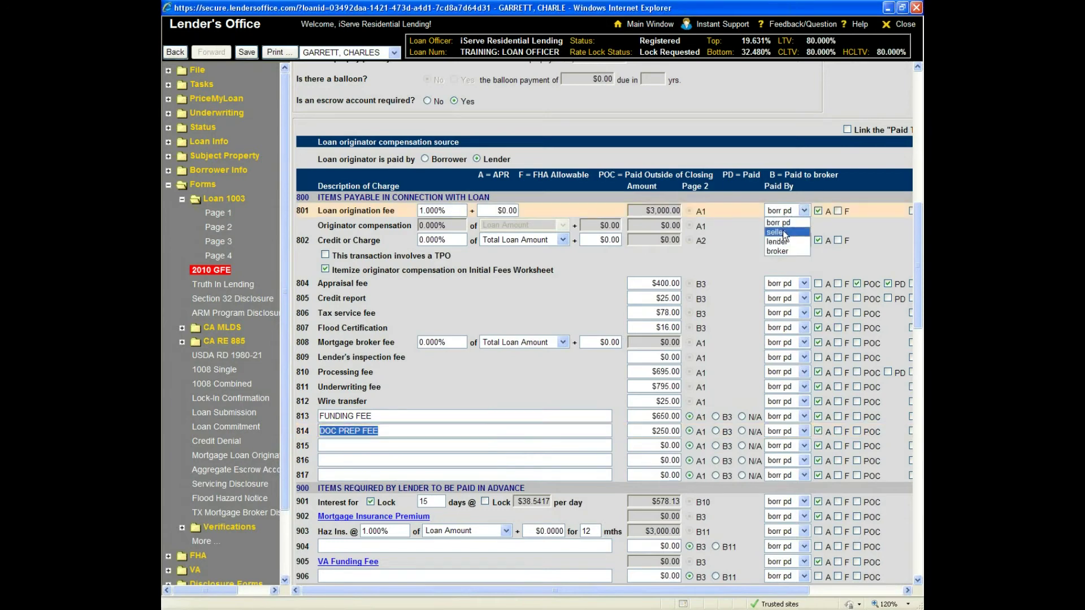
{"action": "left_click", "coordinate": [747, 271]}
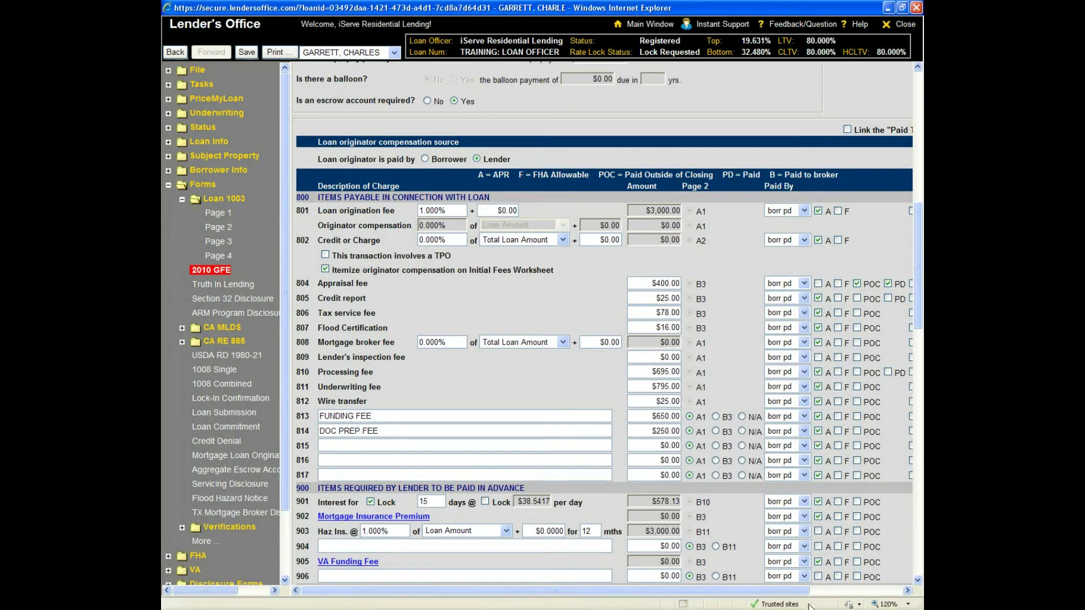
{"action": "left_click_drag", "start_coordinate": [802, 591], "coordinate": [828, 591]}
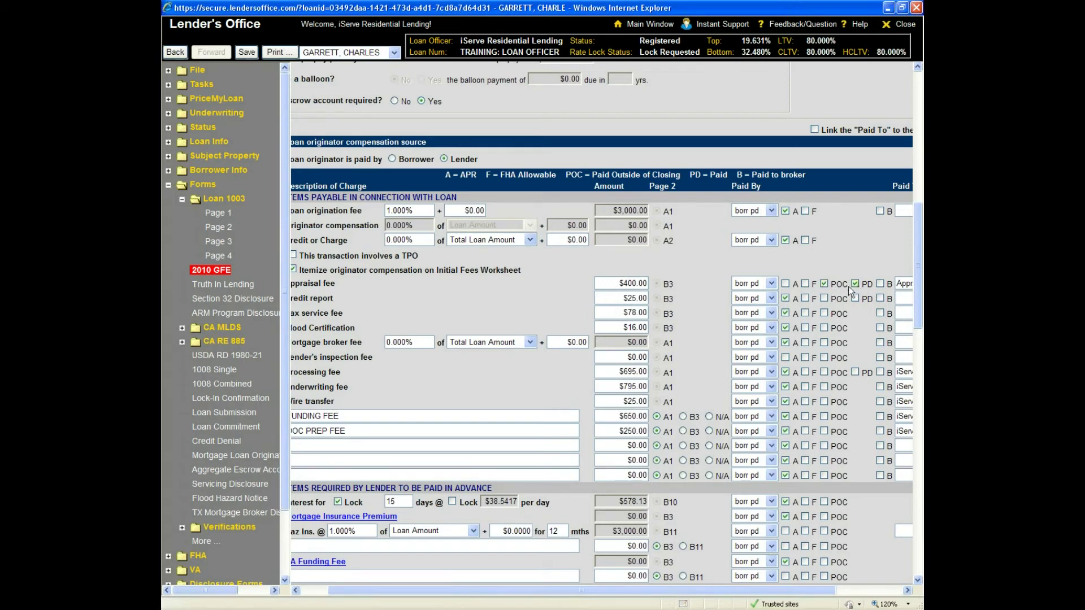
{"action": "left_click", "coordinate": [846, 590]}
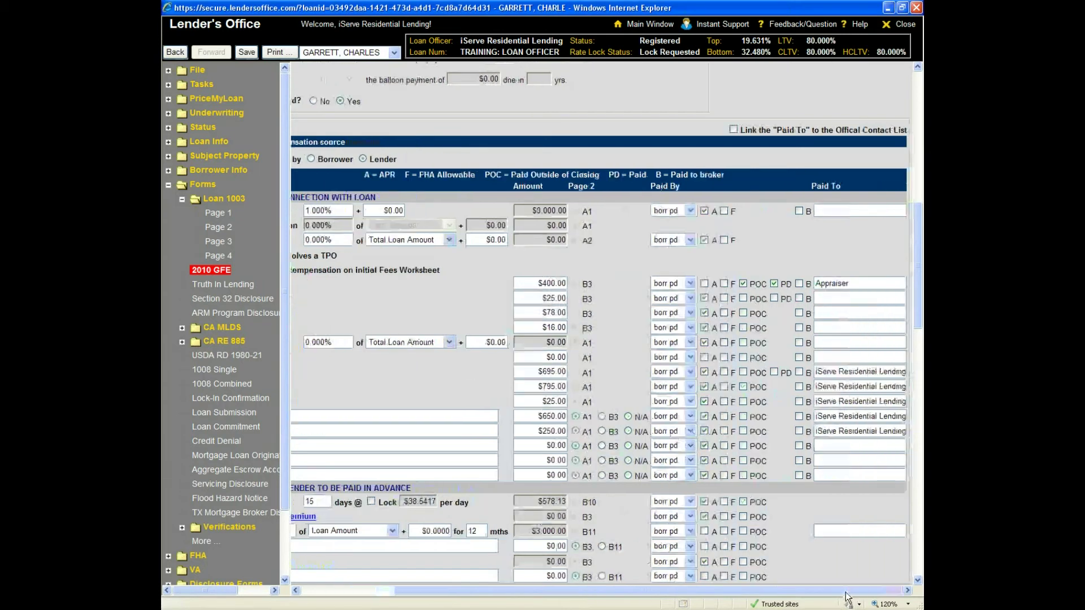
{"action": "left_click", "coordinate": [798, 299]}
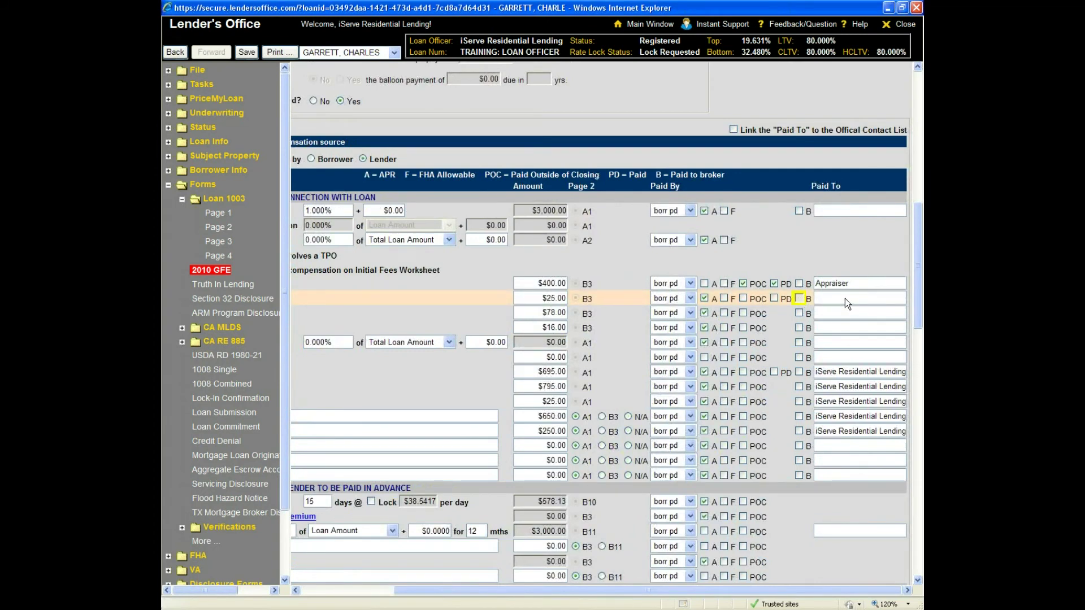
{"action": "left_click", "coordinate": [808, 299]}
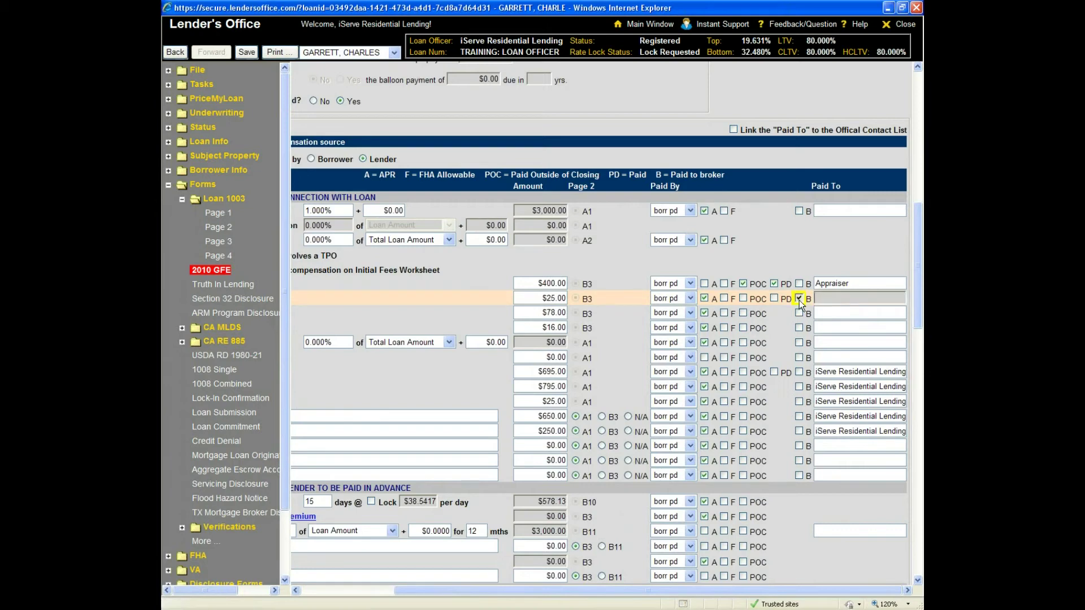
{"action": "key", "text": "space"}
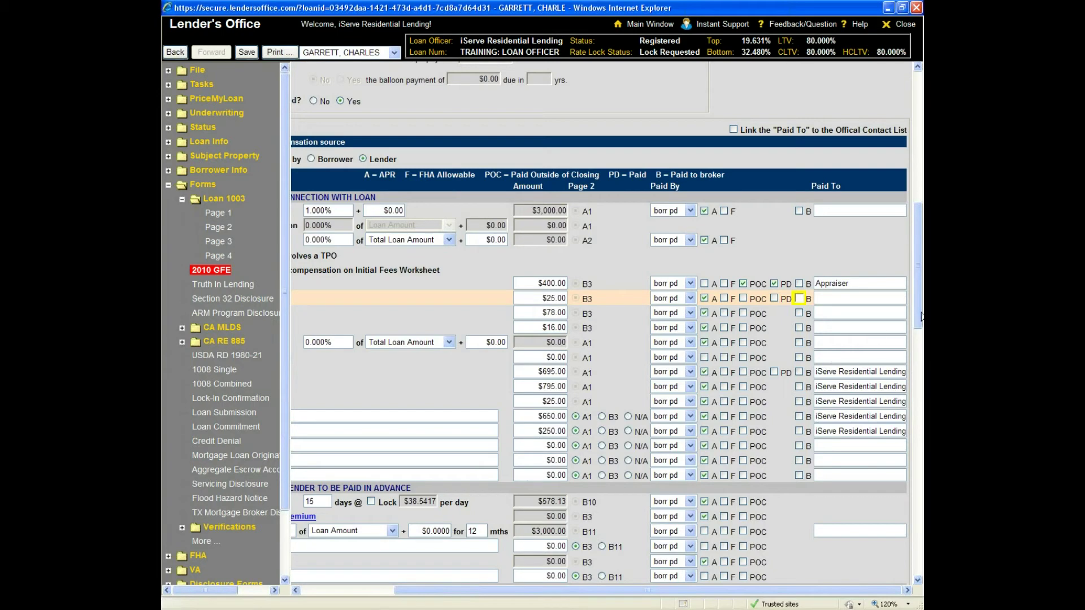
{"action": "left_click_drag", "start_coordinate": [815, 591], "coordinate": [704, 594]}
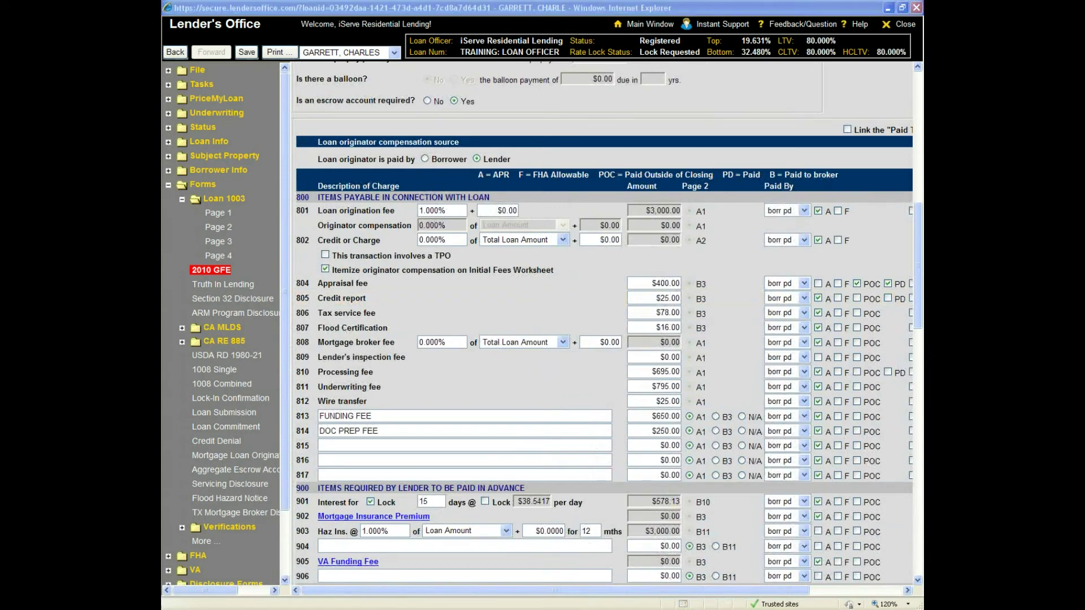
{"action": "left_click", "coordinate": [915, 215]}
{"action": "left_click_drag", "start_coordinate": [914, 215], "coordinate": [920, 420]}
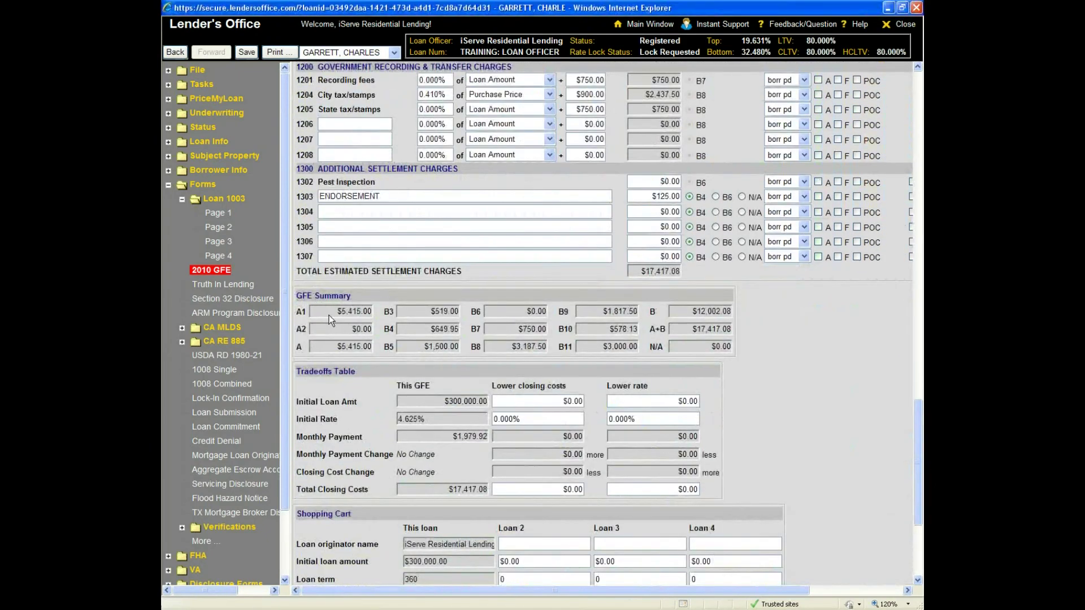
{"action": "left_click_drag", "start_coordinate": [324, 313], "coordinate": [367, 311]}
{"action": "left_click_drag", "start_coordinate": [602, 311], "coordinate": [638, 311]}
{"action": "left_click_drag", "start_coordinate": [922, 418], "coordinate": [922, 448]}
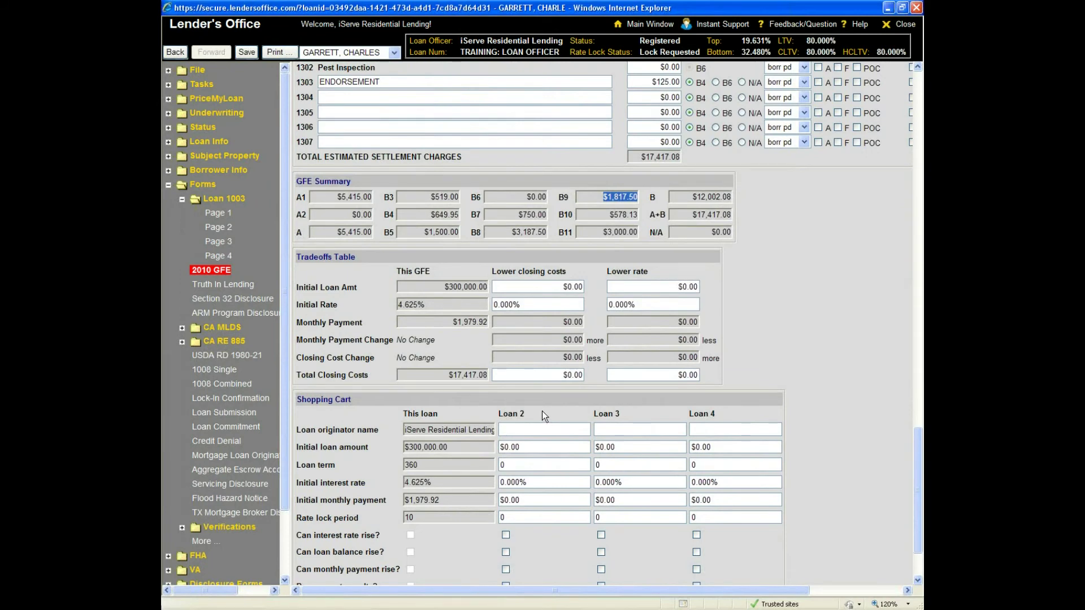
{"action": "scroll", "coordinate": [745, 316], "scroll_direction": "down", "scroll_amount": 3}
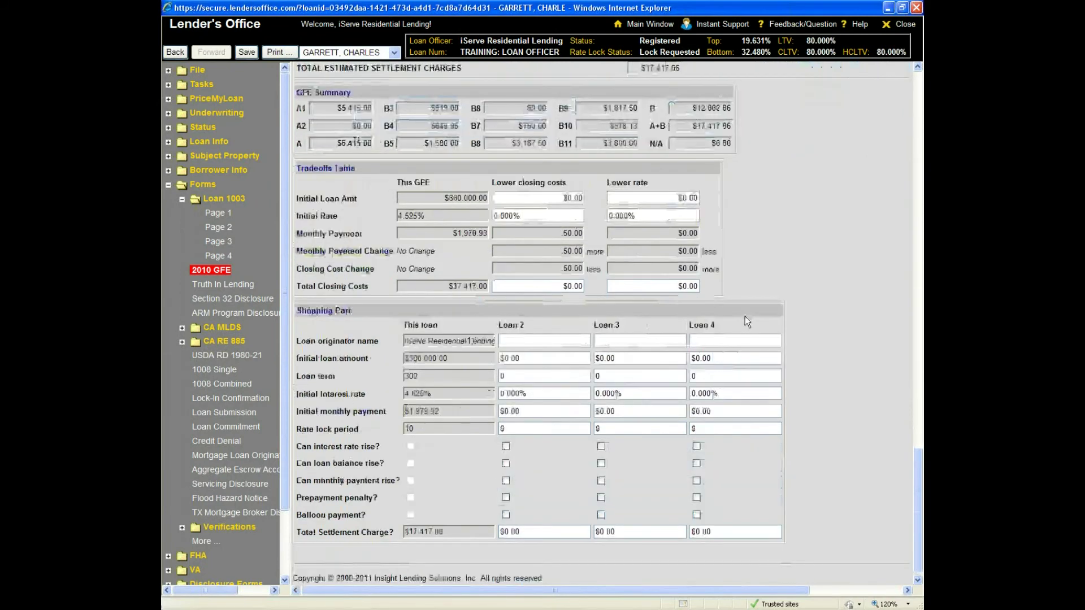
{"action": "scroll", "coordinate": [744, 316], "scroll_direction": "up", "scroll_amount": 3}
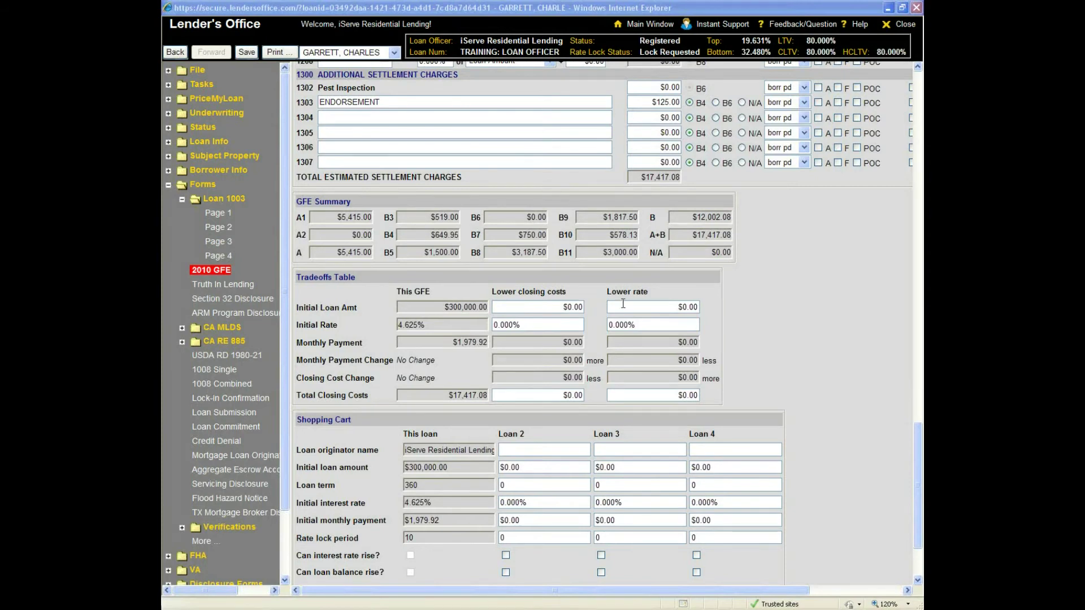
{"action": "left_click", "coordinate": [819, 347]}
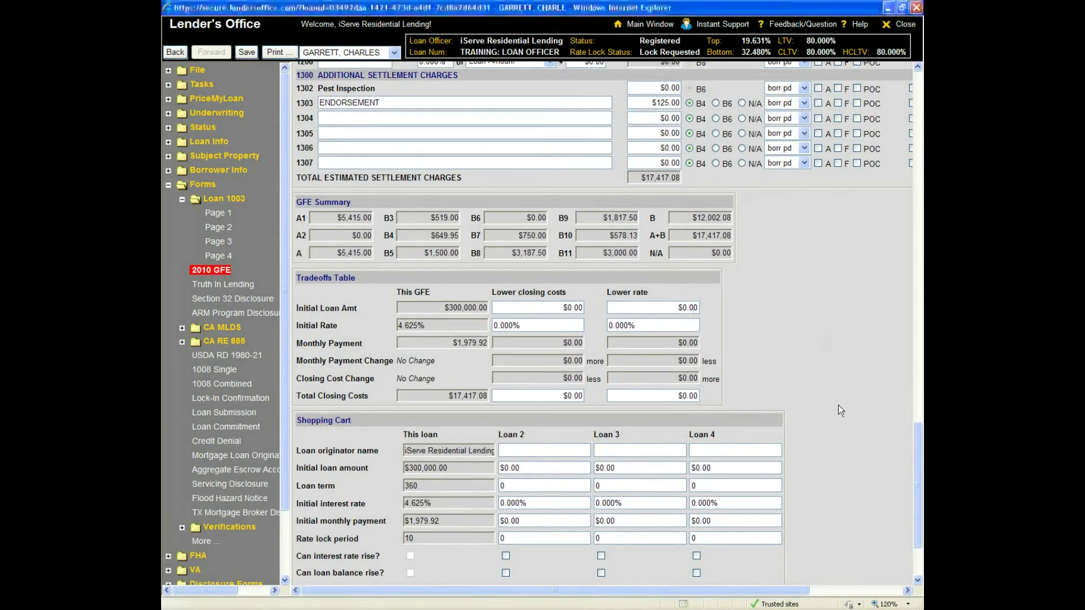
{"action": "scroll", "coordinate": [819, 347], "scroll_direction": "up", "scroll_amount": 10}
{"action": "scroll", "coordinate": [840, 411], "scroll_direction": "up", "scroll_amount": 2}
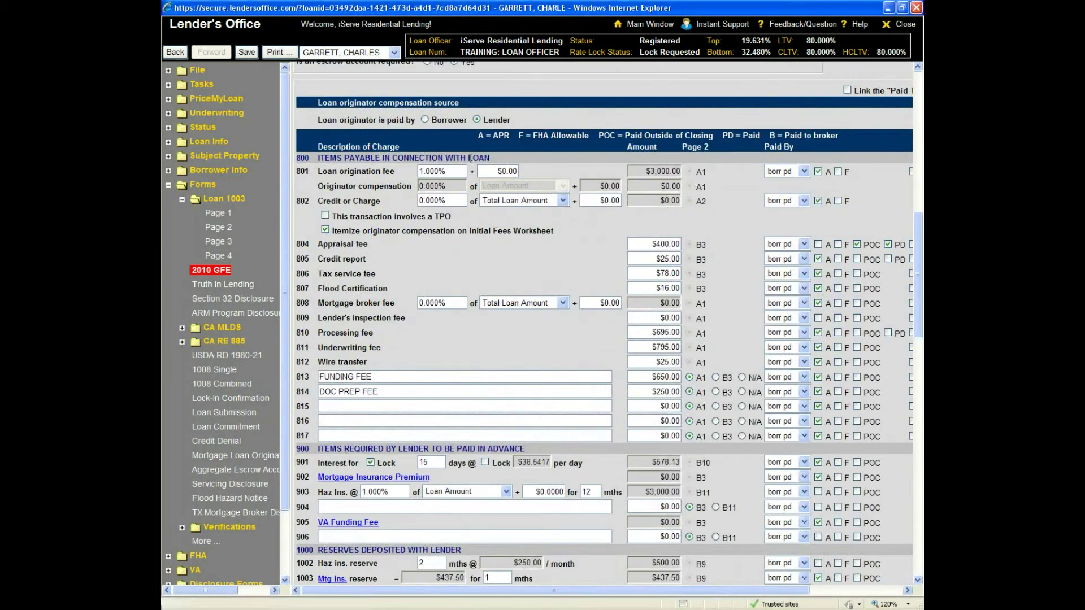
Enter -1 as the 802 Credit or Charge percentage, giving a ($3,000.00) lender credit.
{"action": "left_click", "coordinate": [452, 200]}
{"action": "type", "text": "1"}
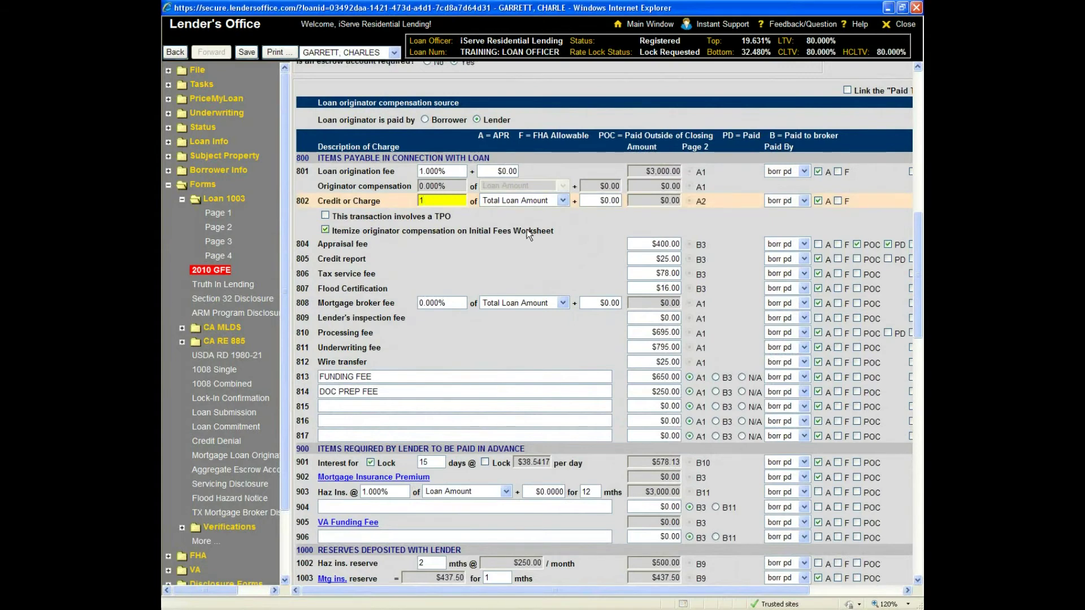
{"action": "key", "text": "Tab"}
{"action": "left_click", "coordinate": [453, 199]}
{"action": "type", "text": "-1"}
{"action": "key", "text": "Tab"}
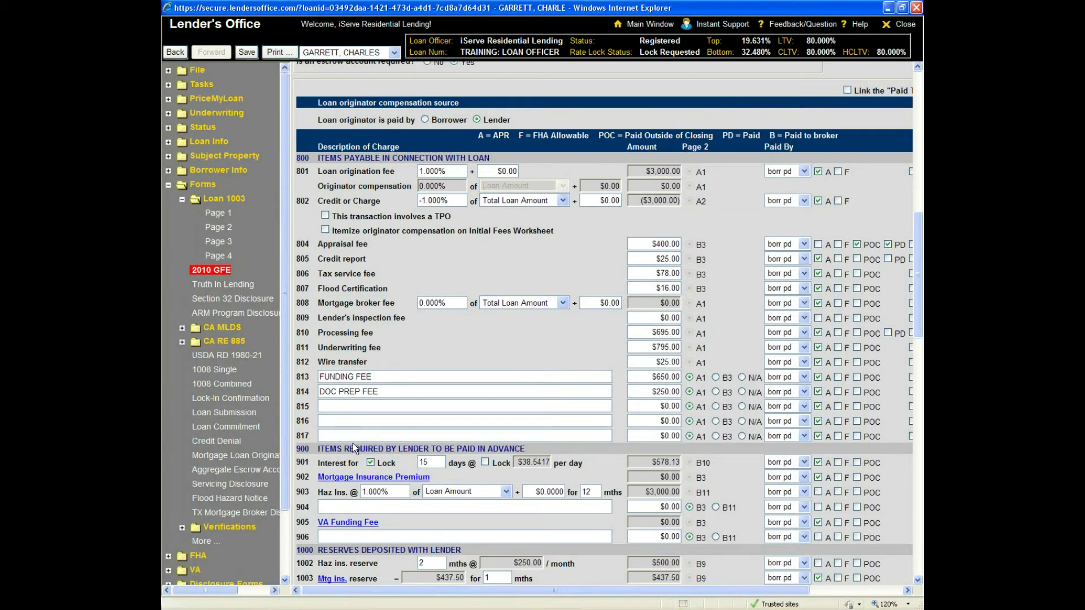
Open Truth in Lending without saving GFE changes and scroll through its payment schedule.
{"action": "left_click", "coordinate": [238, 284]}
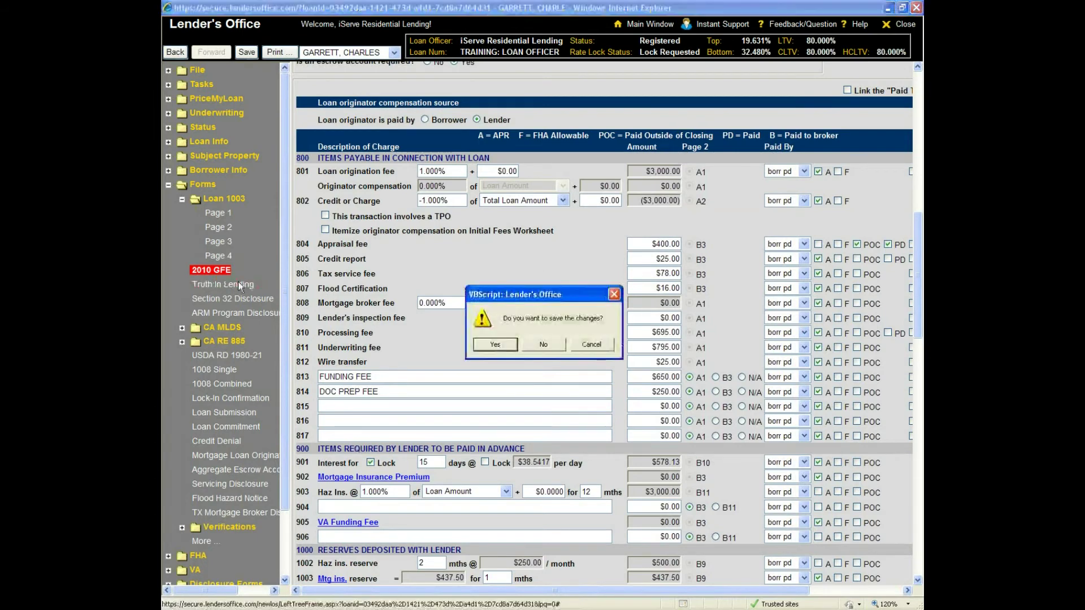
{"action": "left_click", "coordinate": [536, 344]}
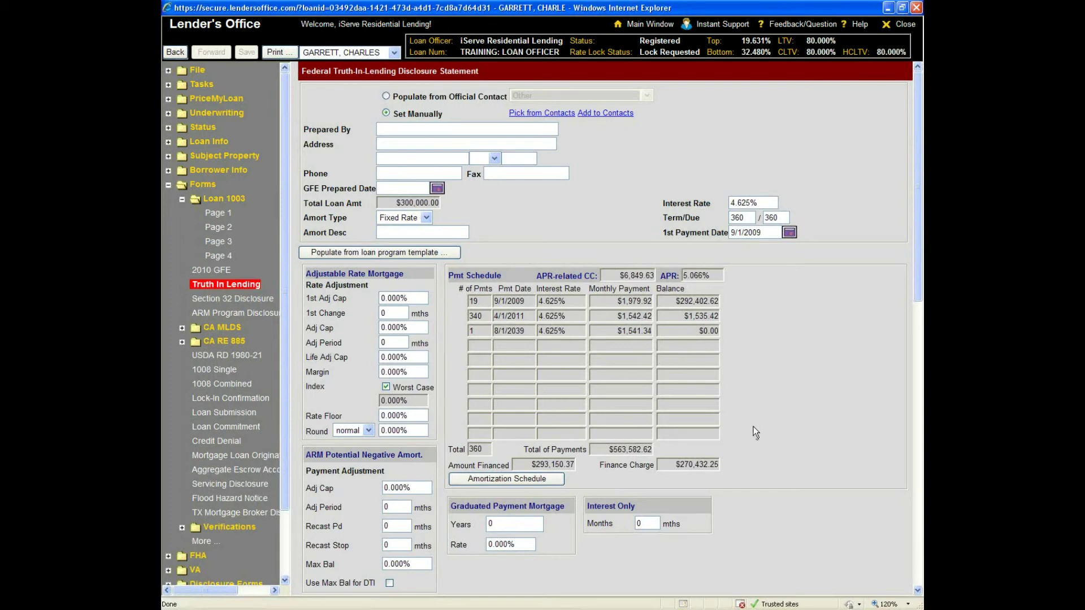
{"action": "scroll", "coordinate": [750, 436], "scroll_direction": "down", "scroll_amount": 5}
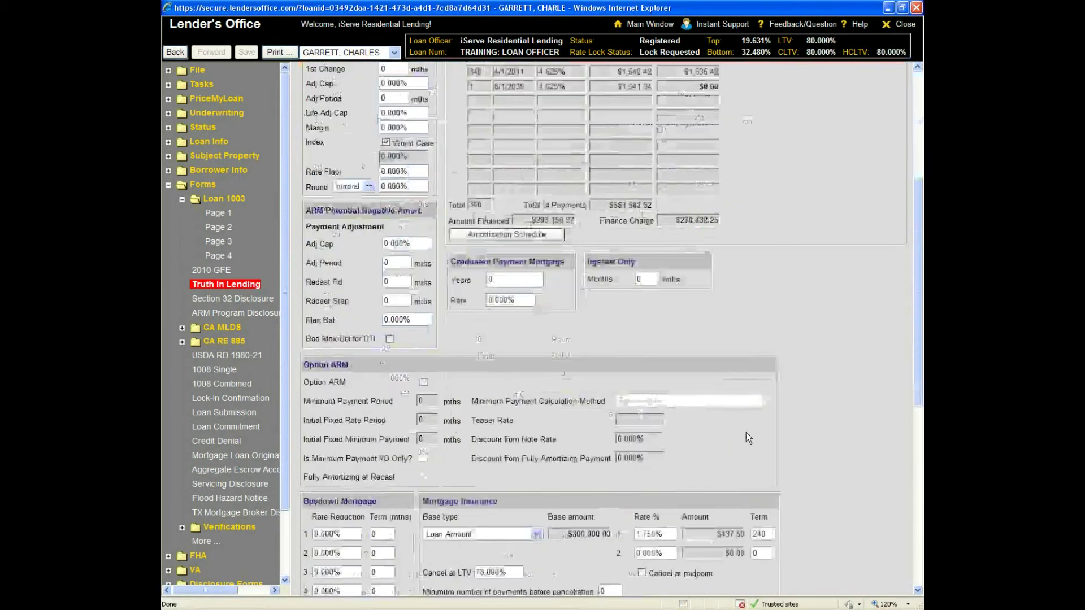
{"action": "scroll", "coordinate": [745, 431], "scroll_direction": "down", "scroll_amount": 2}
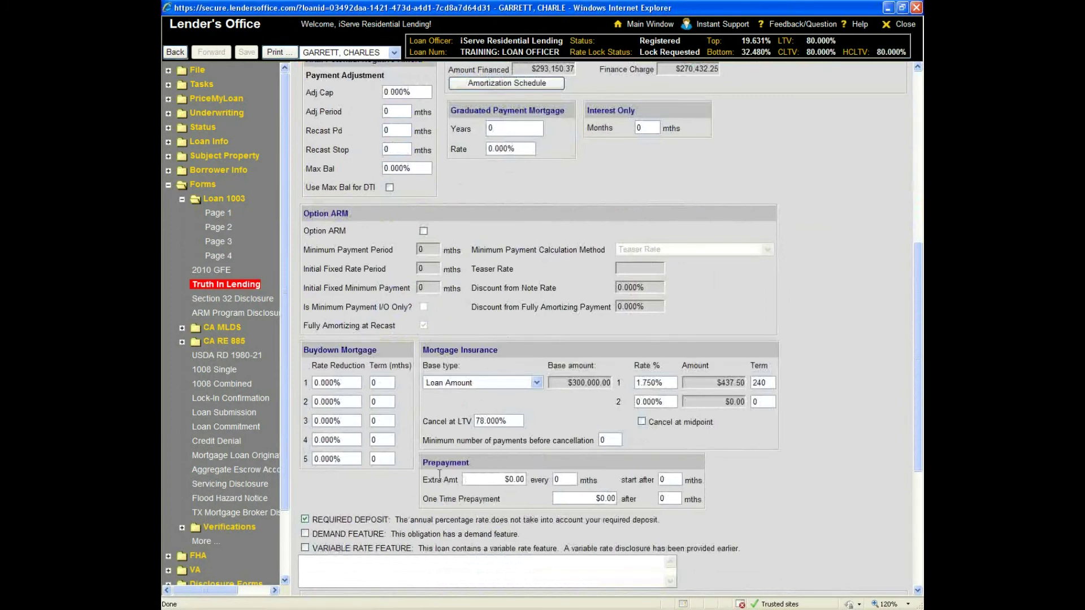
{"action": "scroll", "coordinate": [625, 441], "scroll_direction": "down", "scroll_amount": 3}
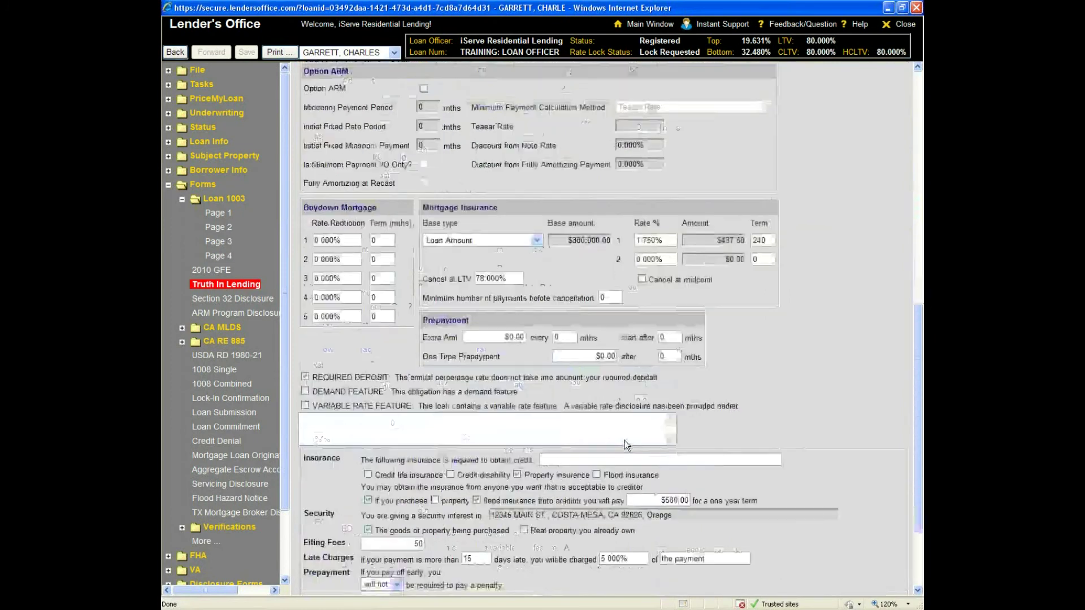
{"action": "scroll", "coordinate": [625, 440], "scroll_direction": "down", "scroll_amount": 2}
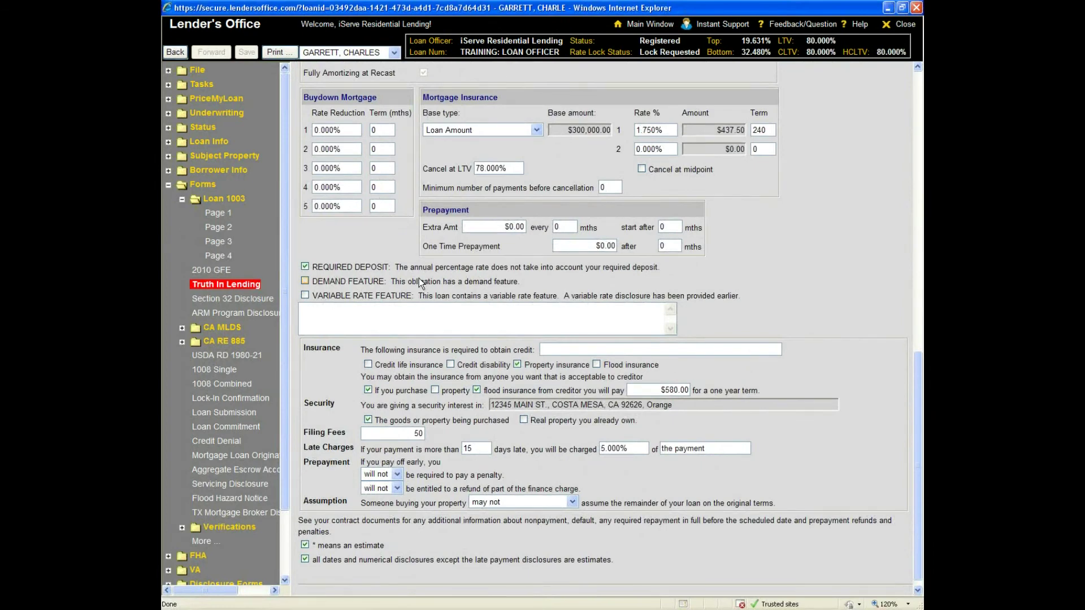
{"action": "scroll", "coordinate": [446, 397], "scroll_direction": "up", "scroll_amount": 2}
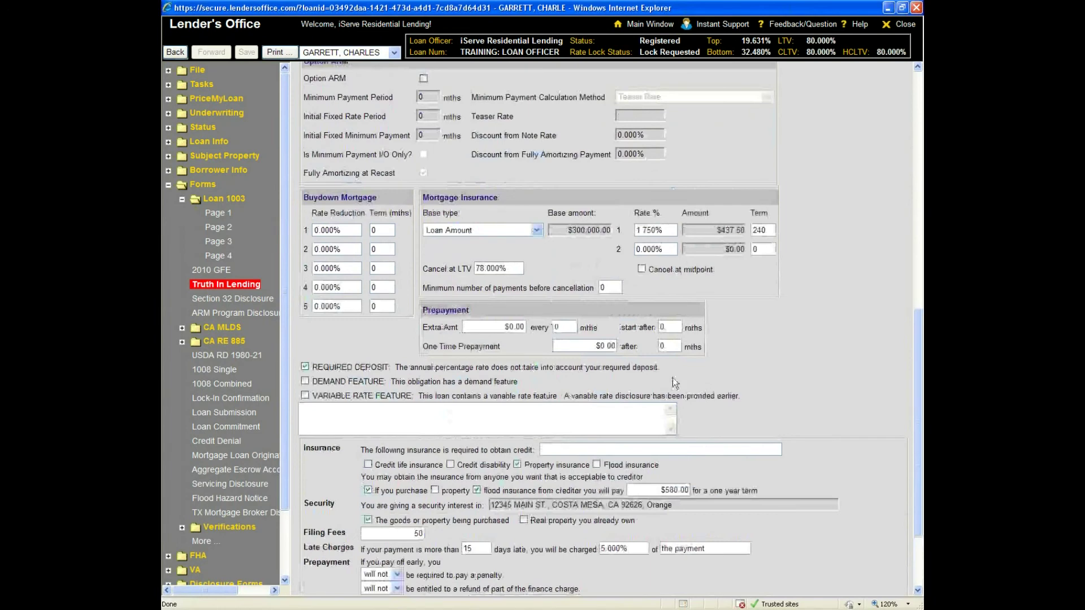
{"action": "scroll", "coordinate": [822, 430], "scroll_direction": "up", "scroll_amount": 5}
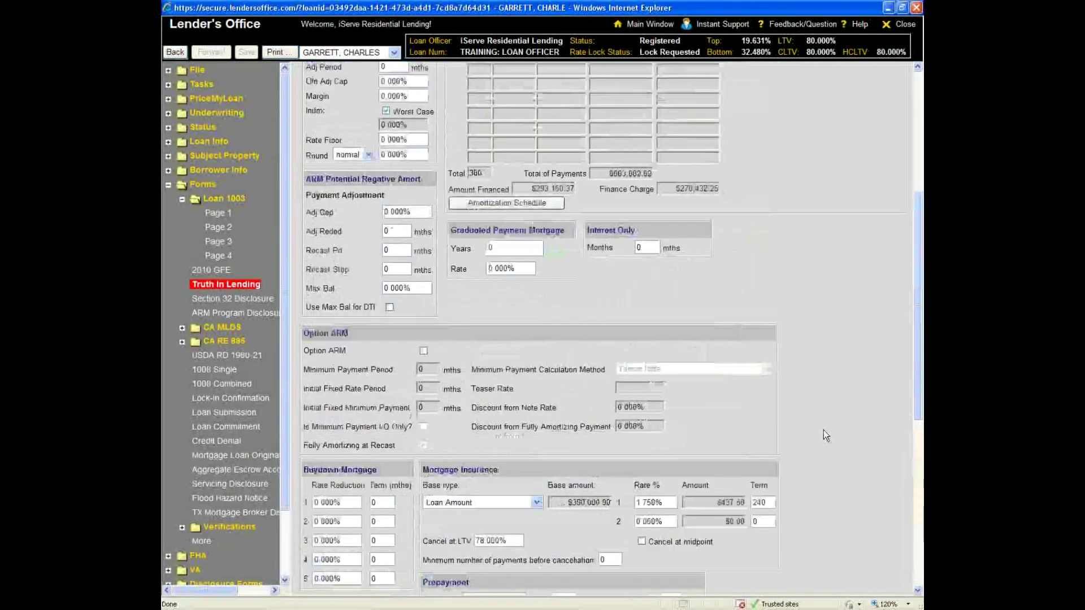
{"action": "scroll", "coordinate": [823, 429], "scroll_direction": "up", "scroll_amount": 4}
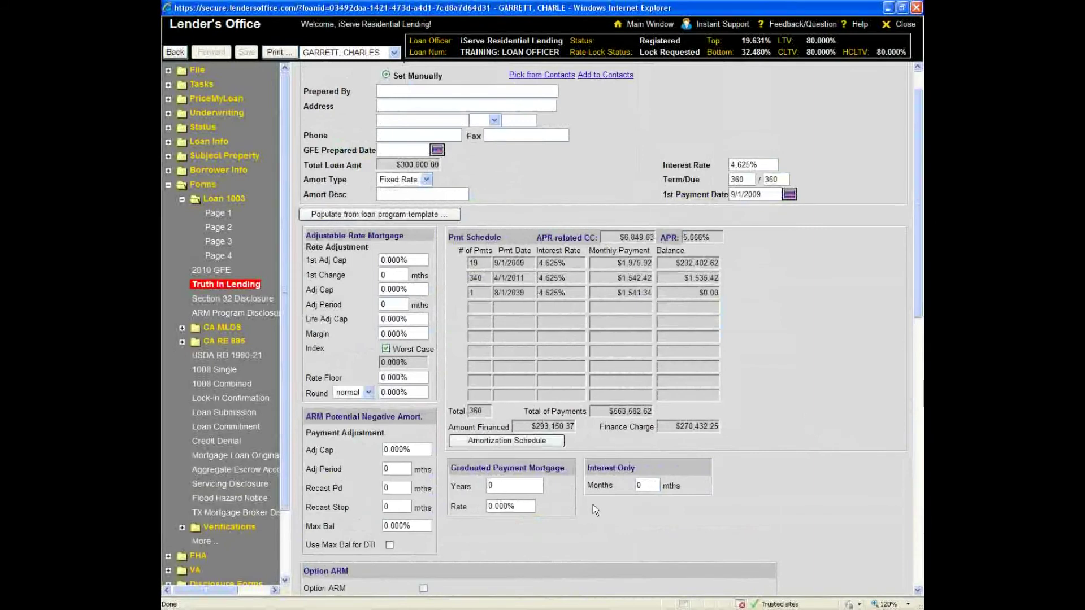
Check the interest-only months note, dismiss it, and collapse the Forms folder.
{"action": "left_click", "coordinate": [640, 485]}
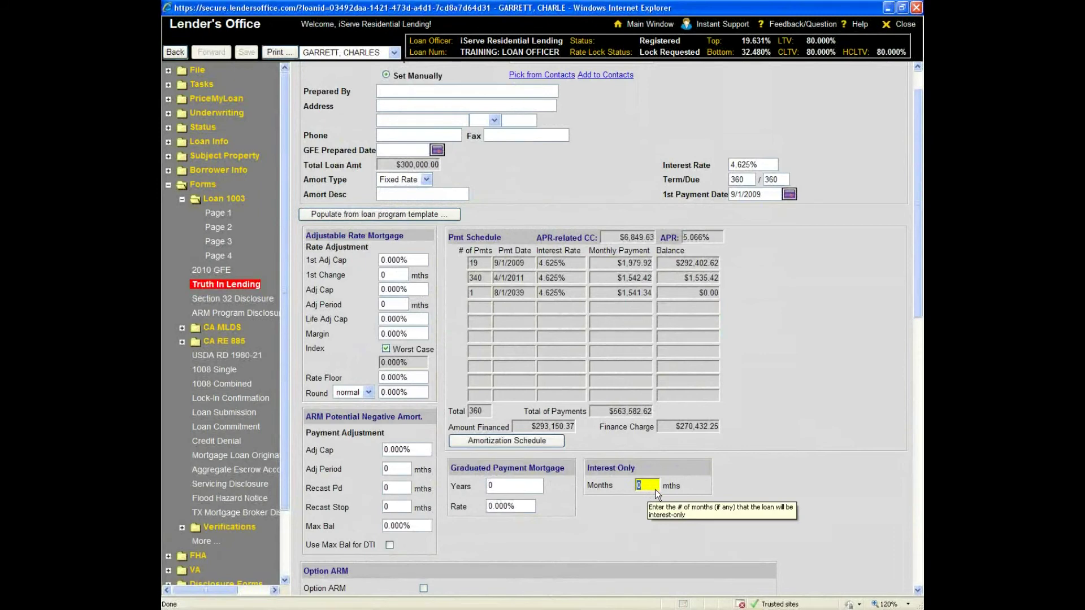
{"action": "left_click", "coordinate": [845, 553]}
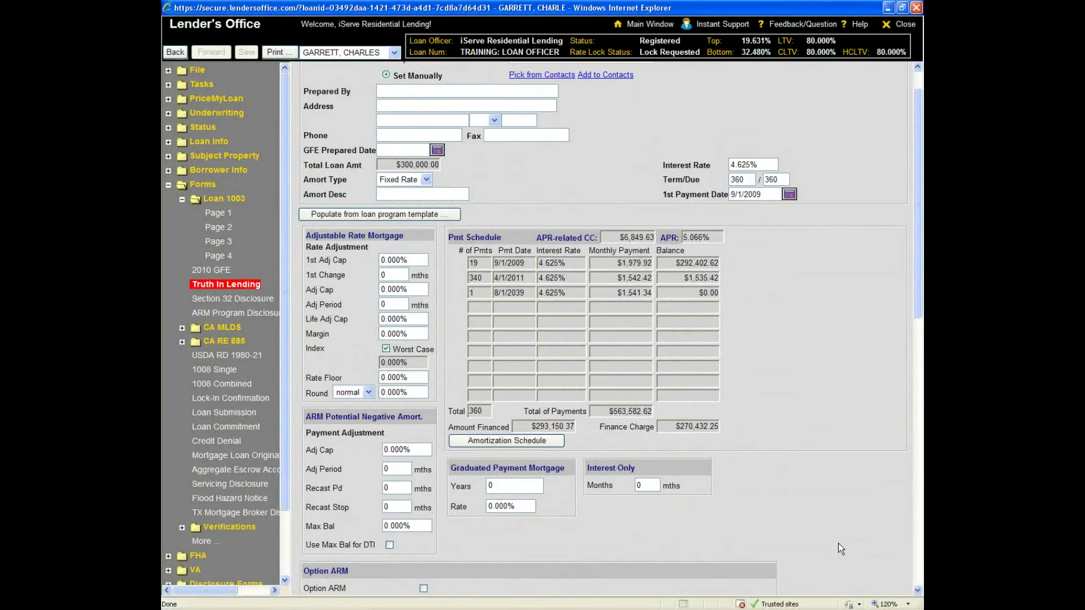
{"action": "left_click", "coordinate": [216, 256]}
{"action": "left_click", "coordinate": [168, 185]}
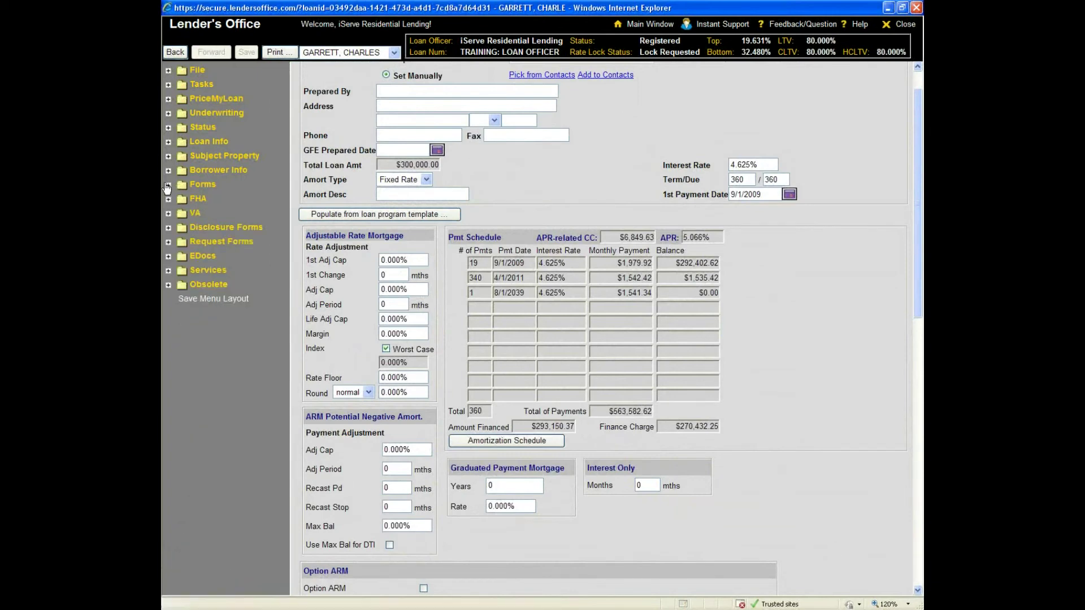
Go to the DocMagic page under Services and start an Export to DocMagic.
{"action": "left_click", "coordinate": [168, 271]}
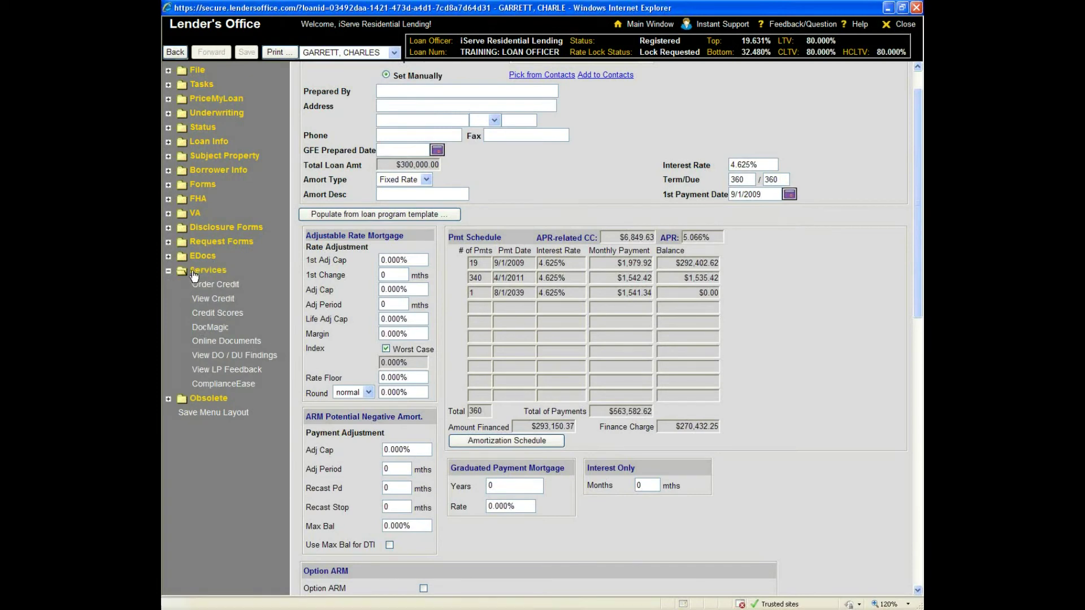
{"action": "left_click", "coordinate": [210, 328]}
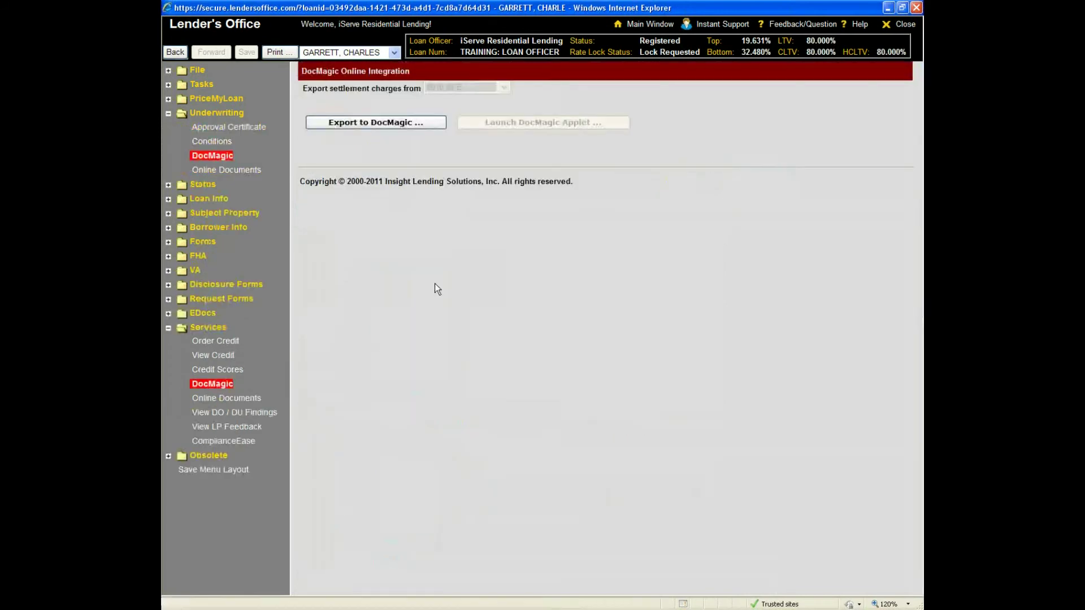
{"action": "left_click", "coordinate": [420, 125]}
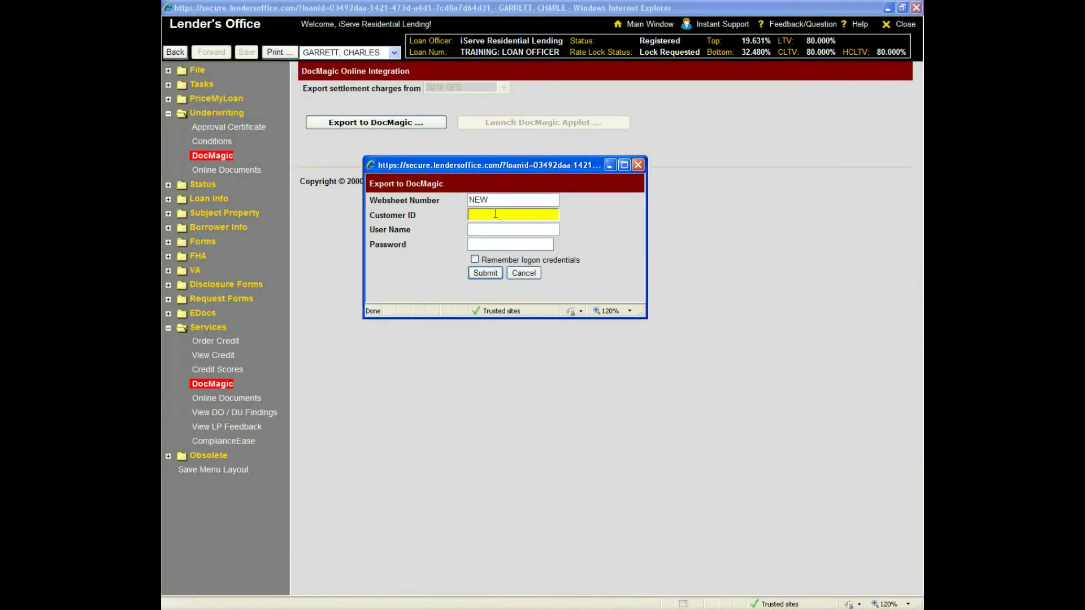
Review the DocMagic login fields and the Websheet Number 'NEW', then cancel the export.
{"action": "left_click", "coordinate": [497, 228]}
{"action": "left_click", "coordinate": [497, 242]}
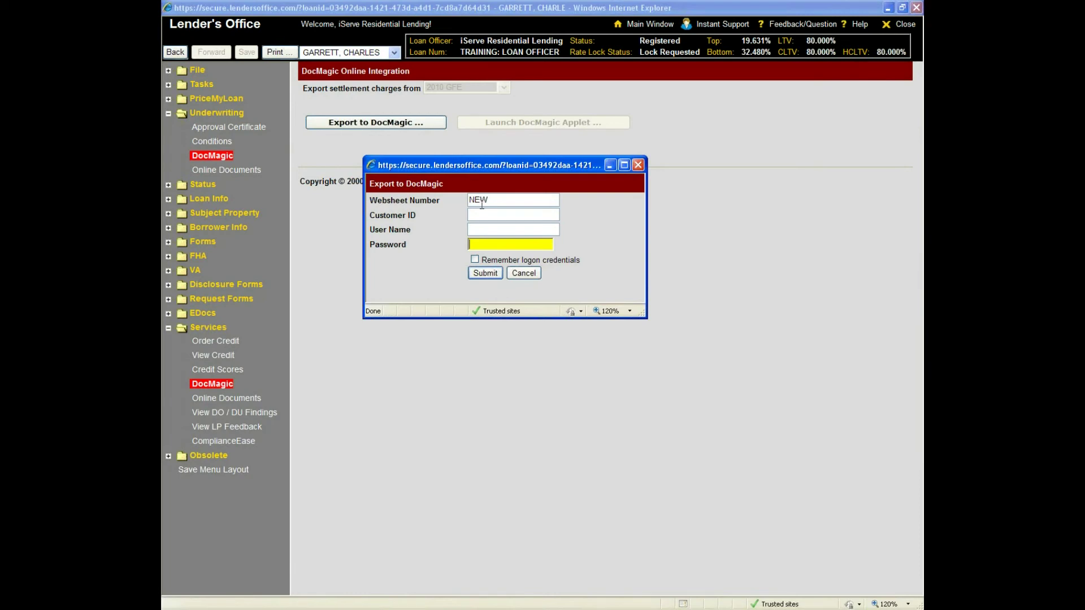
{"action": "left_click_drag", "start_coordinate": [494, 200], "coordinate": [478, 201]}
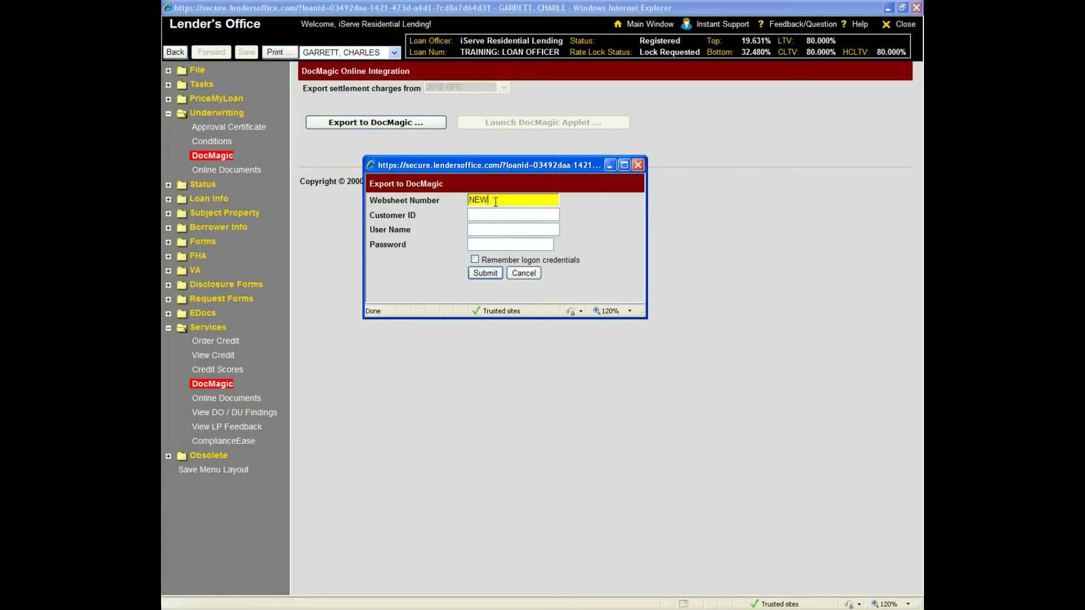
{"action": "left_click_drag", "start_coordinate": [495, 202], "coordinate": [447, 203]}
{"action": "left_click", "coordinate": [527, 274]}
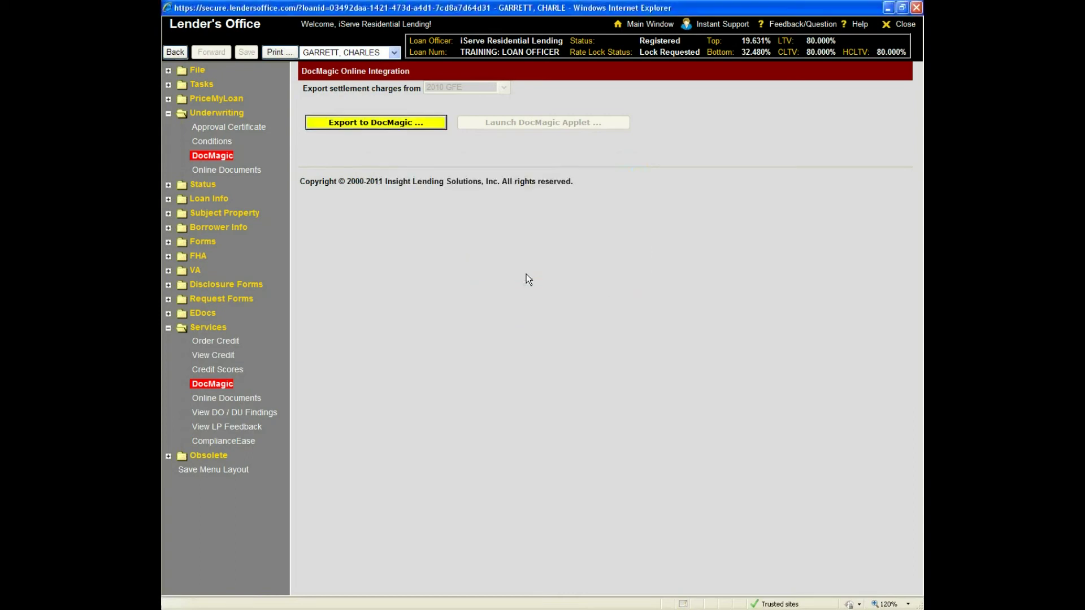
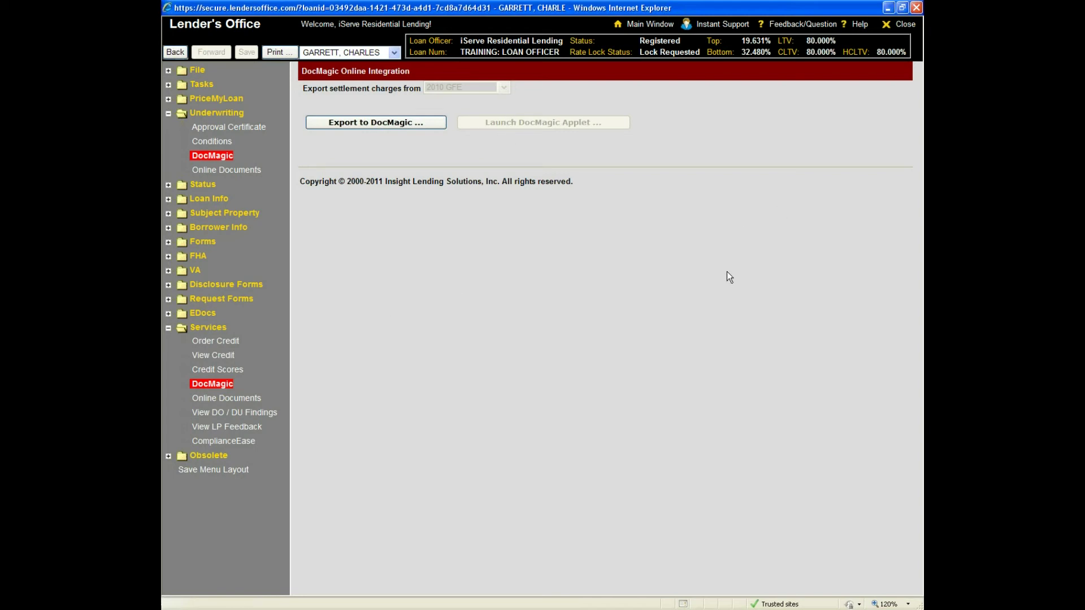
Export the loan file to DocMagic and return to the loan window.
{"action": "left_click", "coordinate": [340, 126]}
{"action": "left_click", "coordinate": [213, 398]}
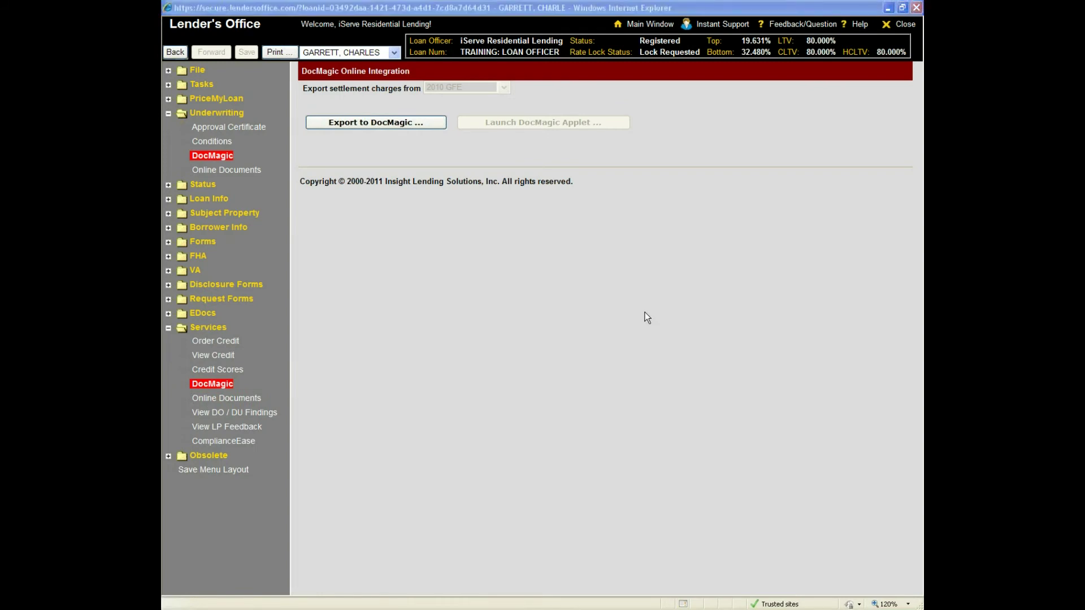
{"action": "left_click", "coordinate": [555, 314]}
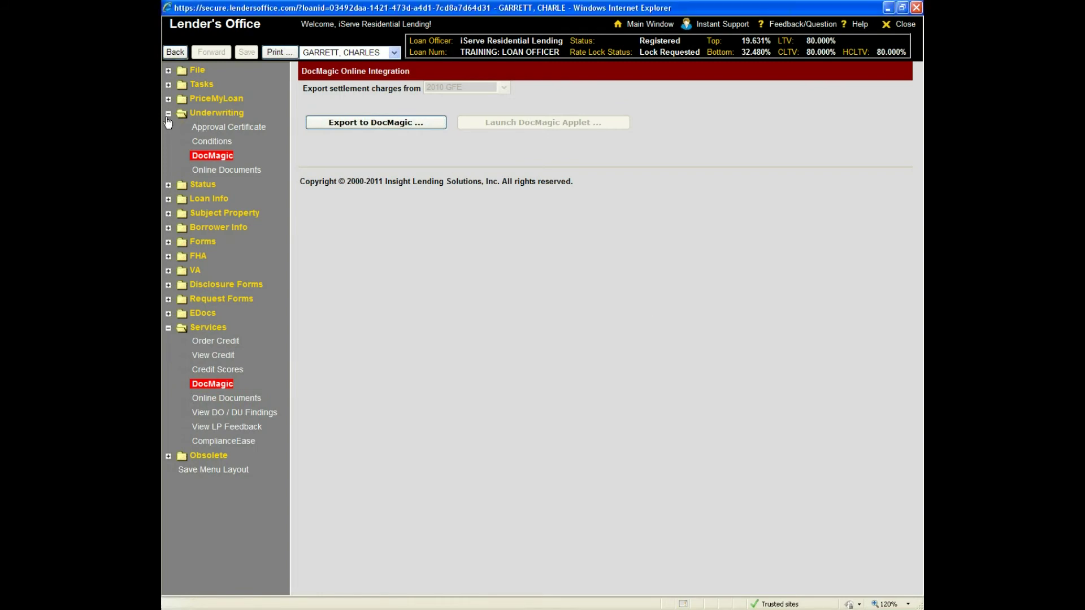
Collapse the Underwriting and Services folders and open Status > General.
{"action": "left_click", "coordinate": [168, 113]}
{"action": "left_click", "coordinate": [169, 271]}
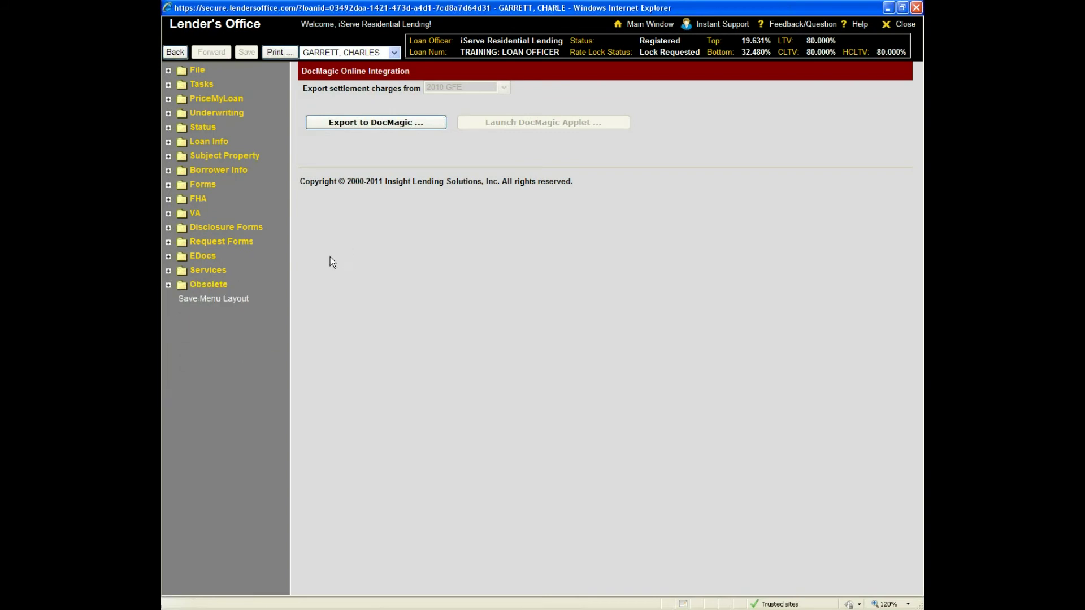
{"action": "left_click", "coordinate": [203, 128]}
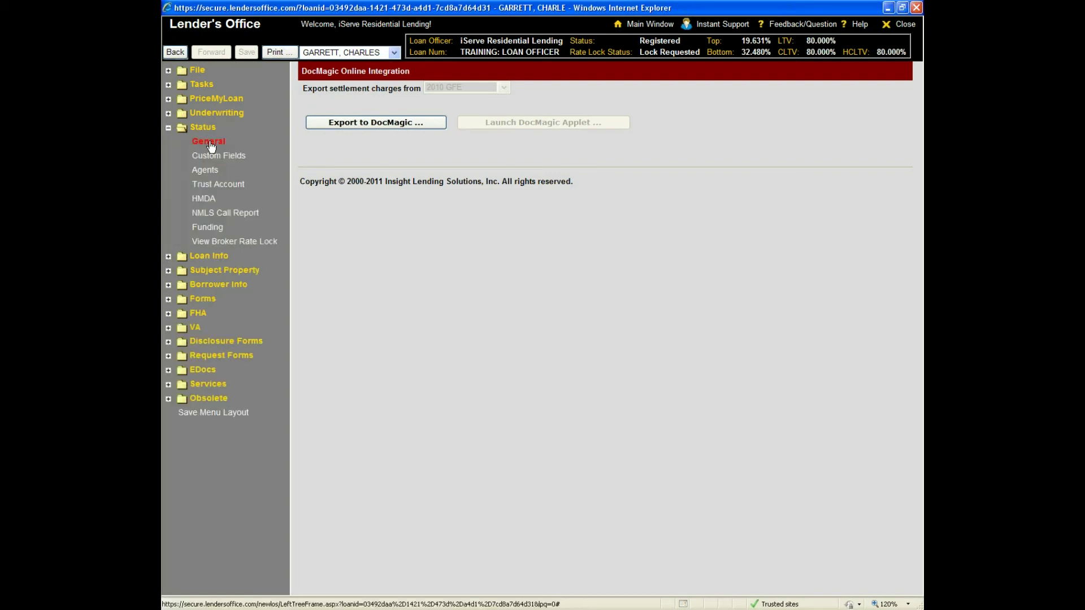
{"action": "left_click", "coordinate": [210, 145]}
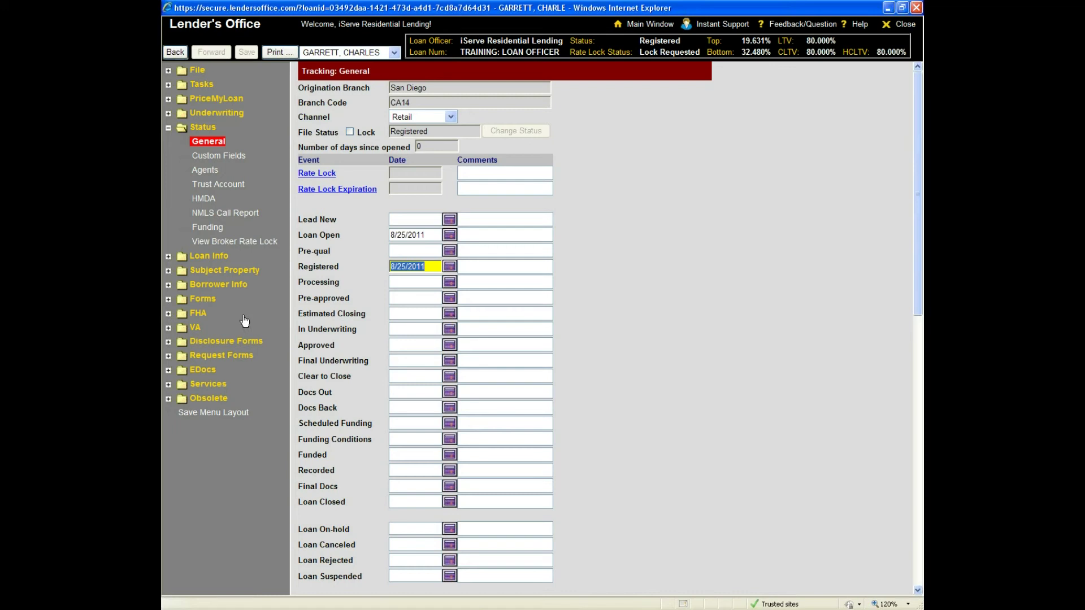
Lock the file status at Registered and open the Change Status list.
{"action": "left_click", "coordinate": [350, 132]}
{"action": "left_click", "coordinate": [350, 133]}
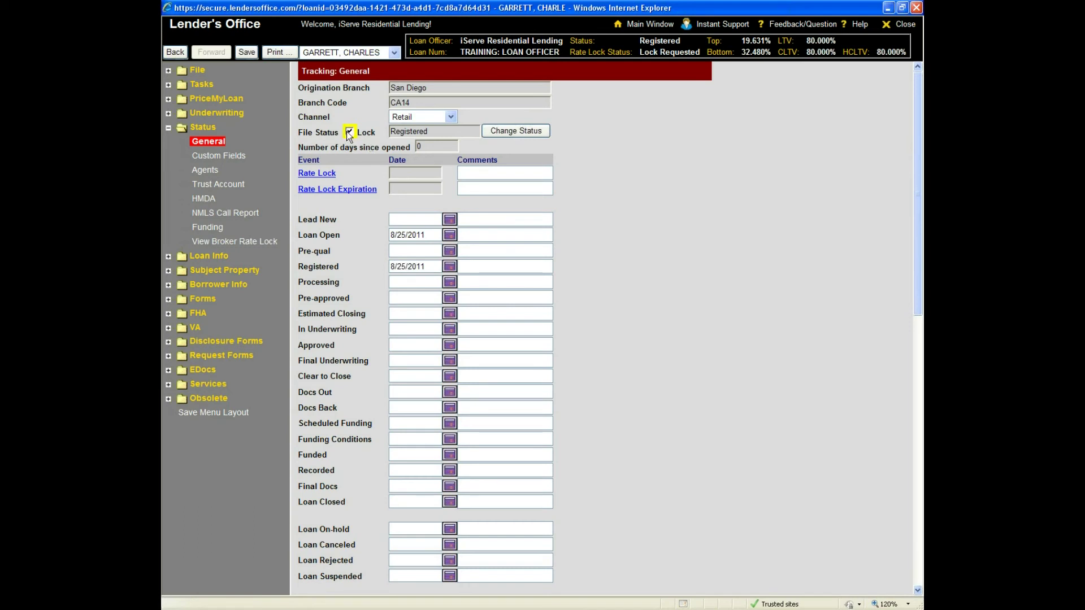
{"action": "left_click", "coordinate": [504, 134]}
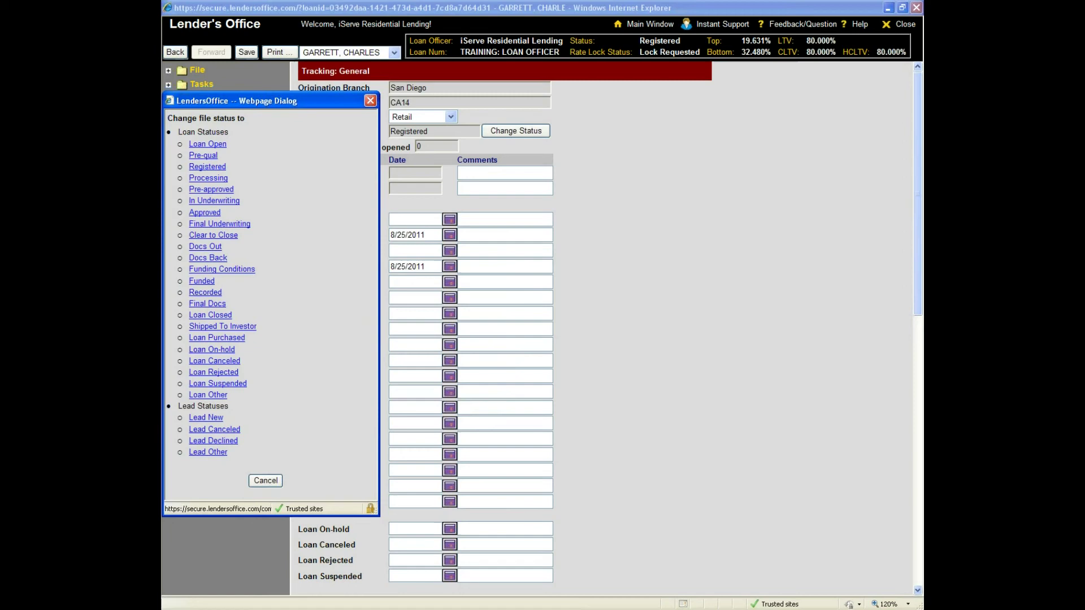
{"action": "left_click_drag", "start_coordinate": [287, 104], "coordinate": [557, 138]}
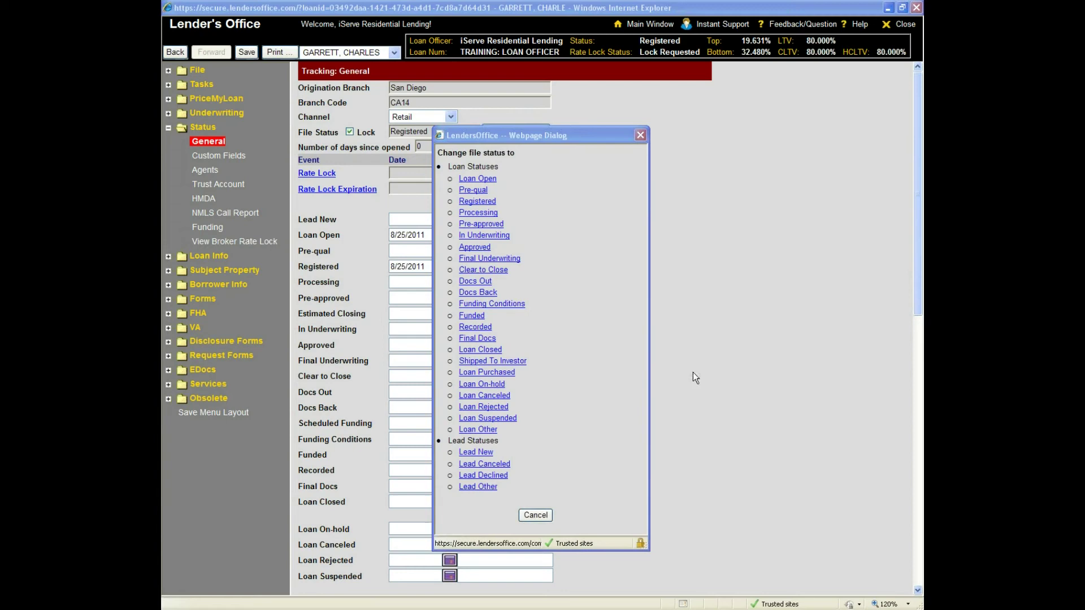
{"action": "left_click_drag", "start_coordinate": [531, 138], "coordinate": [683, 140]}
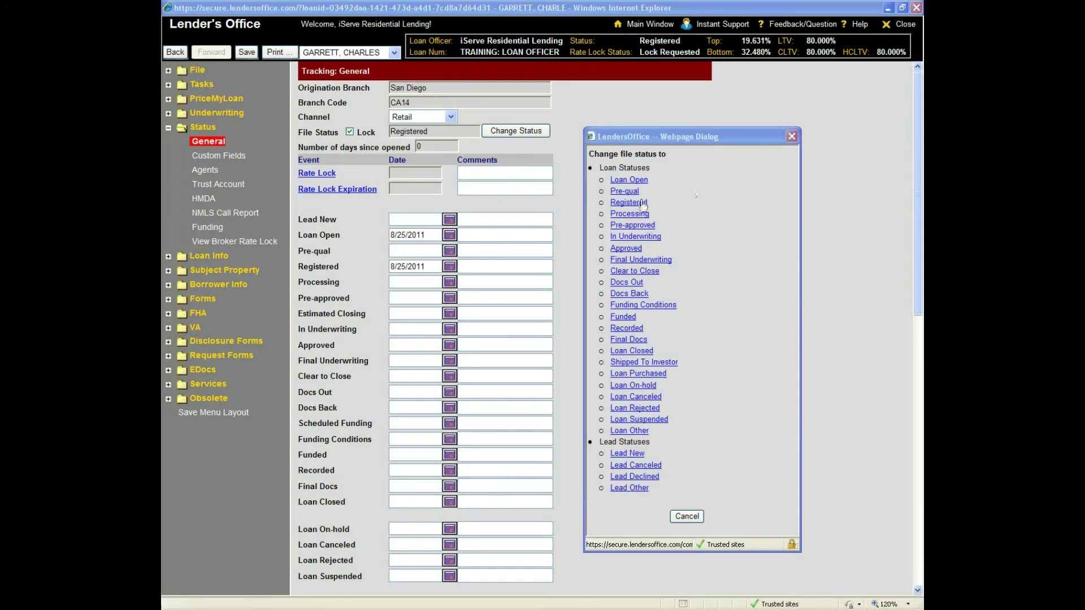
{"action": "mouse_move", "coordinate": [673, 137]}
{"action": "left_mouse_down"}
{"action": "mouse_move", "coordinate": [617, 116]}
{"action": "mouse_move", "coordinate": [561, 113]}
{"action": "mouse_move", "coordinate": [662, 127]}
{"action": "left_mouse_up"}
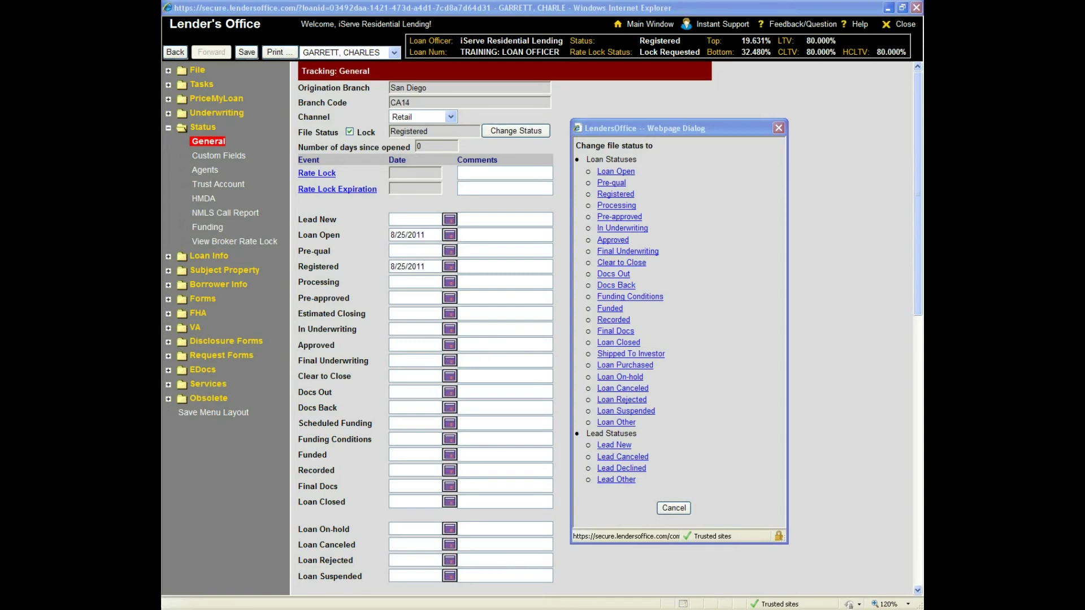
{"action": "left_click_drag", "start_coordinate": [688, 130], "coordinate": [579, 148]}
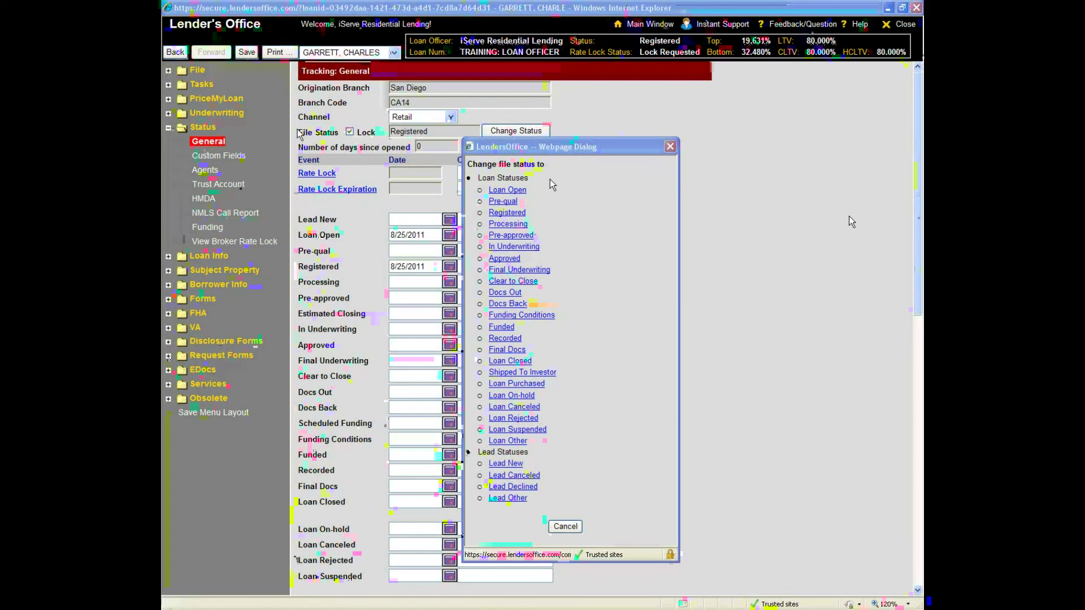
{"action": "left_click", "coordinate": [720, 252]}
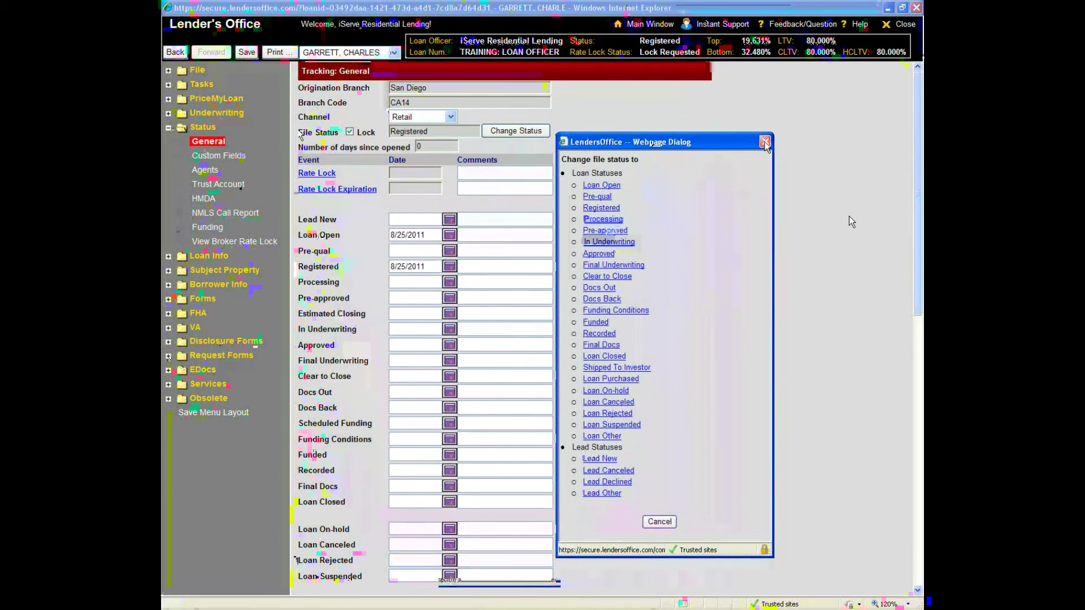
Close the Change file status dialog without selecting a new status.
{"action": "left_click", "coordinate": [765, 142]}
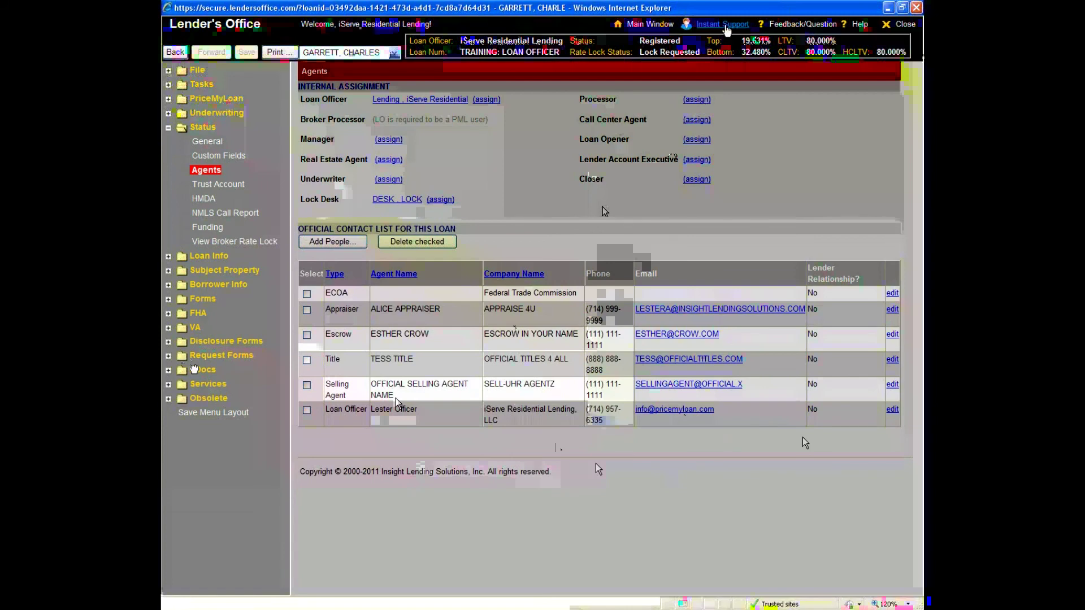
Start a live support chat and ask 'Hi, what time is it?'.
{"action": "left_click", "coordinate": [724, 24]}
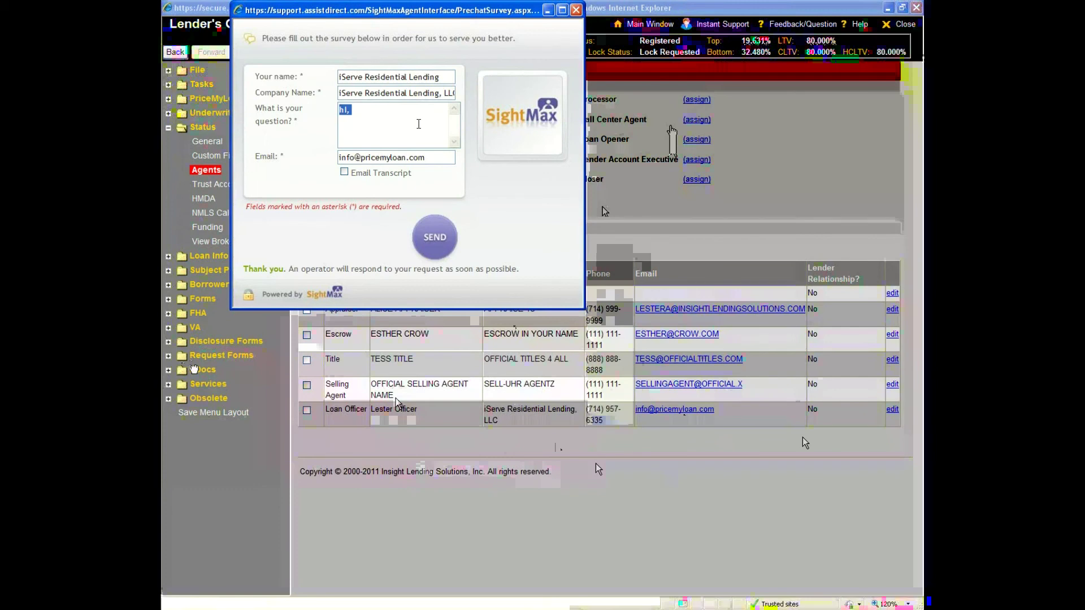
{"action": "type", "text": "Hi, what time is it?"}
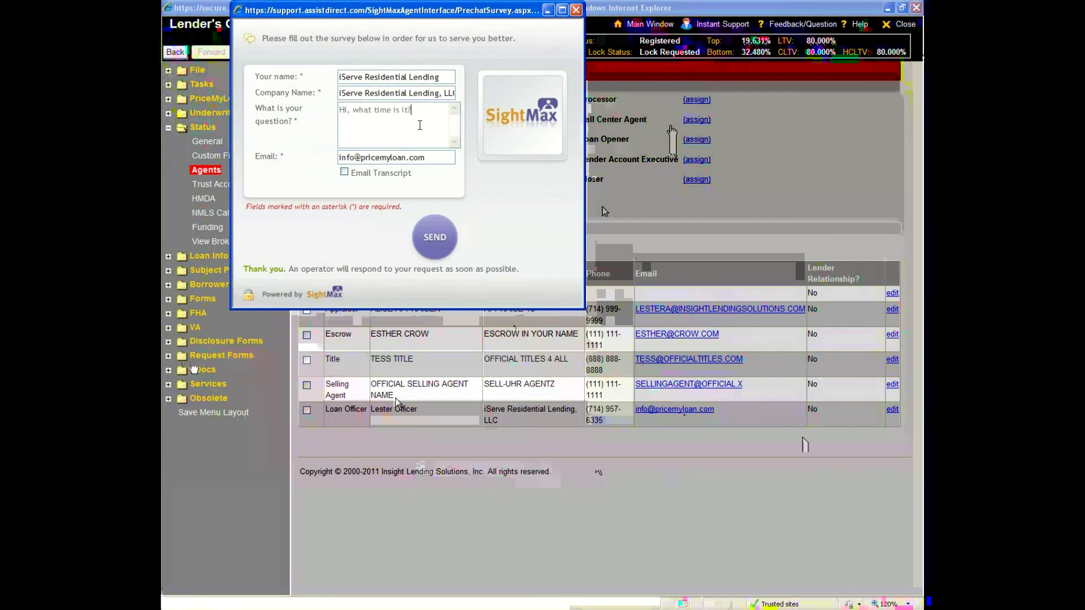
{"action": "left_click", "coordinate": [435, 236]}
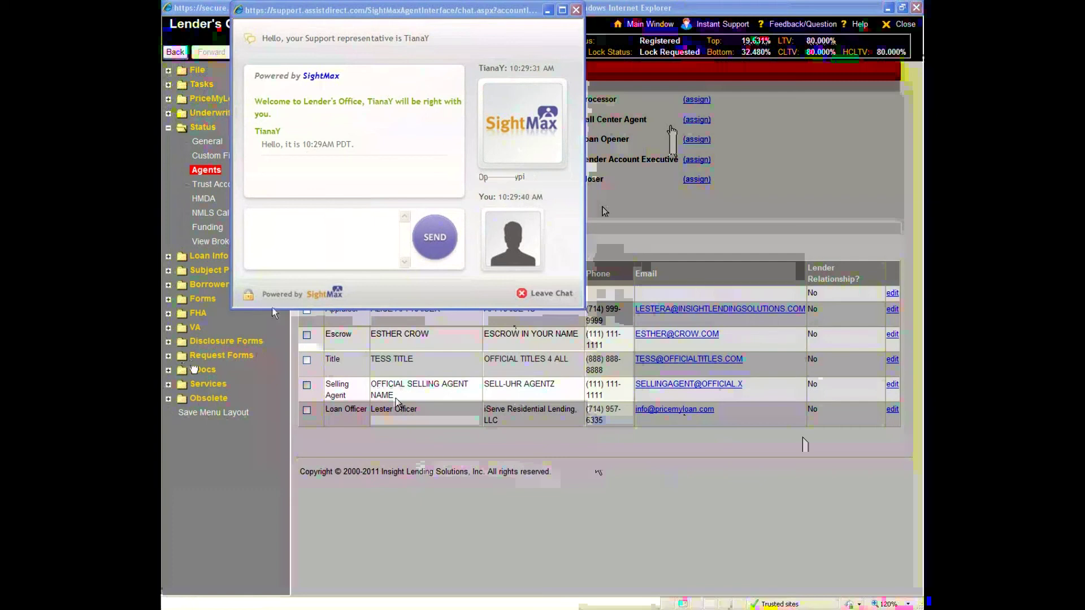
Send 'Thank you!' to the support representative and end the SightMax chat.
{"action": "type", "text": "Thank yo"}
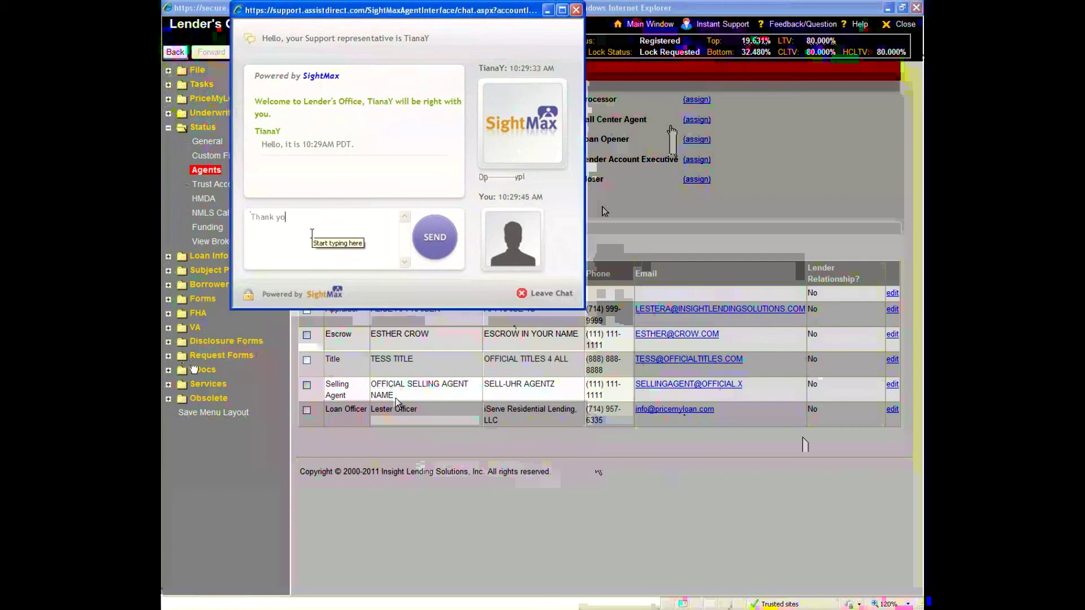
{"action": "type", "text": "u!"}
{"action": "key", "text": "Return"}
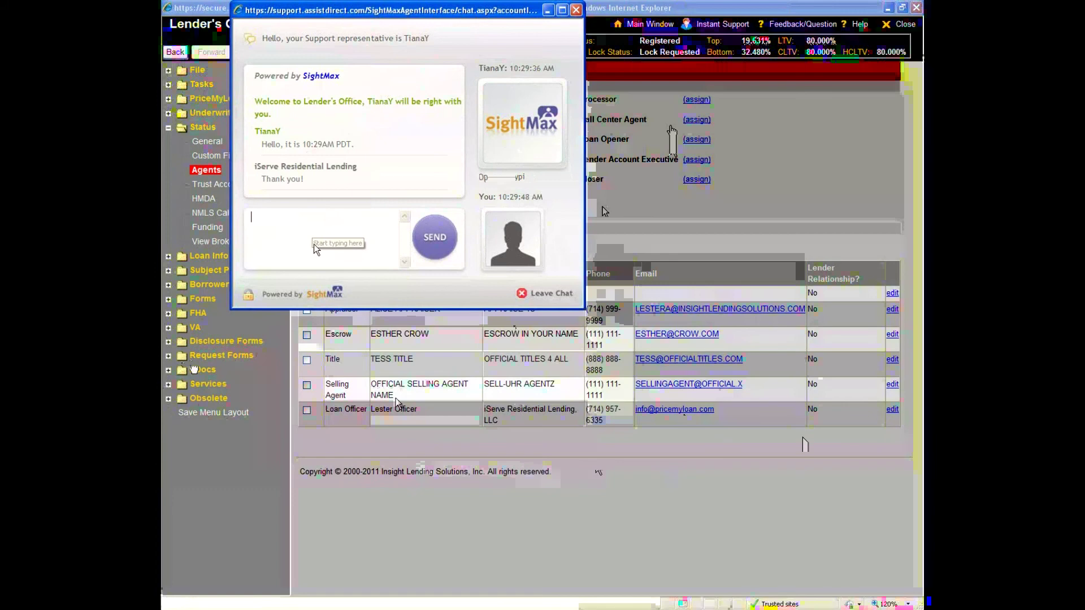
{"action": "left_click", "coordinate": [547, 294]}
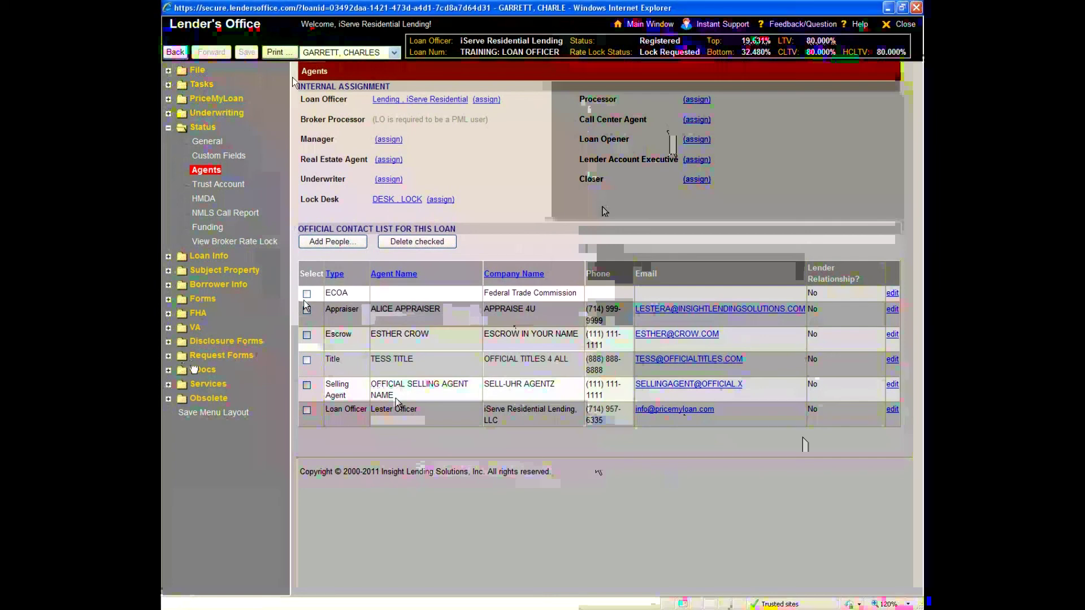
{"action": "left_click", "coordinate": [277, 53]}
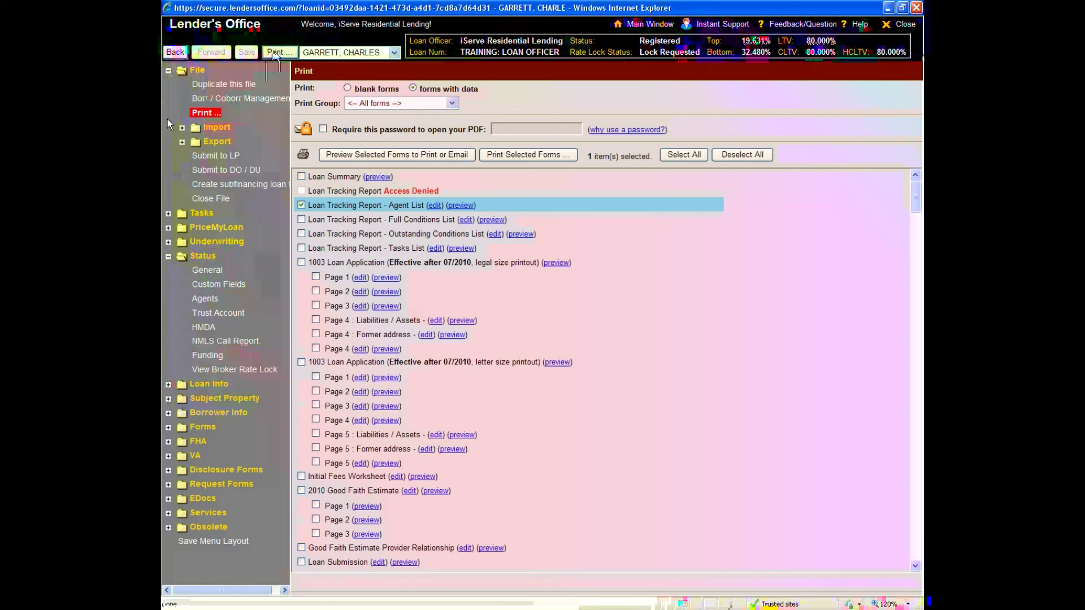
Uncheck Loan Tracking Report - Agent List and set the Print Group to Custom PDF Forms.
{"action": "left_click", "coordinate": [301, 206]}
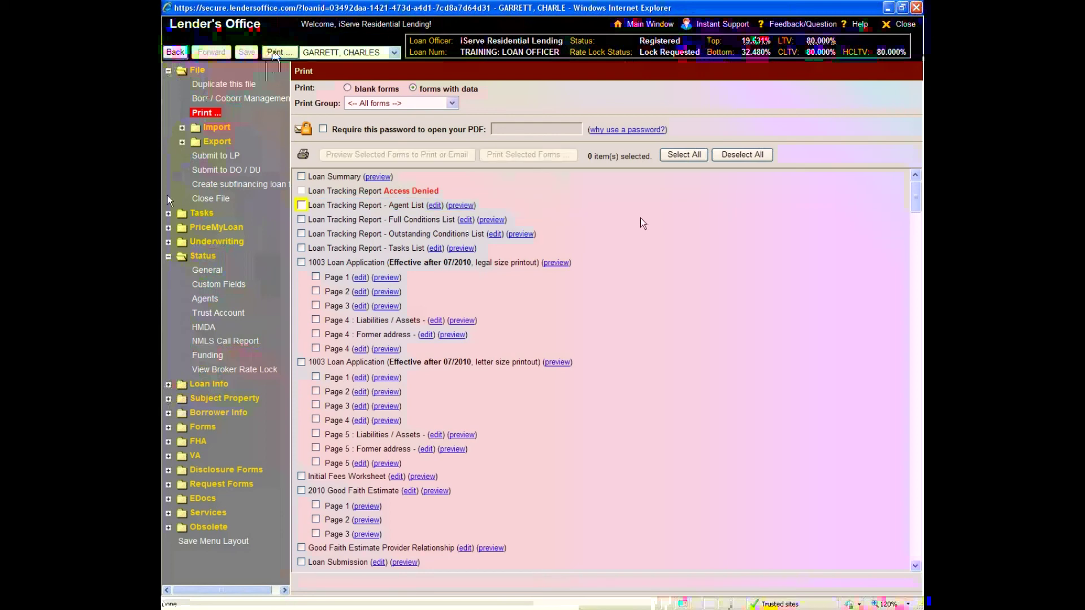
{"action": "left_click", "coordinate": [907, 182]}
{"action": "left_click", "coordinate": [404, 103]}
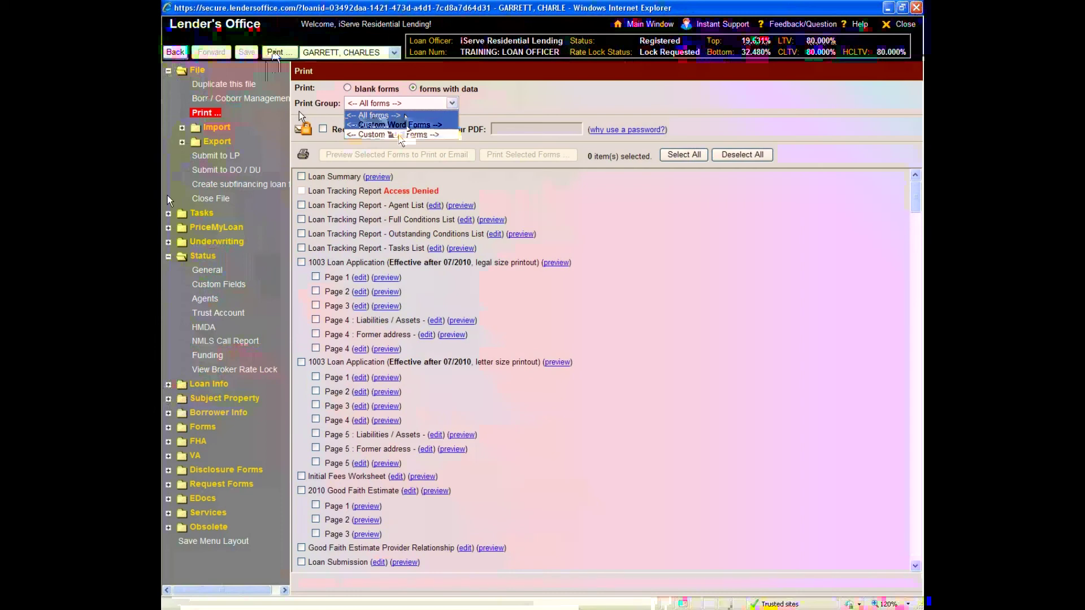
{"action": "left_click", "coordinate": [398, 135]}
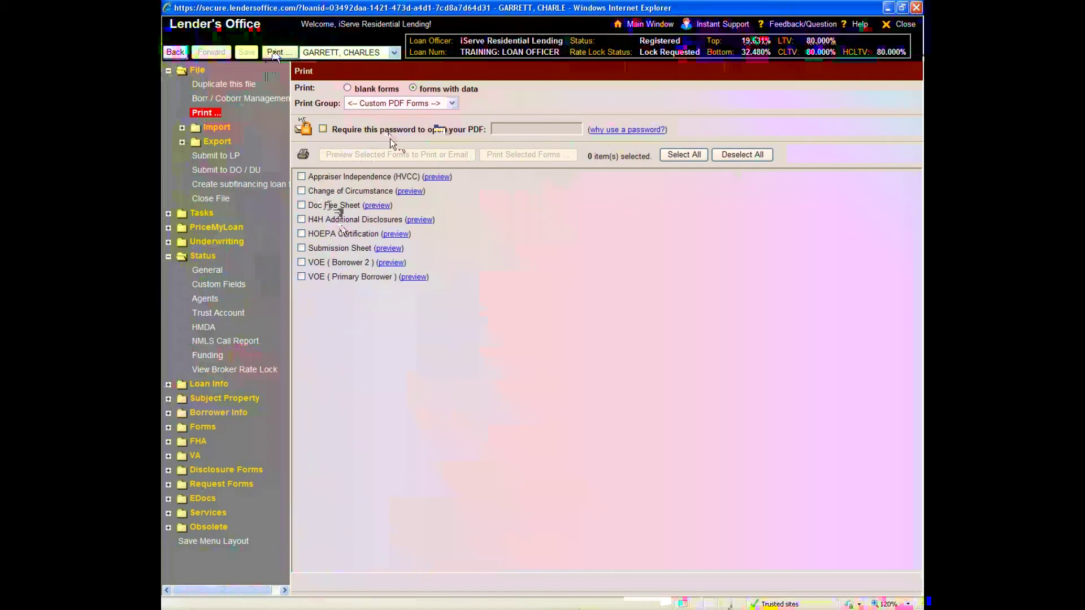
{"action": "left_click", "coordinate": [389, 138]}
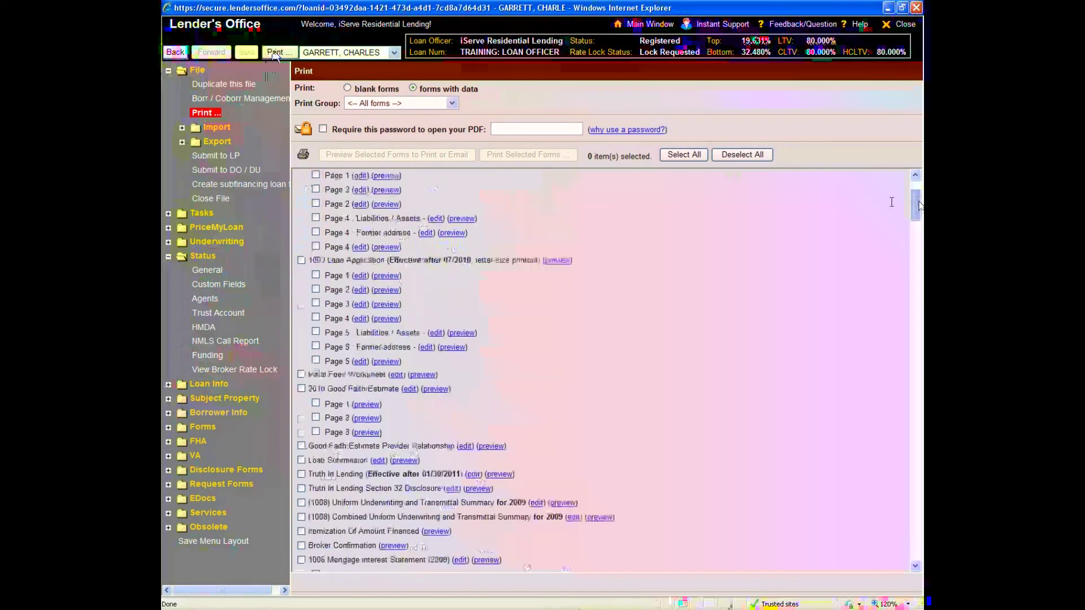
{"action": "scroll", "coordinate": [918, 205], "scroll_direction": "down", "scroll_amount": 5}
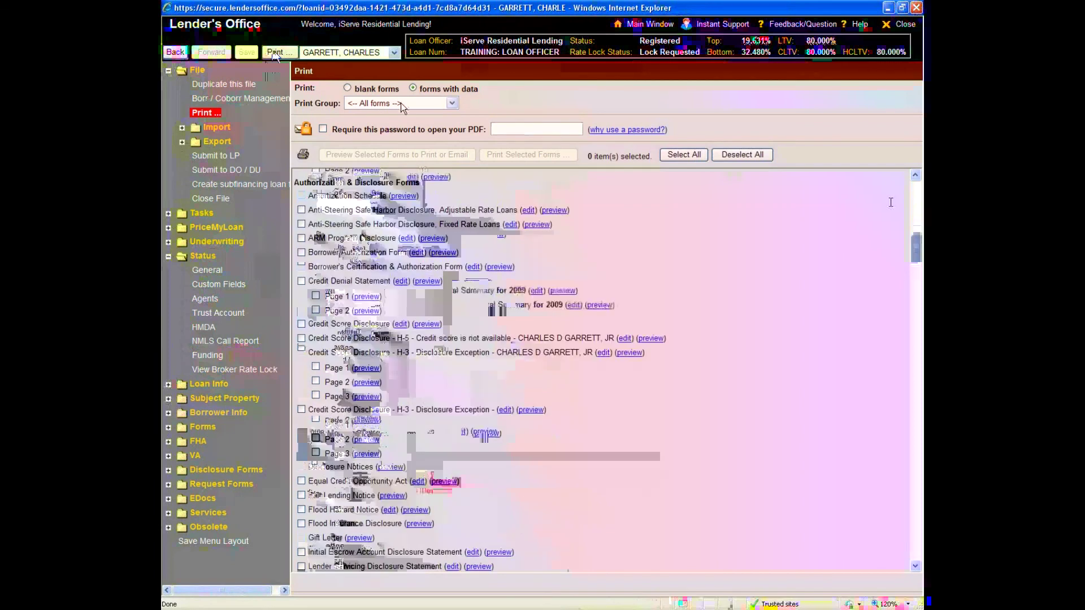
{"action": "key", "text": "Down"}
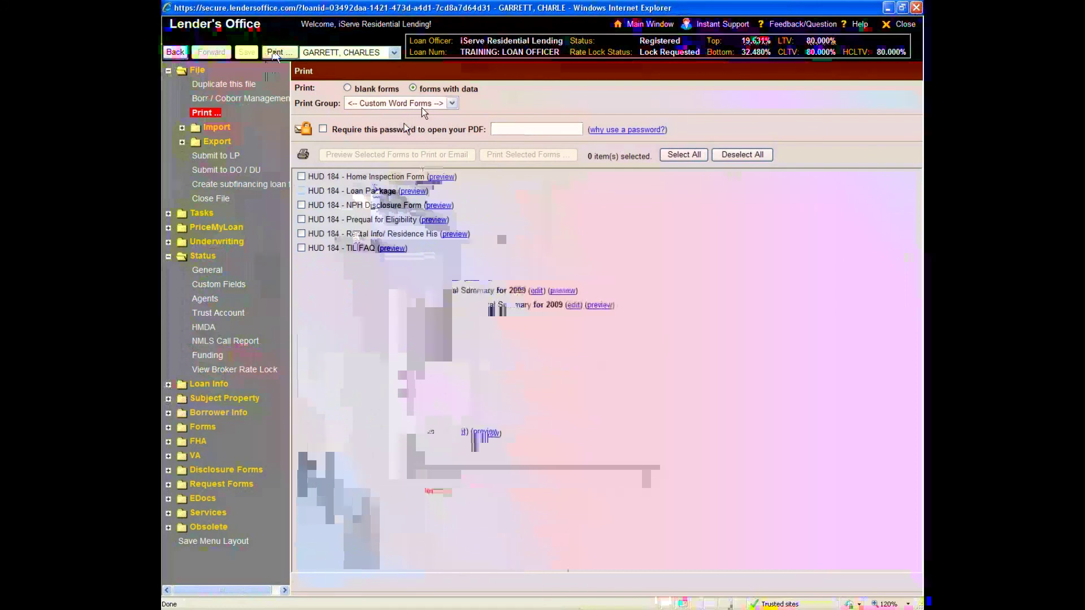
{"action": "key", "text": "Down"}
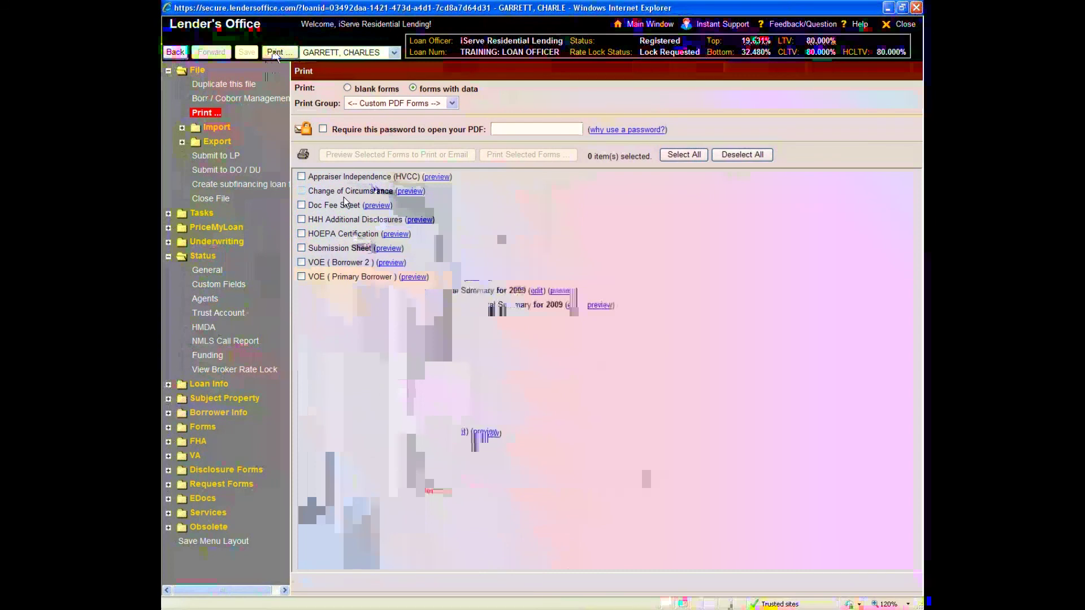
Preview the filled Doc Fee Sheet PDF down through its escrow and title details.
{"action": "left_click", "coordinate": [398, 251]}
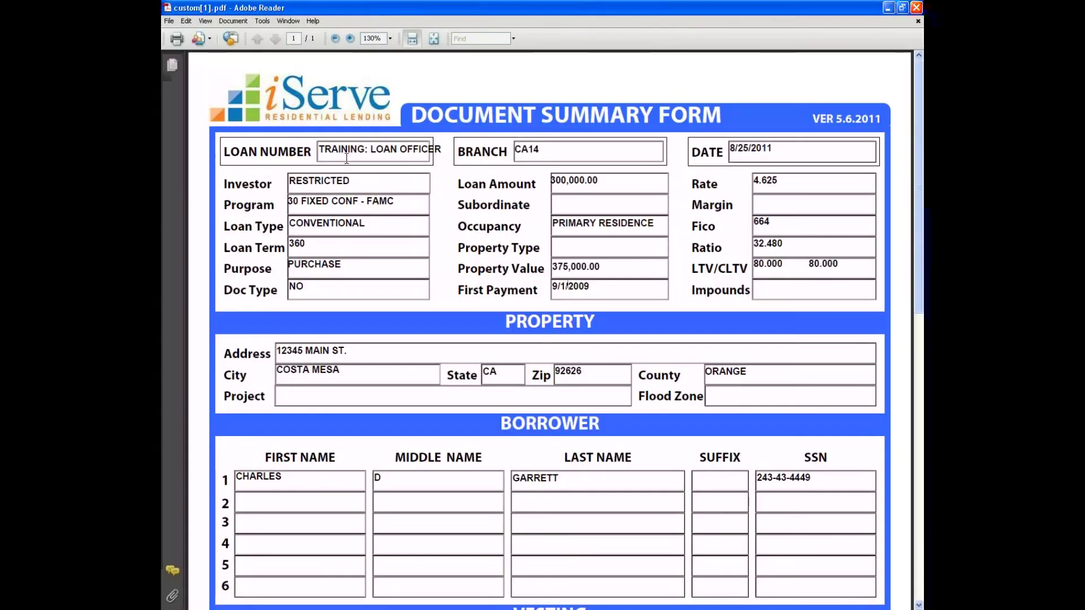
{"action": "scroll", "coordinate": [400, 256], "scroll_direction": "down", "scroll_amount": 3}
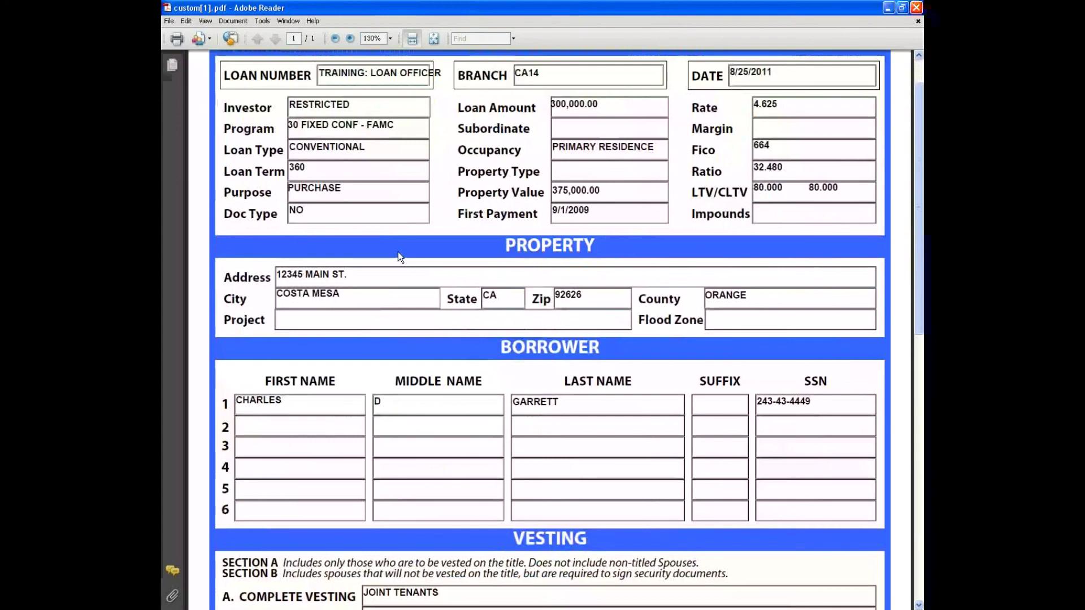
{"action": "scroll", "coordinate": [397, 252], "scroll_direction": "down", "scroll_amount": 10}
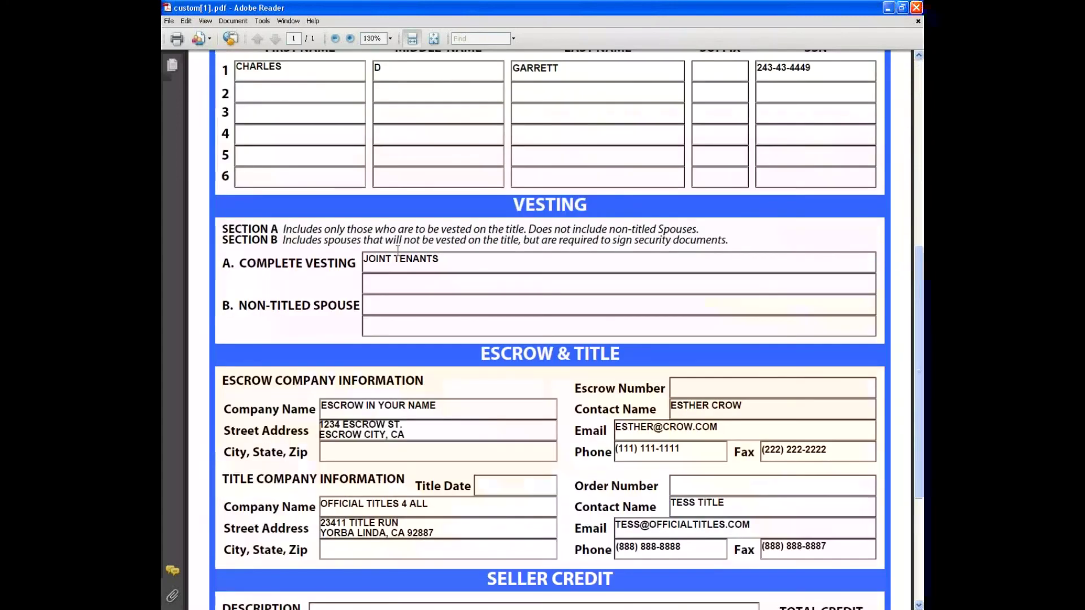
{"action": "scroll", "coordinate": [398, 251], "scroll_direction": "down", "scroll_amount": 7}
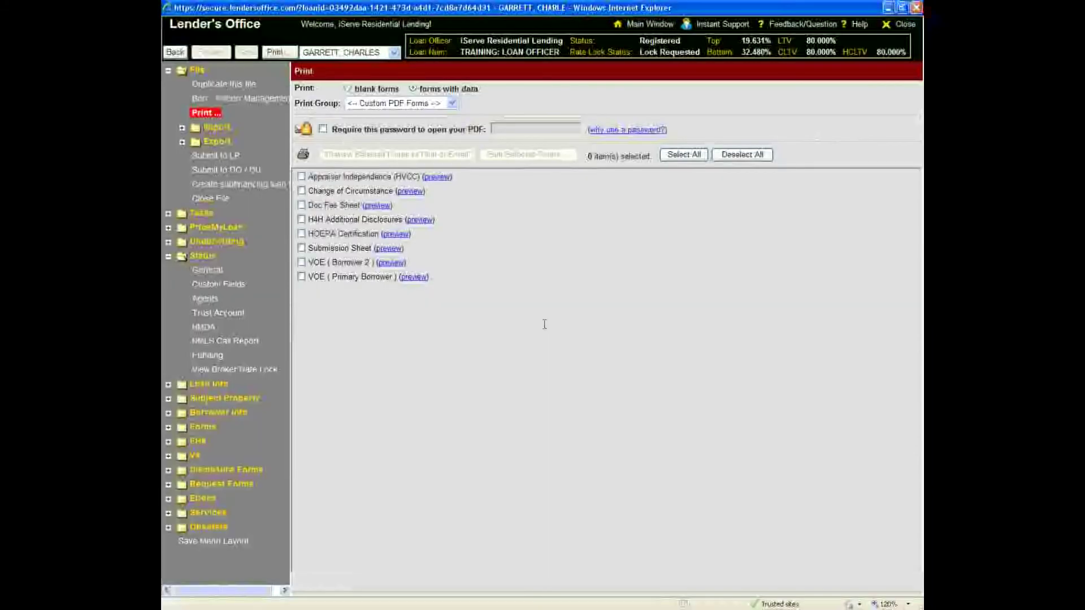
Select the Doc Fee Sheet and Submission Sheet for printing, then minimize the loan window.
{"action": "left_click", "coordinate": [301, 205]}
{"action": "left_click", "coordinate": [301, 248]}
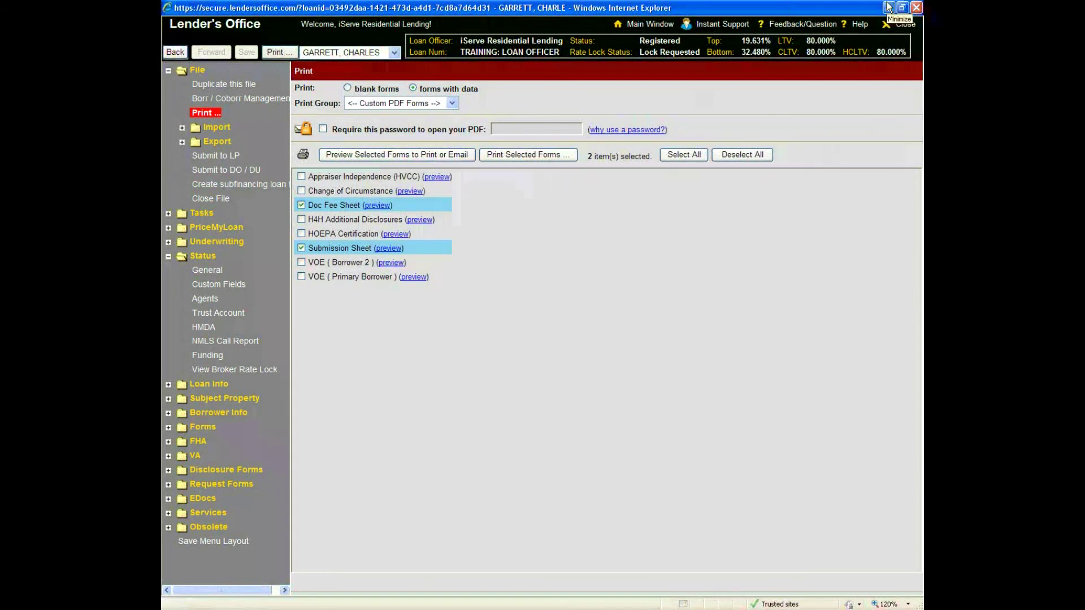
{"action": "left_click", "coordinate": [541, 154]}
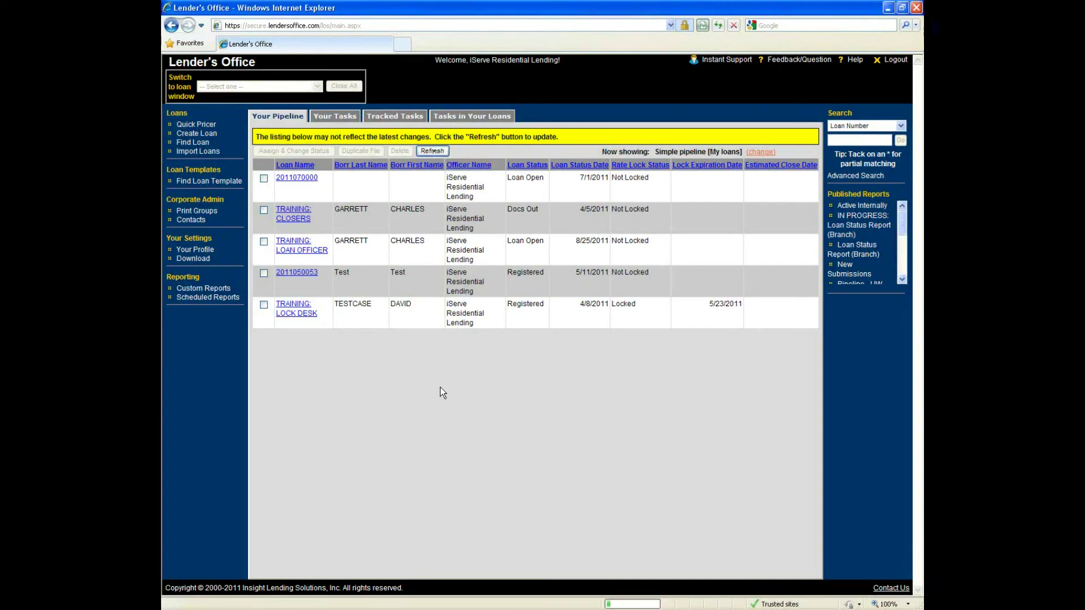
Refresh the loan pipeline with F5.
{"action": "key", "text": "F5"}
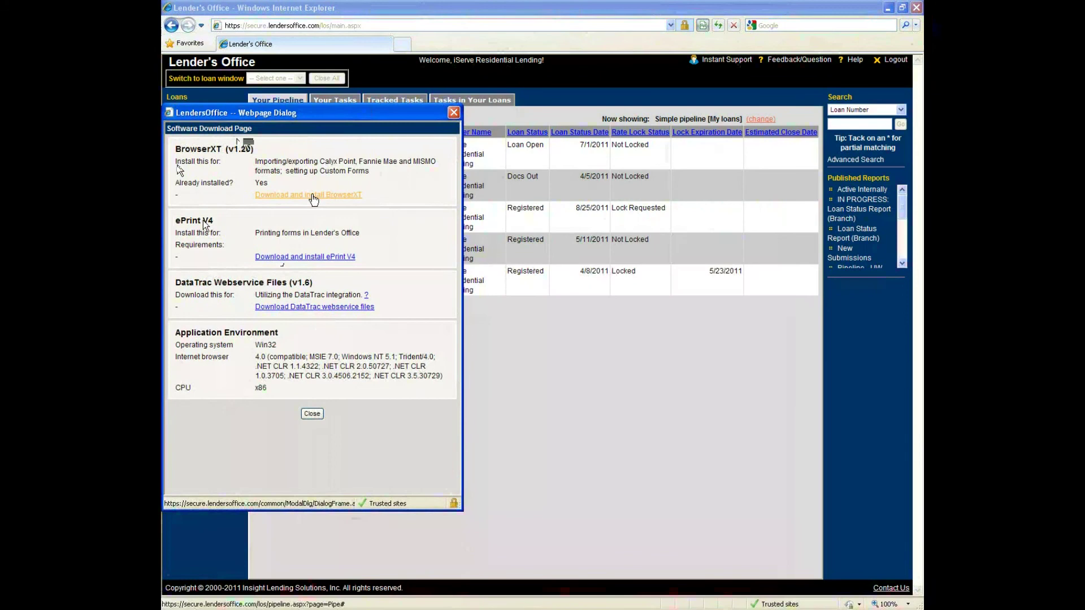
Start the BrowserXT download and install, then close the Software Download Page.
{"action": "left_click", "coordinate": [313, 196]}
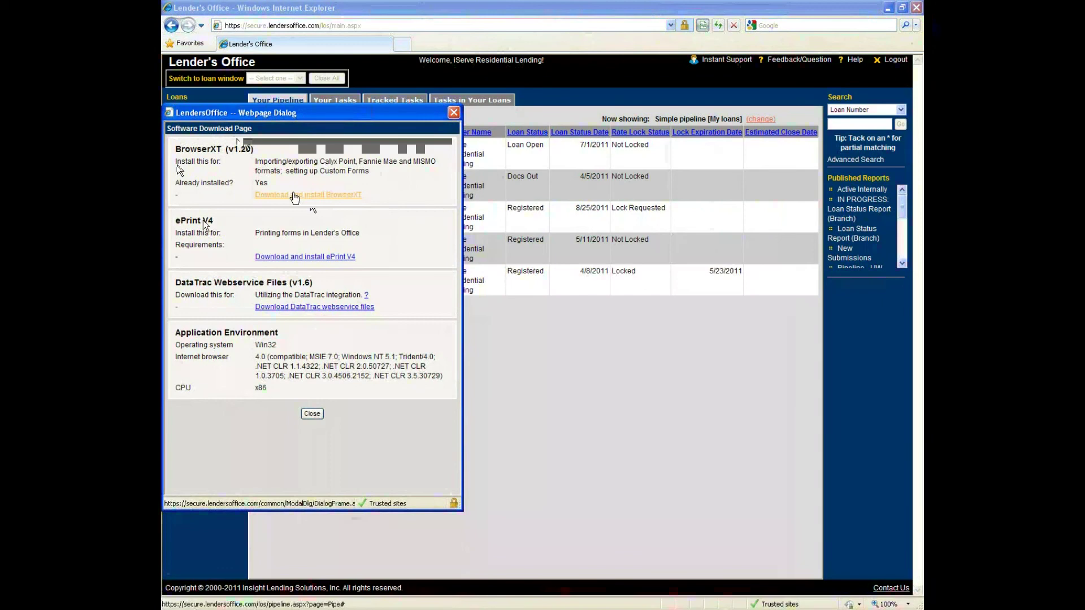
{"action": "left_click", "coordinate": [312, 413]}
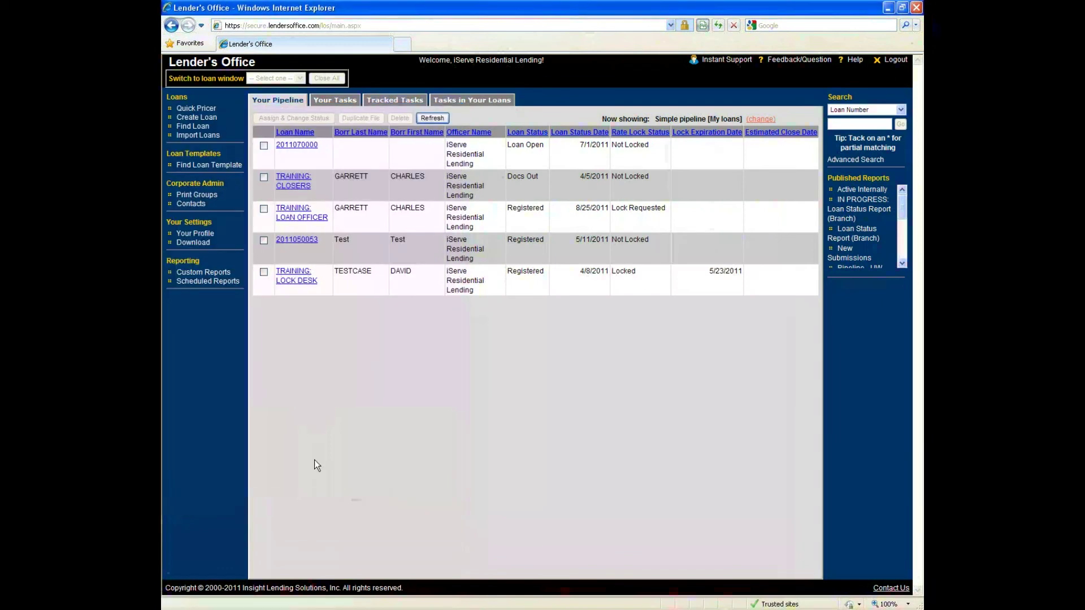
{"action": "left_click", "coordinate": [204, 234]}
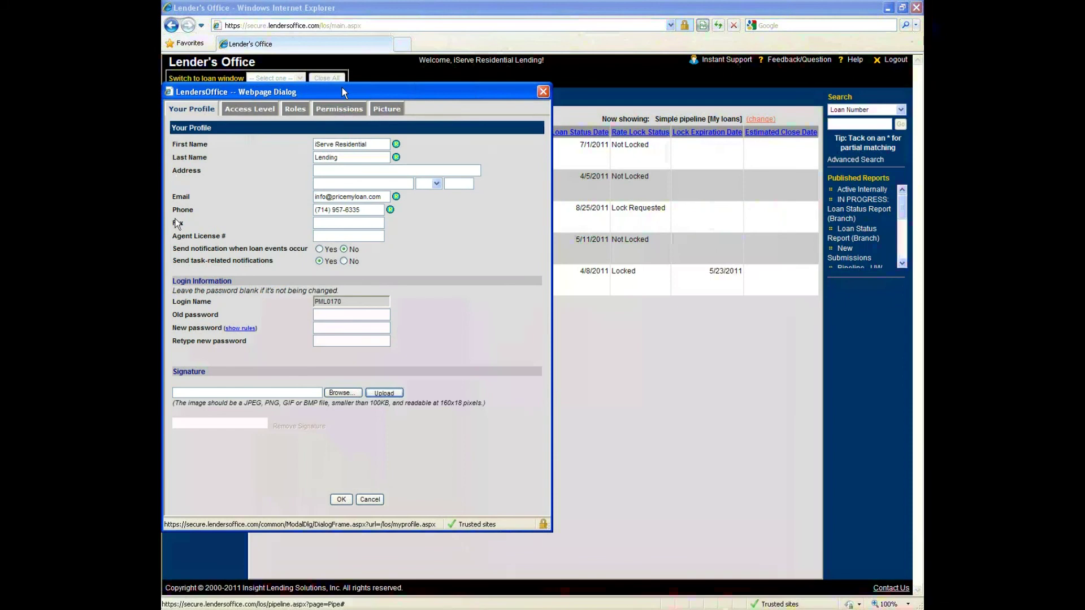
Review the profile's Roles, Picture and Permissions tabs, then cancel without saving.
{"action": "left_click_drag", "start_coordinate": [343, 92], "coordinate": [512, 109]}
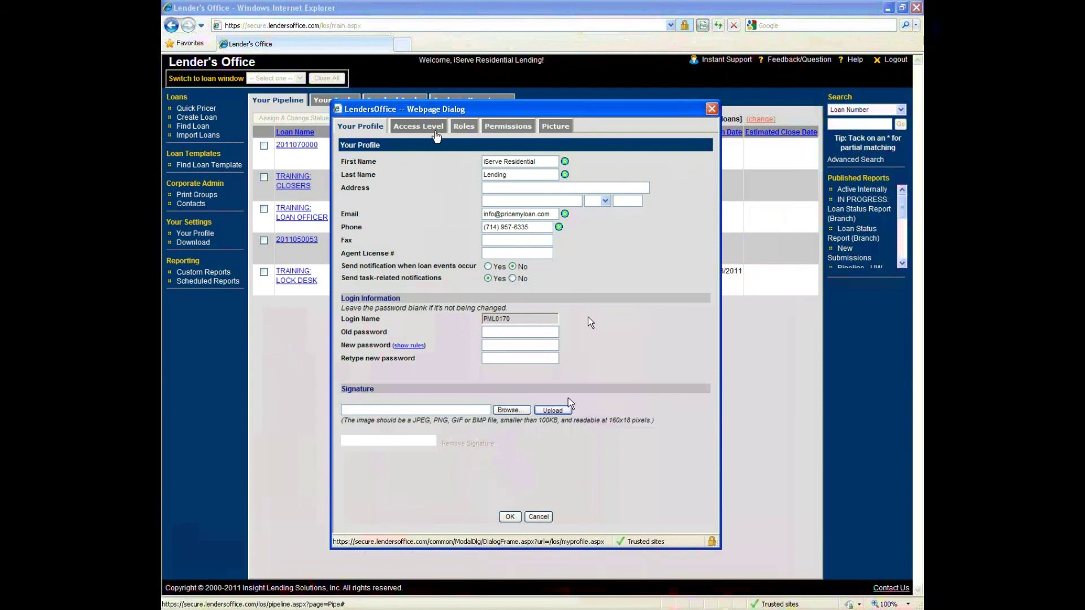
{"action": "left_click", "coordinate": [464, 127]}
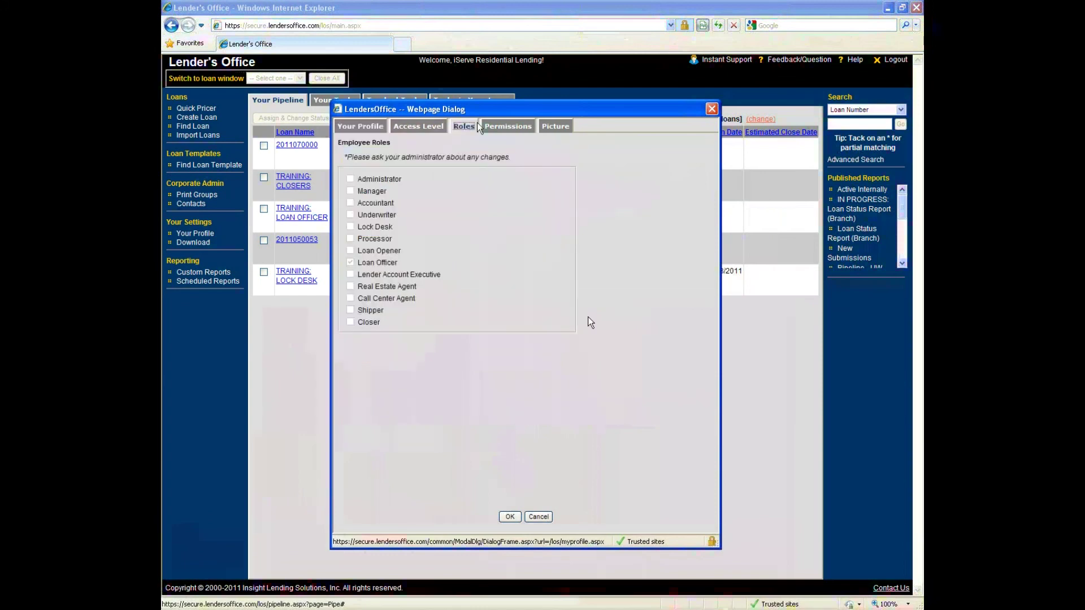
{"action": "left_click", "coordinate": [554, 130]}
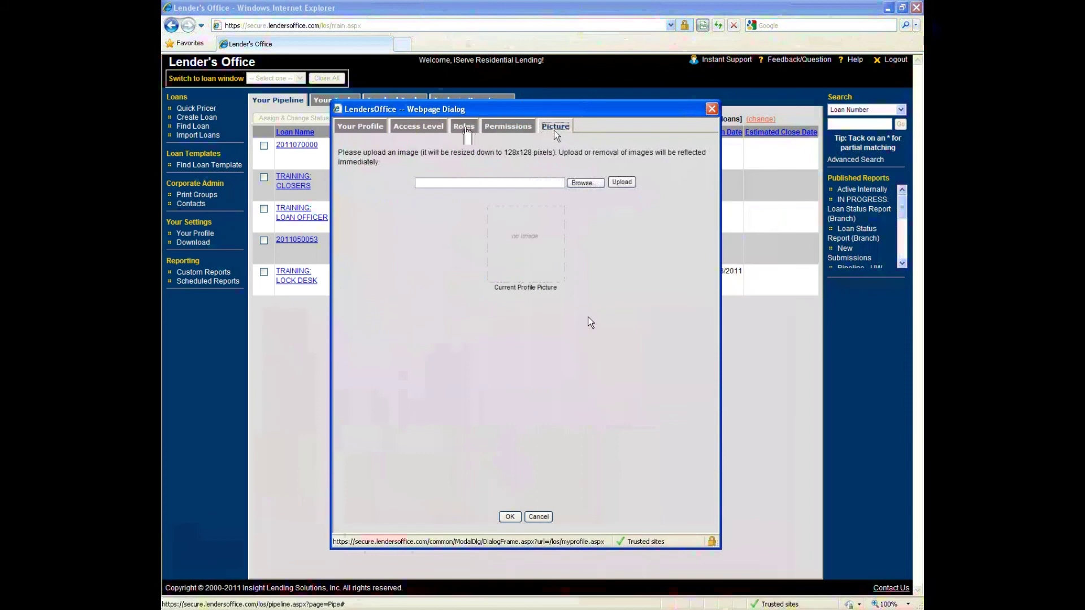
{"action": "left_click", "coordinate": [506, 129]}
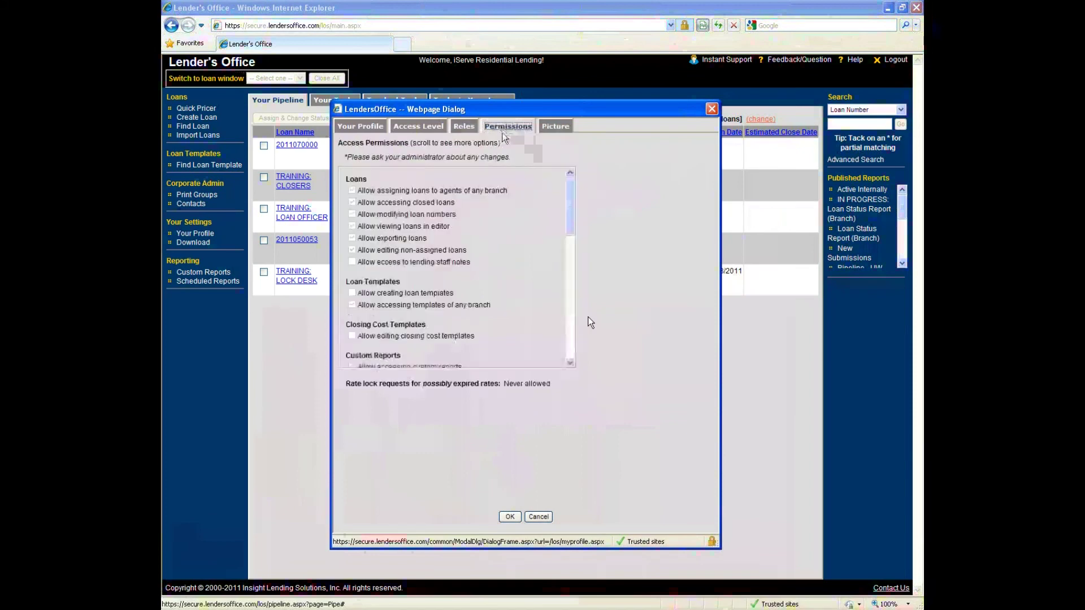
{"action": "left_click", "coordinate": [540, 517]}
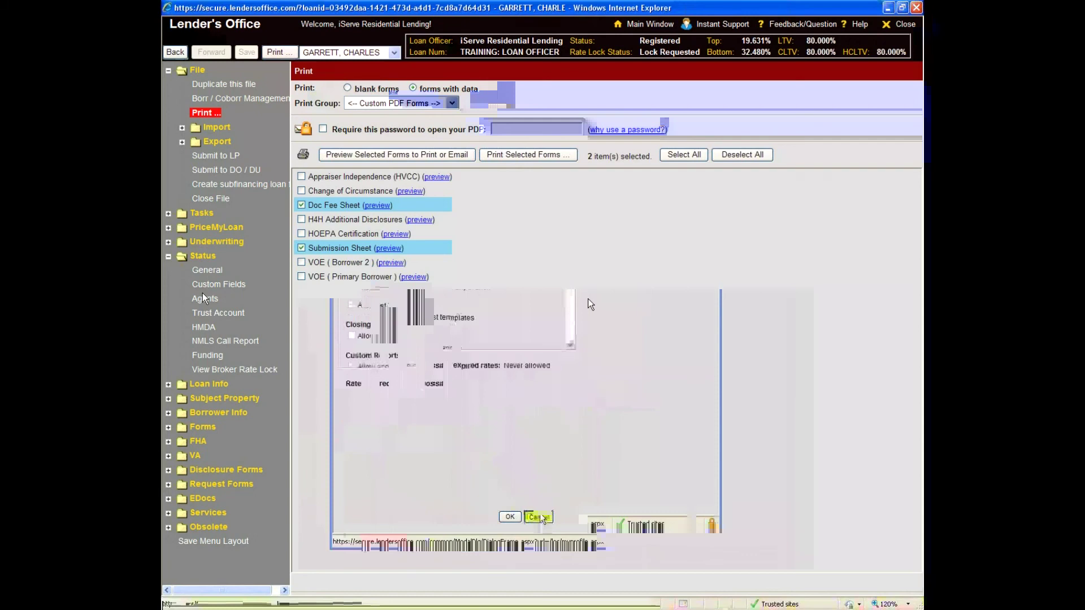
Add a new Appraiser contact on the Agents page and open Pick from Contacts for its company name.
{"action": "left_click", "coordinate": [204, 298]}
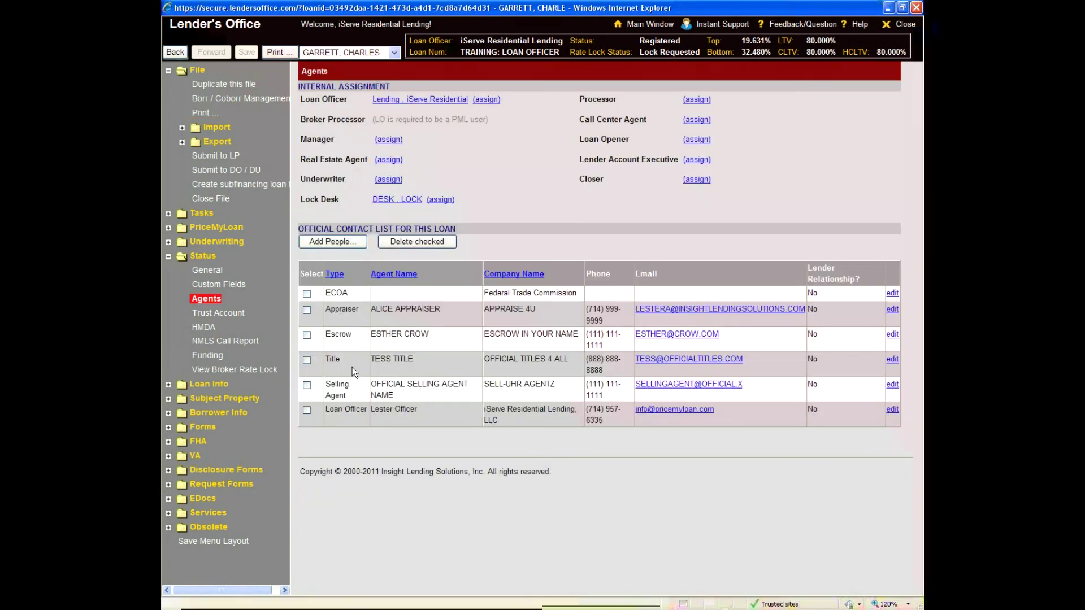
{"action": "left_click", "coordinate": [334, 241]}
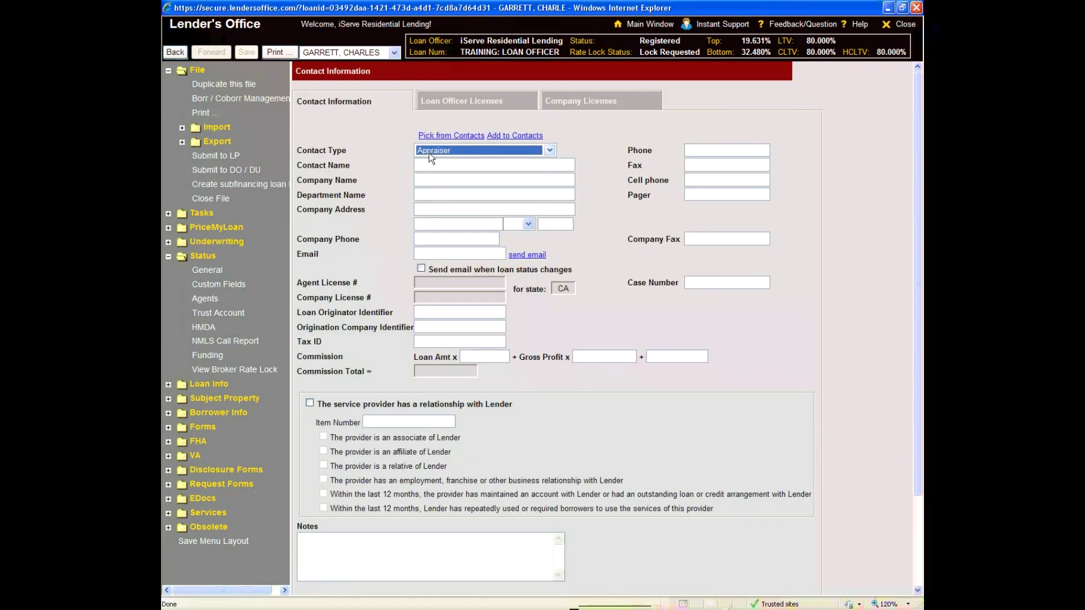
{"action": "left_click", "coordinate": [551, 180]}
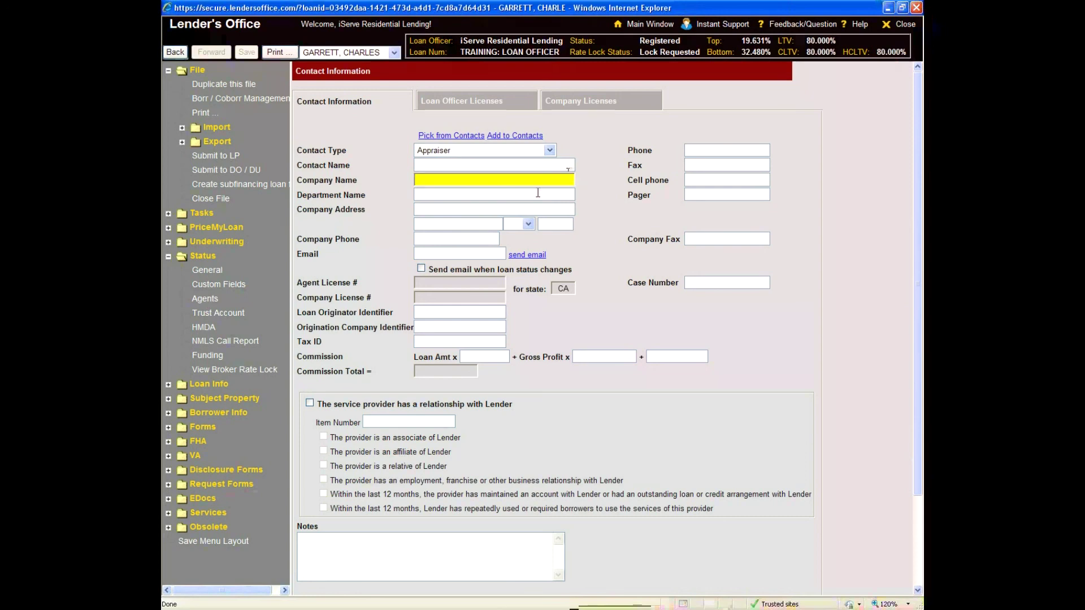
{"action": "left_click", "coordinate": [457, 137]}
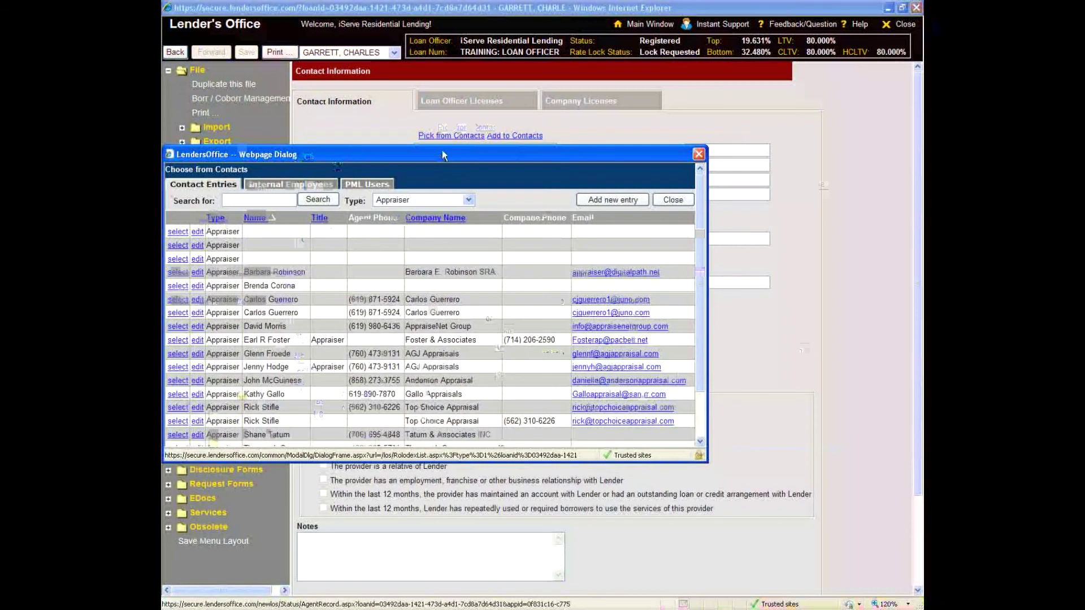
Dismiss the Choose from Contacts list unused, returning to the Appraiser form with licence state CA.
{"action": "left_click_drag", "start_coordinate": [442, 155], "coordinate": [584, 139]}
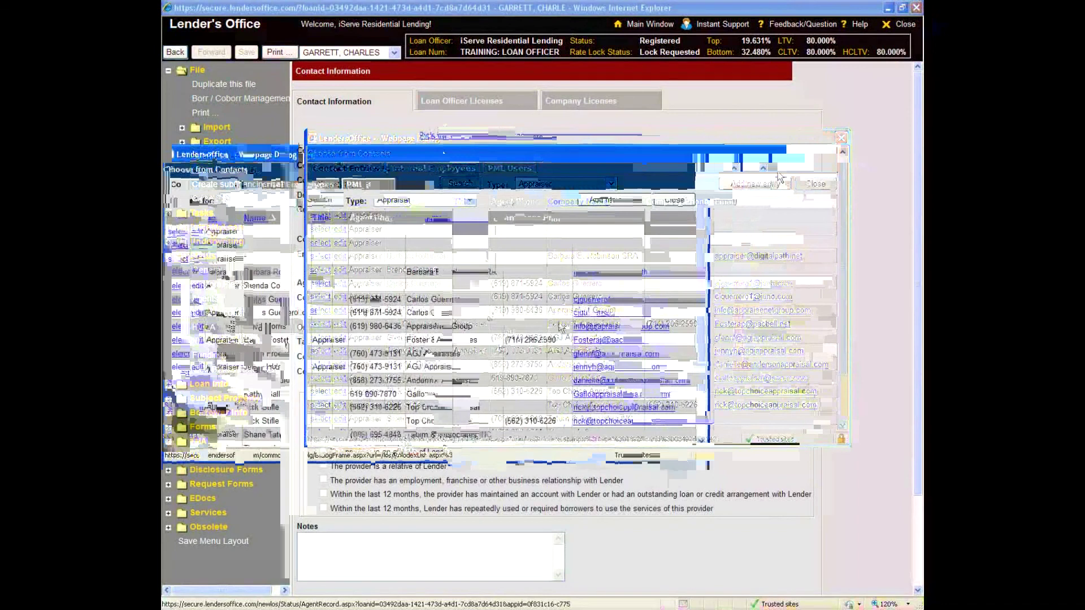
{"action": "left_click", "coordinate": [841, 138]}
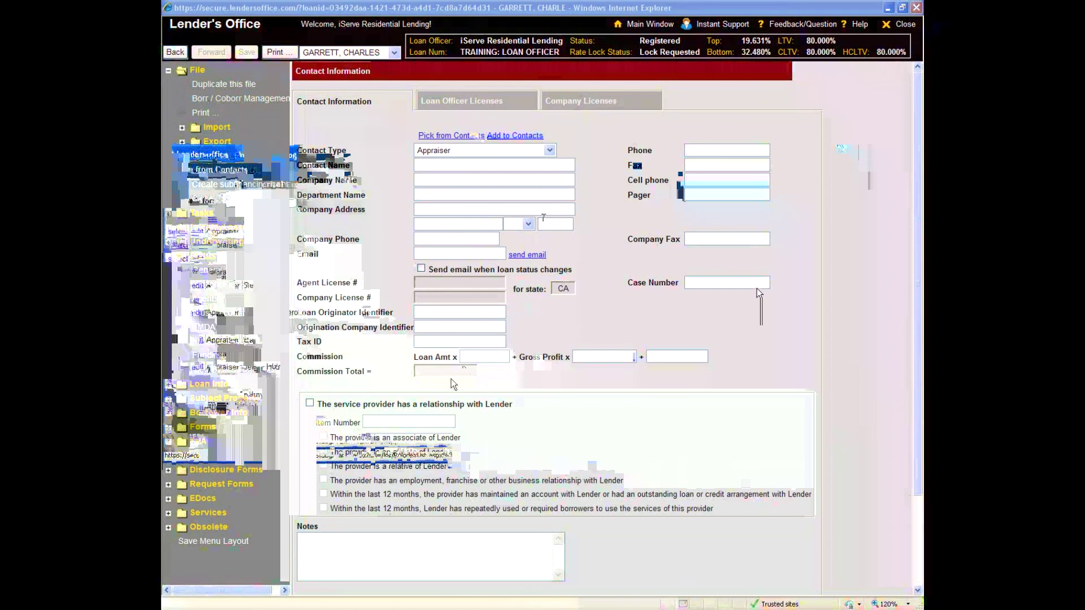
{"action": "left_click", "coordinate": [526, 485]}
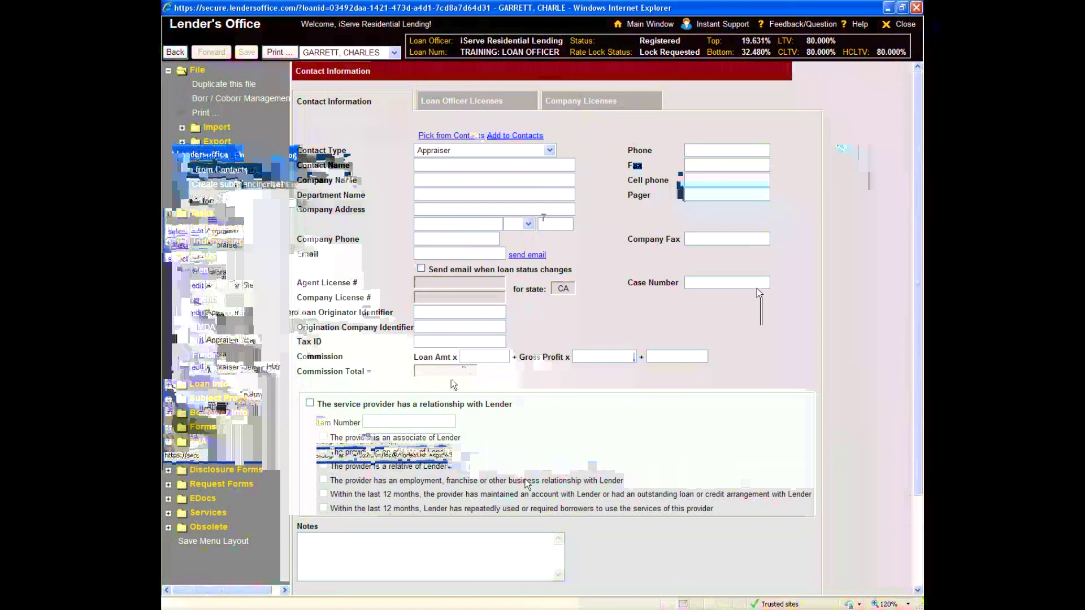